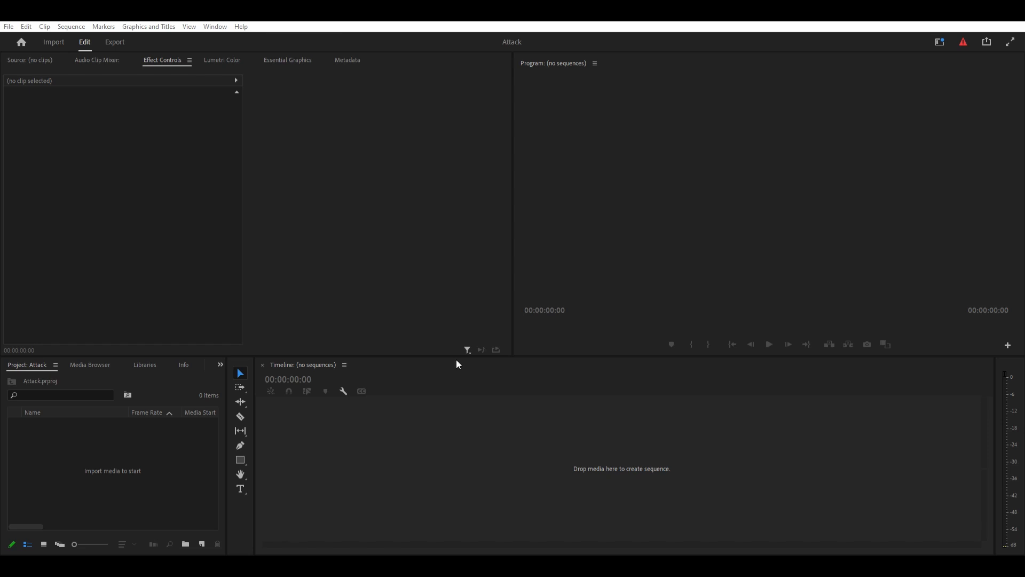
- Import the four MOV clips and four WAV recordings into the project, and merge 2A.MOV with 2A.WAV
double_click(130, 463)
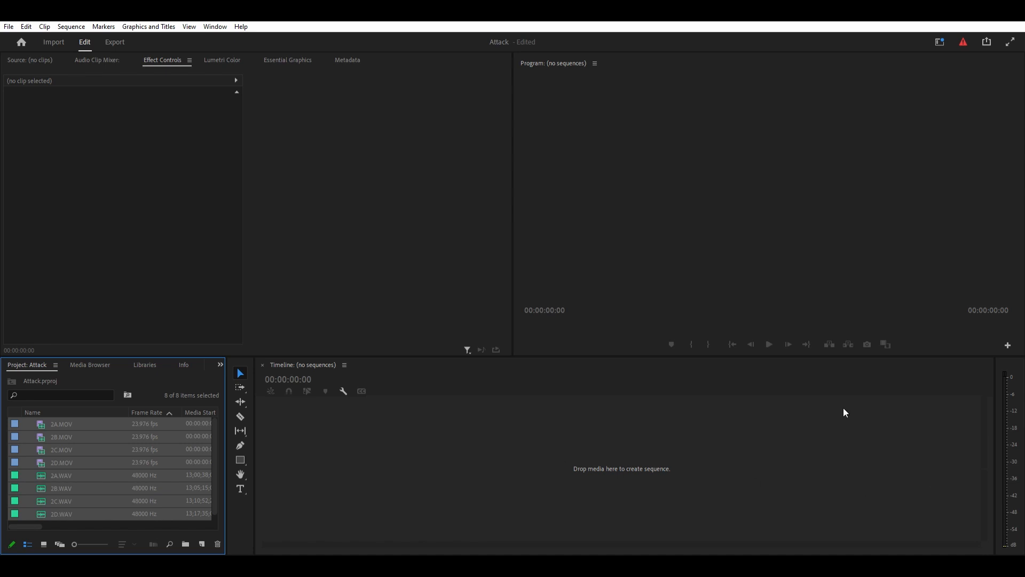
click(105, 483)
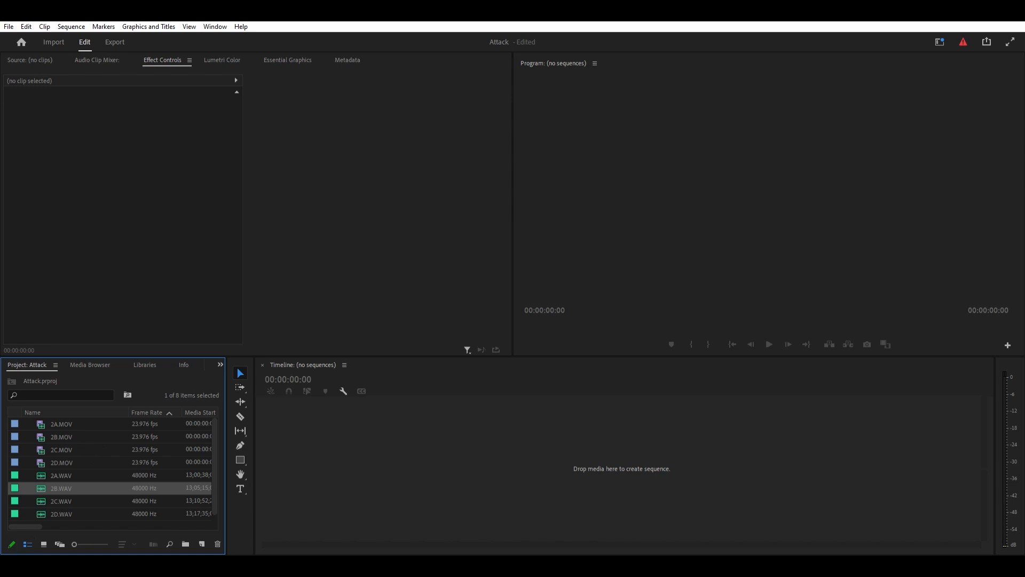
click(19, 422)
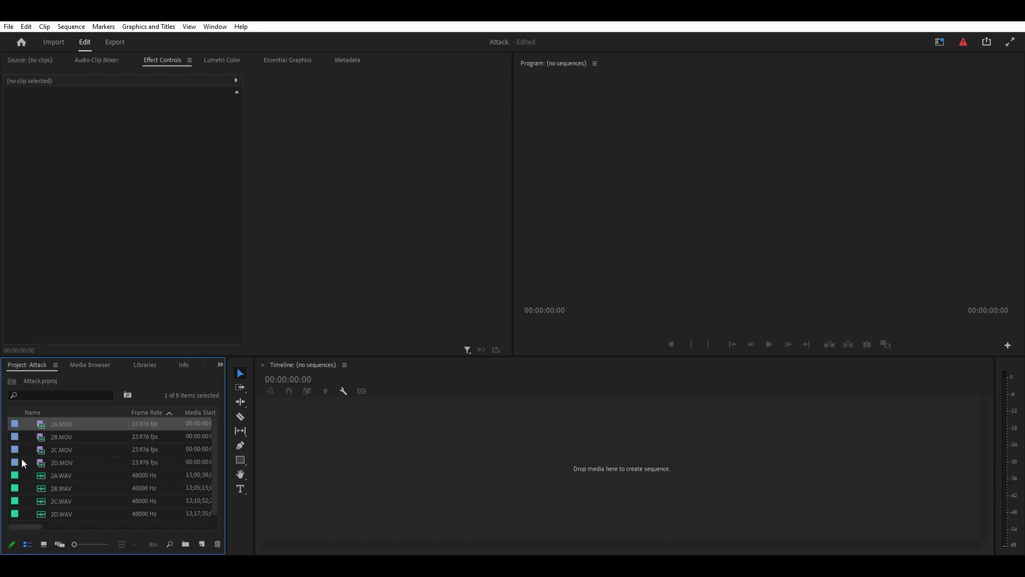
ctrl+click(13, 474)
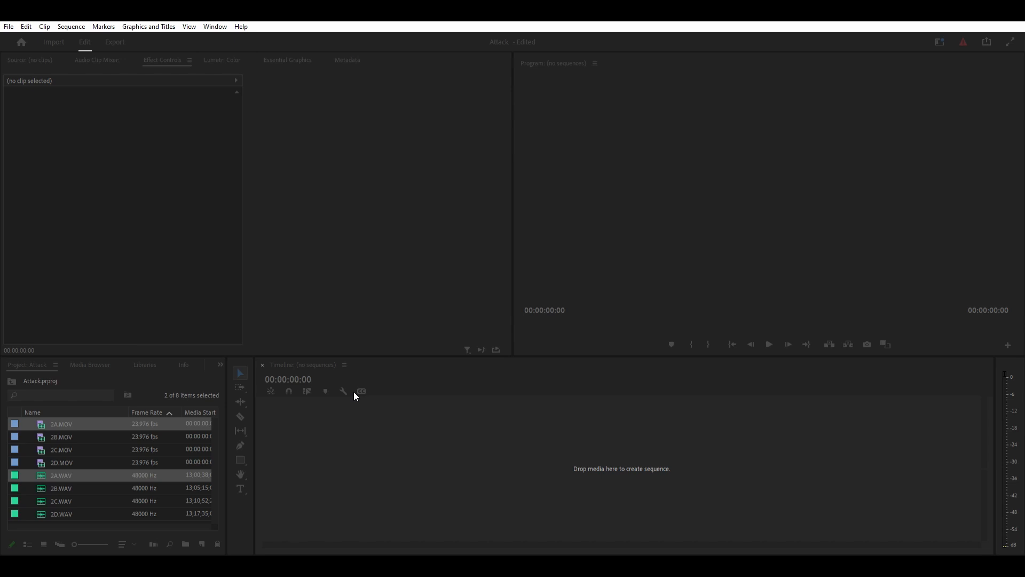
key(Return)
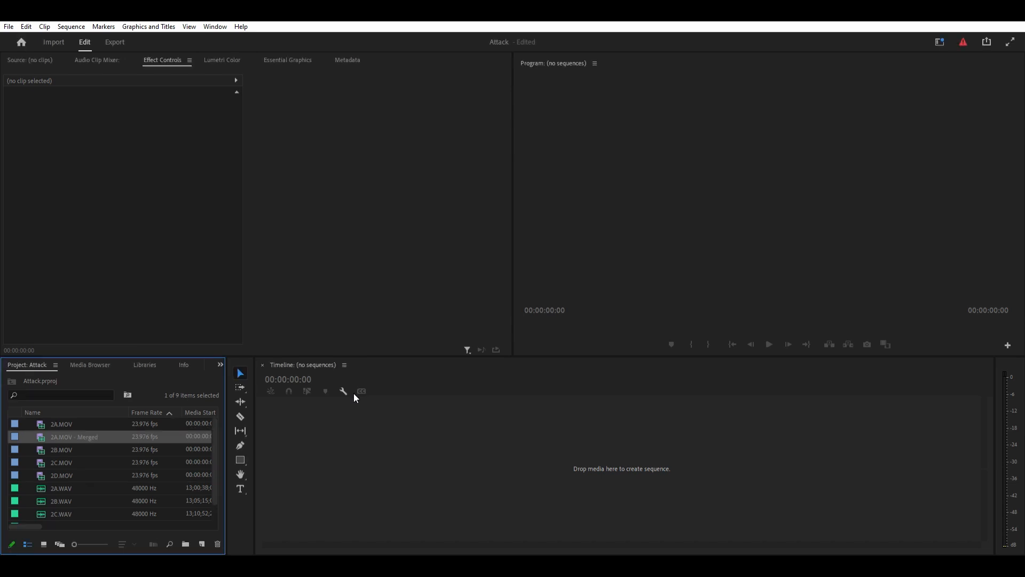
- Create a sequence from the merged 2A clip and inspect its video and audio tracks
drag(16, 433, 414, 432)
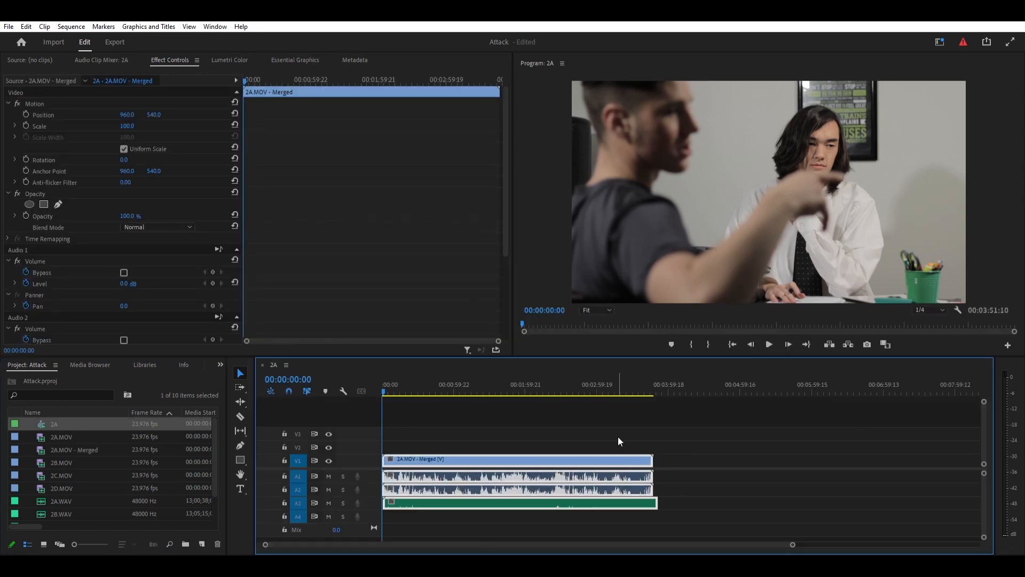
click(718, 481)
scroll(459, 485, up, 3)
drag(491, 543, 460, 535)
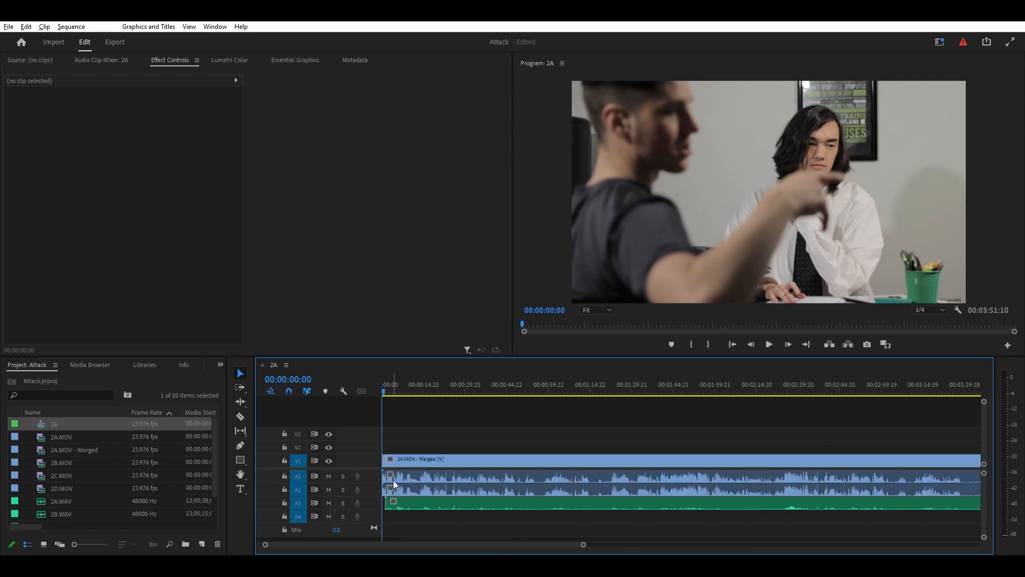
scroll(529, 497, down, 2)
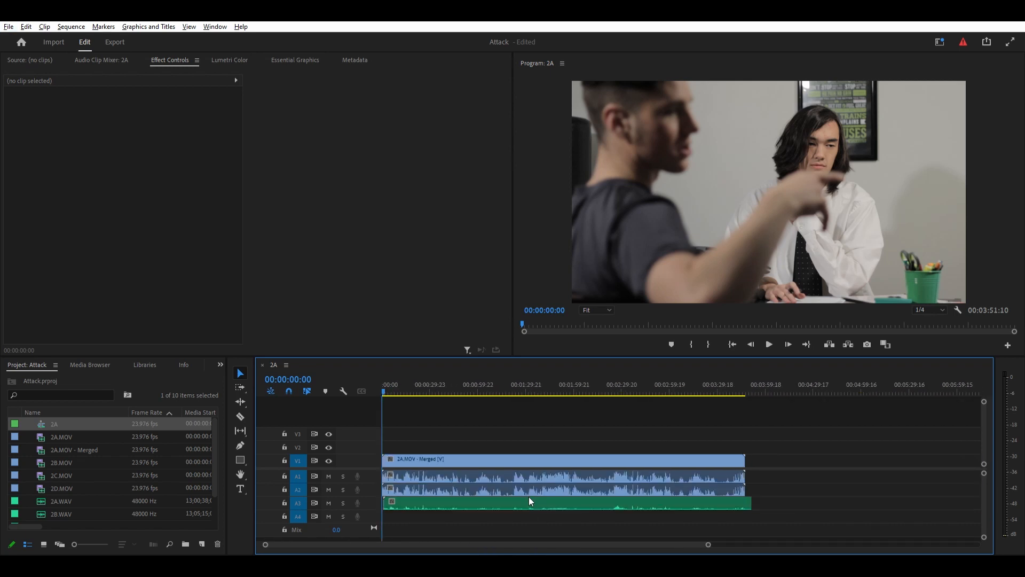
scroll(529, 496, down, 2)
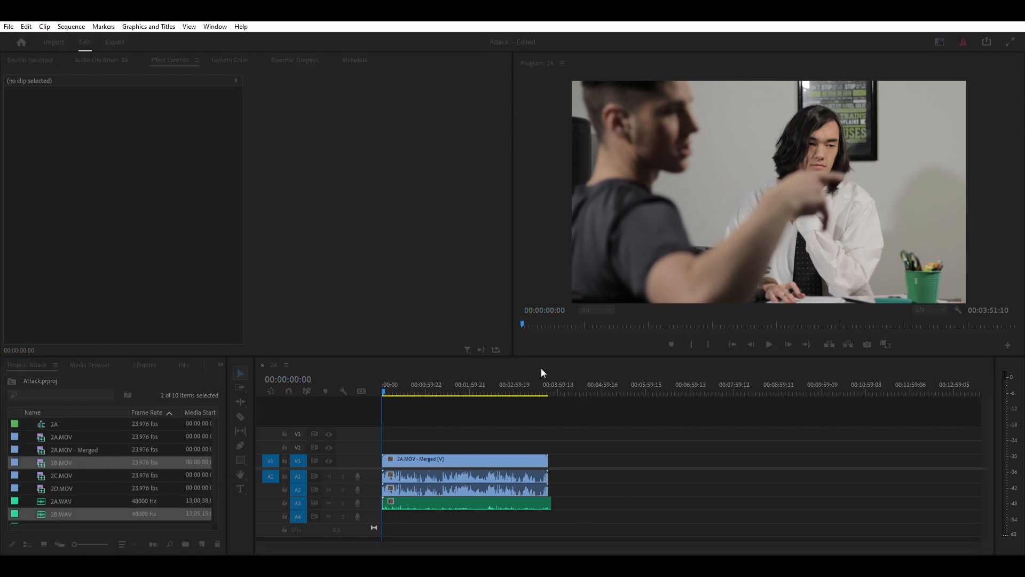
- Merge 2B, 2C and 2D with their matching WAV files and place the merged clips in sequence after 2A
click(13, 473)
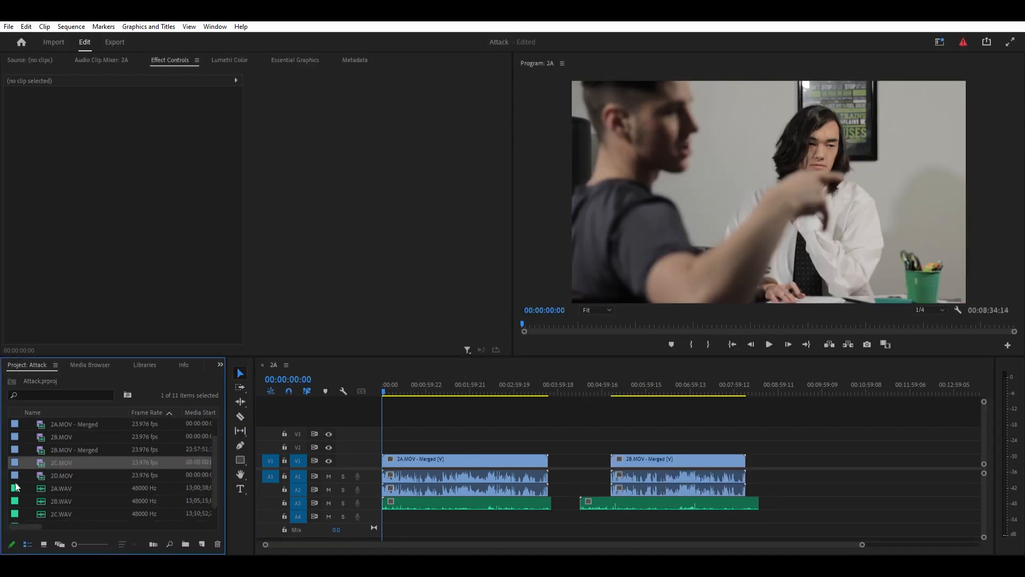
click(75, 379)
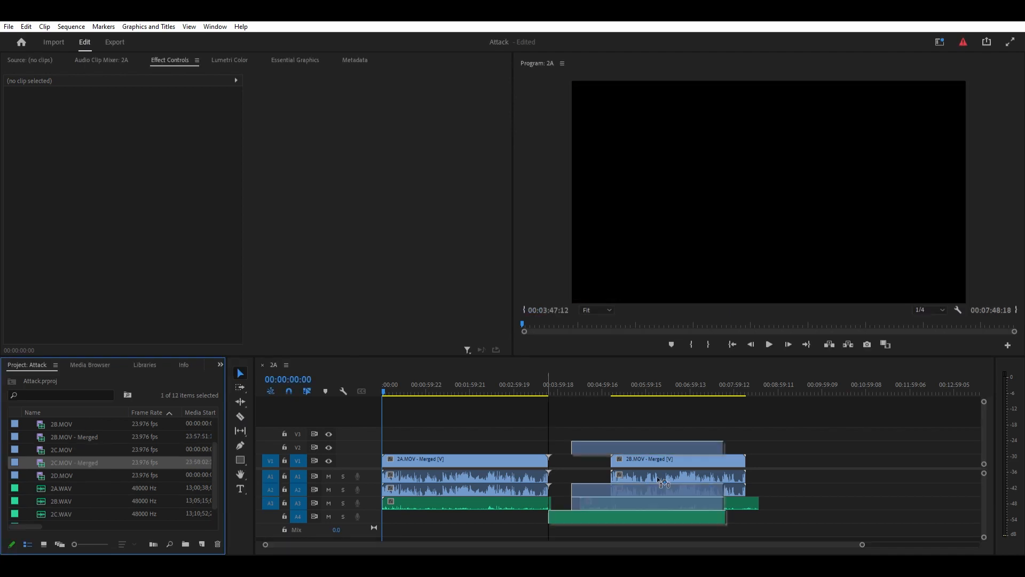
key(backslash)
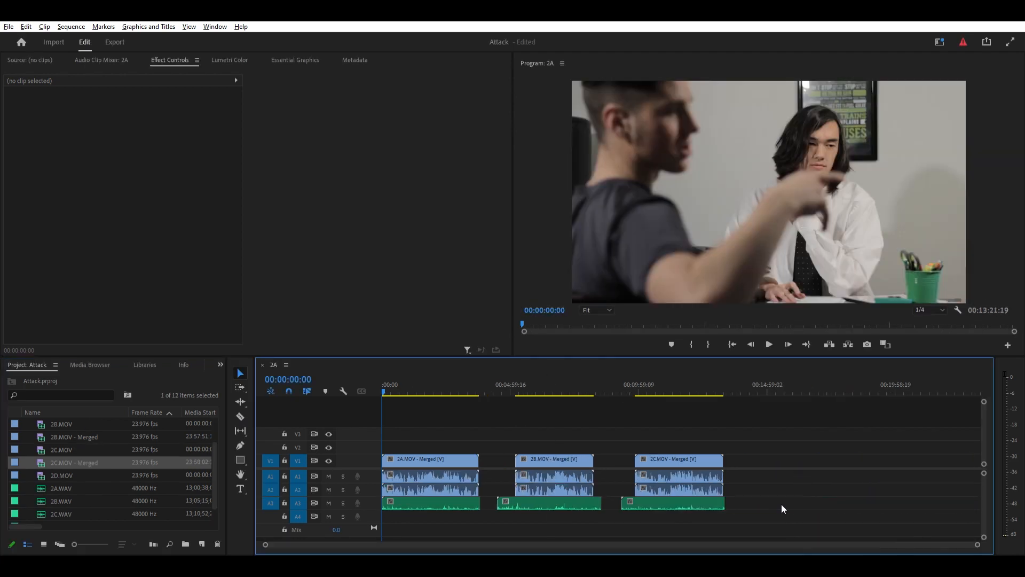
drag(74, 476, 751, 463)
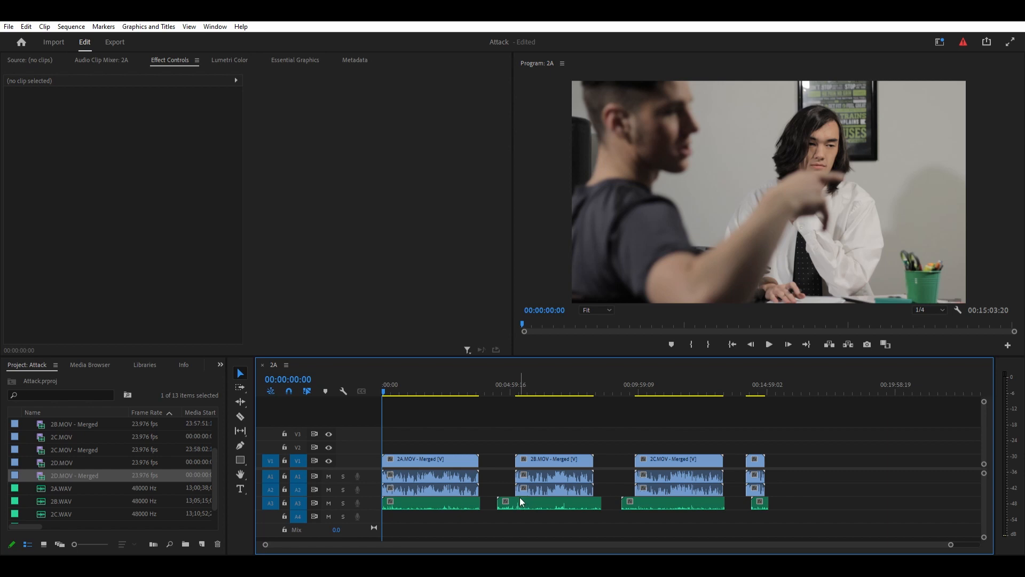
- Unlink all clips in the sequence and delete the camera audio on tracks A1 and A2
drag(856, 439, 431, 466)
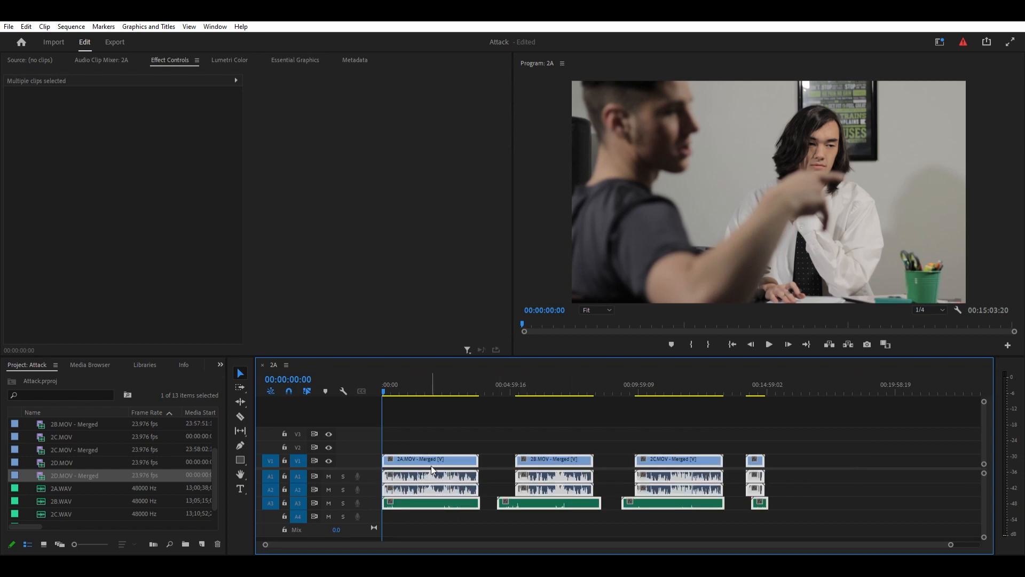
key(ctrl+l)
drag(811, 474, 454, 484)
key(Delete)
- Move the four WAV recordings from track A3 up to track A1, keeping their timing
drag(816, 494, 416, 471)
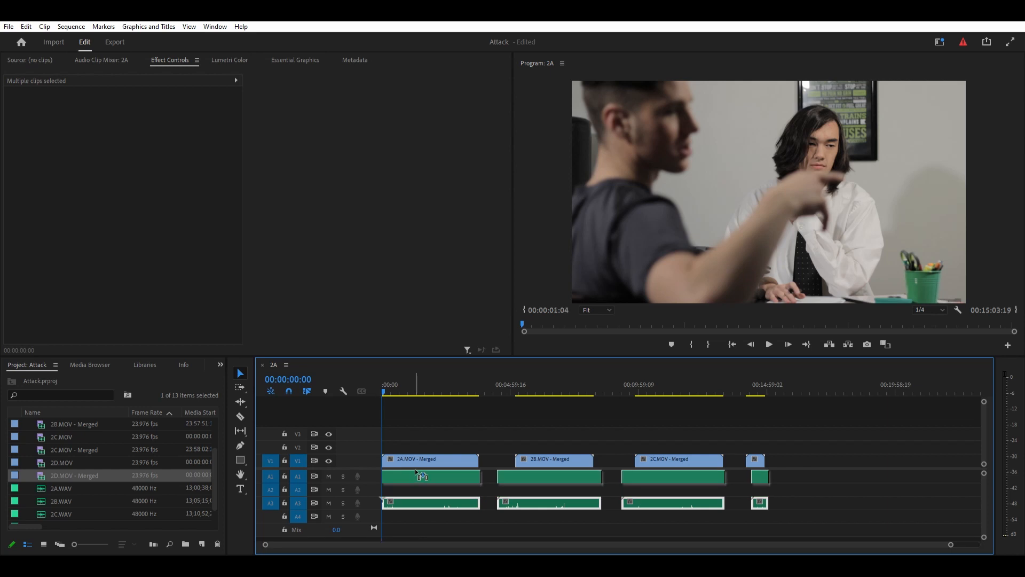
mouse_move(416, 471)
mouse_down()
mouse_move(424, 499)
mouse_move(423, 465)
mouse_move(422, 489)
mouse_move(421, 474)
mouse_up()
click(720, 414)
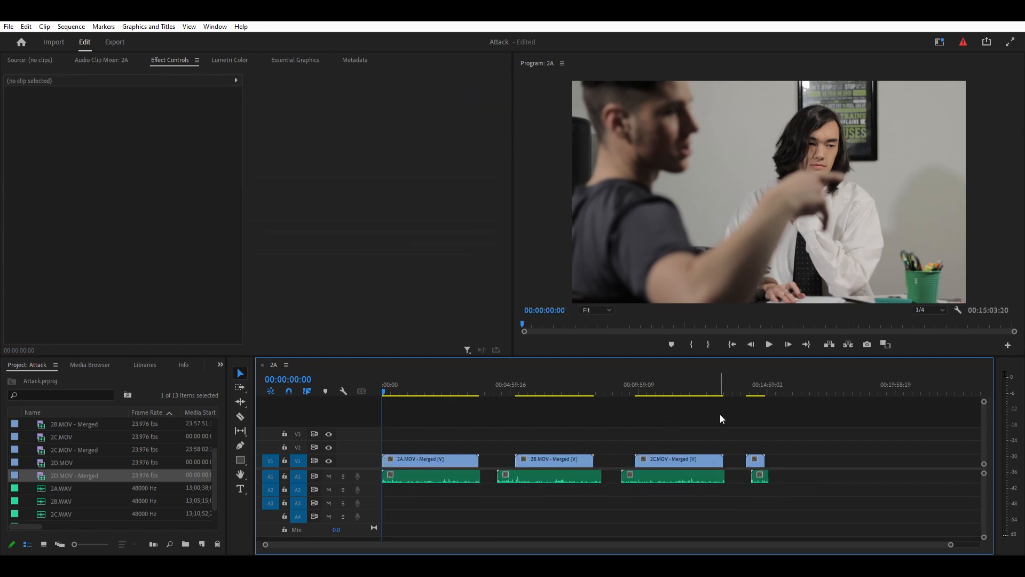
- Set the program playback resolution to 1/2 and play the opening of the 2A clip
click(943, 309)
click(934, 326)
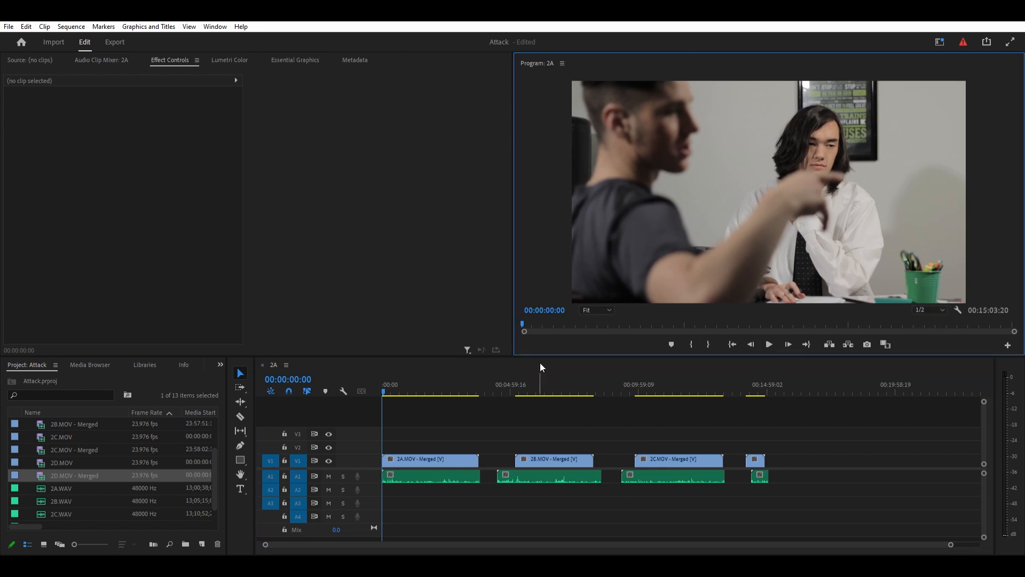
scroll(411, 438, up, 5)
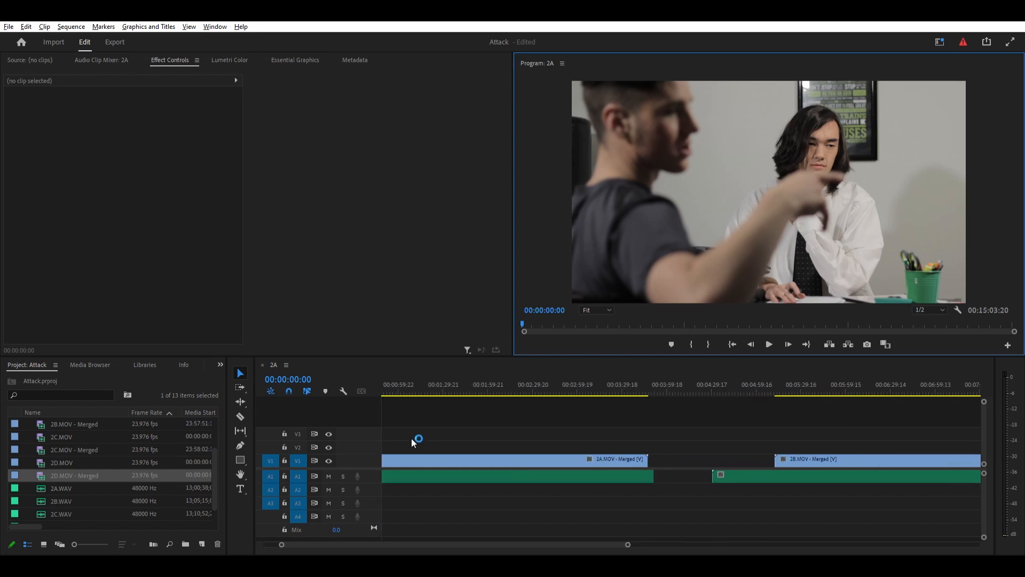
drag(491, 544, 482, 542)
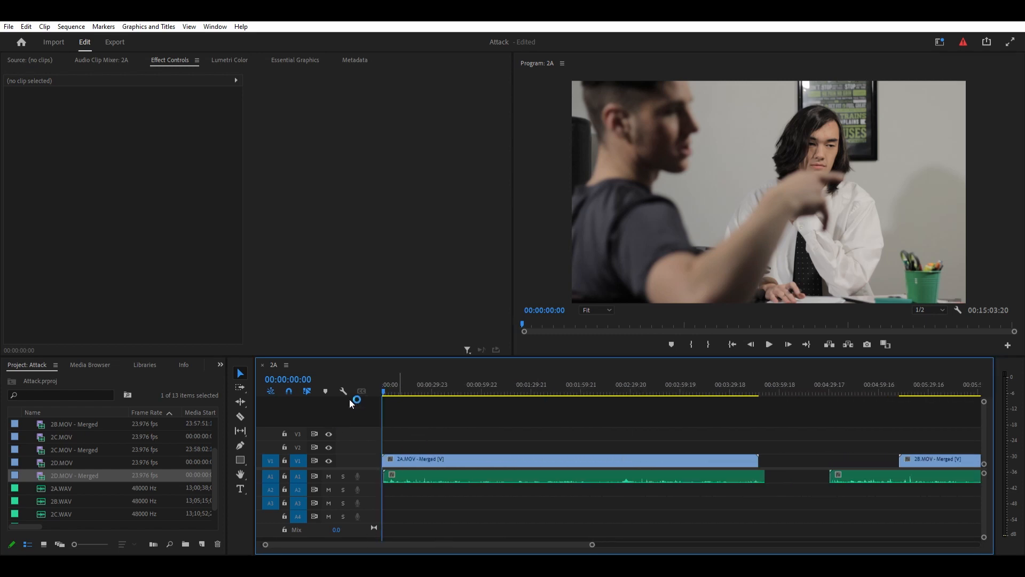
drag(383, 383, 394, 392)
key(space)
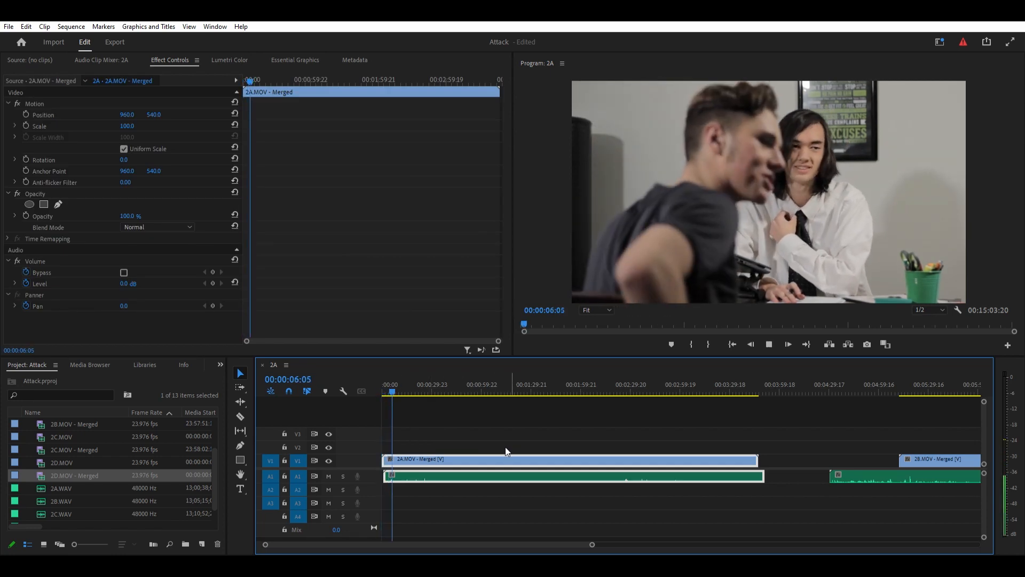
key(space)
click(465, 502)
scroll(443, 531, down, 5)
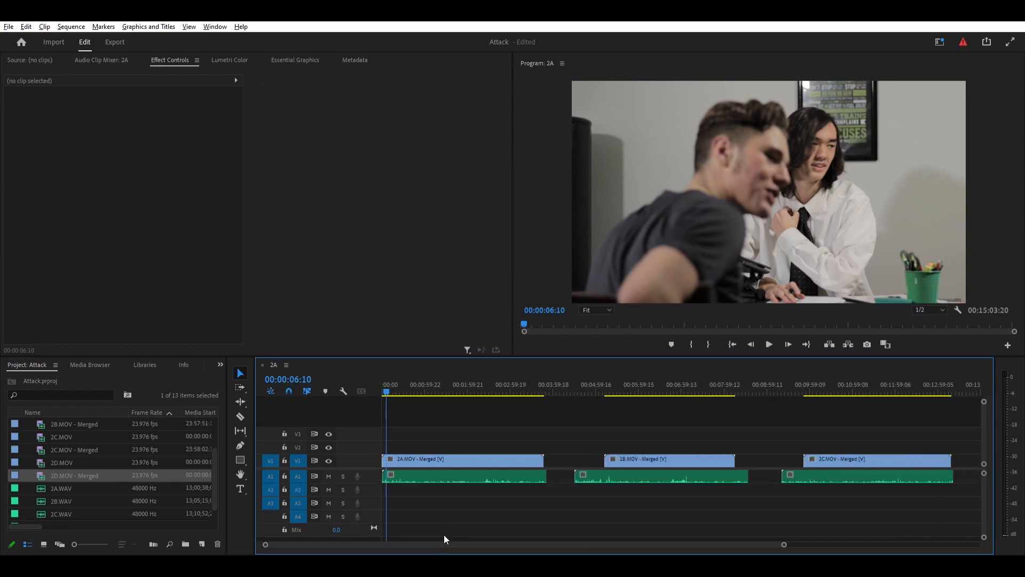
- Raise the volume level of all clips in the sequence to 15 dB and check the level on the 2A clip
drag(821, 418, 396, 484)
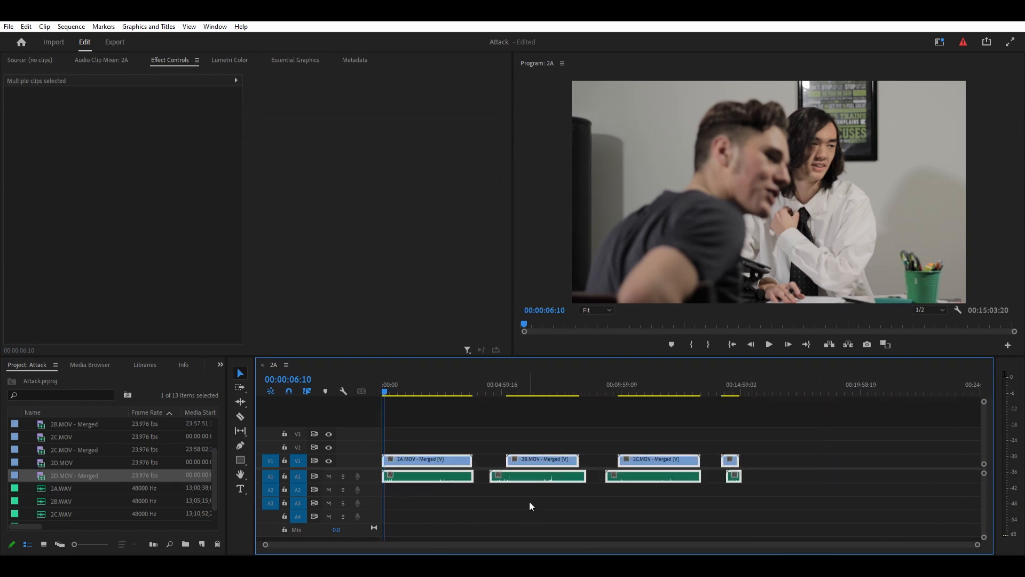
key(])
click(536, 497)
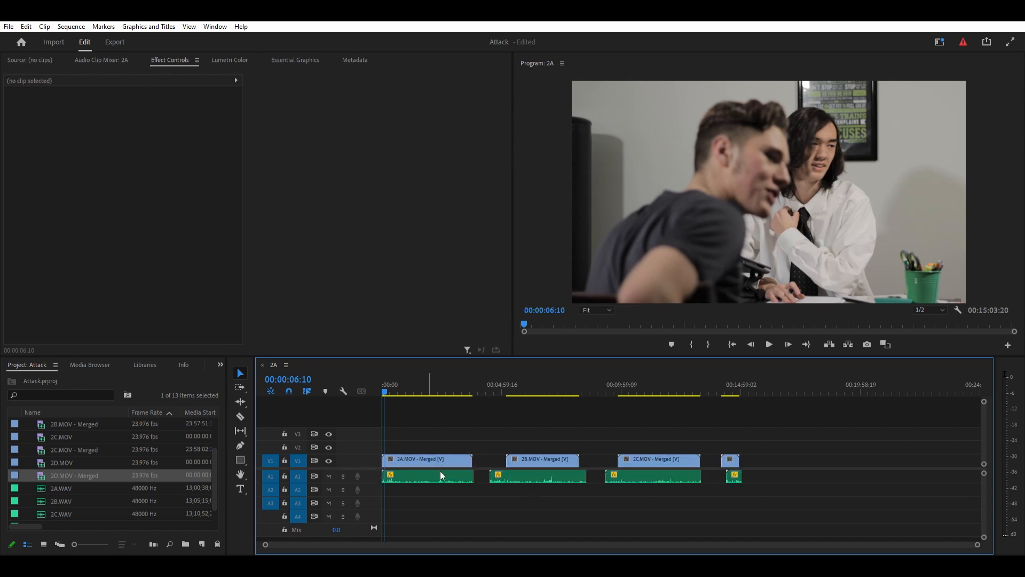
click(441, 475)
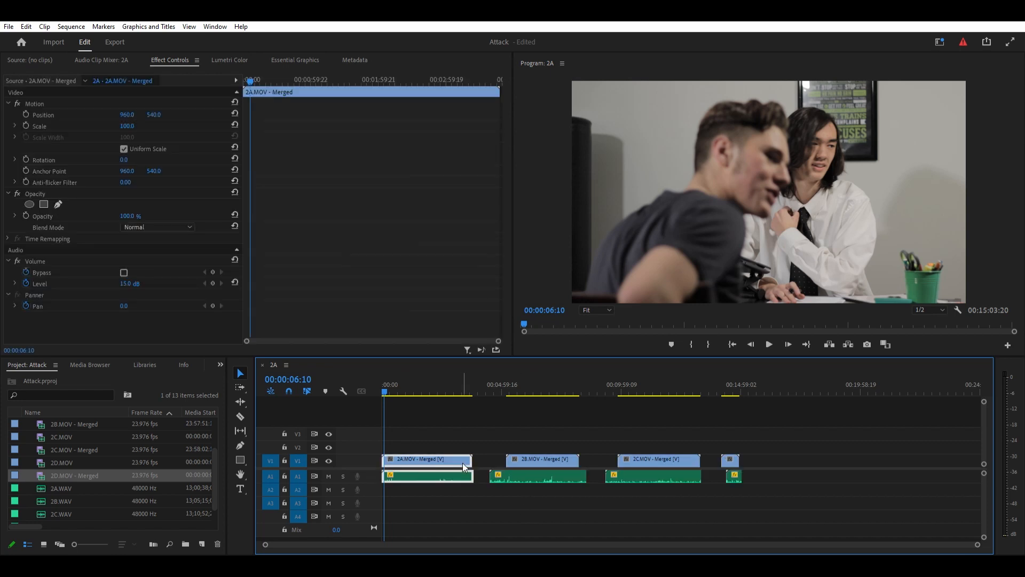
click(126, 283)
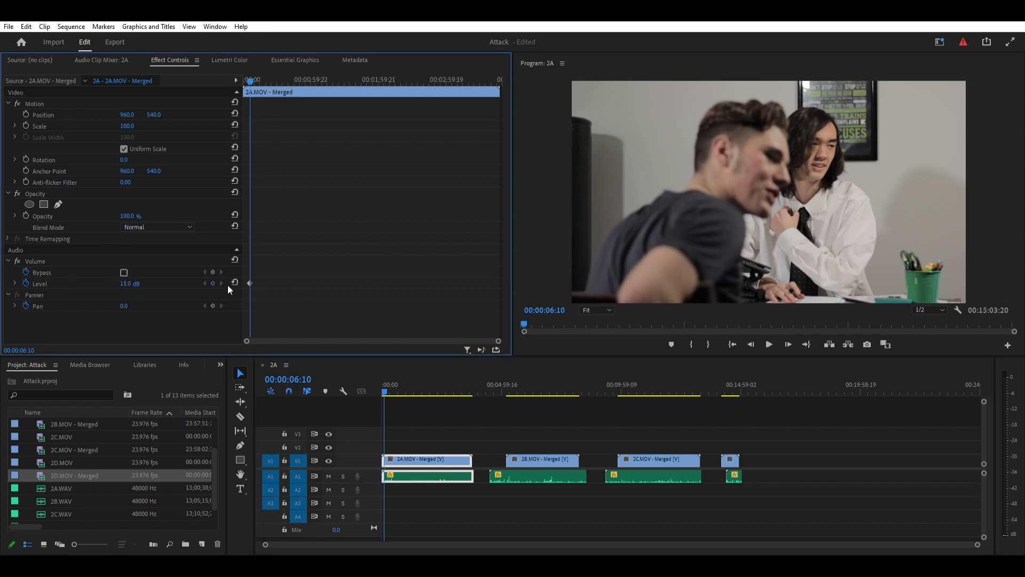
click(213, 283)
click(515, 489)
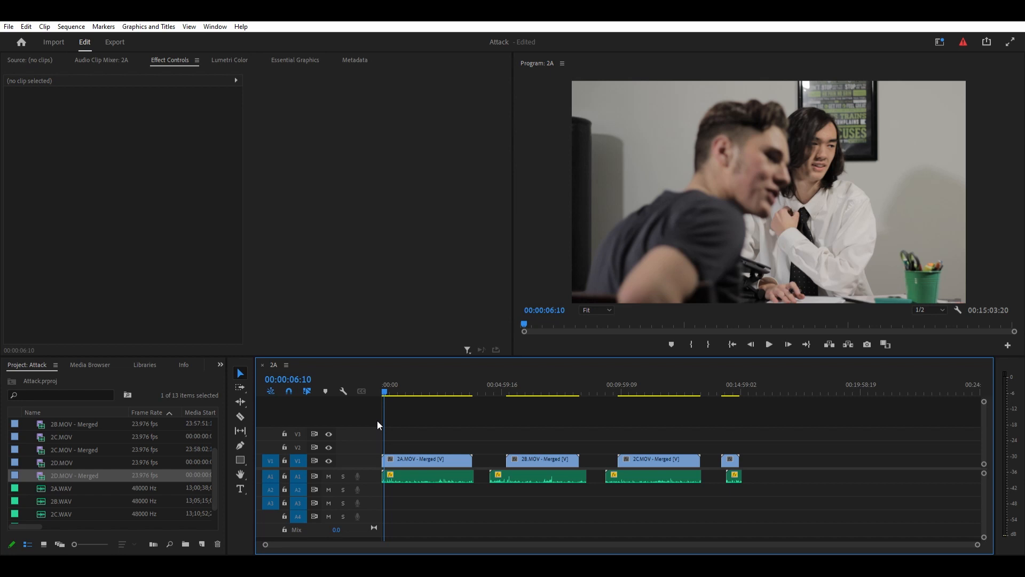
- Play through the 2A clip and cut away its unused opening and everything after 00:01:20:10
scroll(464, 479, up, 8)
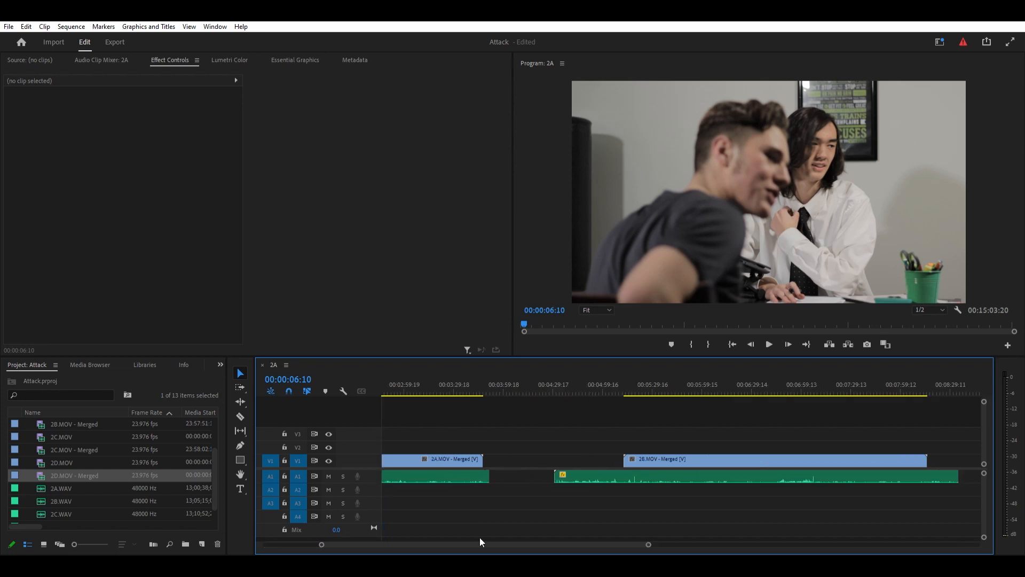
key(space)
click(483, 395)
click(545, 476)
key(ctrl+k)
key(Delete)
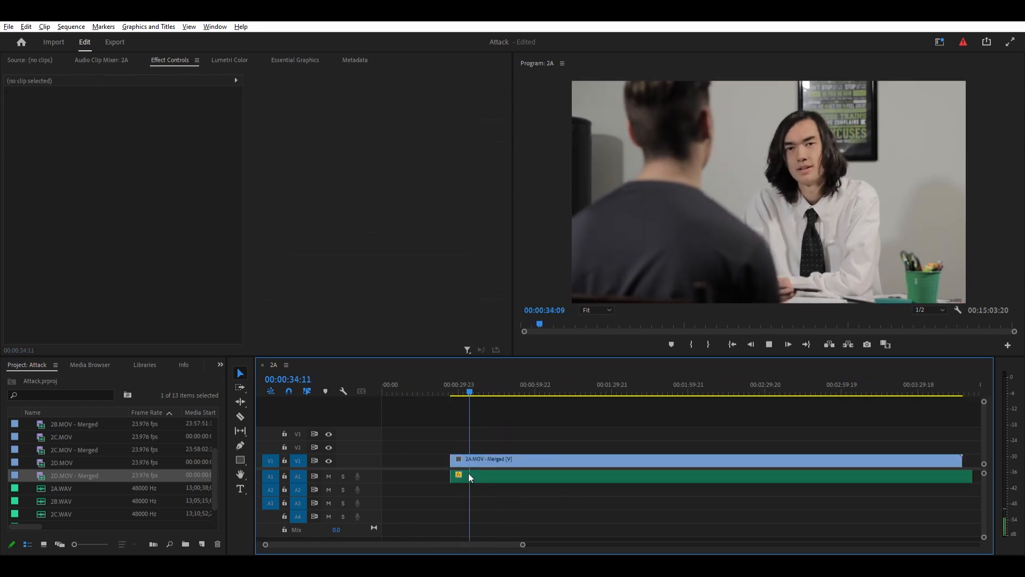
scroll(469, 474, down, 4)
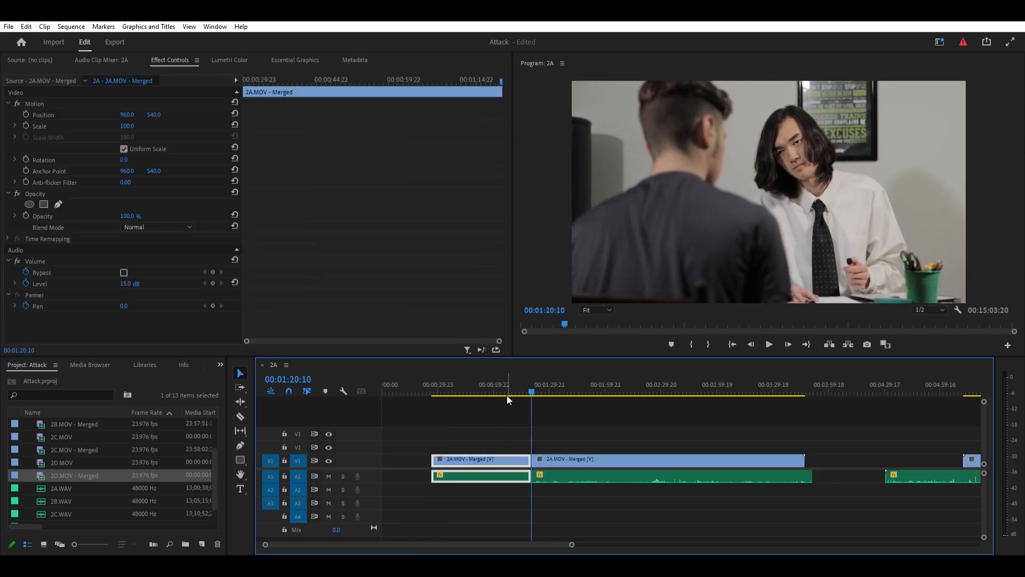
key(space)
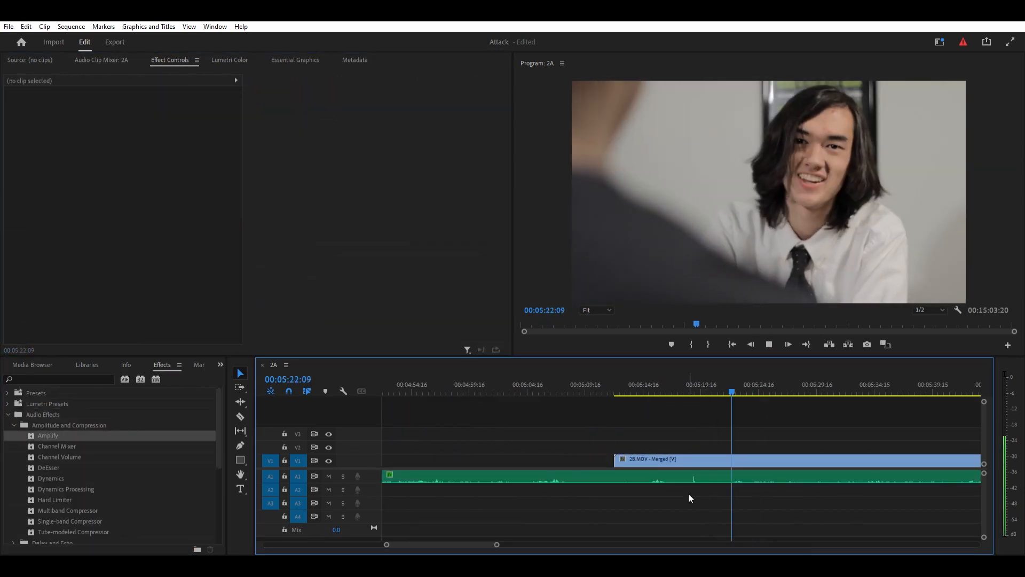
- Play through the 2B clip, delete its unused opening and split it at 00:06:22:10
click(681, 461)
key(Delete)
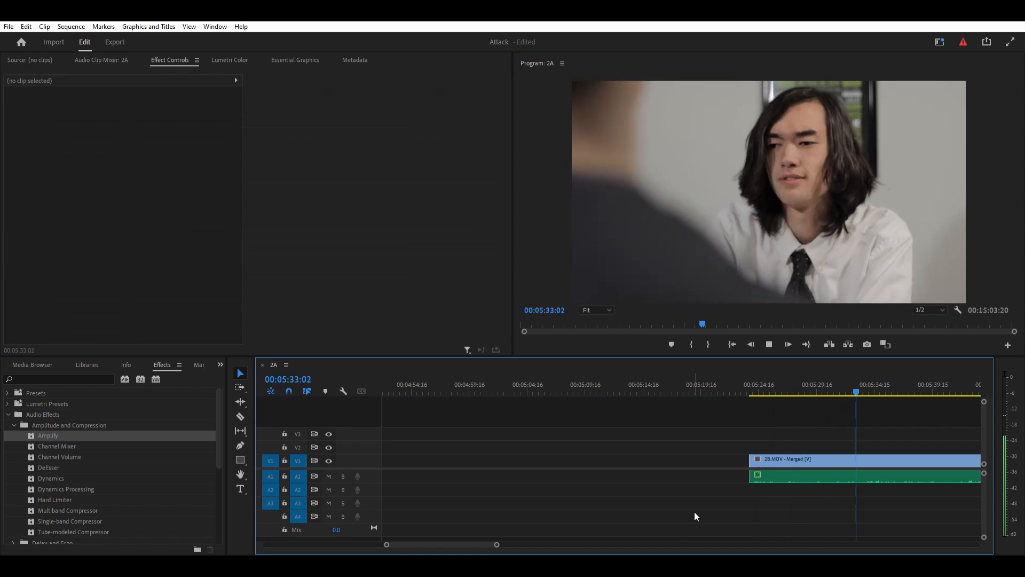
drag(516, 544, 581, 539)
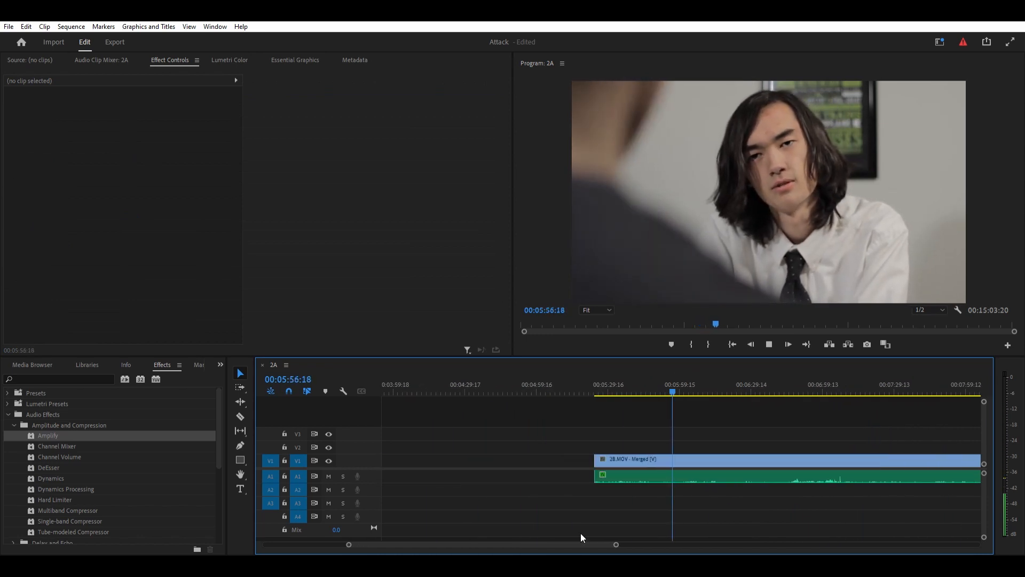
click(694, 476)
click(694, 505)
click(694, 482)
key(space)
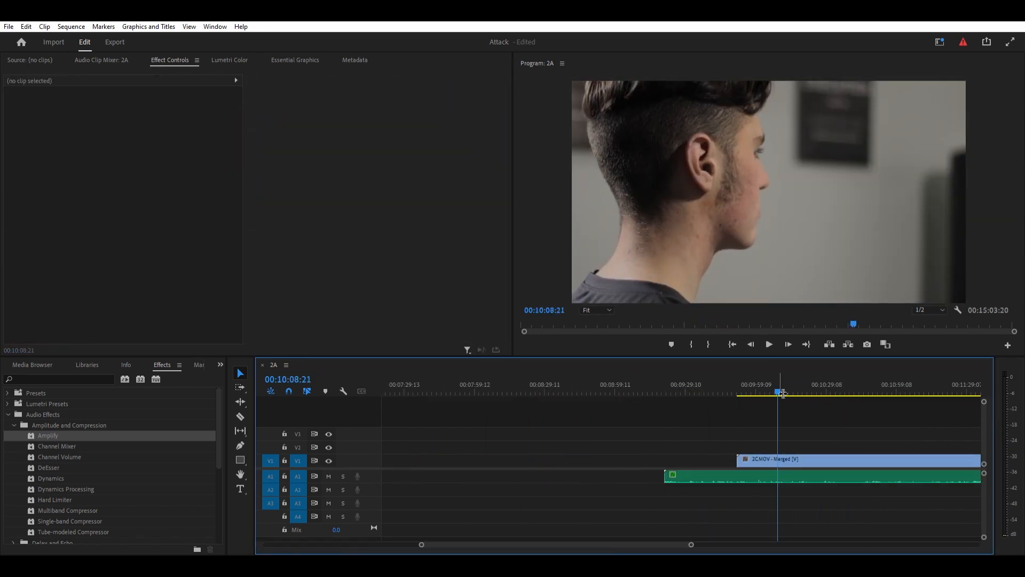
- Delete the leftover 2B footage and trim the unused start and end of the 2C clip
click(764, 460)
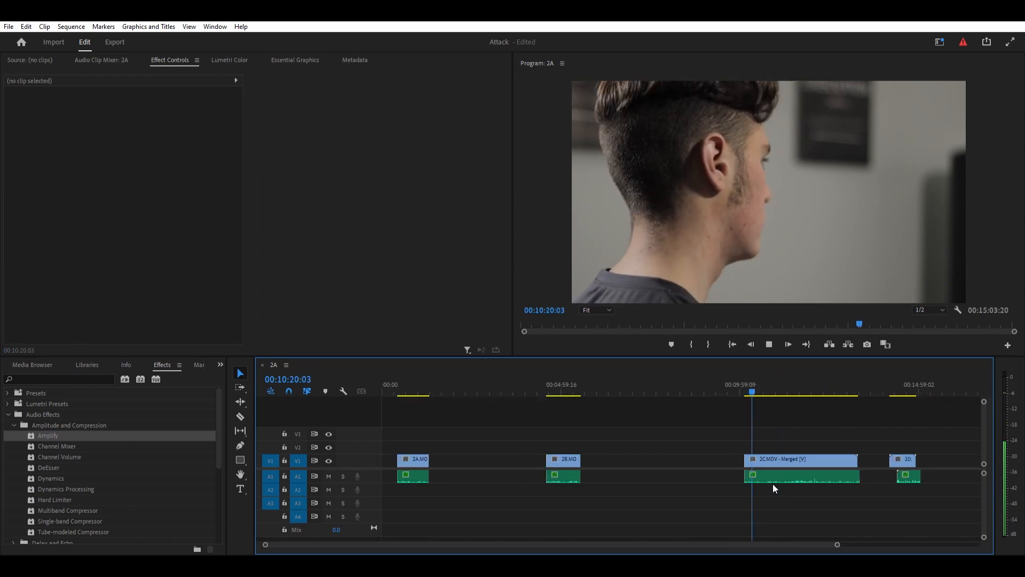
drag(838, 545, 685, 544)
click(848, 379)
click(876, 380)
- Play through the 2D clip, then delete its unused opening section and everything after 00:14:51:21
key(space)
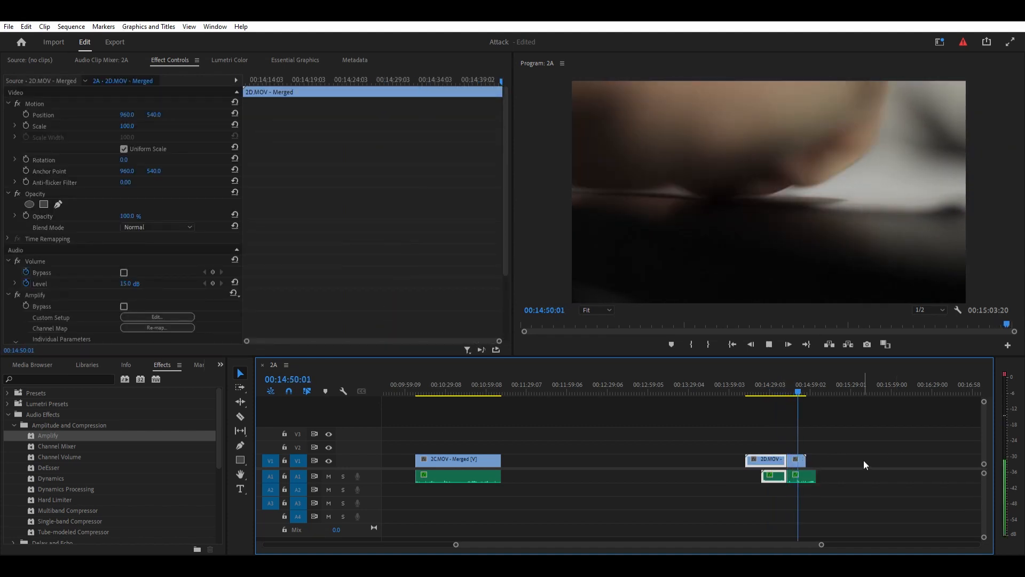
key(space)
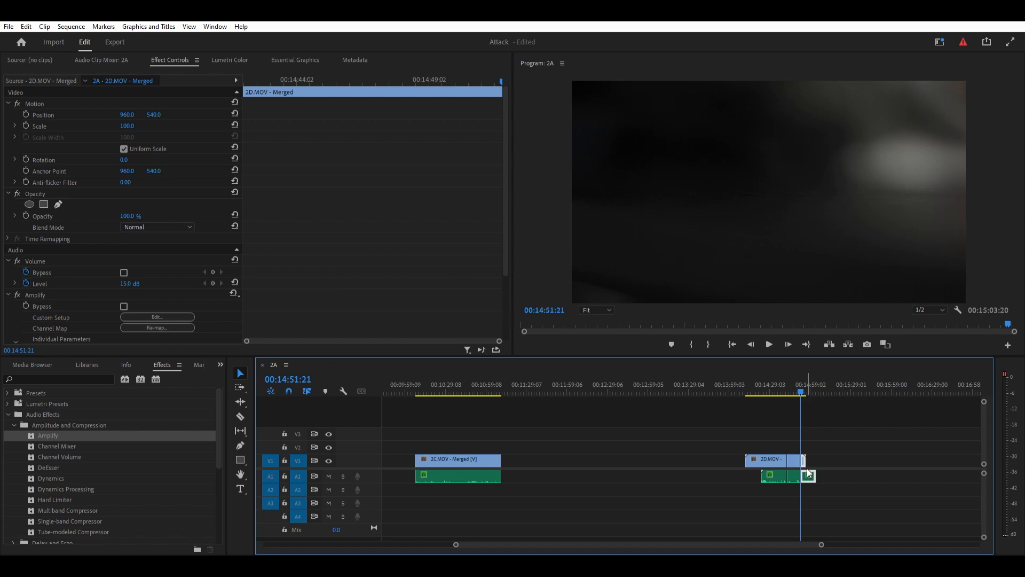
key(Delete)
click(779, 458)
key(Delete)
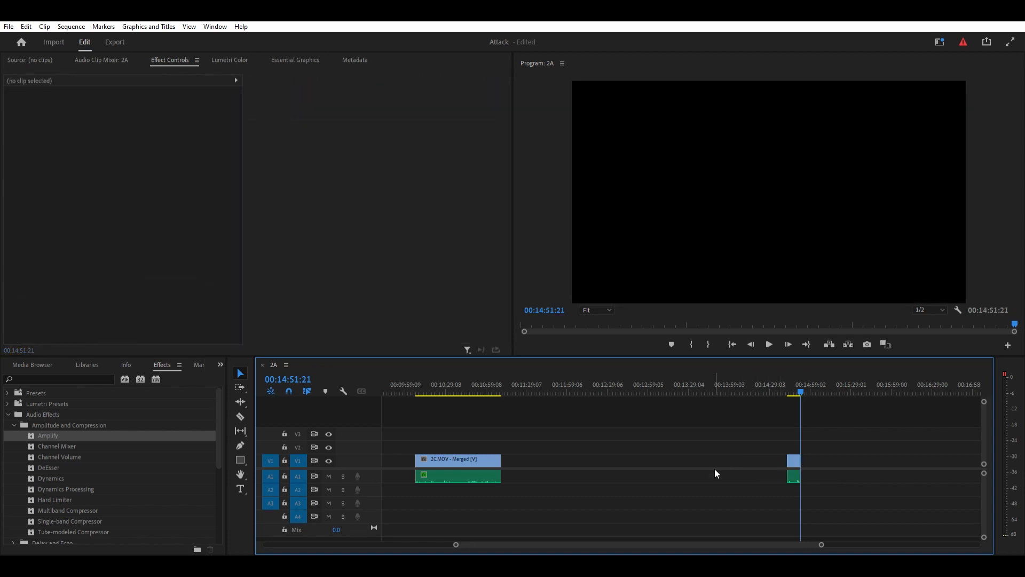
- Move the 2B and 2D clips onto V2 and the 2C clip onto V3, bringing the takes closer together
key(minus)
key(minus)
key(minus)
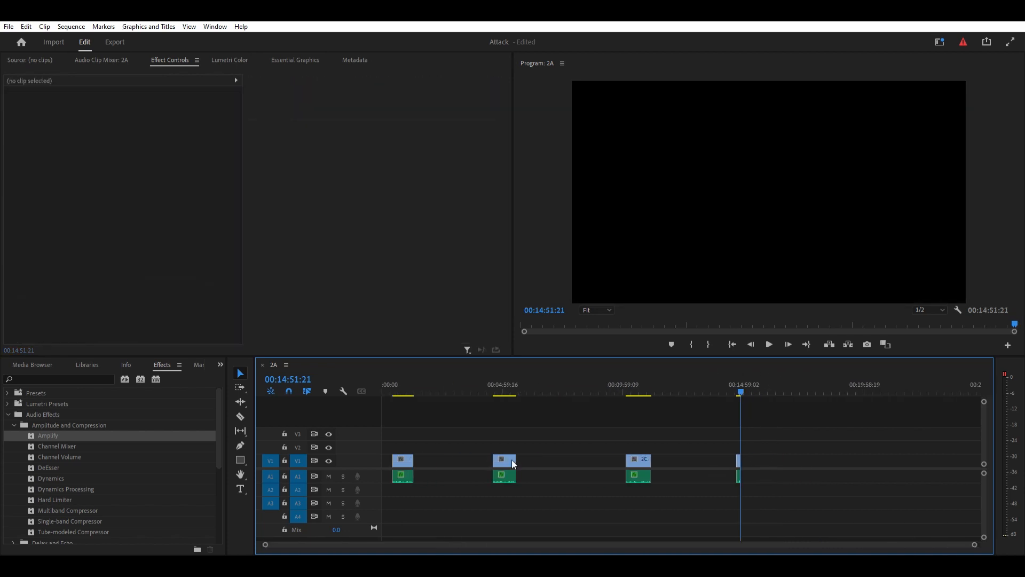
mouse_move(512, 458)
mouse_down()
mouse_move(462, 448)
mouse_move(501, 444)
mouse_up()
drag(645, 461, 562, 435)
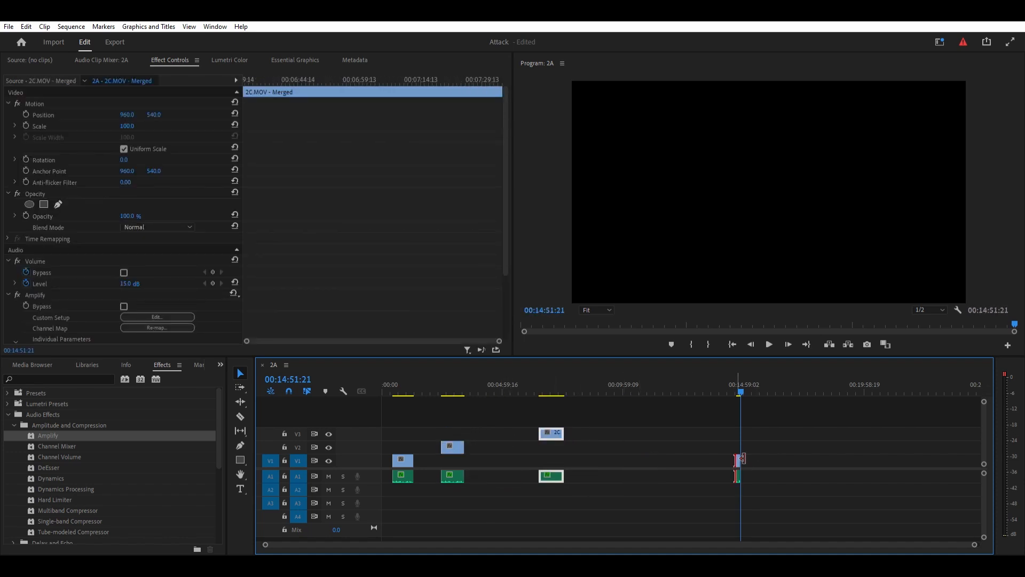
click(742, 457)
drag(739, 456, 498, 430)
drag(396, 417, 536, 442)
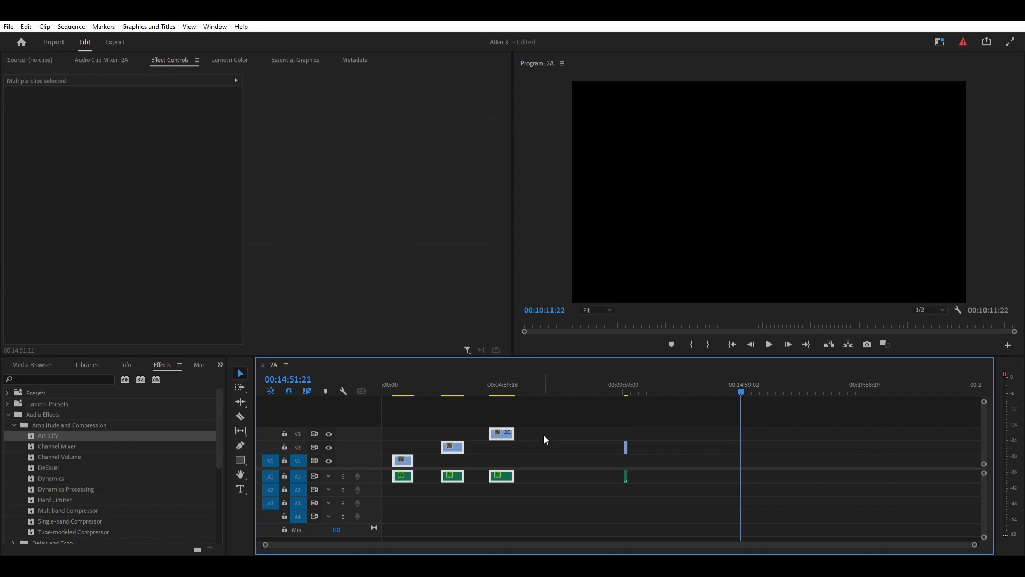
drag(612, 426, 604, 454)
- Split the 2A clip at 00:00:31:04 and place its opening section at the start of the sequence on V1
click(424, 382)
scroll(499, 534, up, 3)
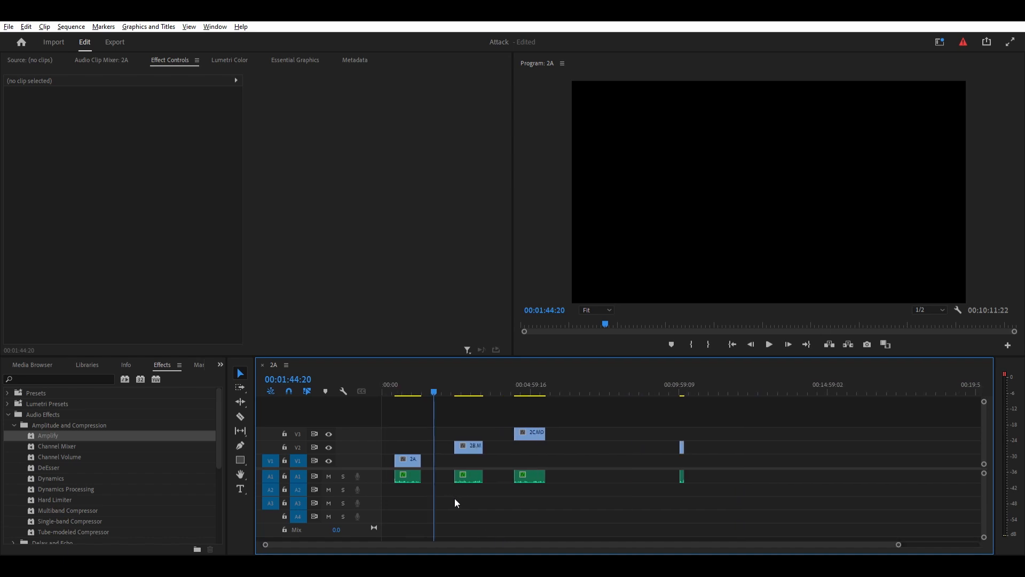
scroll(855, 542, up, 4)
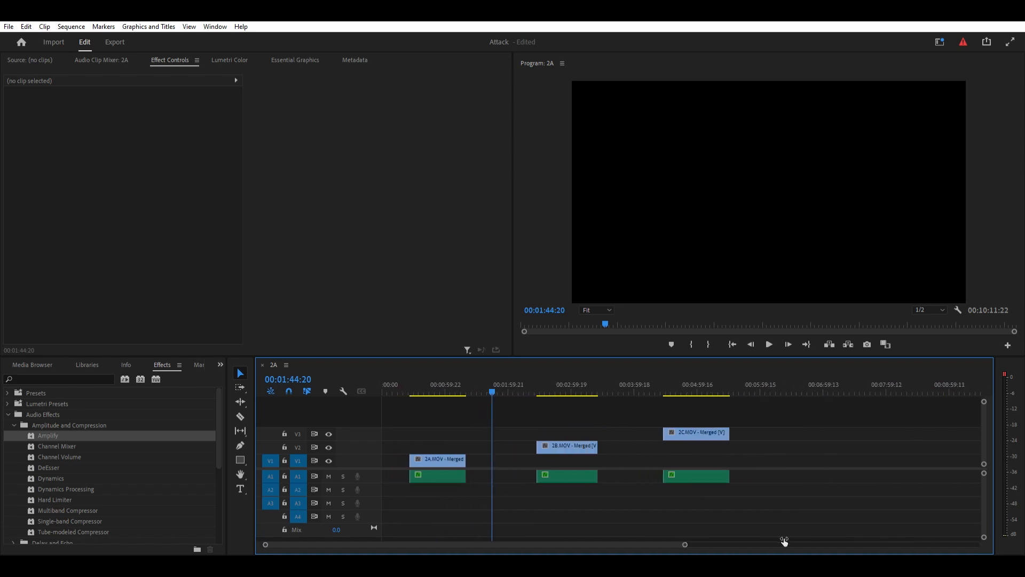
scroll(829, 542, down, 2)
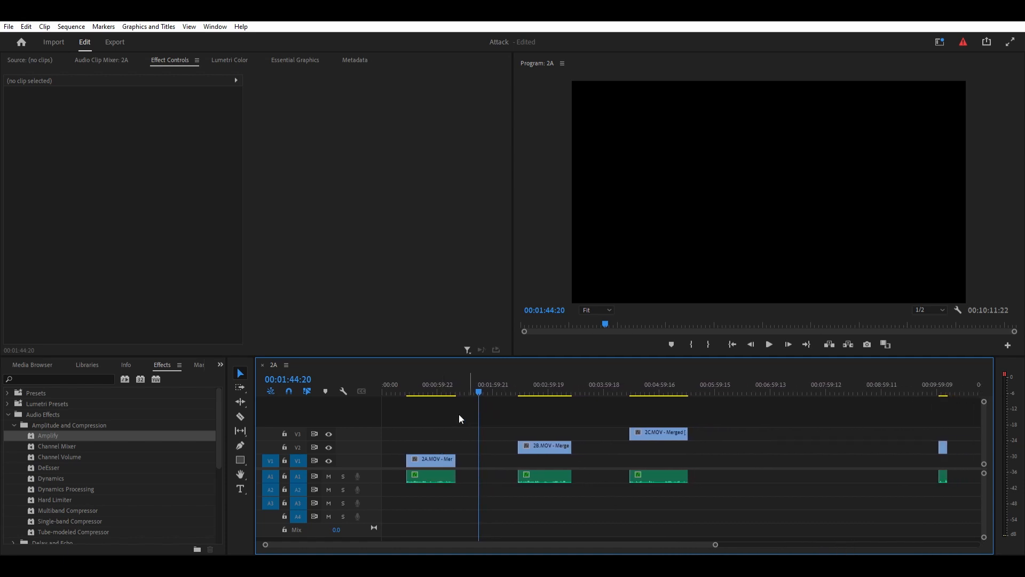
click(411, 478)
click(417, 393)
scroll(417, 400, up, 2)
scroll(417, 400, down, 2)
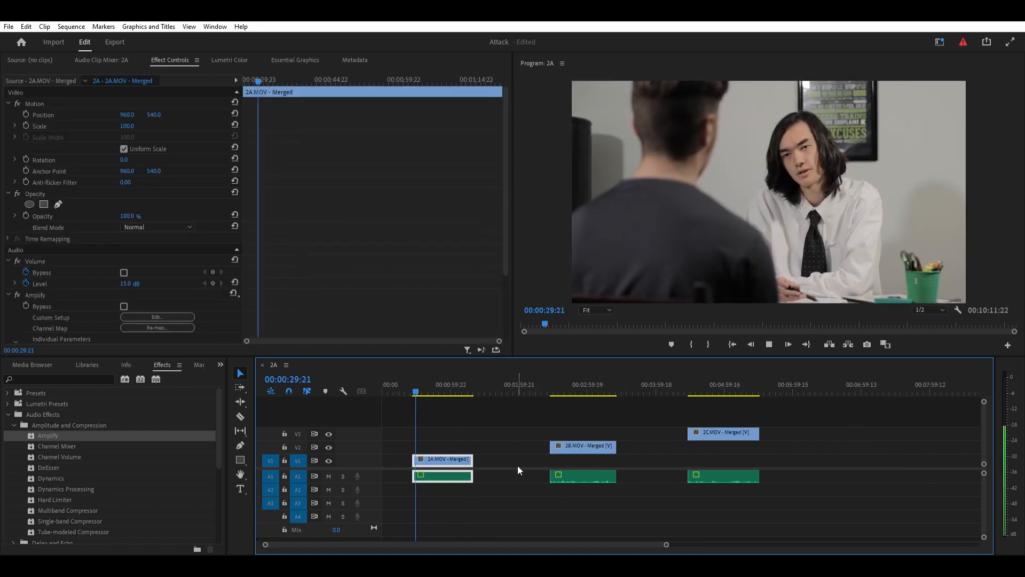
key(space)
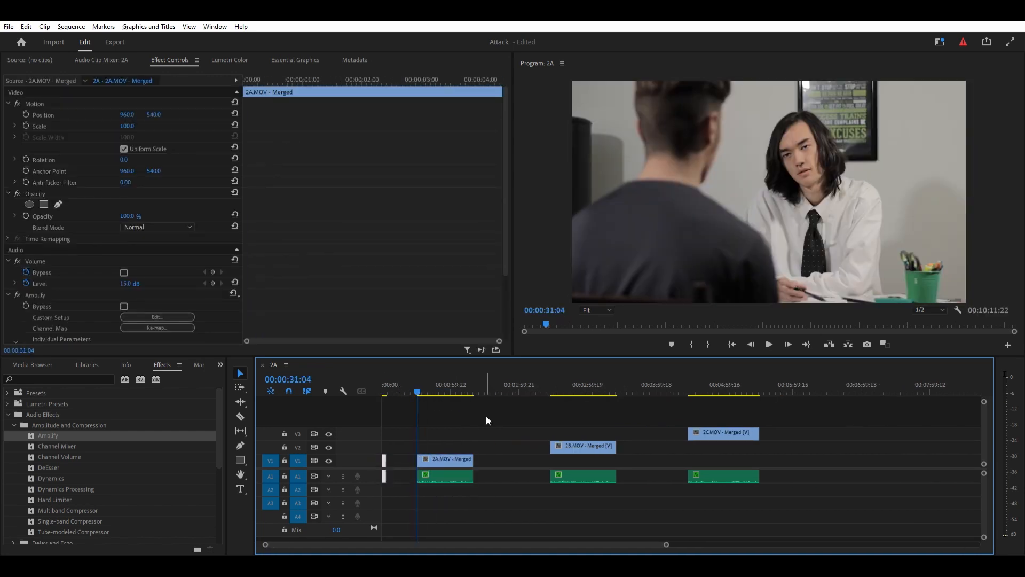
- Play the 2C clip, split it at 00:04:36:19 and place its first usable section on V3 after the opening 2A shot
drag(984, 402, 995, 393)
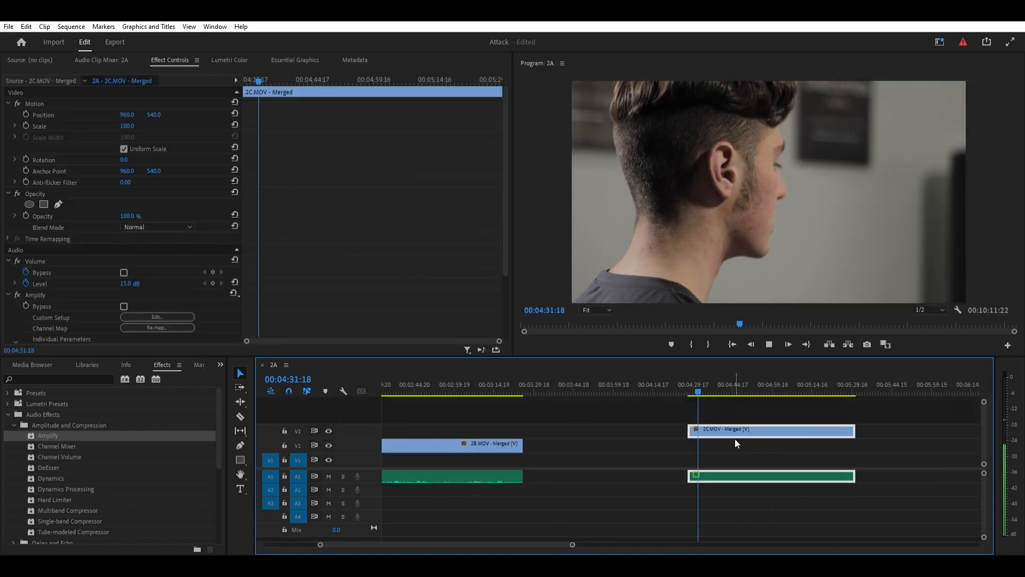
click(588, 496)
key(space)
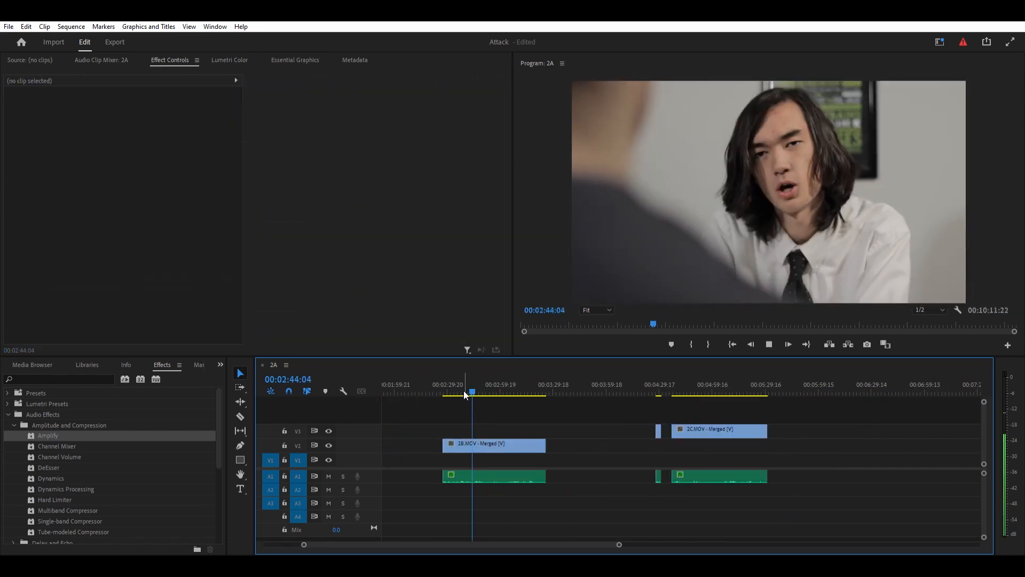
- Cut out the first usable section of the 2B clip and place it on V2 after the opening 2C shot
click(505, 482)
scroll(448, 493, down, 4)
key(ctrl+k)
key(Delete)
- Shift the remaining 2A footage further along V1, play it and place its next line after the first 2B shot
click(403, 391)
drag(407, 460, 426, 460)
click(415, 385)
key(space)
scroll(417, 410, up, 3)
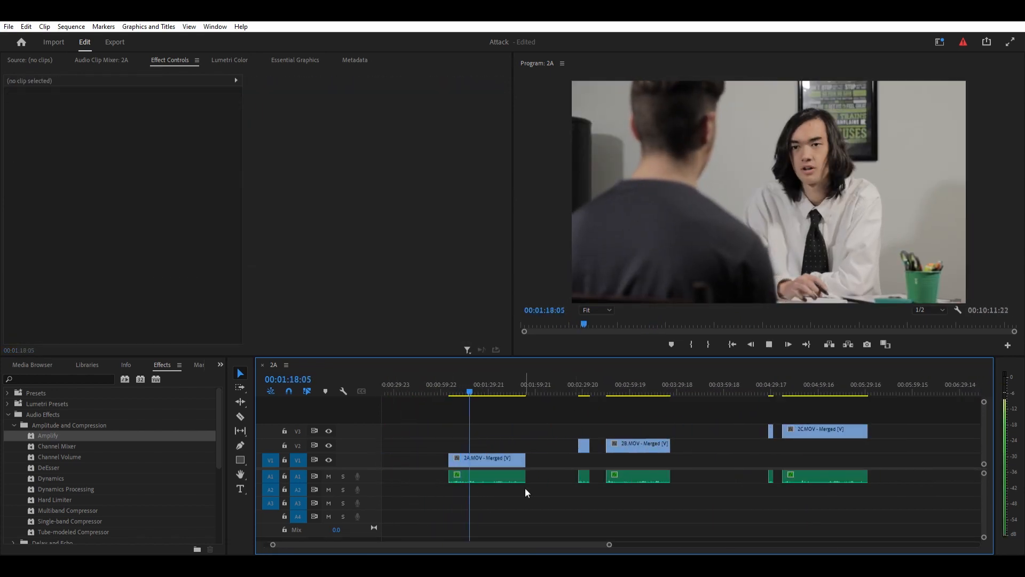
click(483, 464)
scroll(482, 494, down, 3)
key(space)
- Play the remaining 2C footage, cut out its next line and place it on V3 after the second 2A shot
click(598, 382)
key(space)
scroll(601, 416, up, 3)
key(ctrl+k)
scroll(598, 425, down, 4)
drag(530, 431, 396, 431)
- Play the remaining 2B footage, cut out its next line and place it on V2 after the second 2C shot
click(470, 384)
click(474, 448)
scroll(475, 455, up, 3)
key(space)
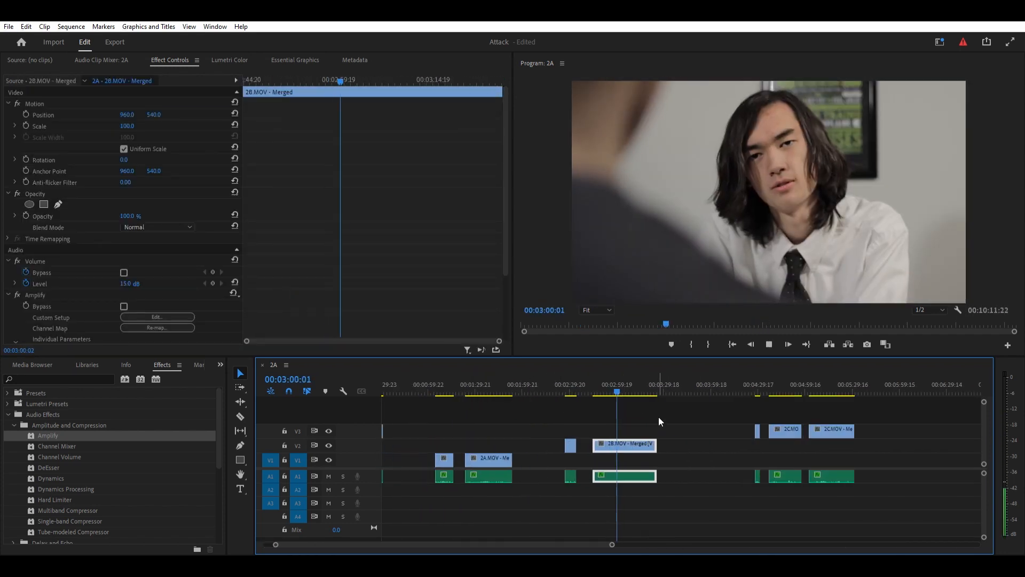
key(ctrl+k)
key(space)
key(ctrl+k)
scroll(658, 419, down, 3)
drag(498, 446, 403, 446)
drag(383, 416, 417, 429)
click(419, 431)
- Play the 2D close-up, cut out its usable section and place it on a new V4 track after the second 2B shot
click(759, 384)
click(761, 446)
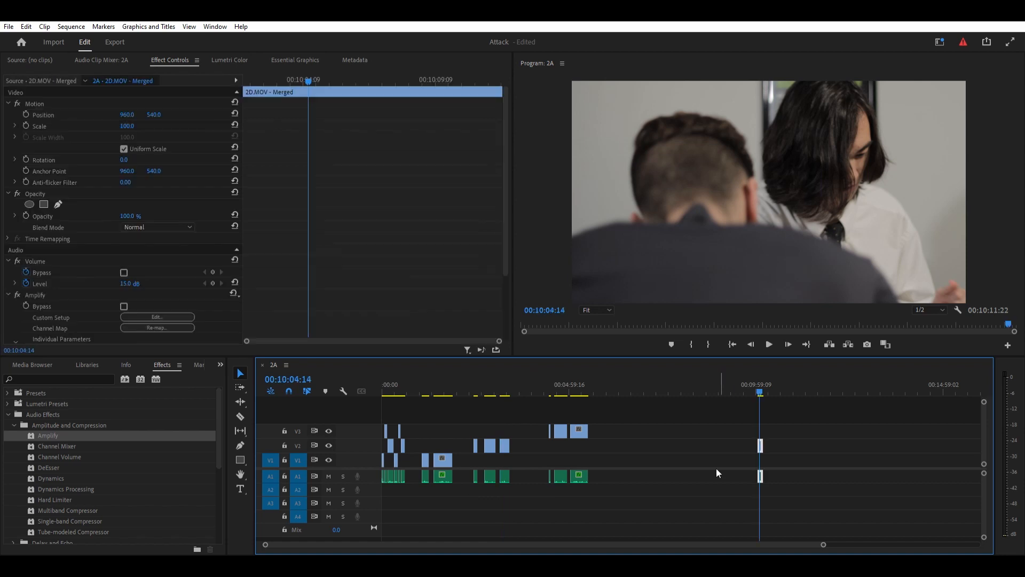
scroll(740, 460, up, 4)
scroll(740, 461, down, 3)
drag(984, 473, 985, 483)
drag(568, 468, 569, 458)
click(717, 484)
drag(985, 527, 985, 537)
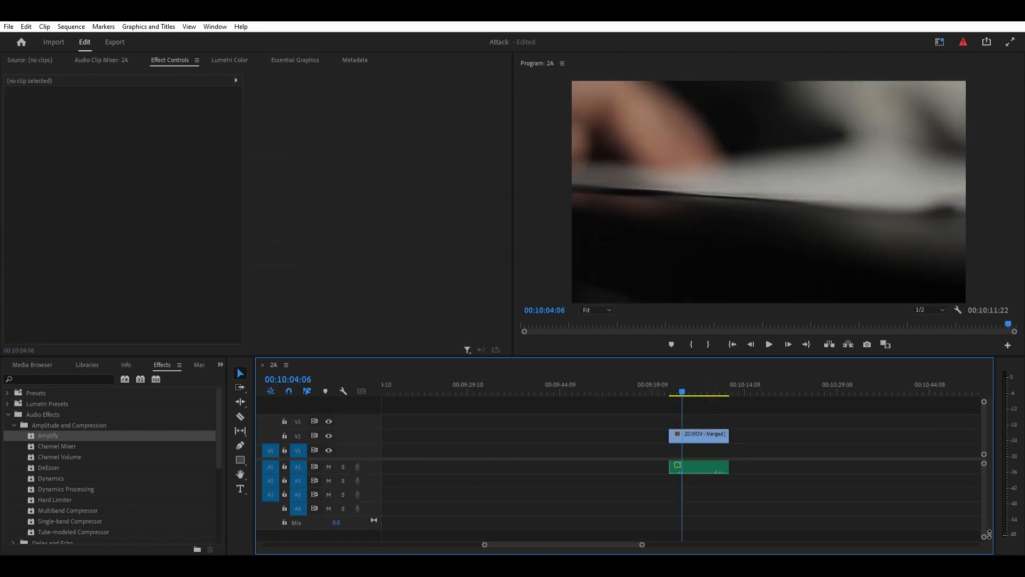
click(717, 466)
key(space)
key(ctrl+k)
scroll(671, 447, down, 4)
drag(681, 434, 401, 408)
scroll(478, 488, up, 2)
- Cut the next section from the remaining 2A footage and place it on V1 directly after the 2D close-up
click(435, 385)
scroll(445, 428, up, 4)
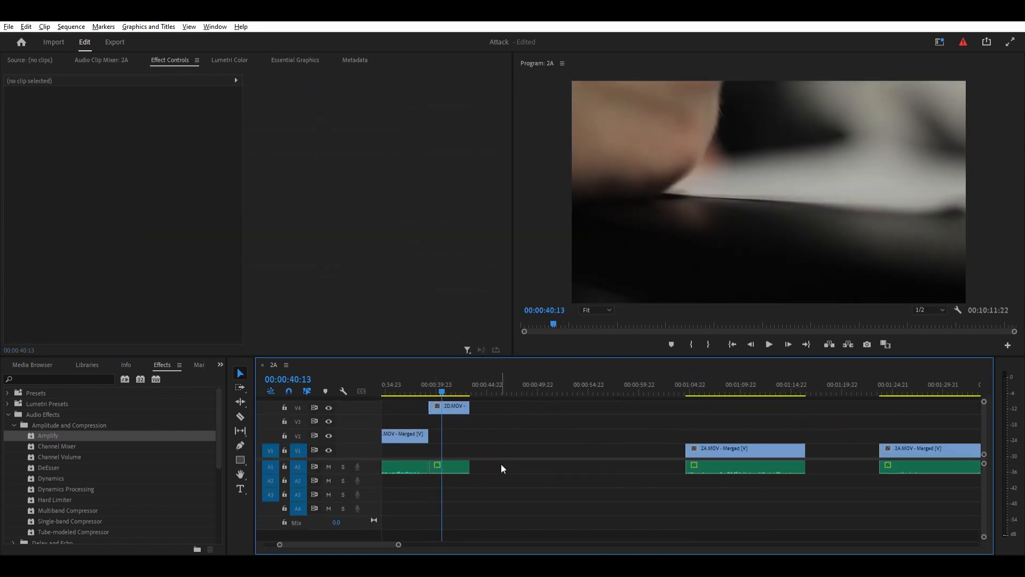
scroll(442, 428, down, 4)
click(525, 385)
click(412, 486)
key(ctrl+k)
drag(540, 450, 450, 450)
- Cut the closing section from the remaining 2C footage and place it on V3 at the end of the assembled scene
click(857, 422)
click(863, 386)
key(ctrl+k)
drag(864, 387, 874, 387)
drag(869, 422, 466, 420)
- Delete all leftover footage after the assembled scene and return to the start of the sequence
scroll(774, 445, down, 4)
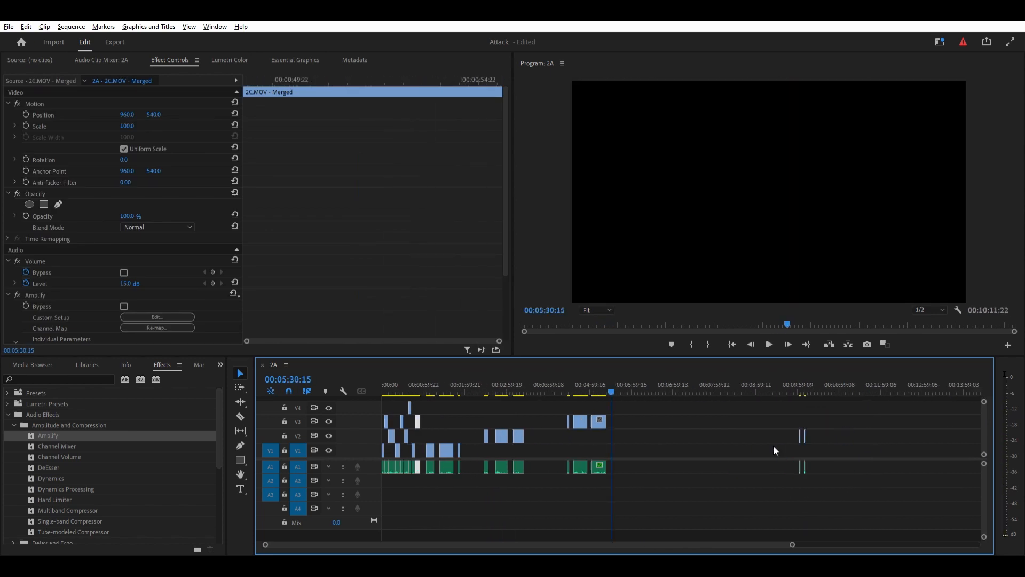
drag(862, 406, 430, 473)
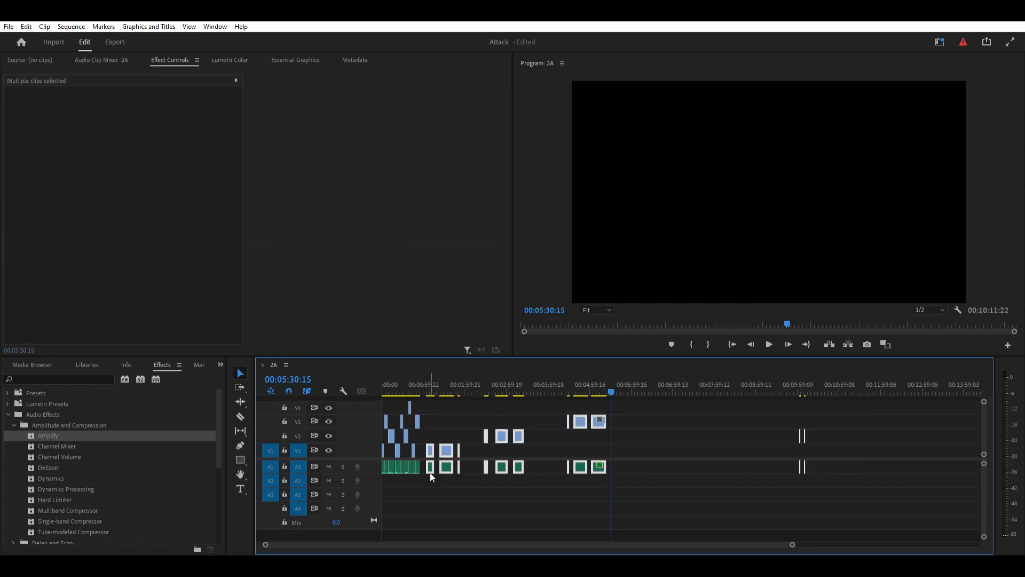
key(Delete)
click(412, 382)
key(Home)
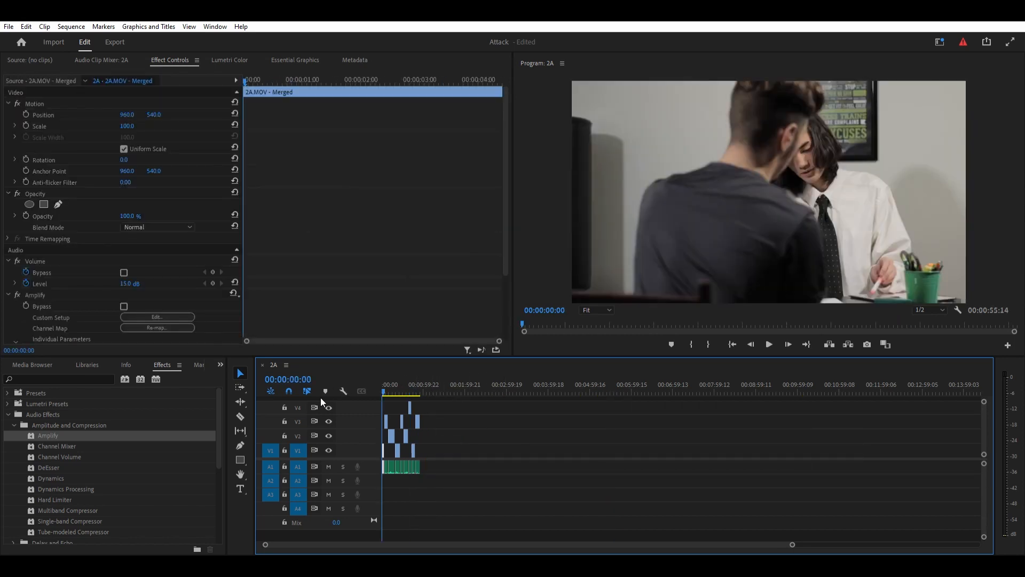
- Apply the Constant Power crossfade to the audio cut between the first 2A and 2C shots
click(490, 439)
scroll(485, 468, up, 3)
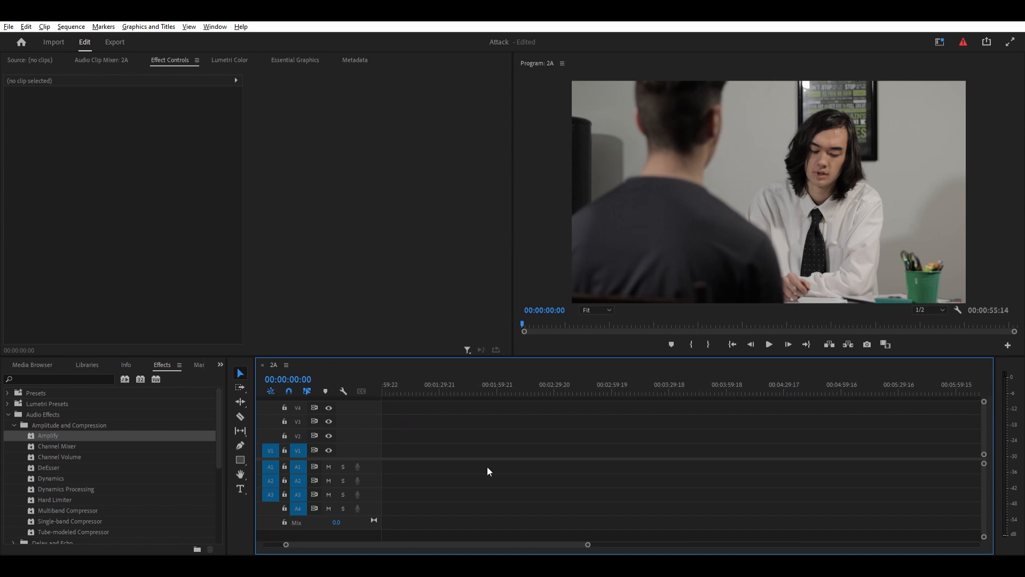
drag(472, 544, 374, 537)
scroll(456, 492, up, 1)
scroll(431, 531, up, 2)
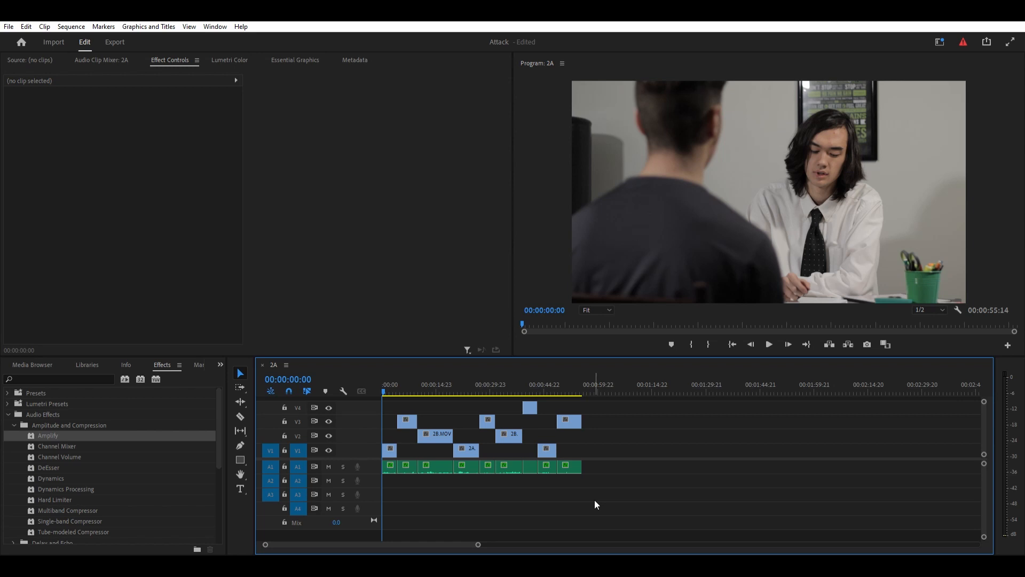
click(9, 414)
click(8, 404)
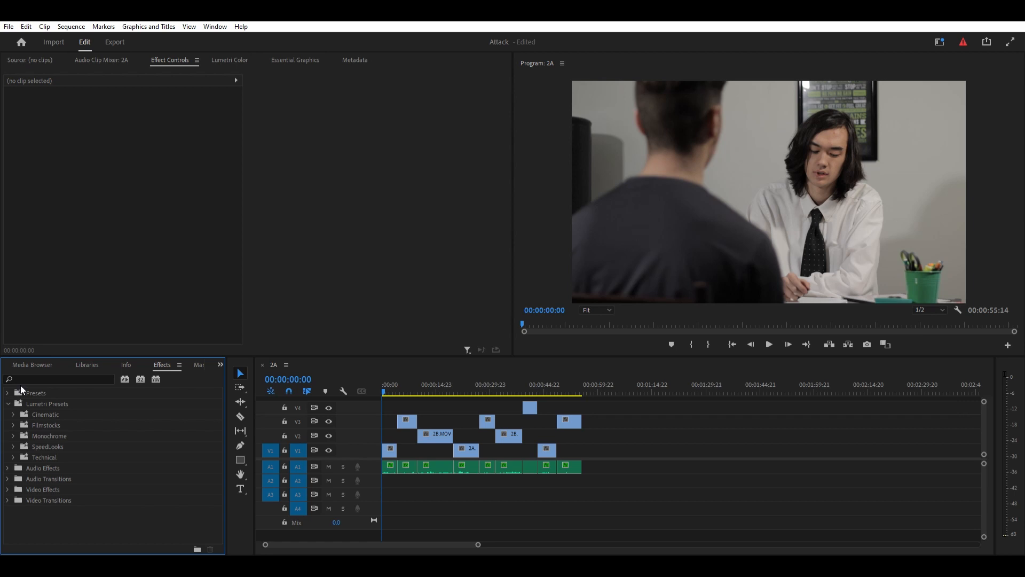
click(8, 404)
click(7, 419)
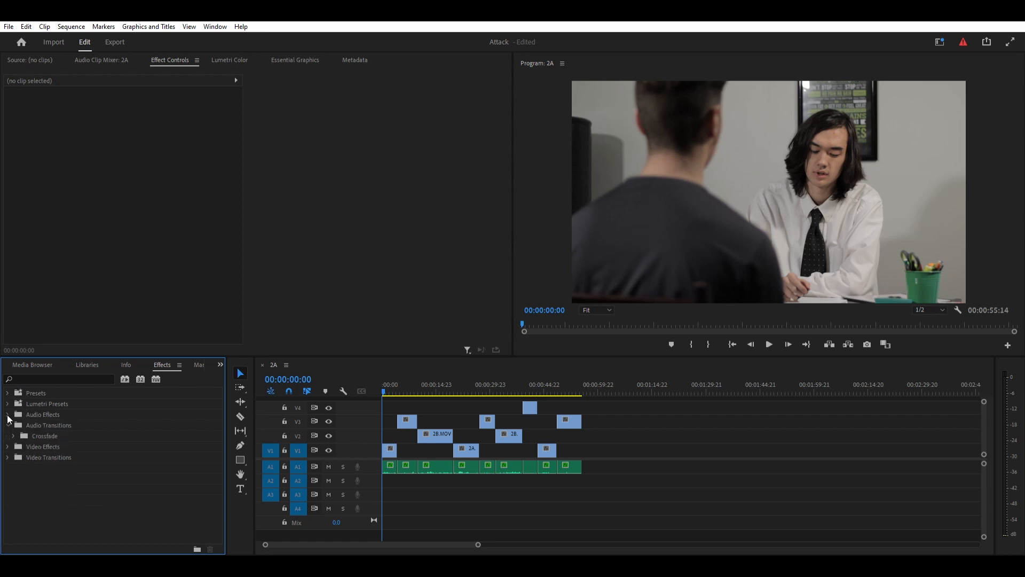
click(12, 435)
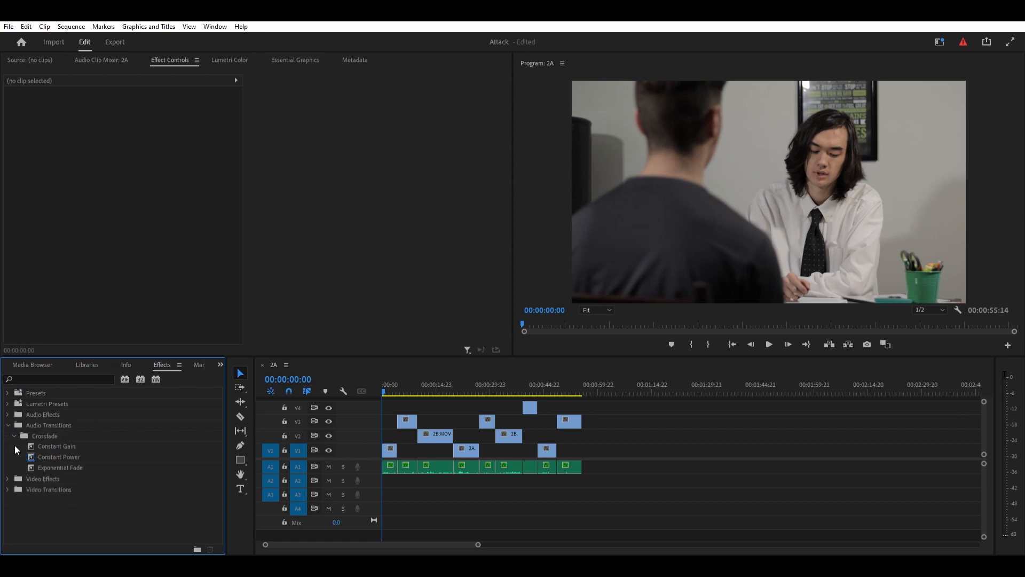
drag(32, 457, 396, 463)
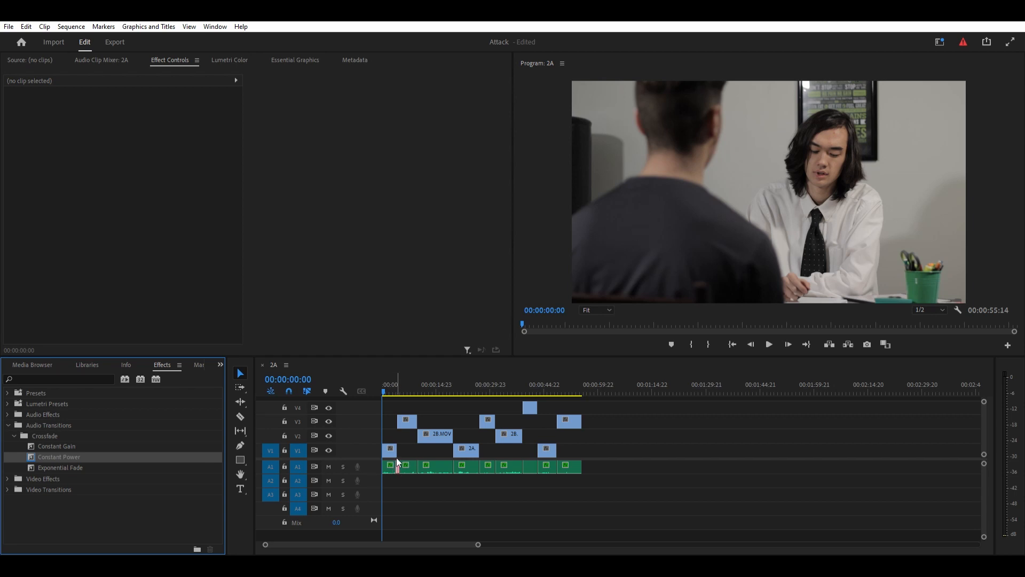
- Apply Constant Power crossfades to the remaining audio cuts and to the start and end of the scene's audio
mouse_move(33, 457)
mouse_down()
mouse_move(354, 474)
mouse_move(419, 465)
mouse_up()
drag(75, 459, 454, 467)
drag(11, 455, 480, 463)
drag(9, 454, 503, 459)
drag(9, 453, 542, 466)
drag(16, 454, 560, 468)
drag(10, 455, 389, 459)
click(617, 472)
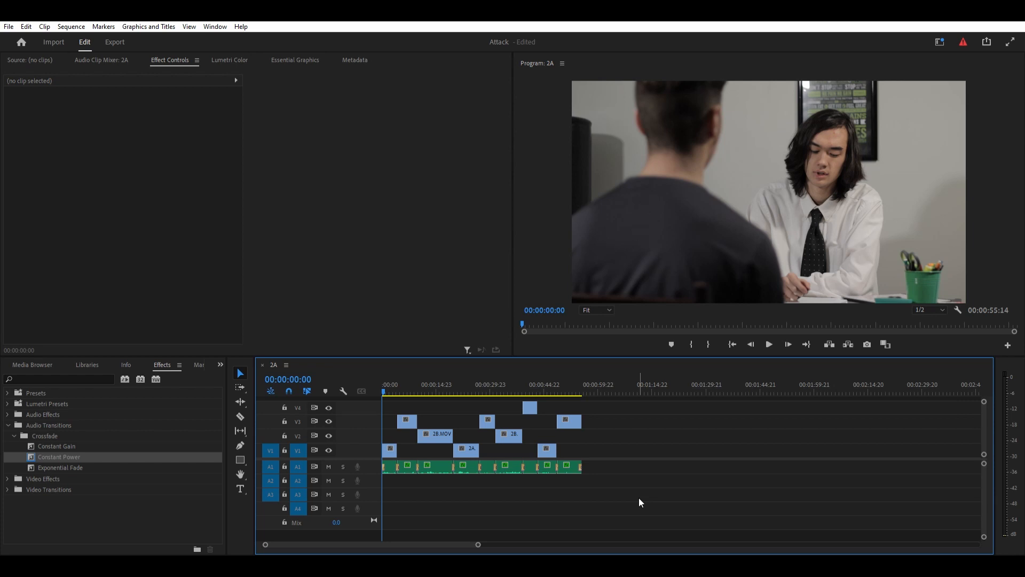
- Play the opening shots and examine how the audio crossfades sound and sit at the first cuts
key(space)
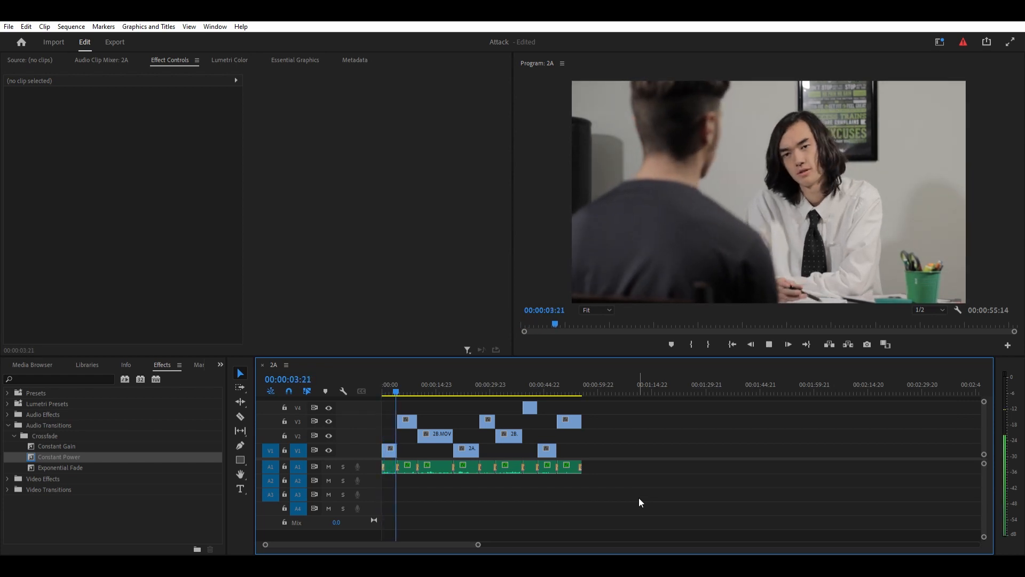
key(space)
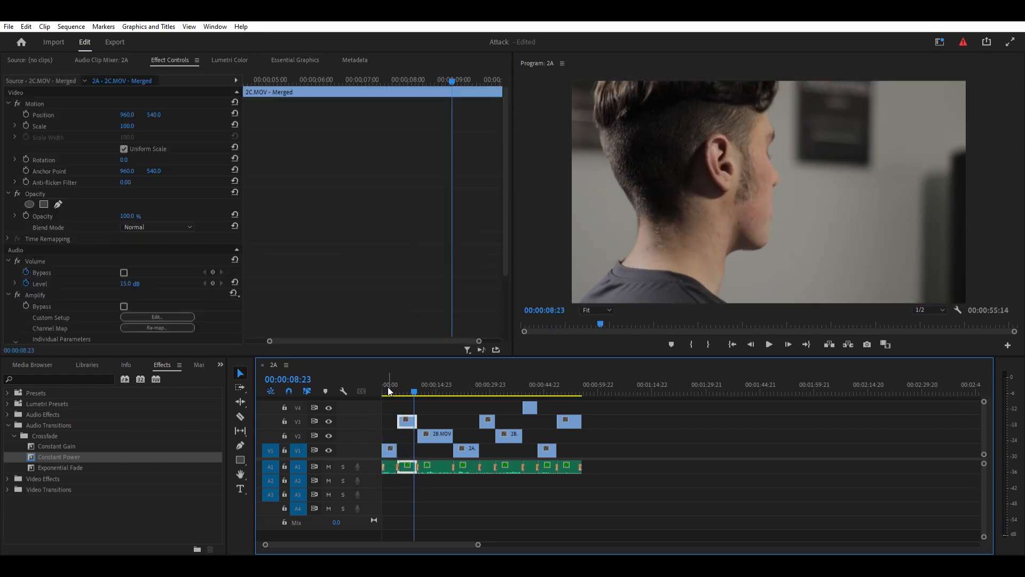
click(393, 390)
scroll(438, 511, up, 3)
drag(373, 541, 332, 540)
scroll(408, 483, up, 10)
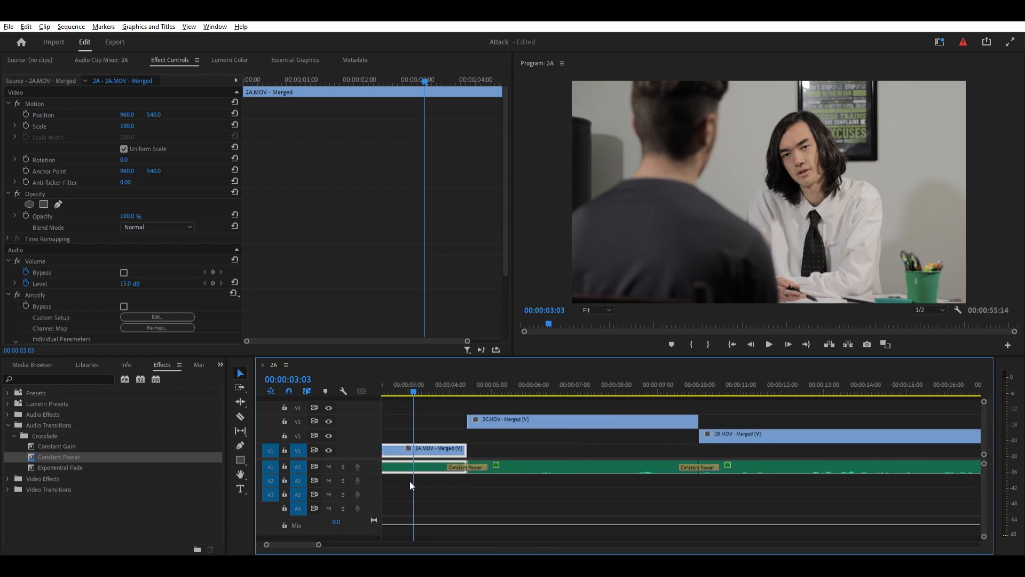
drag(670, 458, 669, 459)
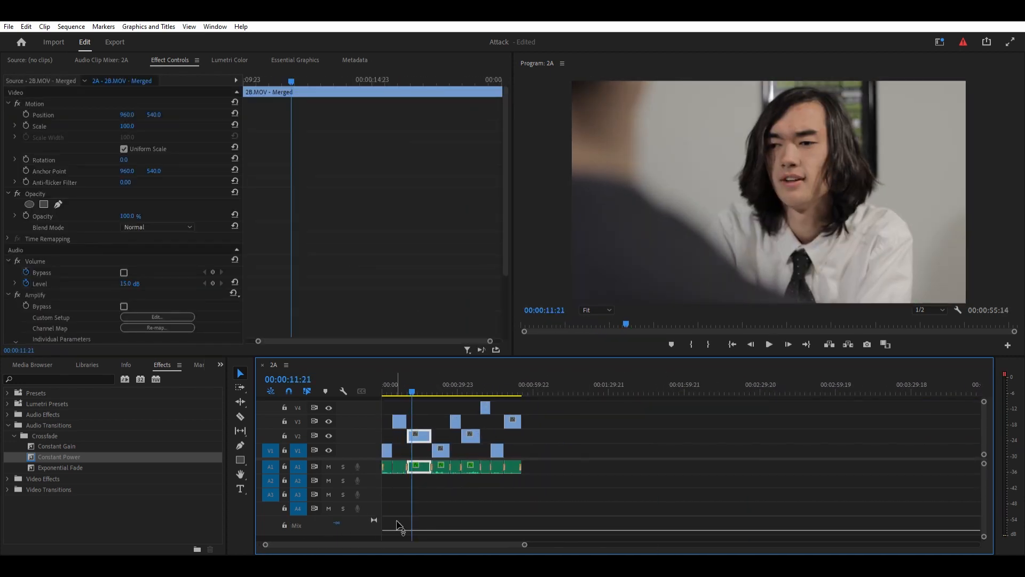
- Try raising the Mix track's level to 15 dB, undo the change and lock the Mix track
drag(397, 527, 394, 510)
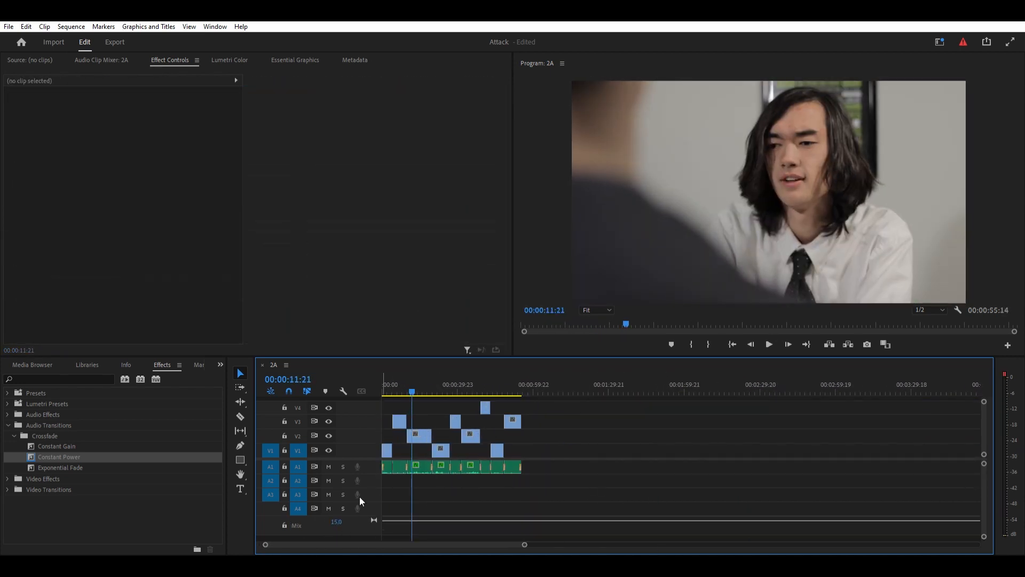
key(ctrl+z)
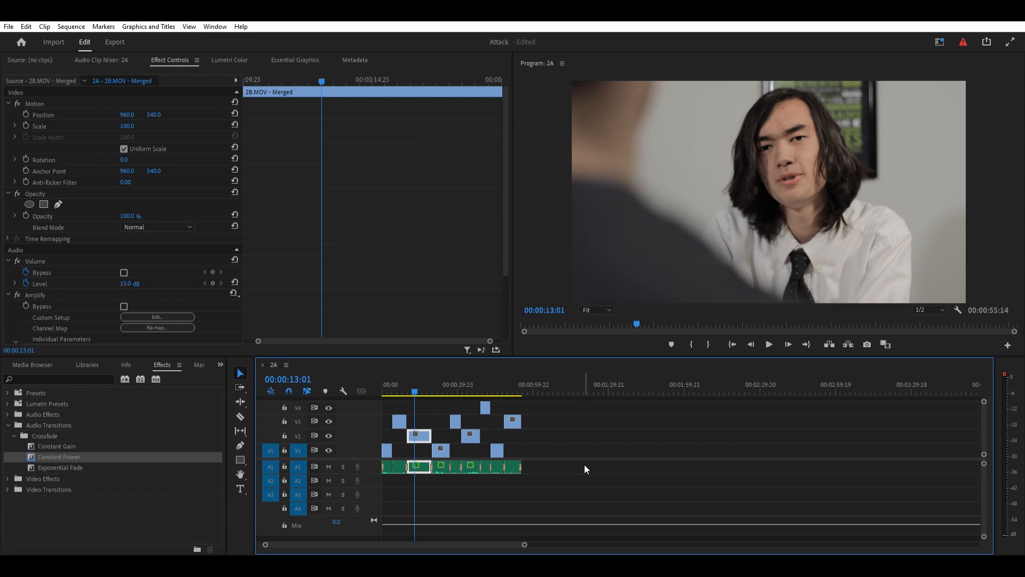
key(space)
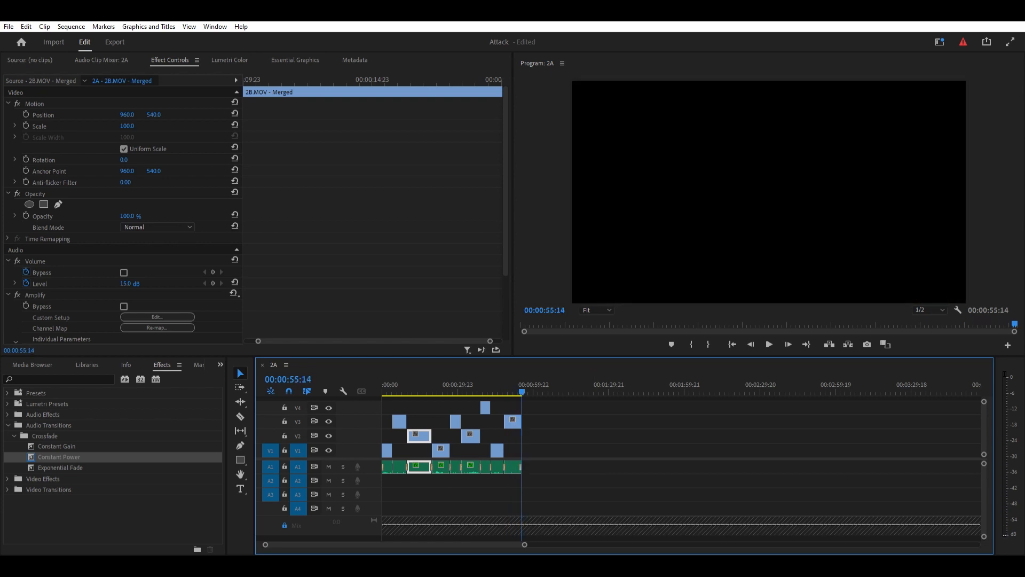
- Return to the start of the sequence and play the opening of the assembled scene to review it
scroll(572, 484, down, 6)
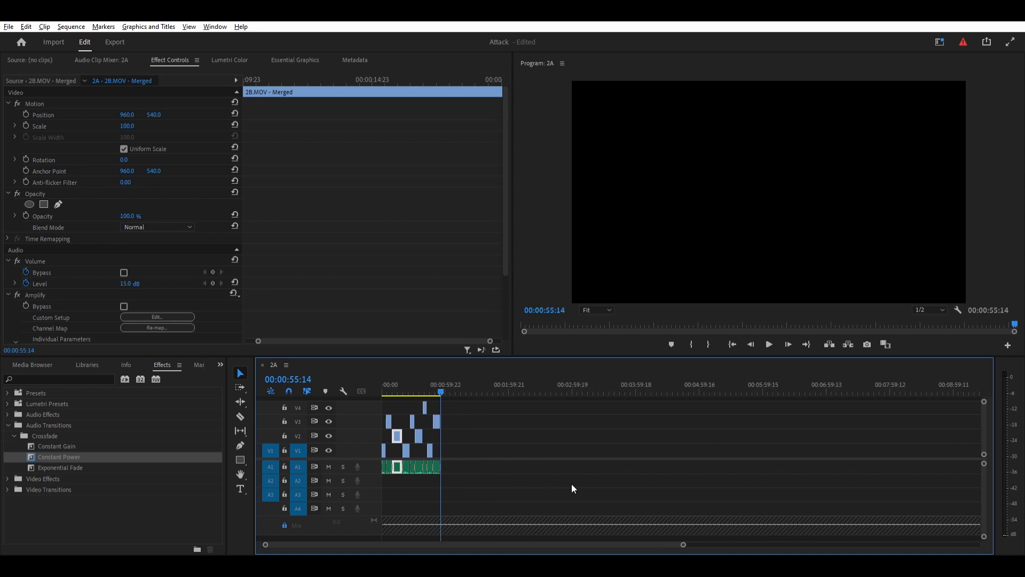
click(479, 455)
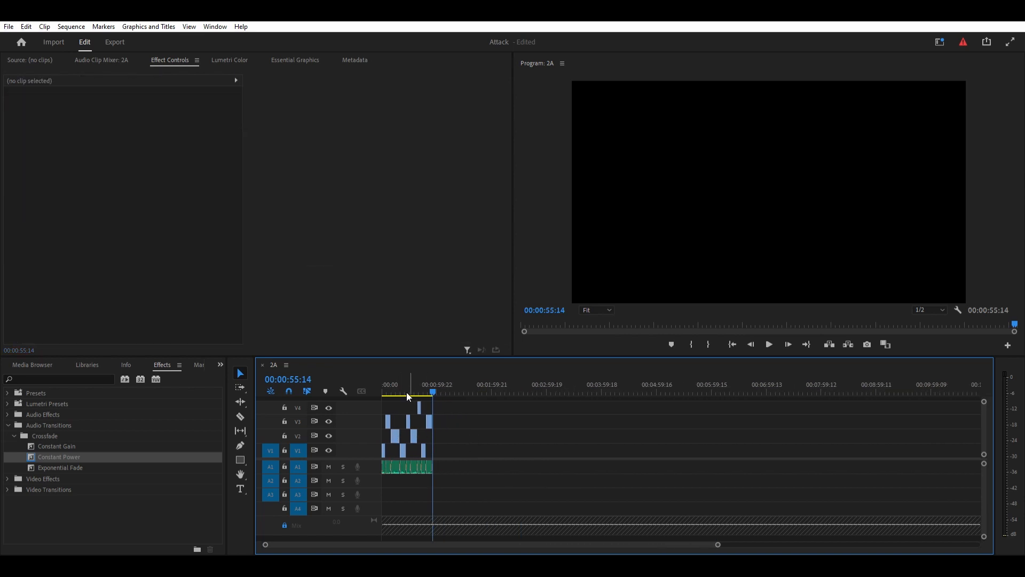
key(Home)
scroll(485, 460, up, 3)
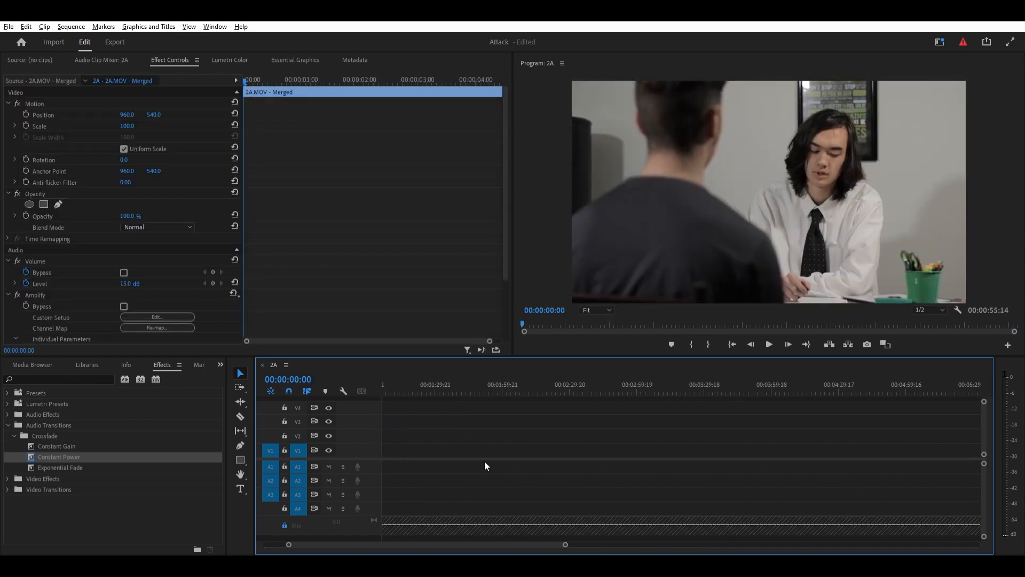
drag(525, 543, 393, 527)
scroll(441, 489, up, 4)
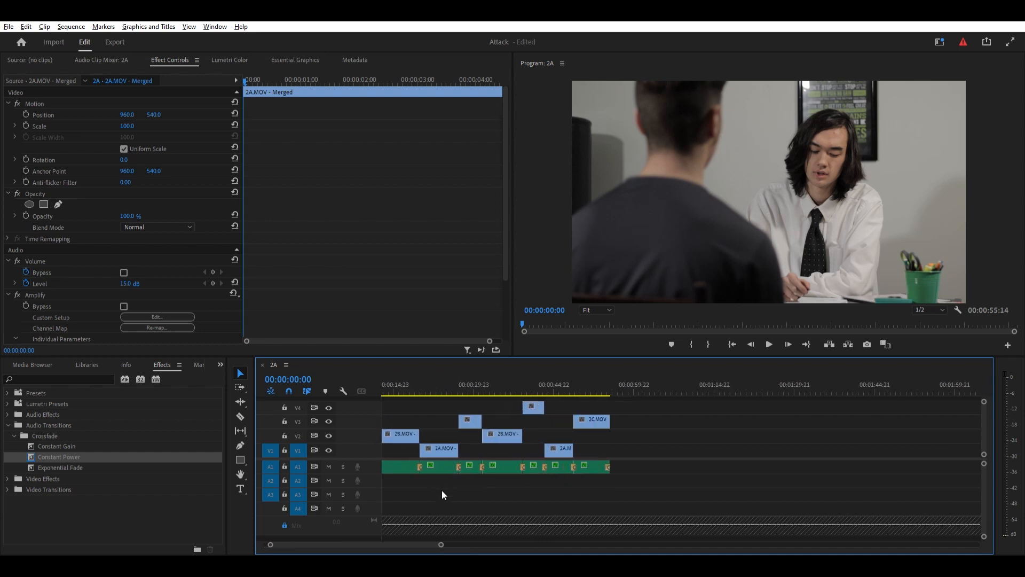
click(411, 530)
key(space)
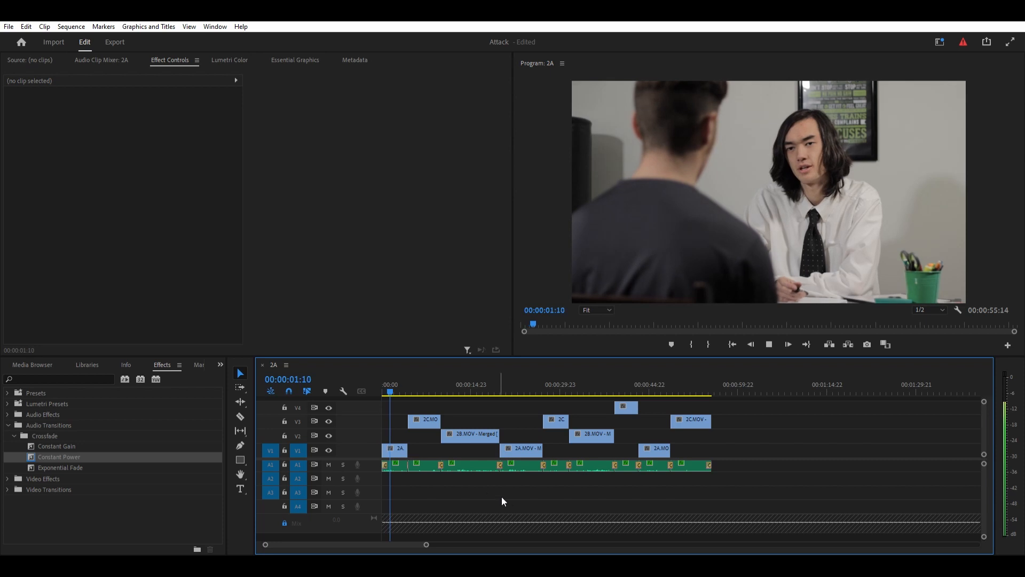
key(space)
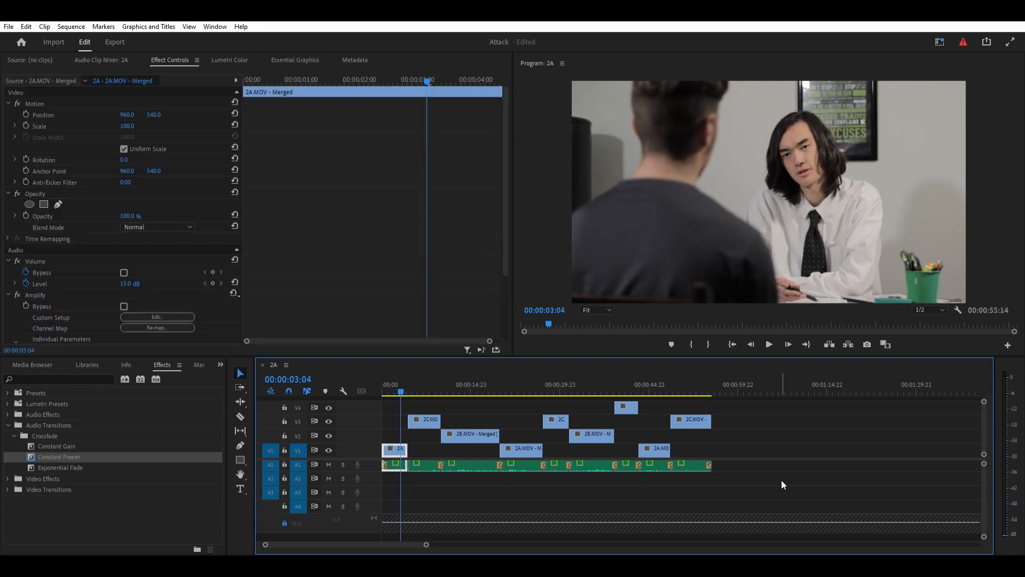
scroll(781, 480, down, 4)
scroll(822, 483, up, 3)
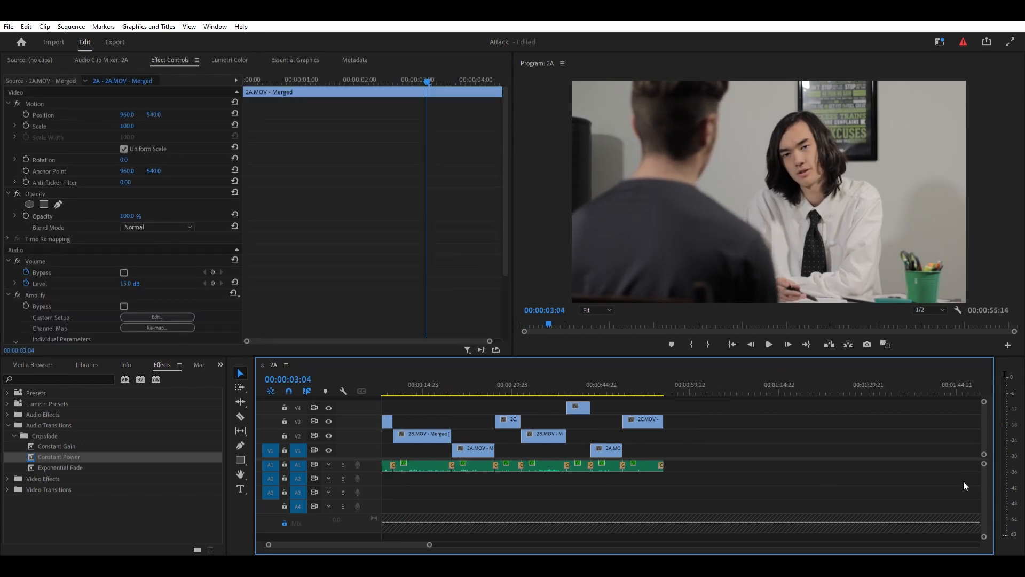
scroll(994, 480, up, 1)
scroll(984, 483, up, 1)
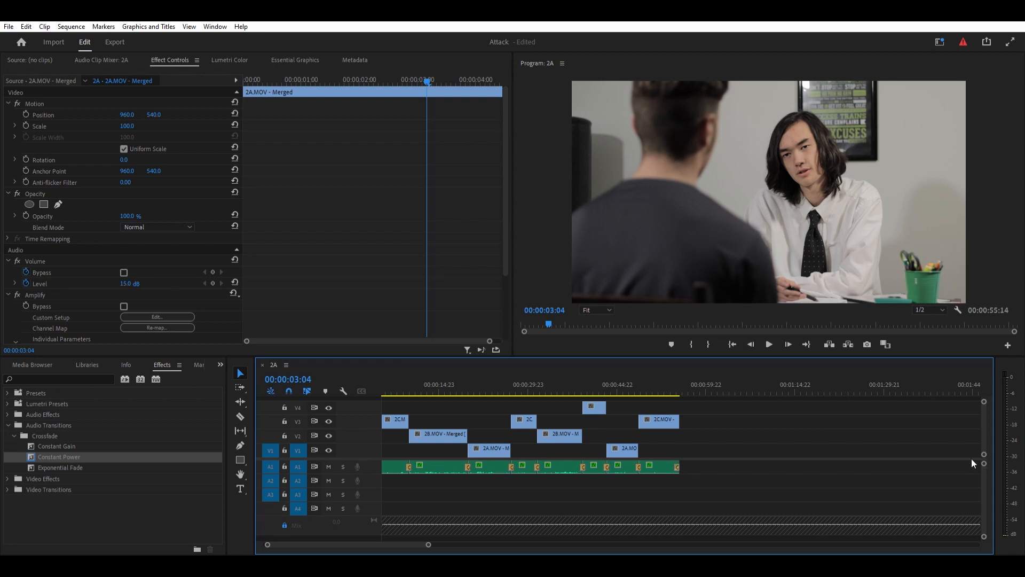
scroll(396, 534, up, 2)
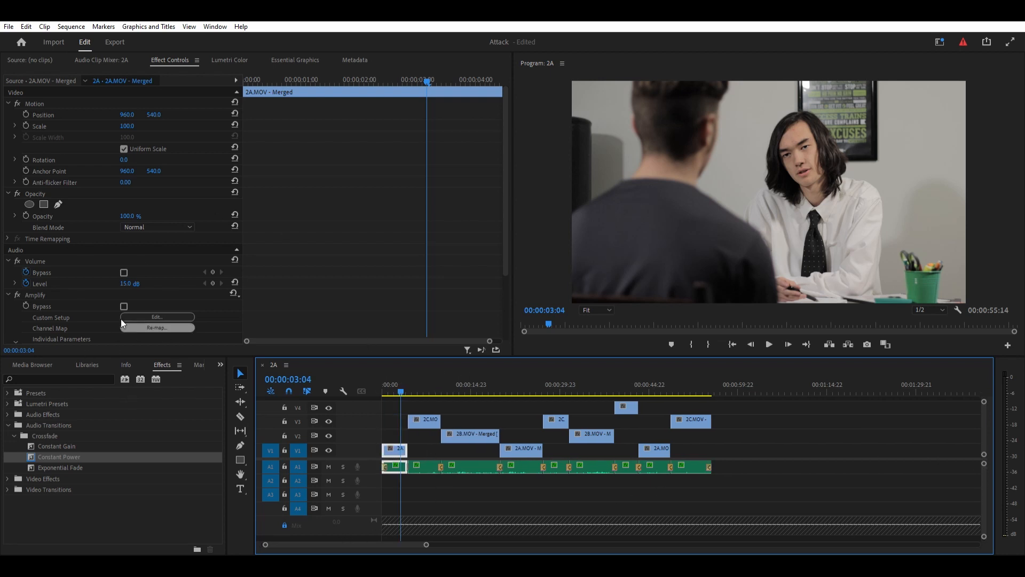
scroll(121, 318, down, 4)
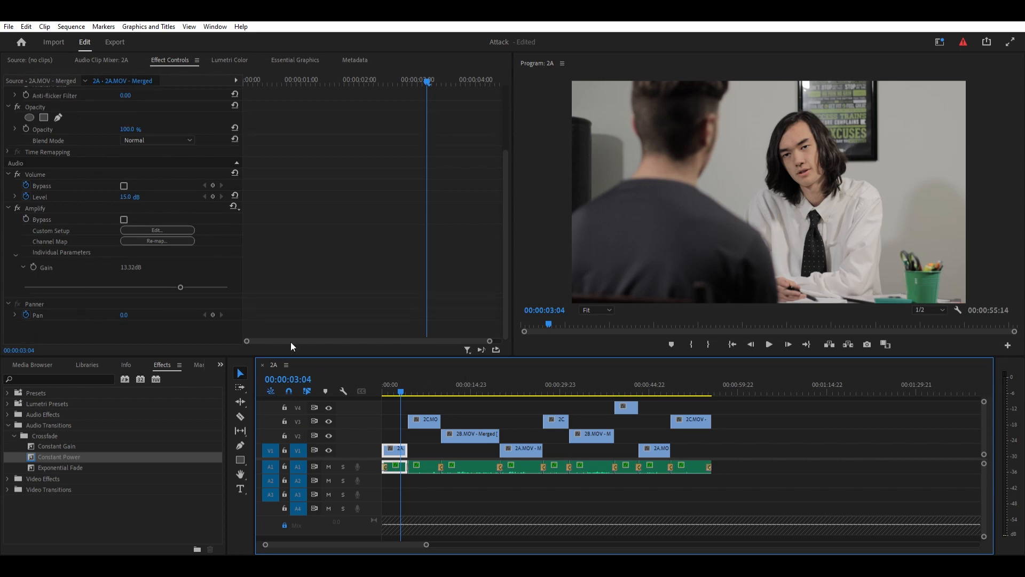
- Collapse the Audio Transitions effects and skim the assembled scene up to its last shot, returning to the start
click(7, 424)
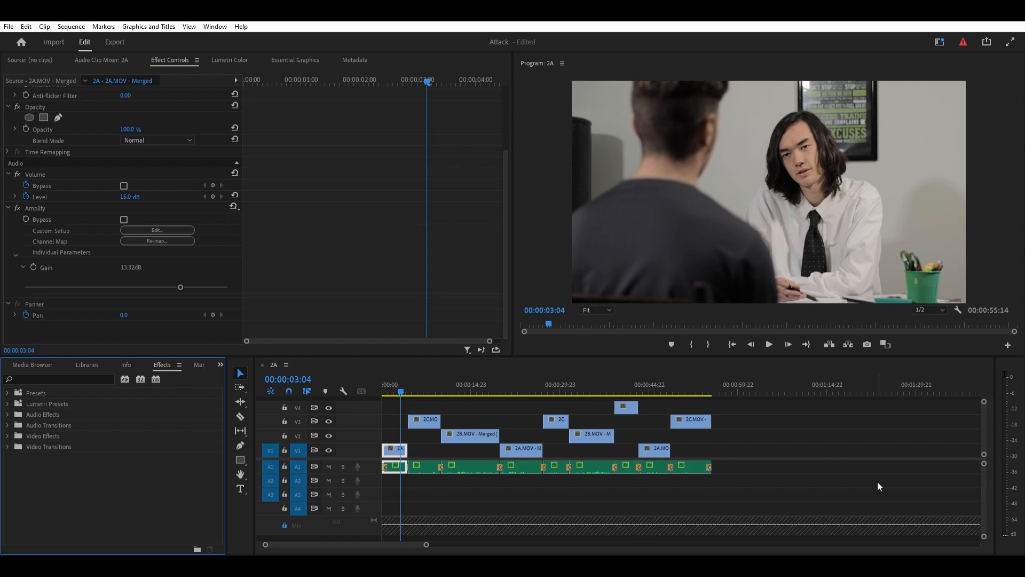
click(878, 482)
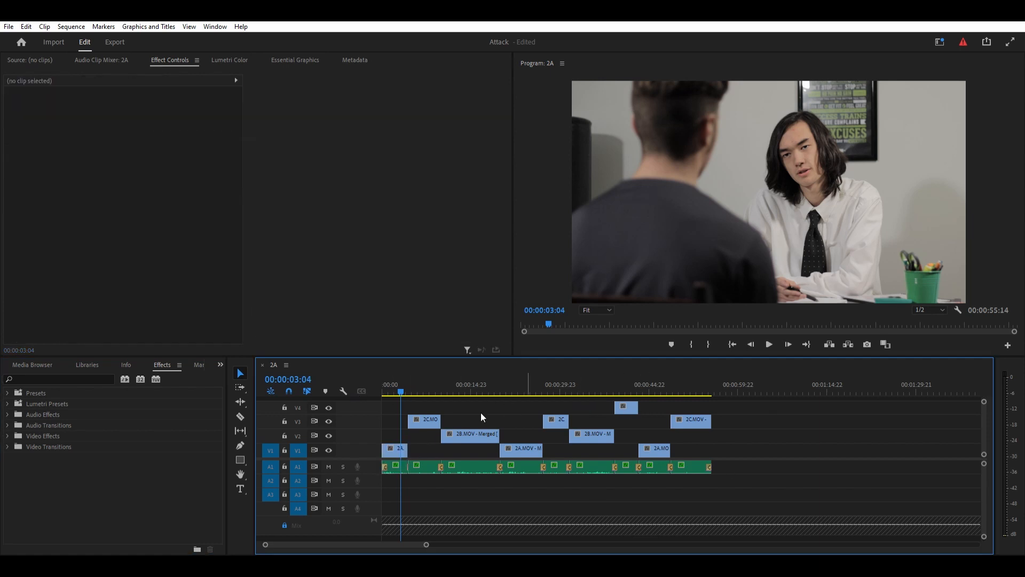
drag(402, 384, 557, 387)
drag(664, 393, 705, 396)
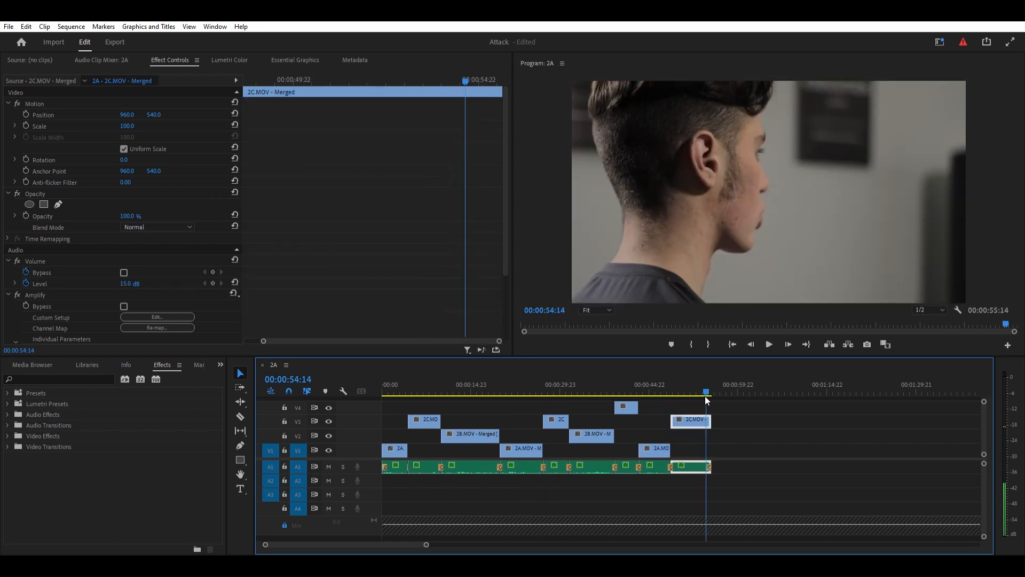
key(Home)
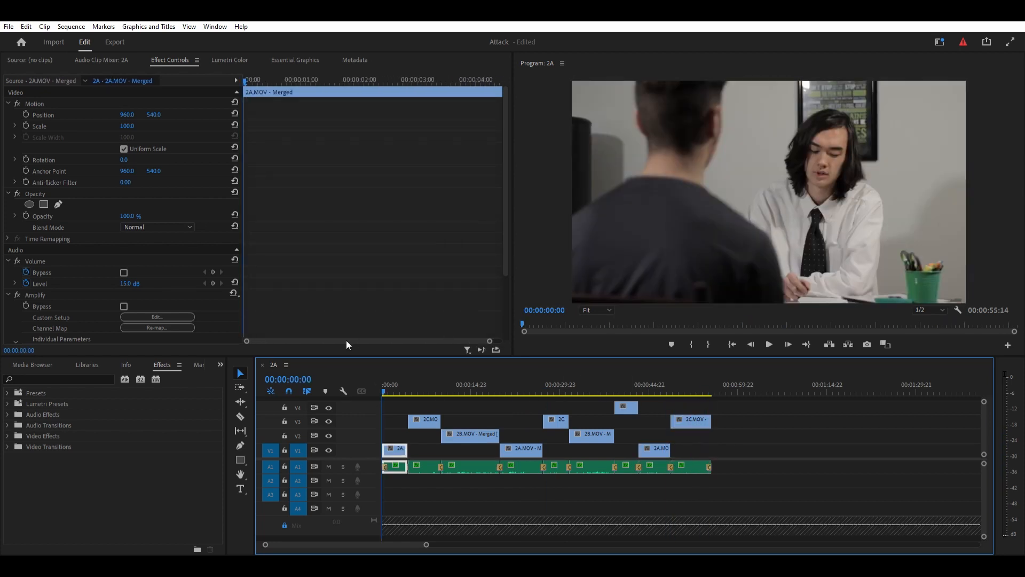
- Dock the Lumetri Color controls in their own panel group and show the Lumetri Scopes beside them for the first 2A clip
click(223, 58)
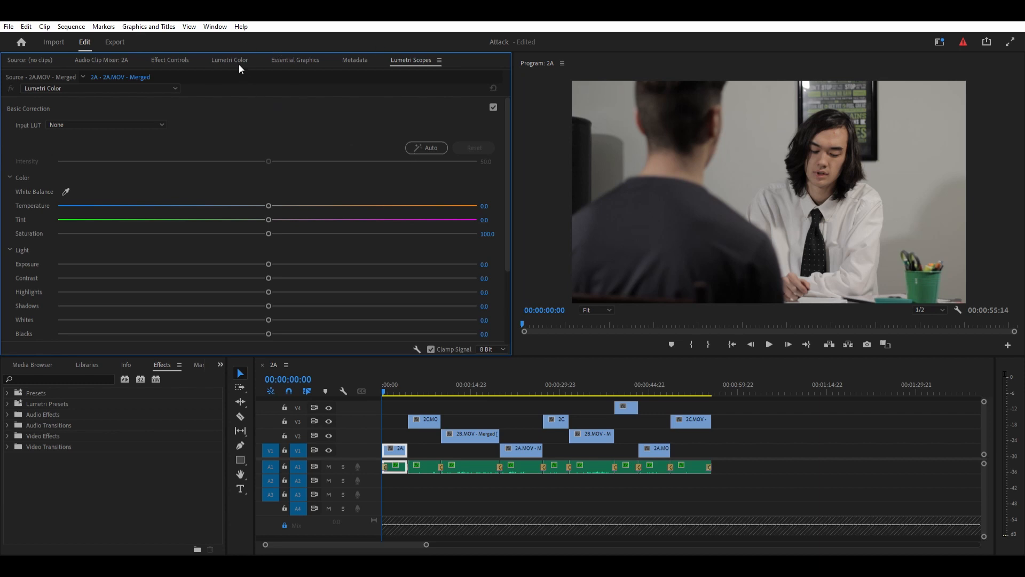
click(422, 58)
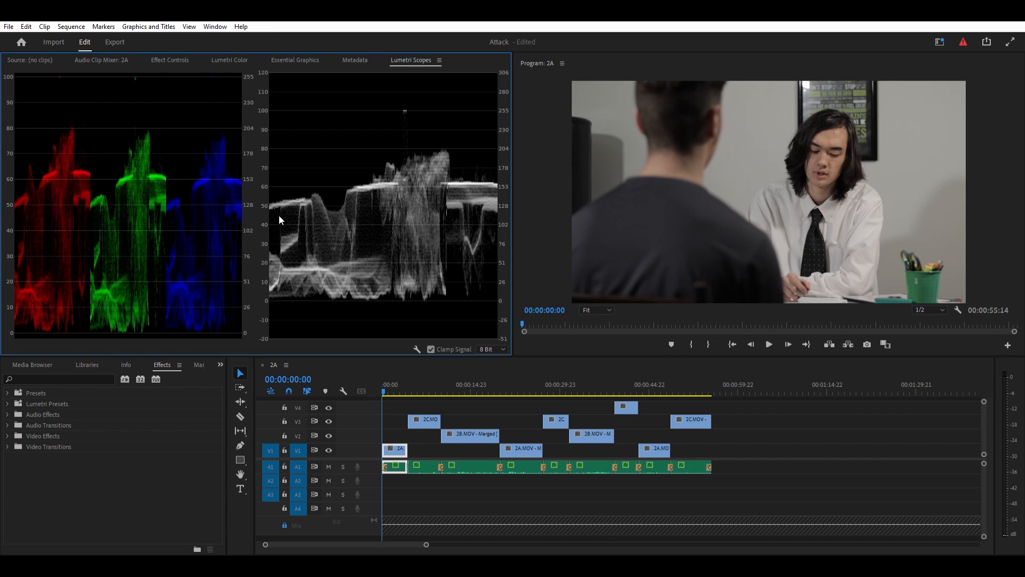
click(229, 58)
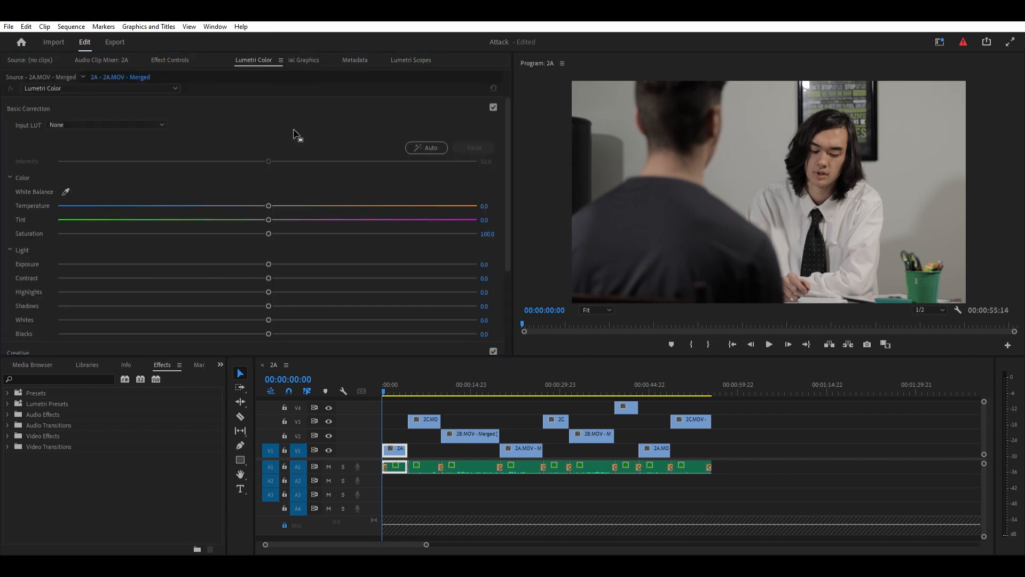
drag(502, 259, 505, 241)
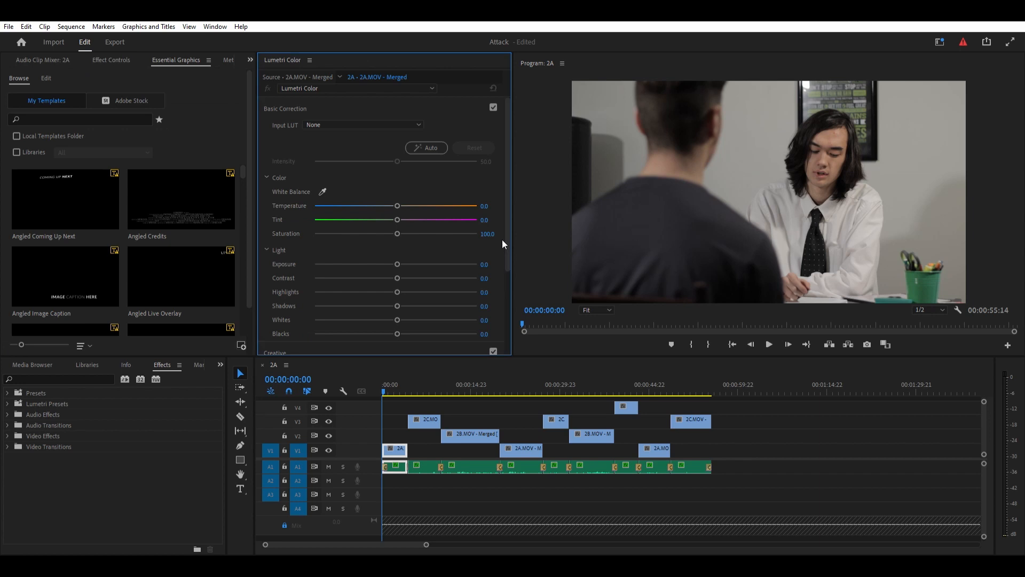
click(252, 49)
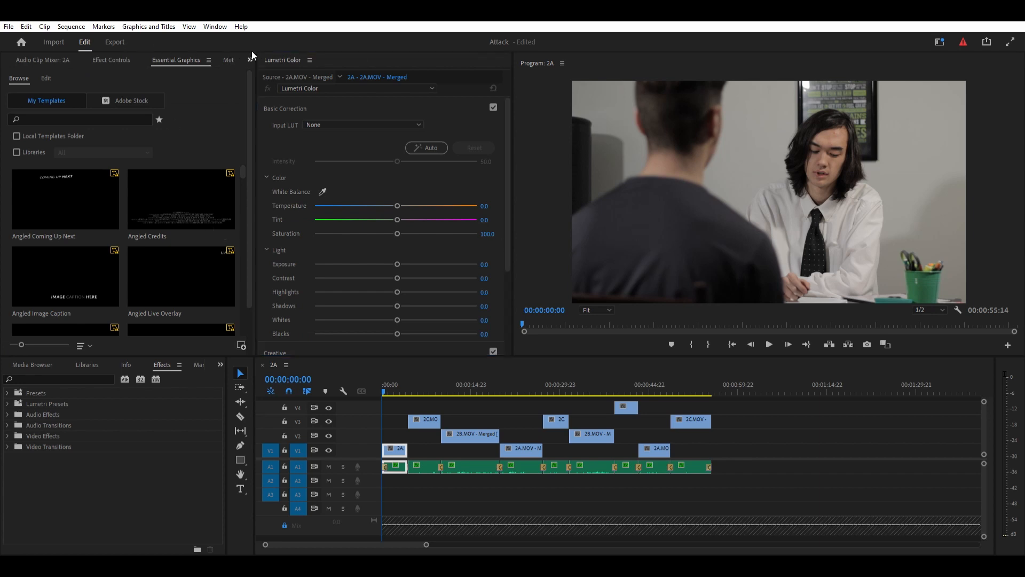
click(275, 118)
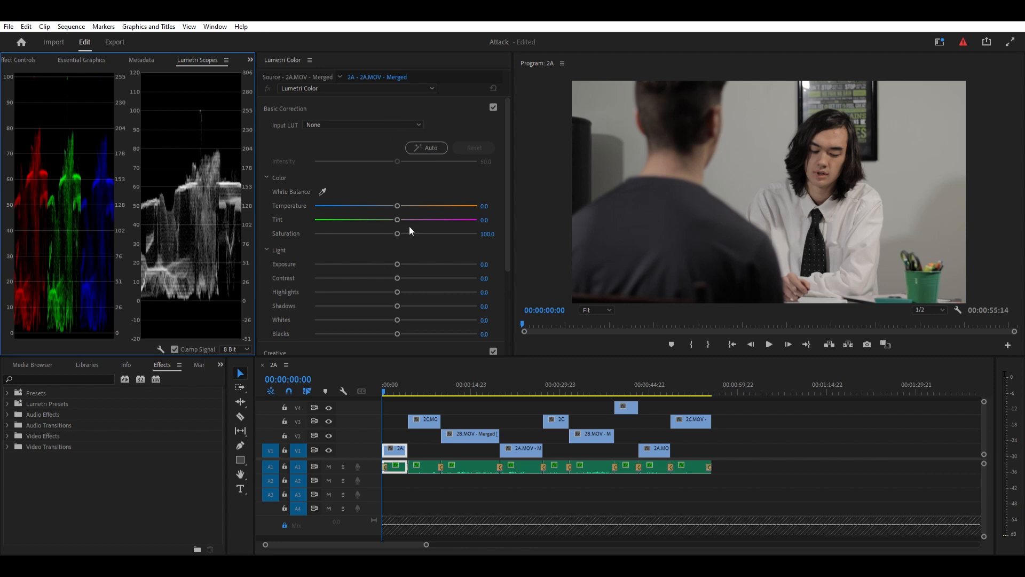
- Set the first 2A clip's exposure to 1.1, contrast to 45.6, highlights to 22.6, shadows to -2.3, whites to -12.1 and blacks to 8.9
scroll(410, 224, down, 1)
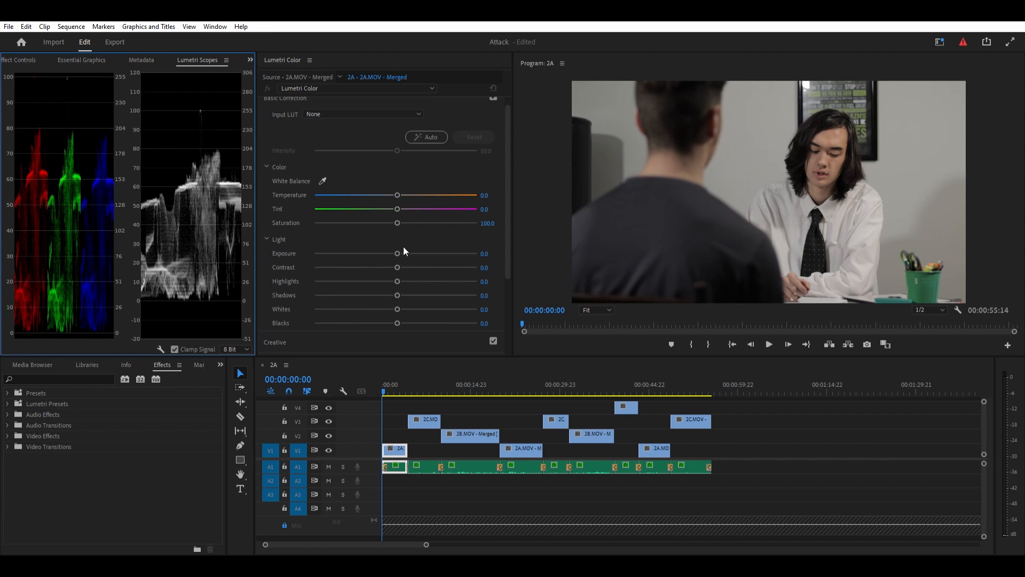
drag(395, 239, 413, 232)
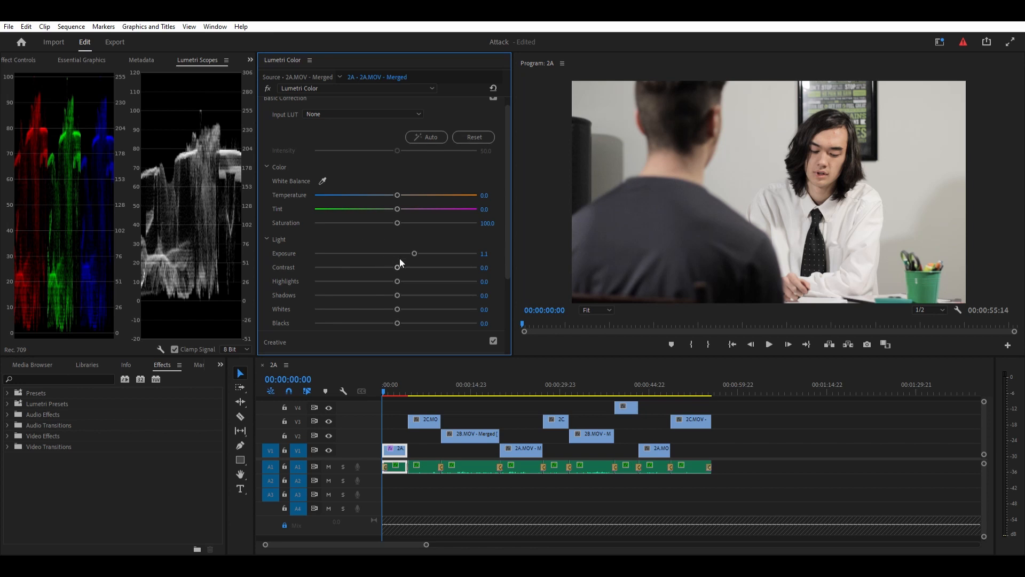
drag(398, 257, 432, 257)
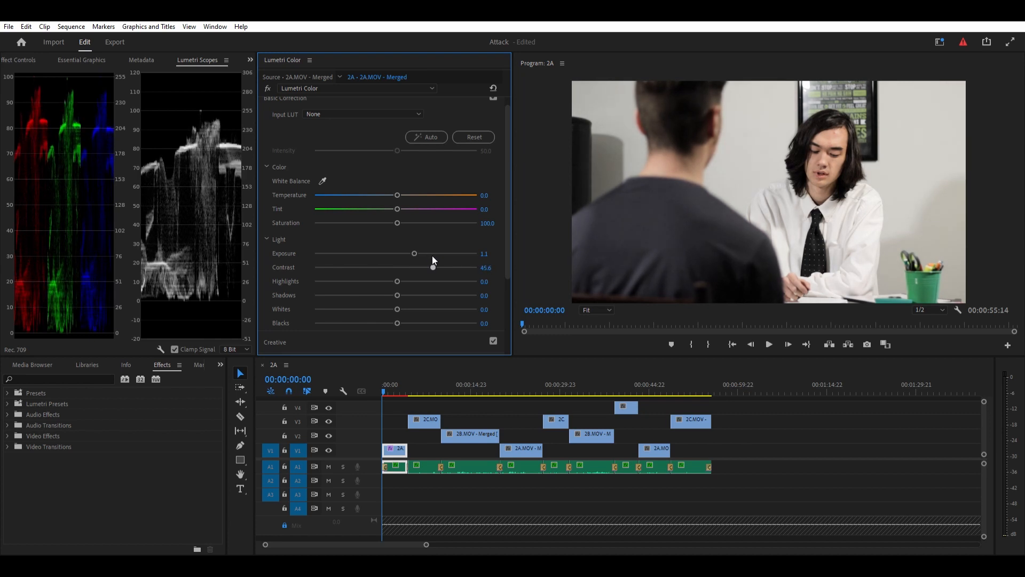
drag(397, 322, 386, 293)
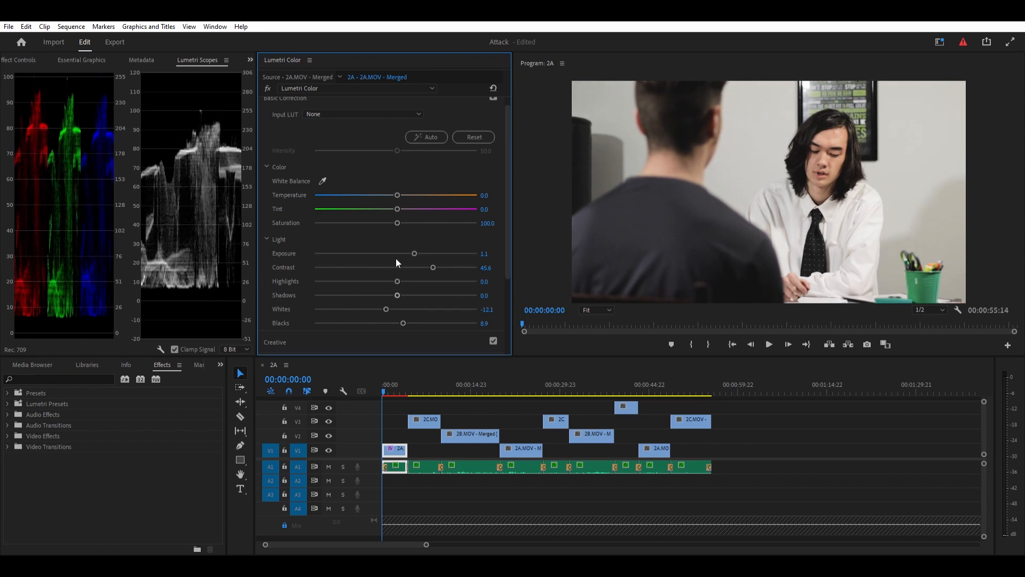
mouse_move(398, 272)
mouse_down()
mouse_move(422, 268)
mouse_move(310, 297)
mouse_move(369, 298)
mouse_move(300, 302)
mouse_move(401, 294)
mouse_move(402, 281)
mouse_move(393, 283)
mouse_up()
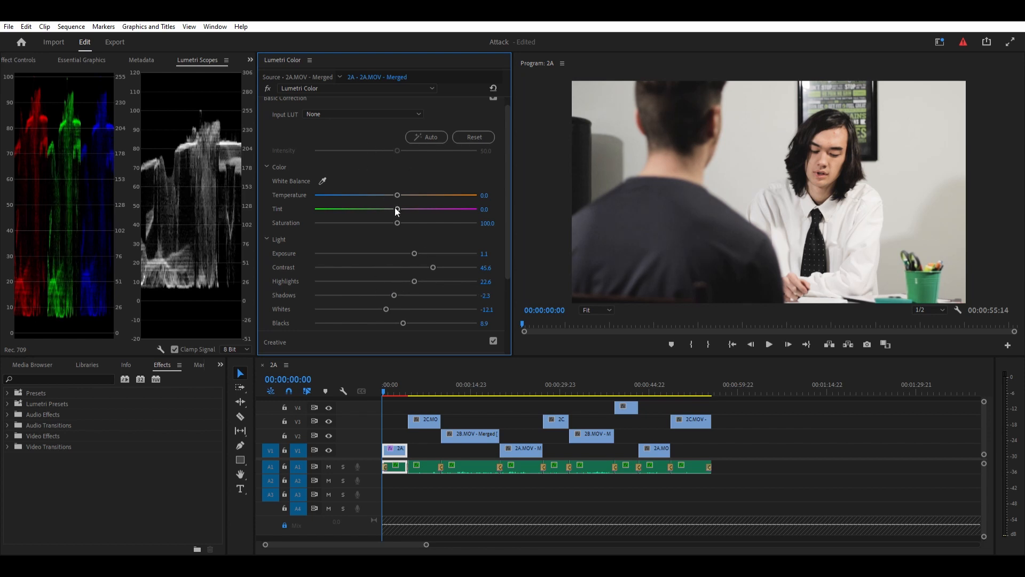
- Set the first 2A clip's saturation to 135.1 and toggle its Lumetri Color effect off and on to compare
drag(396, 212, 614, 200)
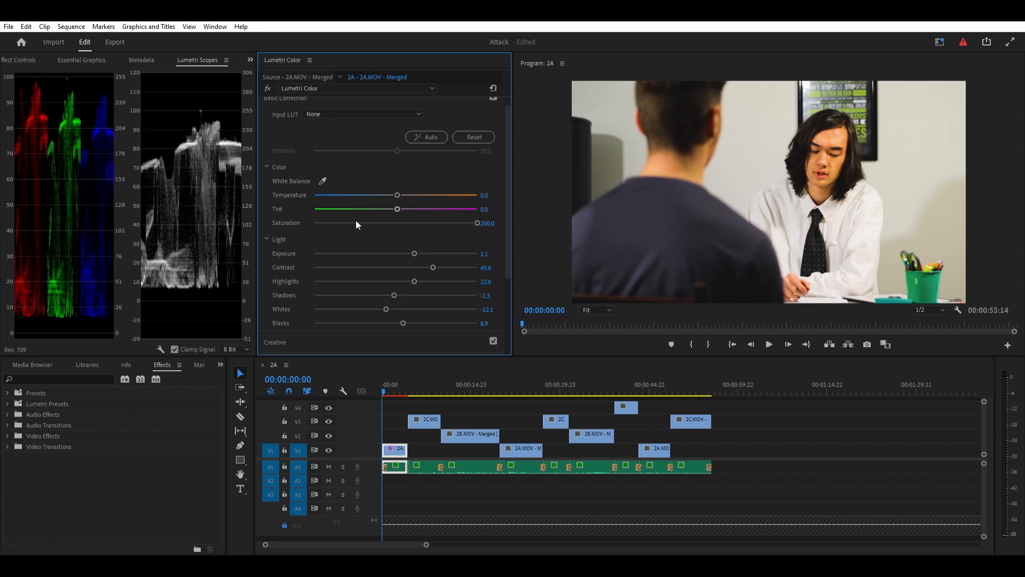
drag(475, 215, 424, 212)
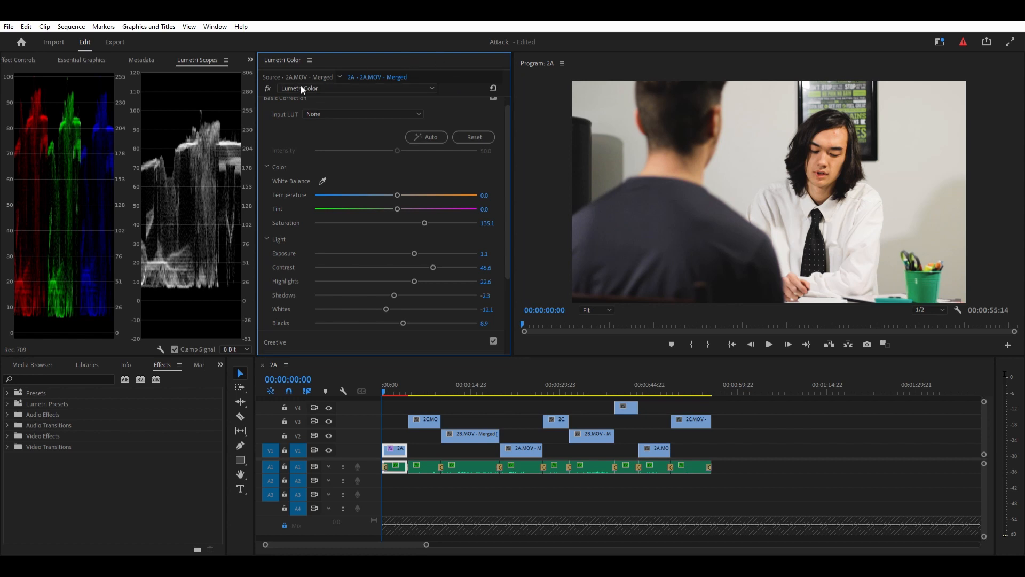
click(271, 79)
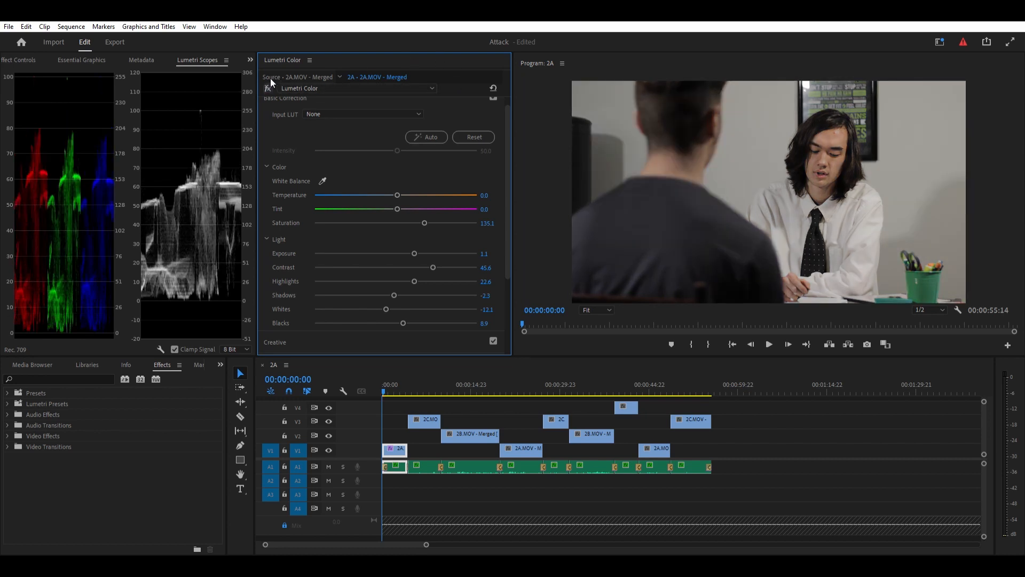
click(270, 79)
click(270, 77)
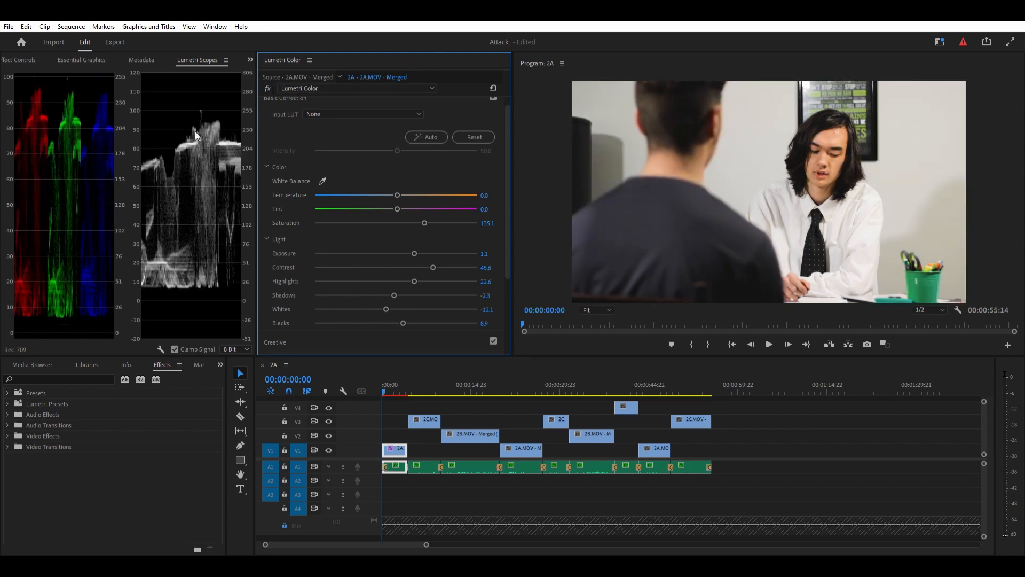
- Copy the Lumetri Color effect from the first 2A clip and paste it onto the following 2C and 2B clips
click(27, 60)
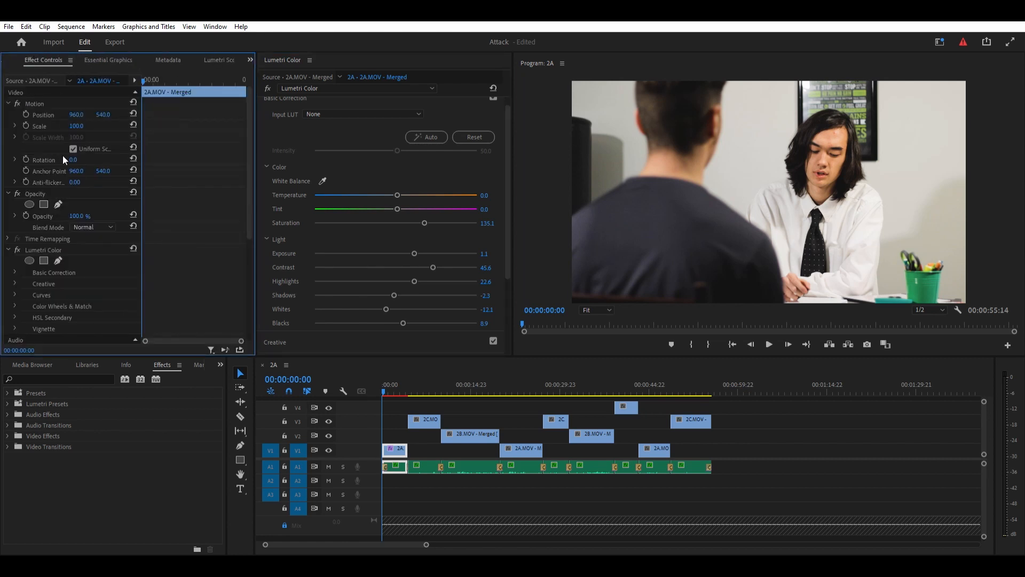
click(53, 246)
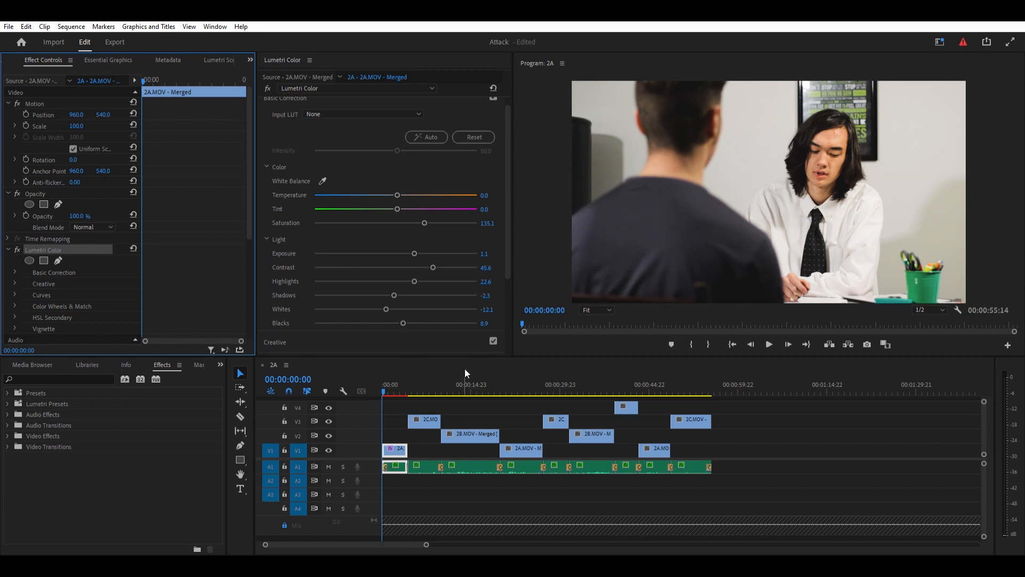
click(426, 388)
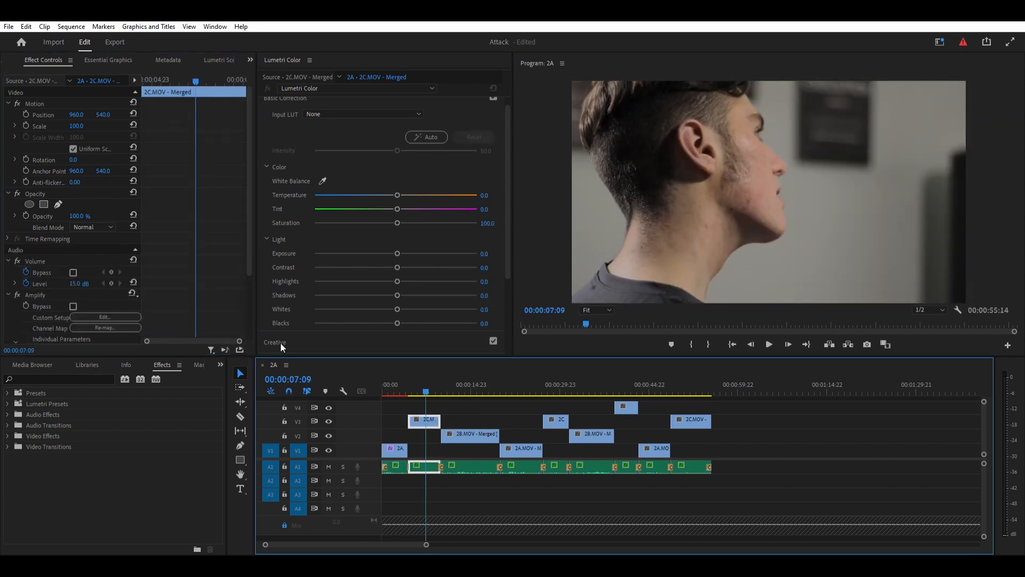
key(ctrl+v)
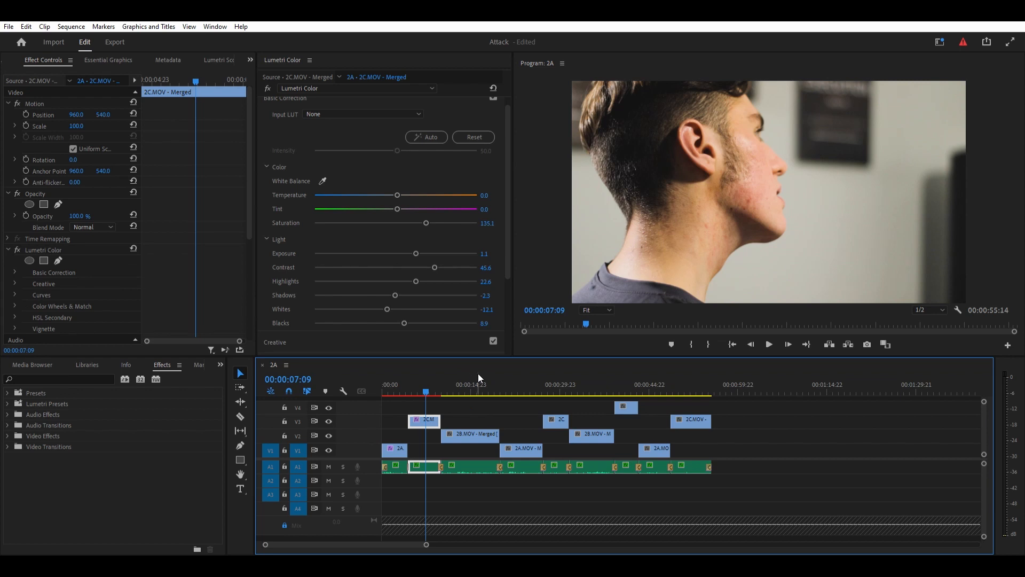
click(478, 377)
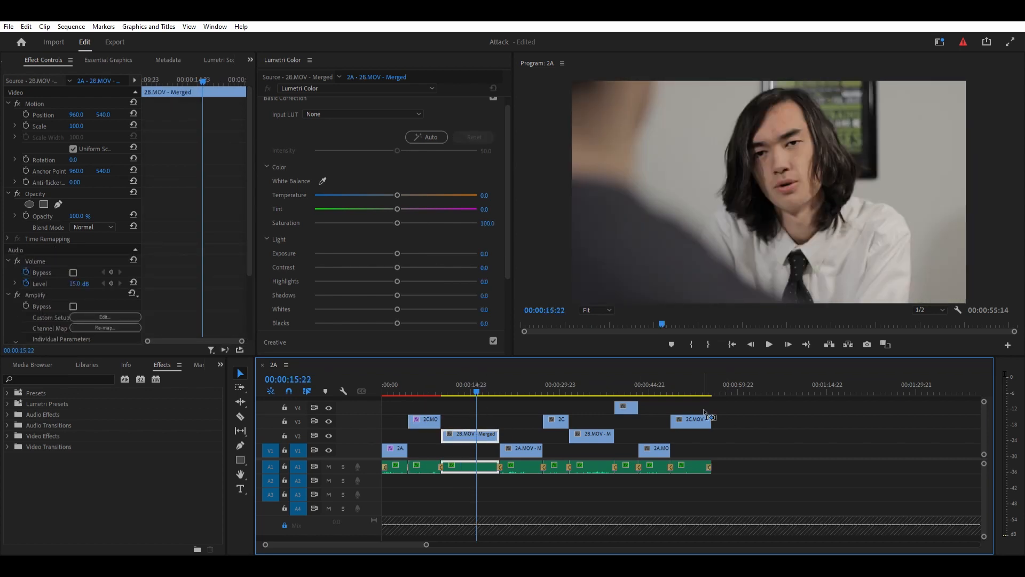
key(ctrl+v)
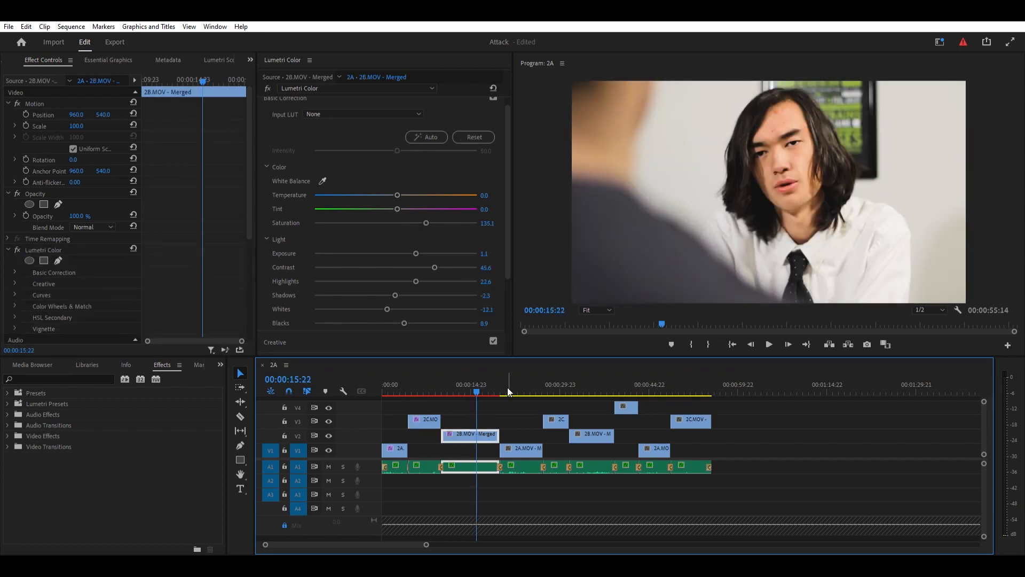
- Paste the copied Lumetri Color effect onto the six remaining clips of the scene and check the grade on the opening shots
click(529, 377)
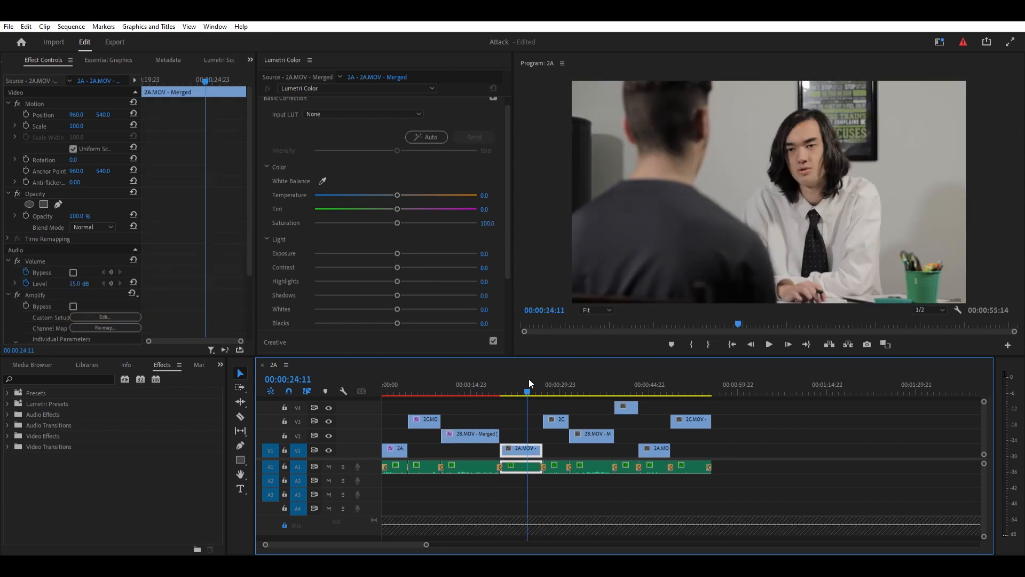
click(558, 378)
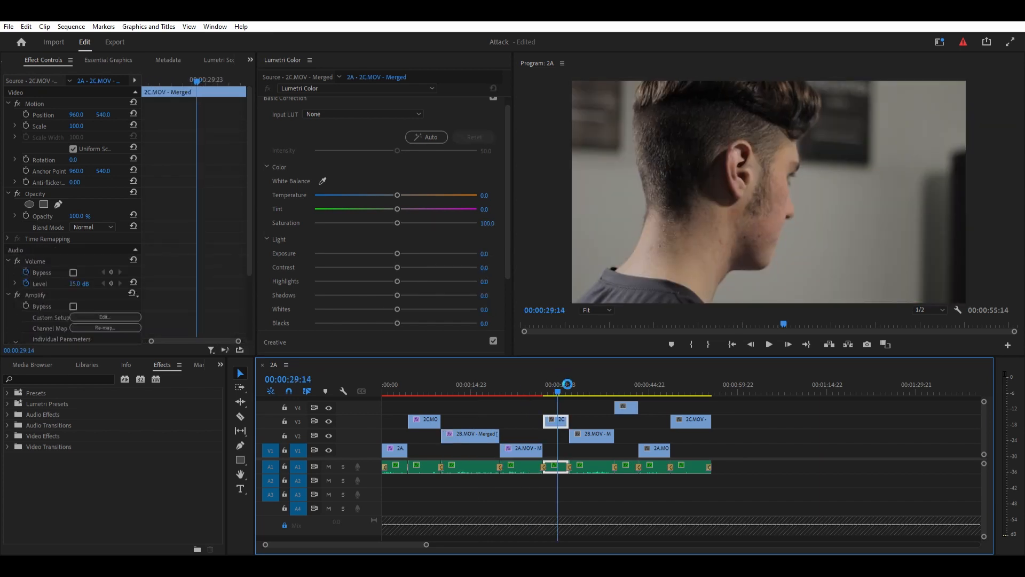
click(589, 380)
drag(625, 378, 660, 390)
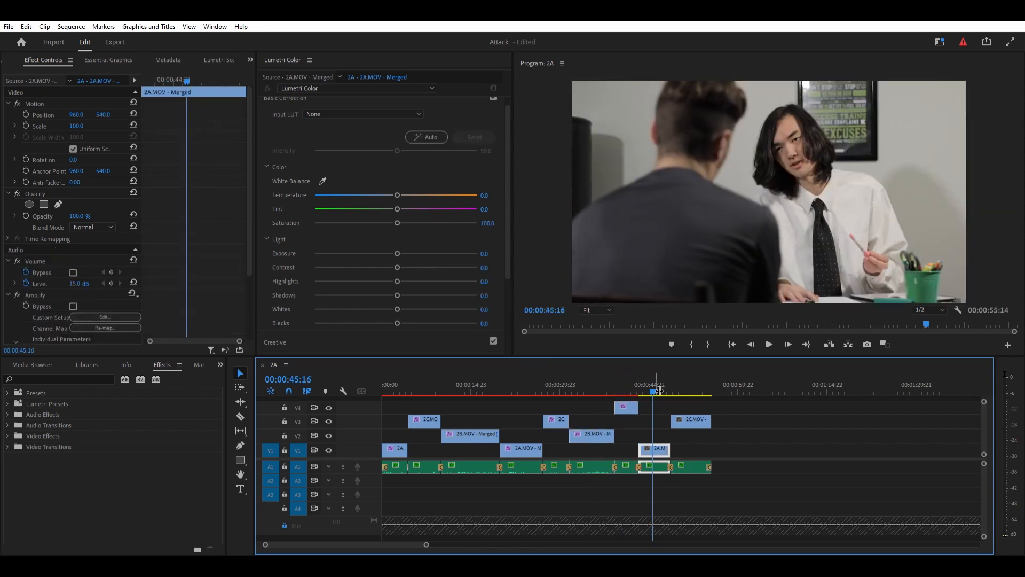
click(700, 375)
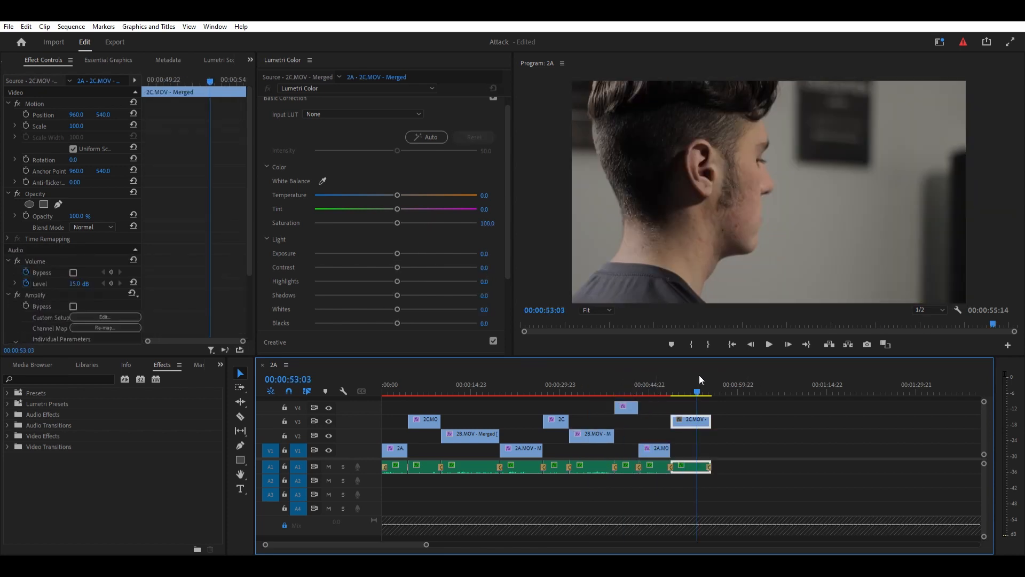
key(ctrl+v)
click(437, 379)
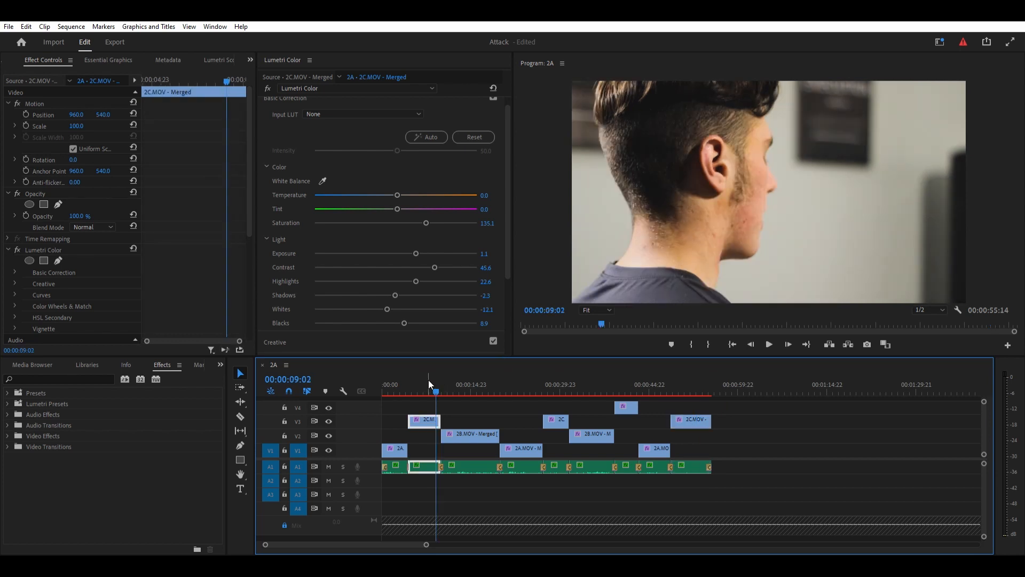
click(399, 380)
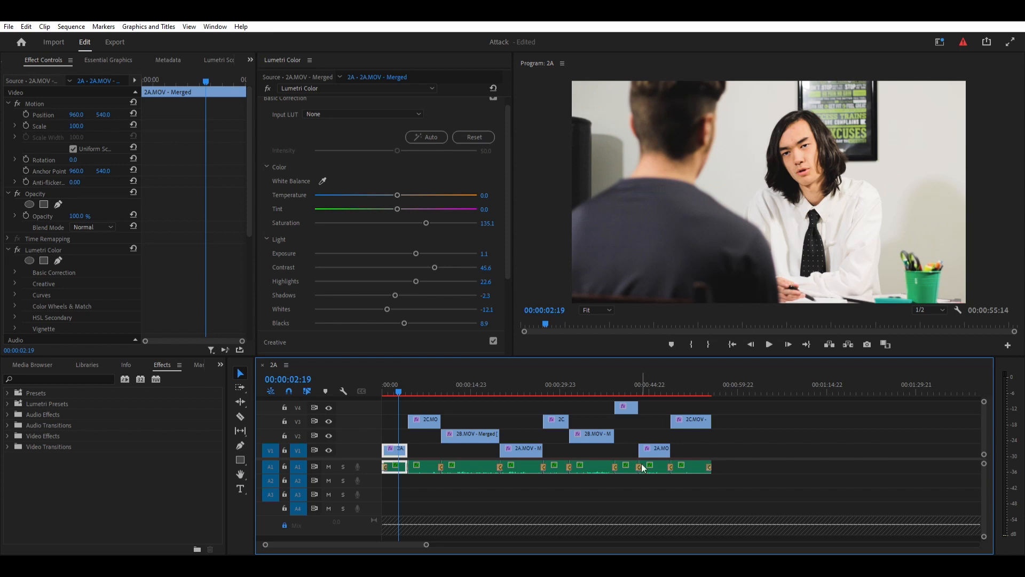
- Create an adjustment layer and place it on track V4 above the first 2A clip
click(489, 492)
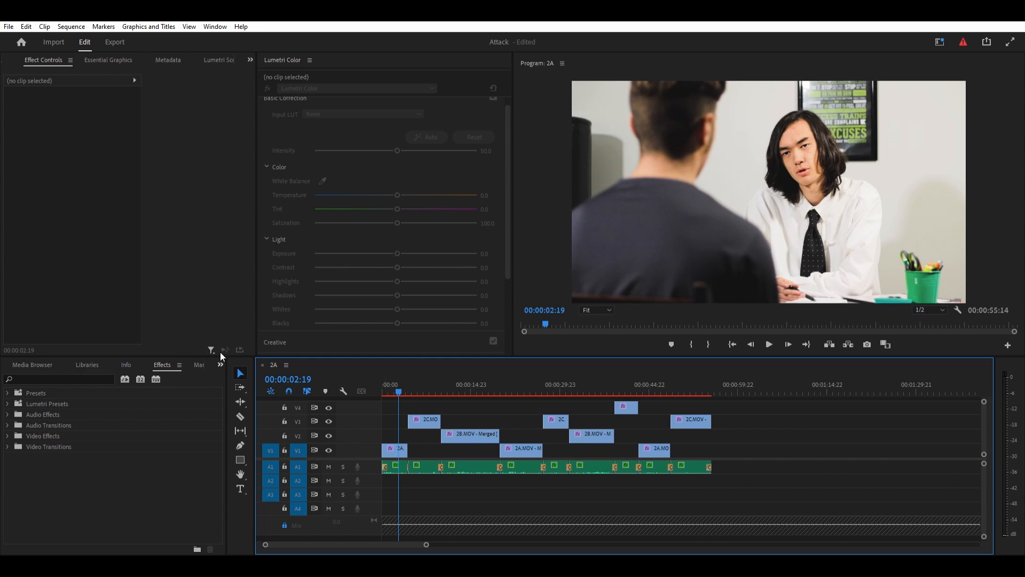
key(shift+1)
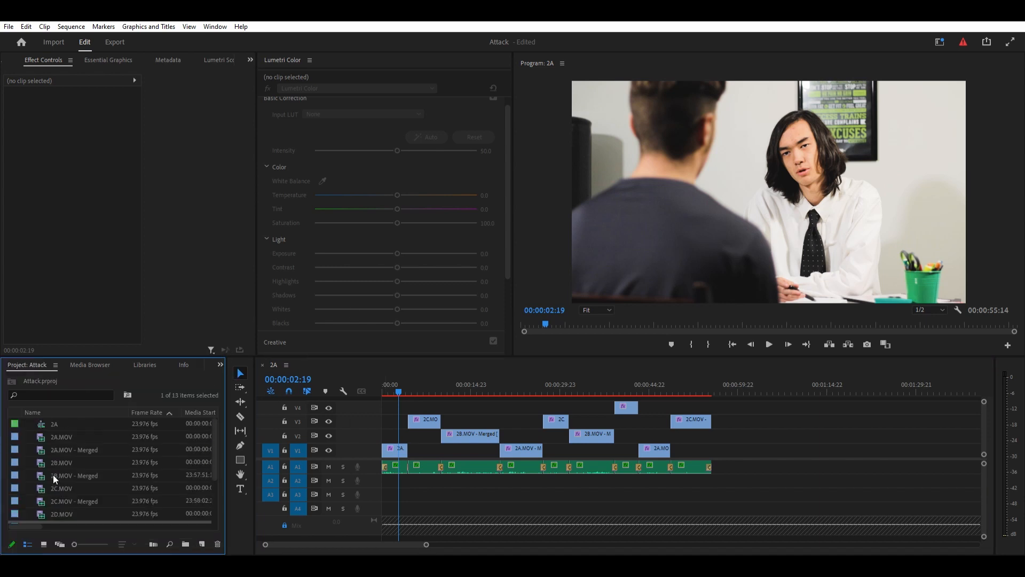
scroll(82, 504, down, 2)
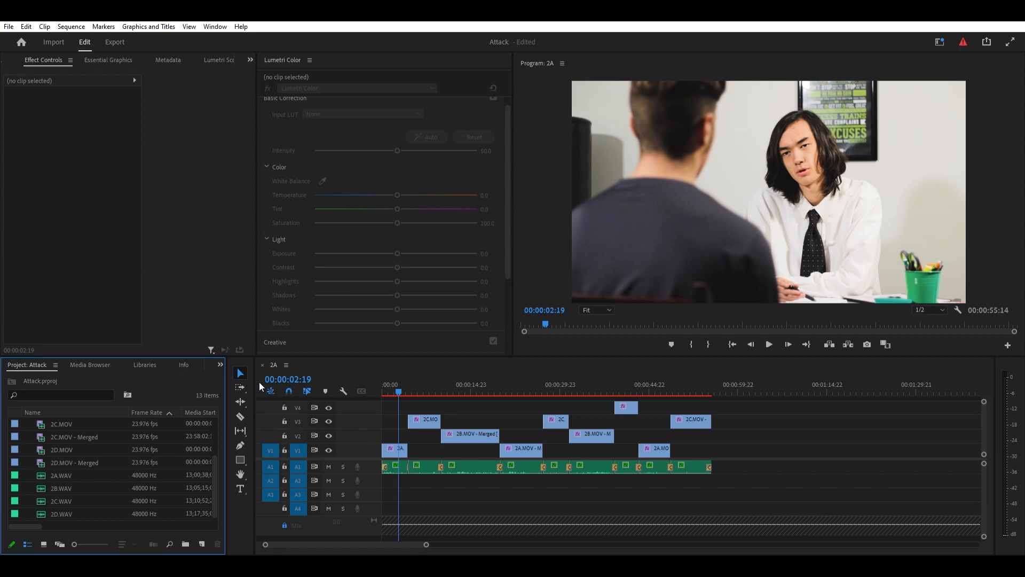
key(ctrl+i)
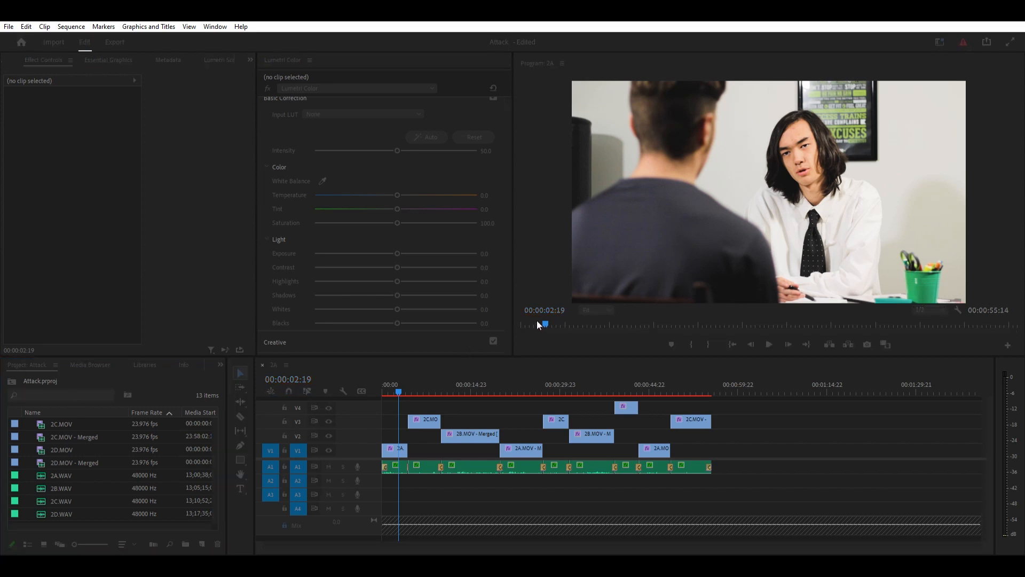
click(533, 319)
drag(14, 422, 408, 408)
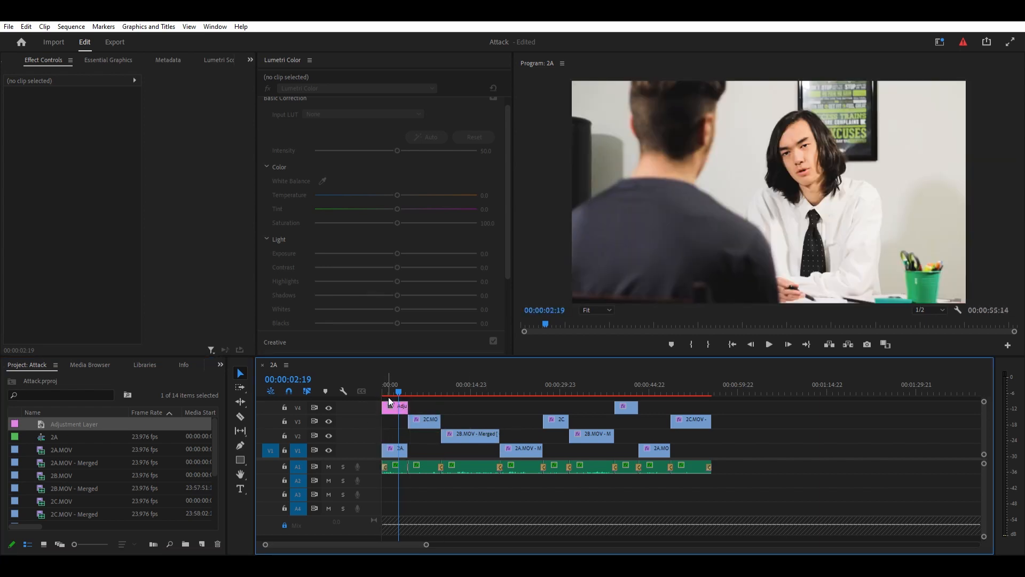
- Add an elliptical opacity mask to the adjustment layer and fit it around the face of the long-haired man
click(394, 407)
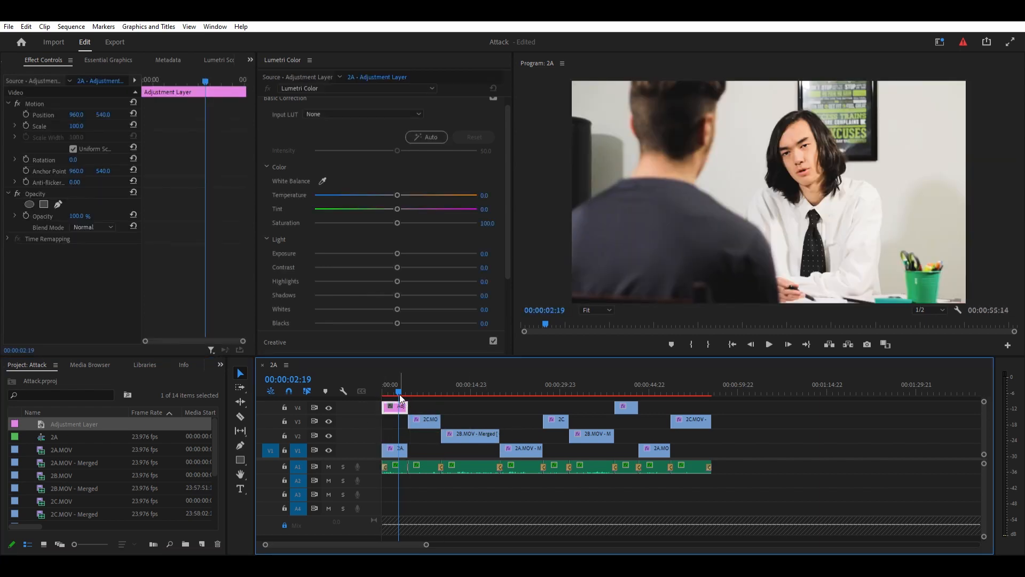
click(29, 204)
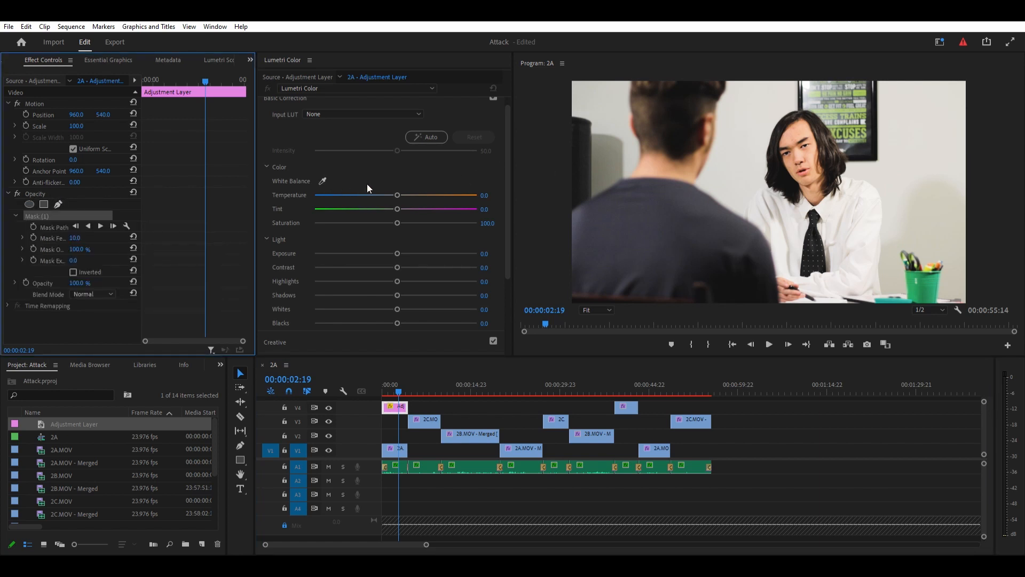
drag(765, 194, 799, 155)
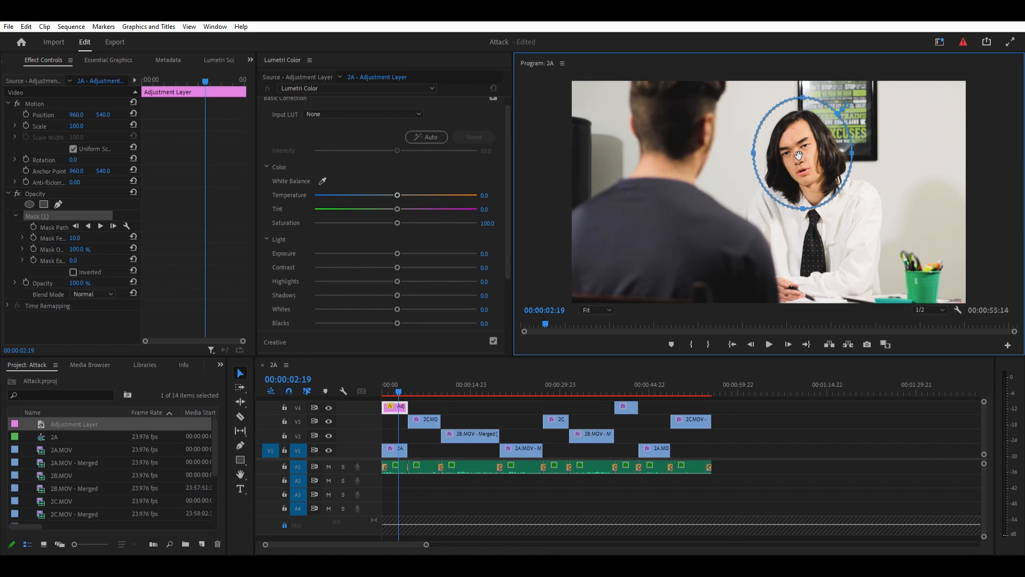
drag(802, 86, 801, 109)
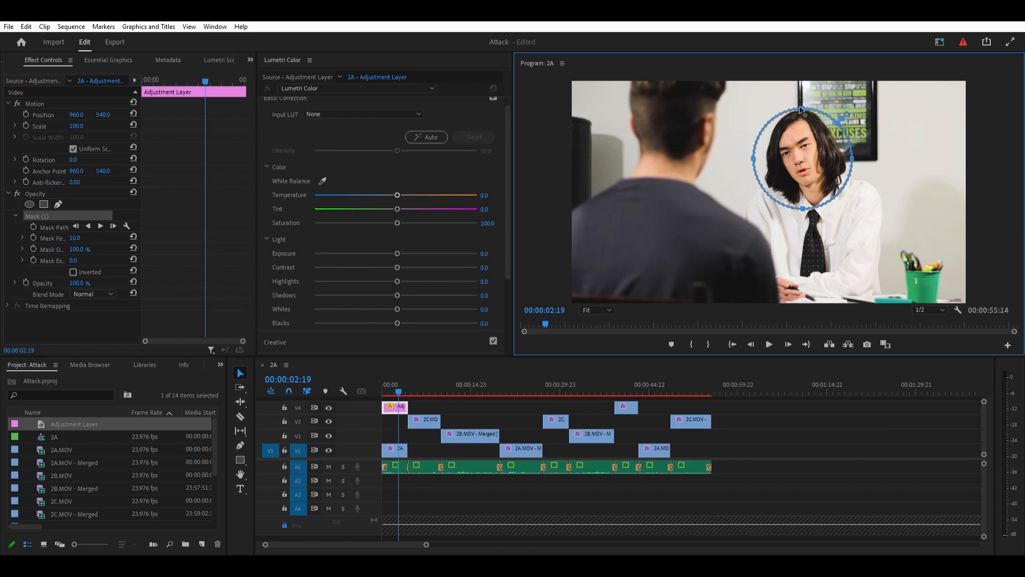
drag(853, 162, 817, 170)
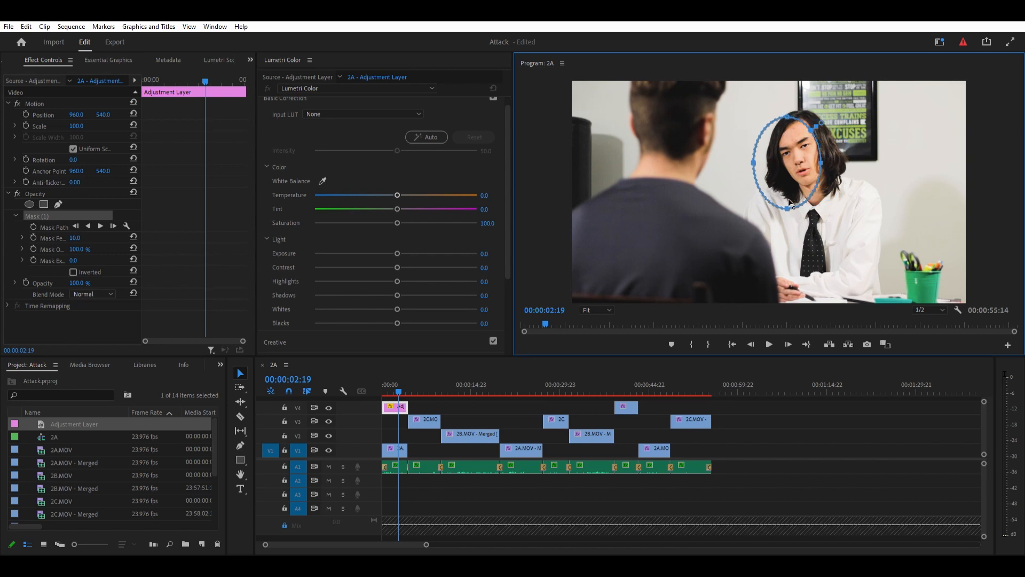
drag(787, 209, 788, 187)
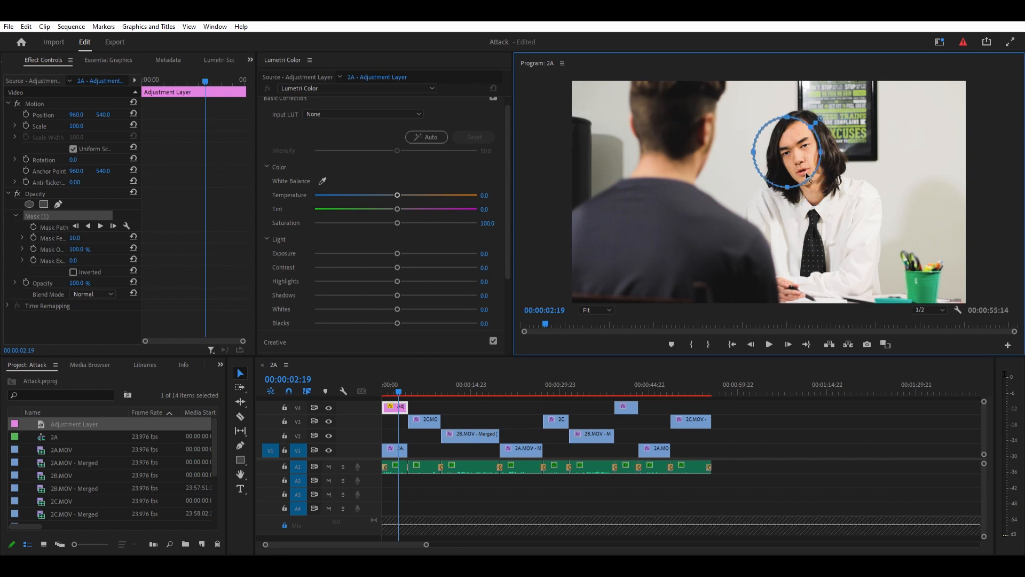
drag(754, 151, 810, 148)
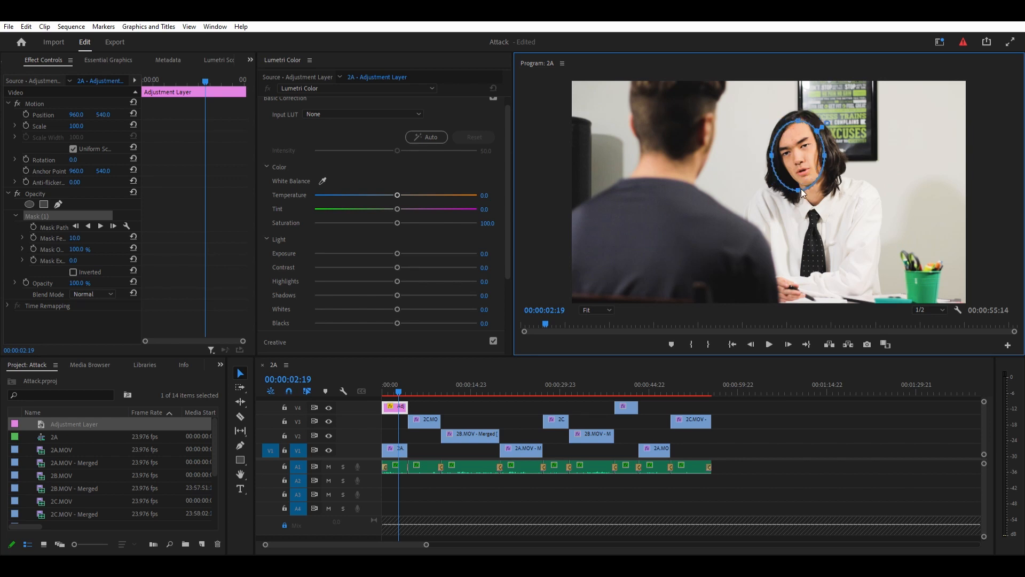
drag(799, 190, 798, 185)
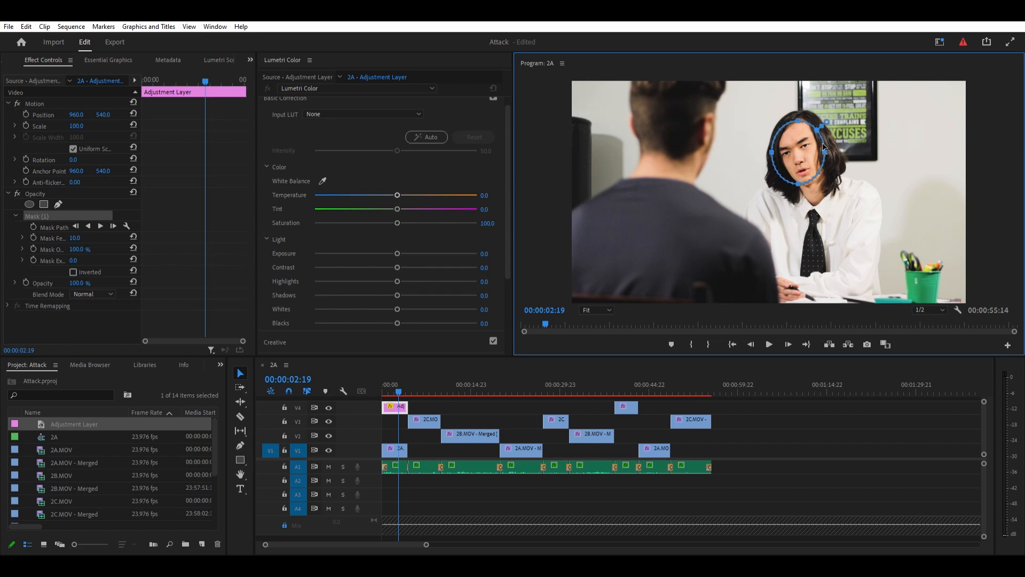
drag(820, 145, 815, 146)
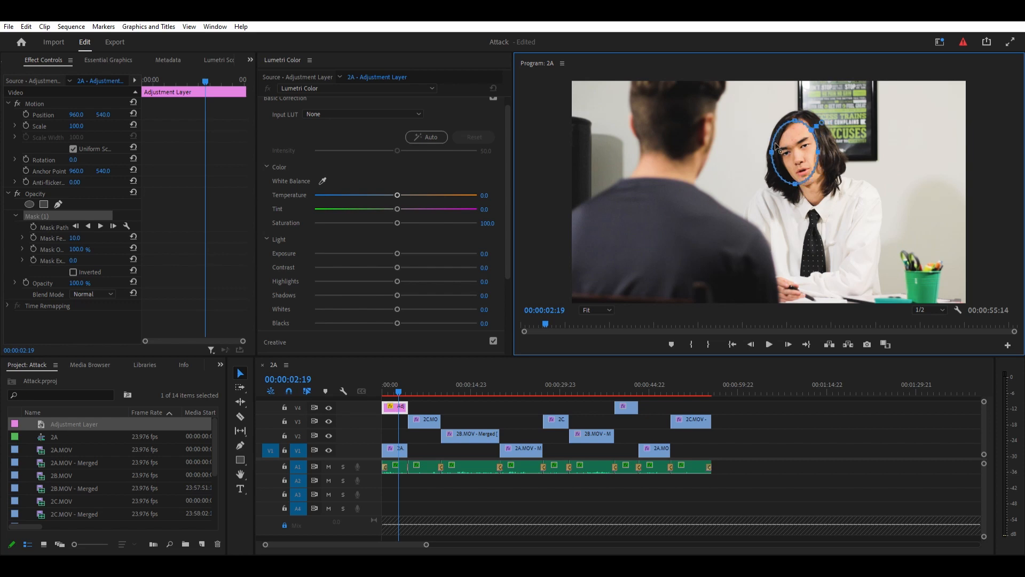
drag(807, 147, 807, 145)
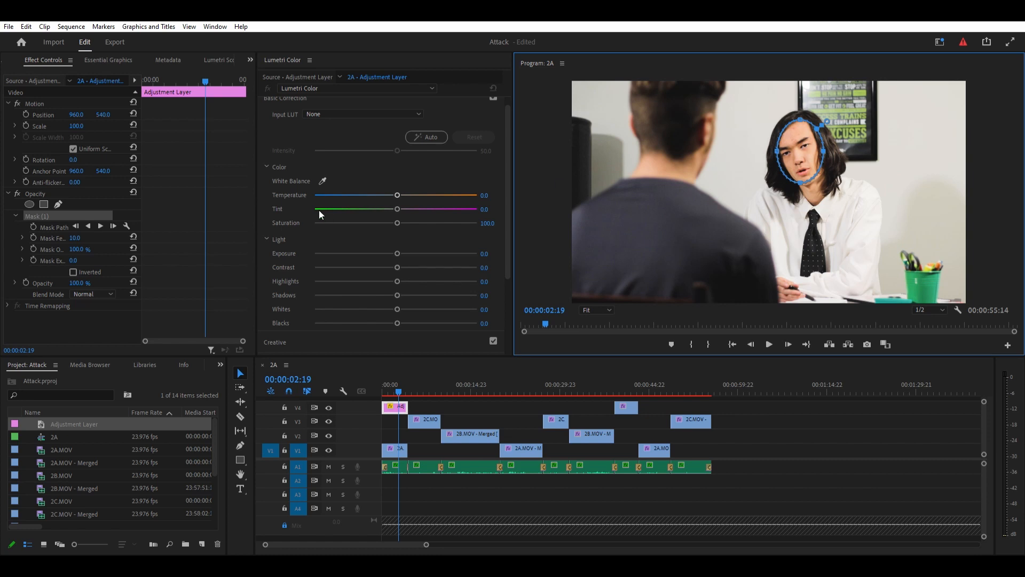
- Set the mask feather to 35 and track the mask path forward to the end of the layer
drag(79, 238, 81, 237)
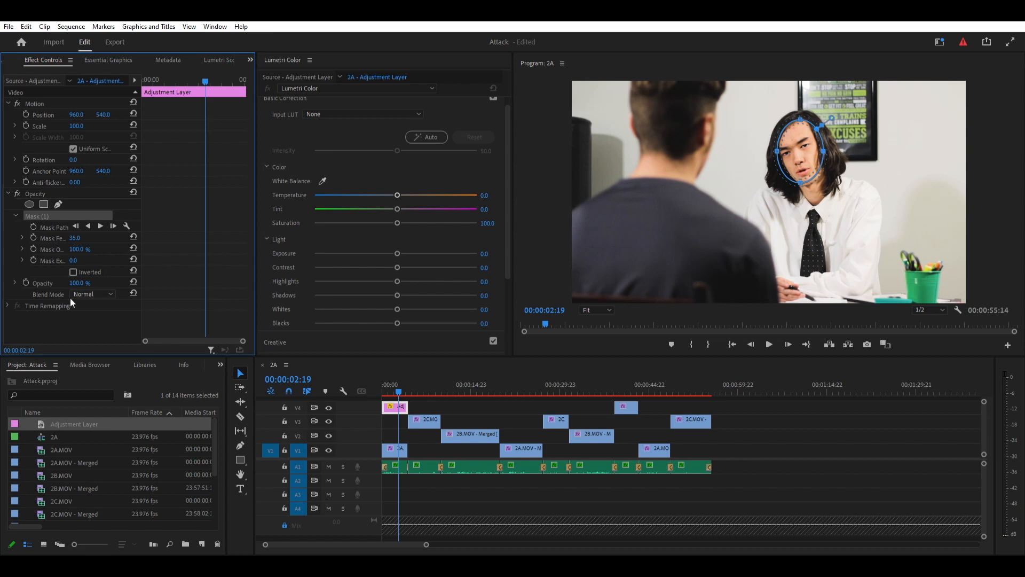
click(100, 225)
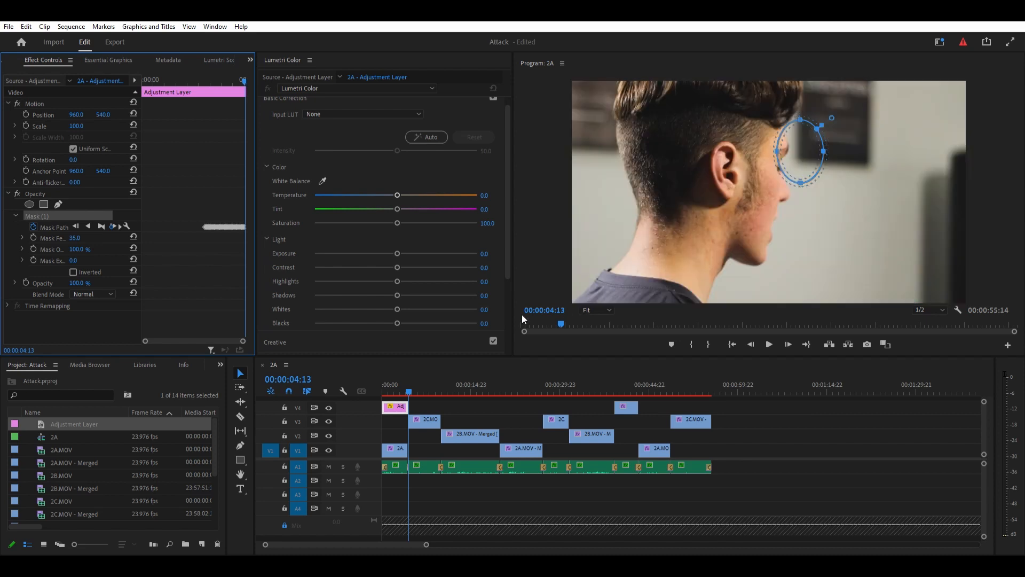
- Trim the end of the adjustment layer to match the end of the first 2A clip
key(Left)
key(Left)
key(Left)
key(Left)
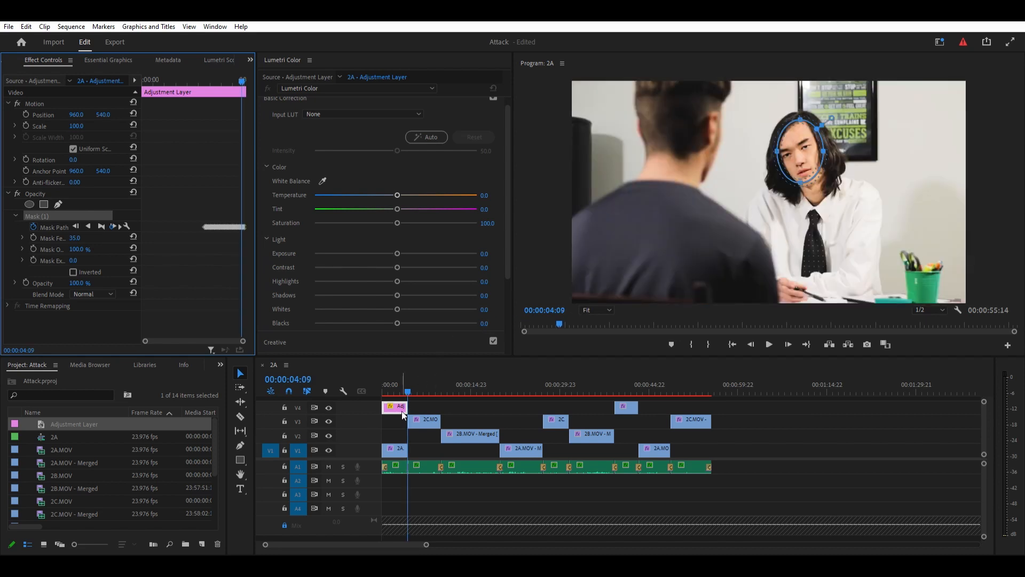
scroll(401, 415, up, 10)
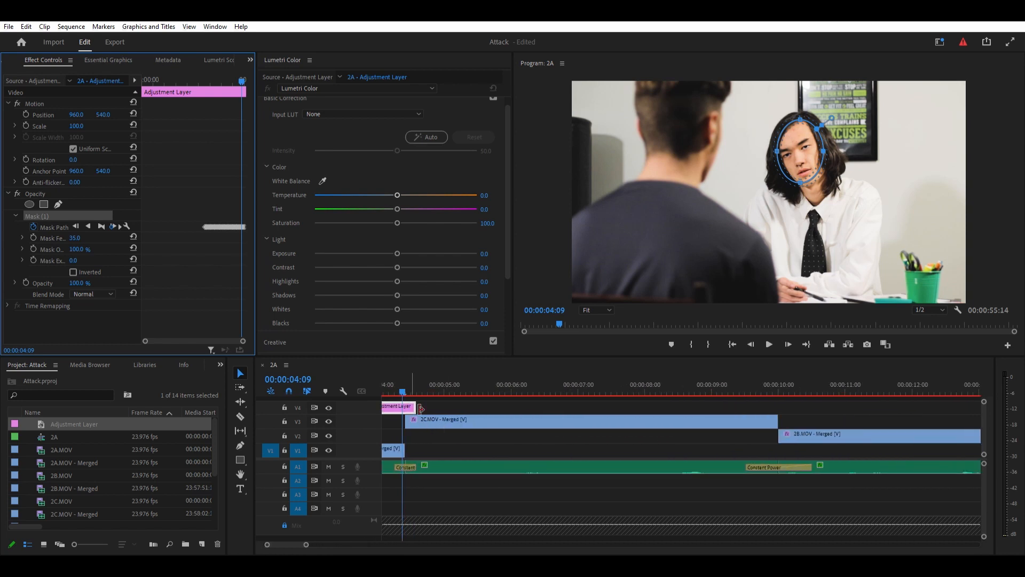
drag(415, 407, 360, 397)
- Track the face mask backward from 00:00:02:18 to the start of the clip and play it back to check the tracking
drag(367, 397, 567, 396)
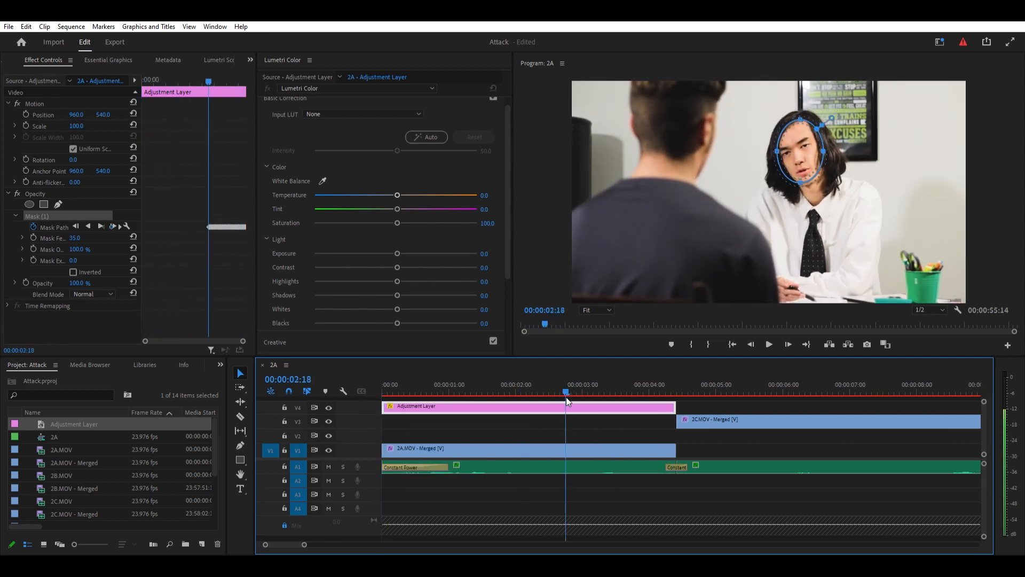
click(89, 225)
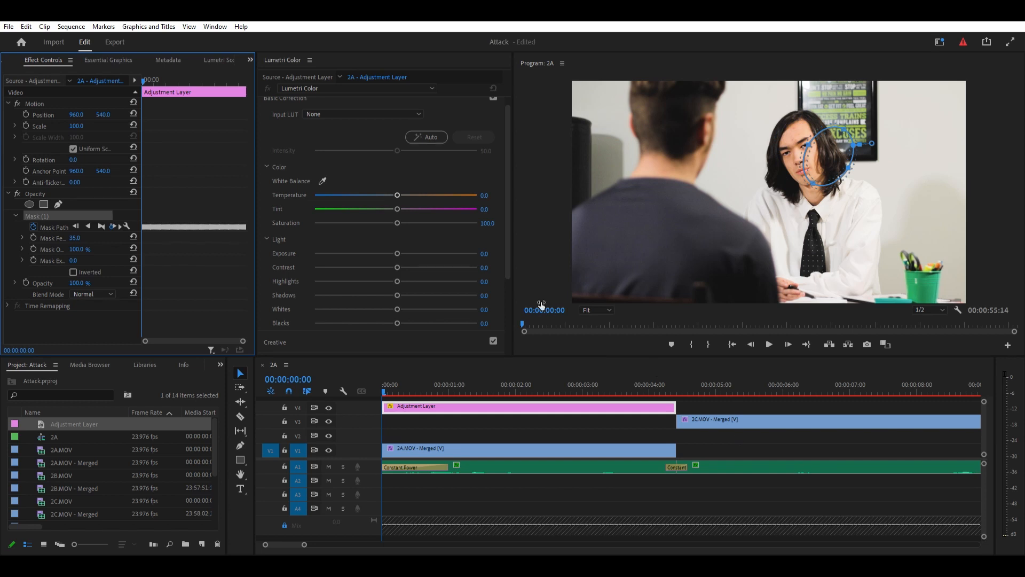
key(space)
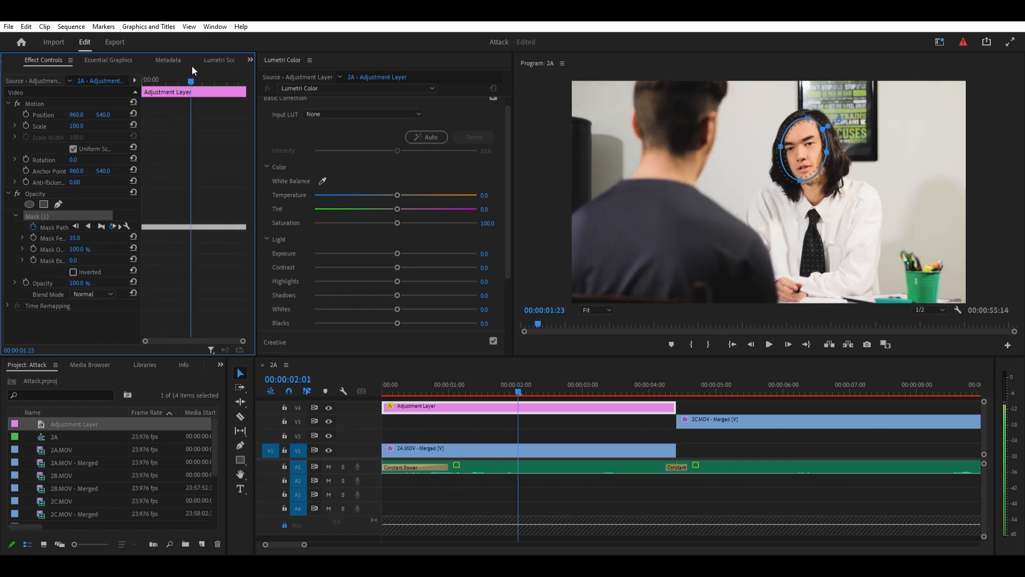
click(187, 80)
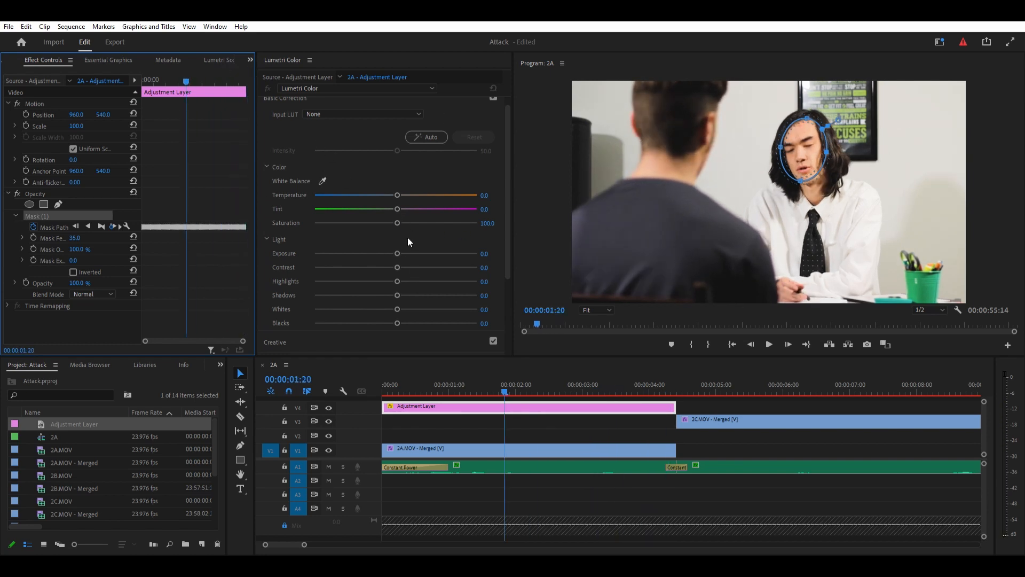
drag(399, 244, 423, 238)
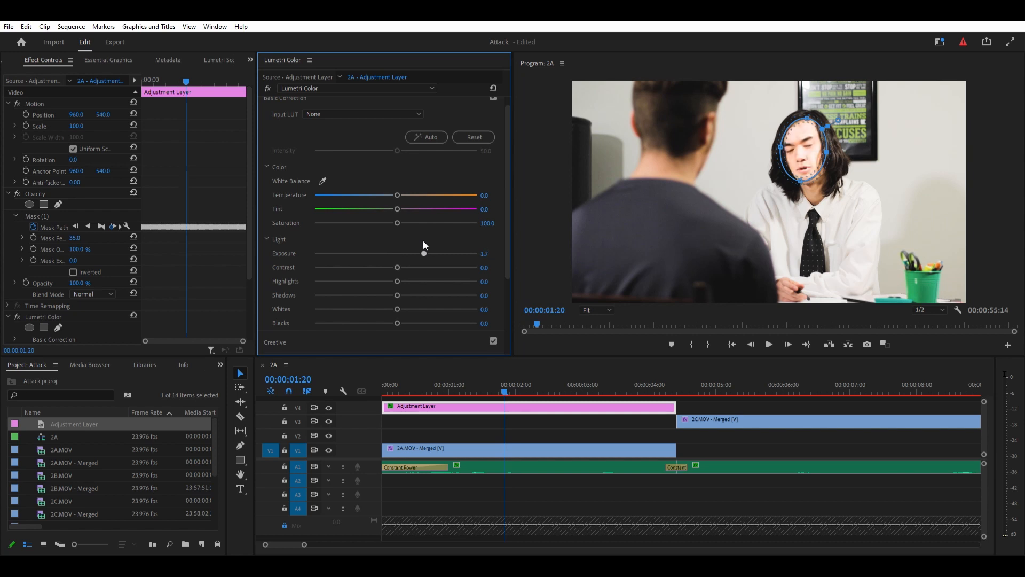
drag(407, 249, 386, 249)
drag(389, 252, 397, 249)
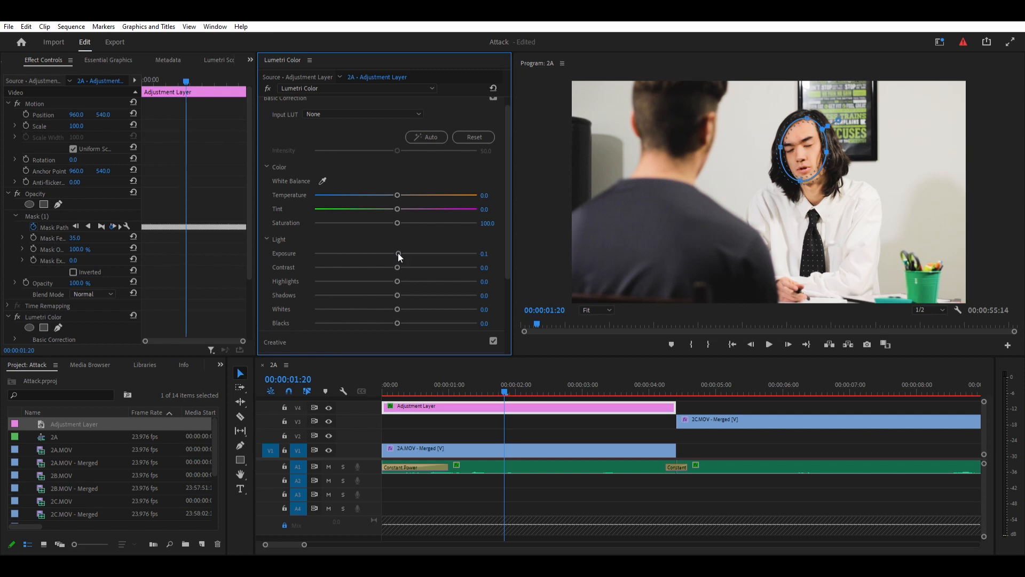
double_click(399, 248)
- Set the adjustment layer's highlights to -63.9 and toggle the Lumetri Color effect and track V4 off and on to compare
drag(395, 267, 360, 268)
drag(357, 269, 344, 273)
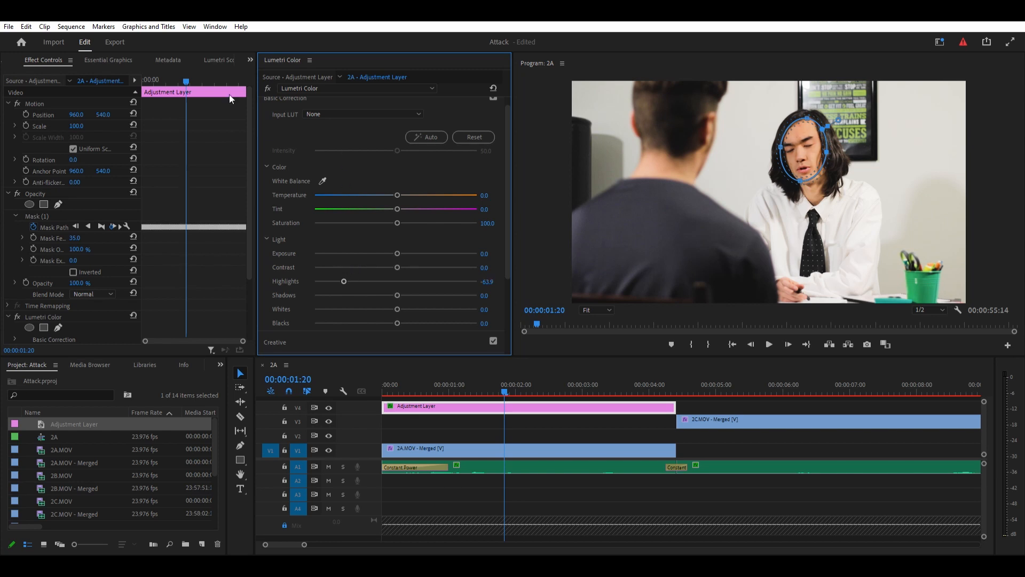
click(267, 86)
click(267, 86)
click(646, 416)
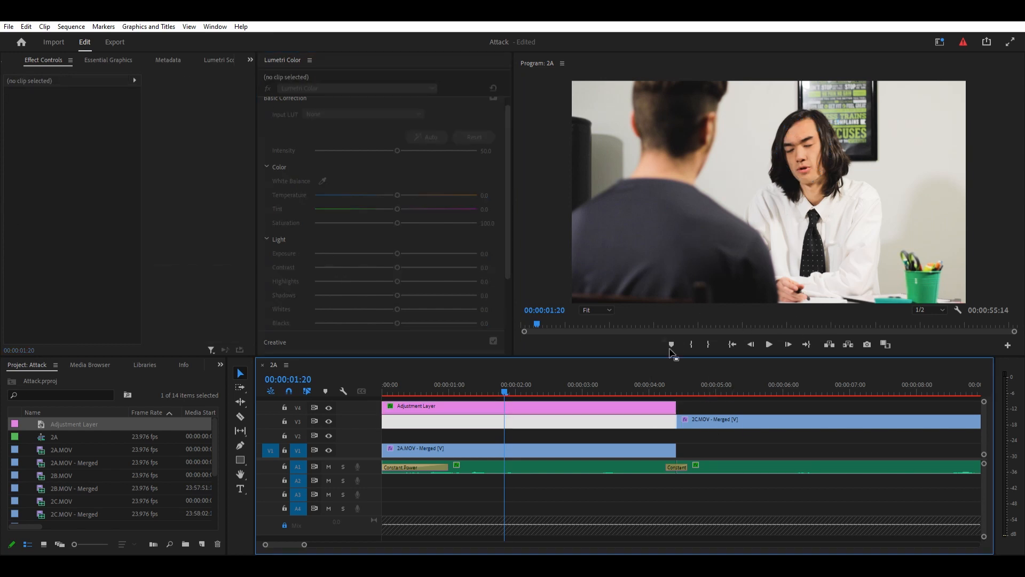
click(328, 406)
click(705, 447)
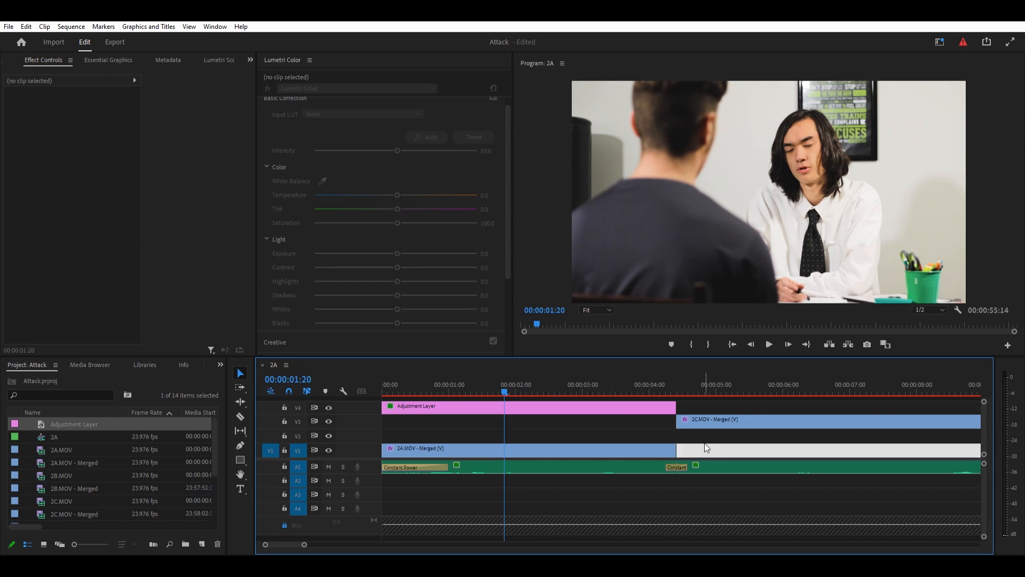
scroll(674, 438, down, 8)
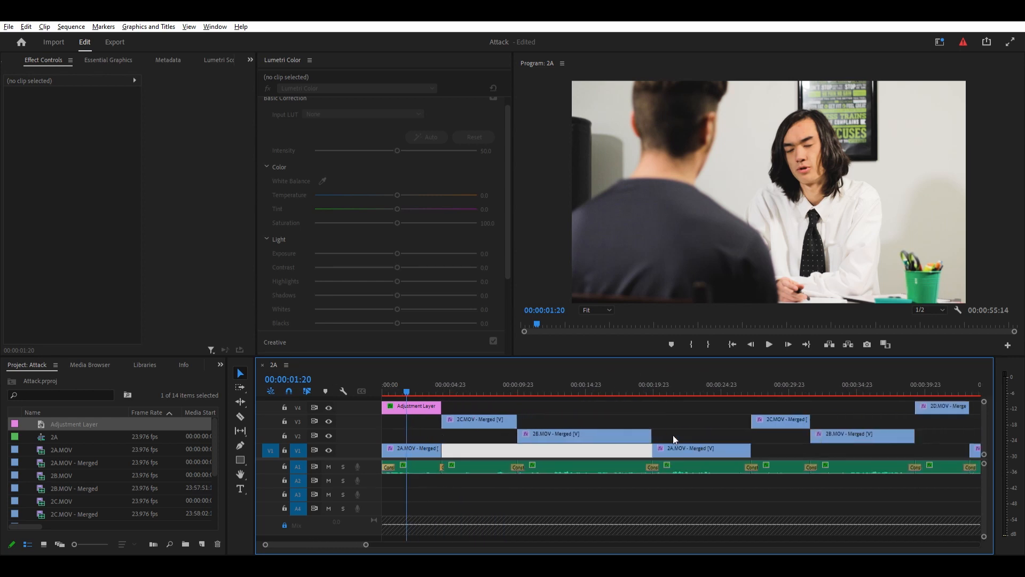
click(415, 404)
drag(406, 401, 507, 404)
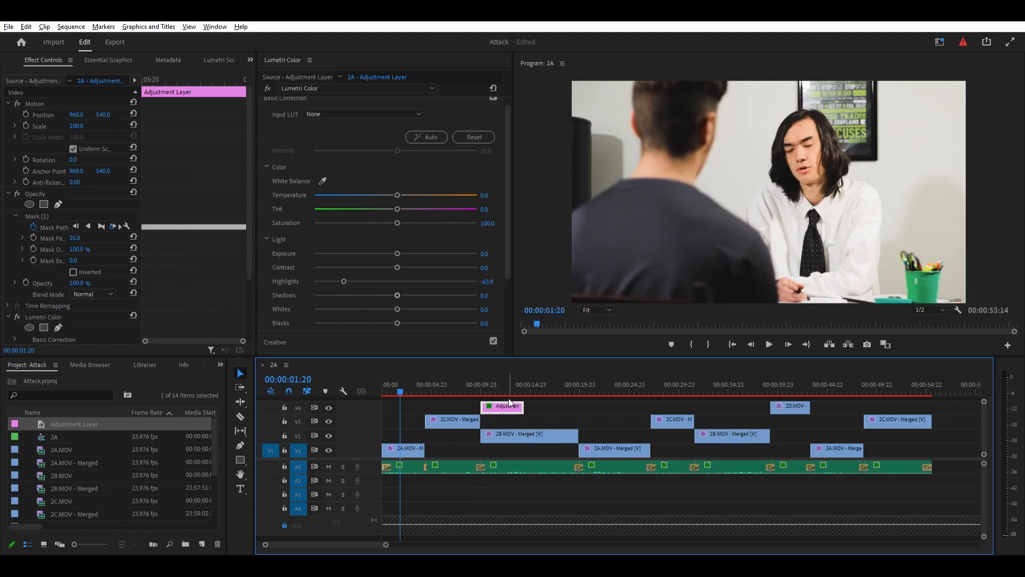
key(ctrl+z)
- Duplicate the adjustment layer on V4 above the first 2B clip and extend it to that clip's full length
click(418, 404)
drag(418, 401, 578, 401)
click(539, 385)
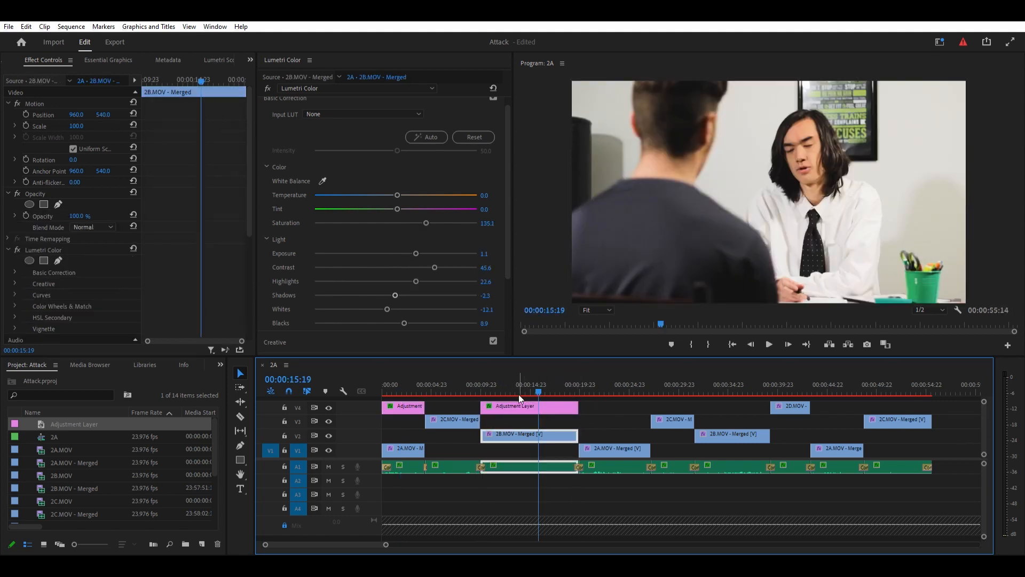
- Delete the copied layer's mask path keyframes and refit its mask around the man's face at 00:00:16:09
click(514, 405)
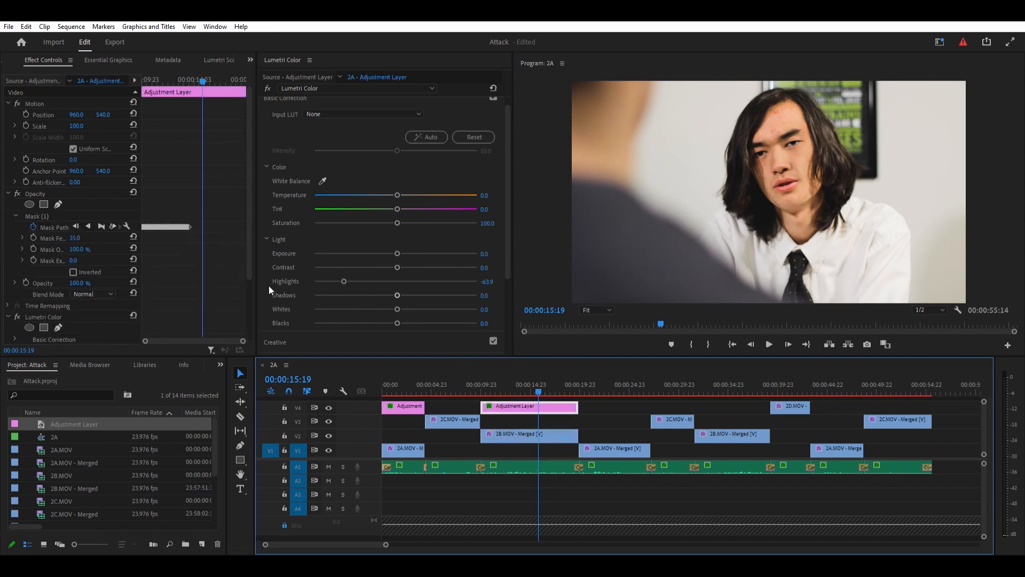
drag(209, 212, 107, 245)
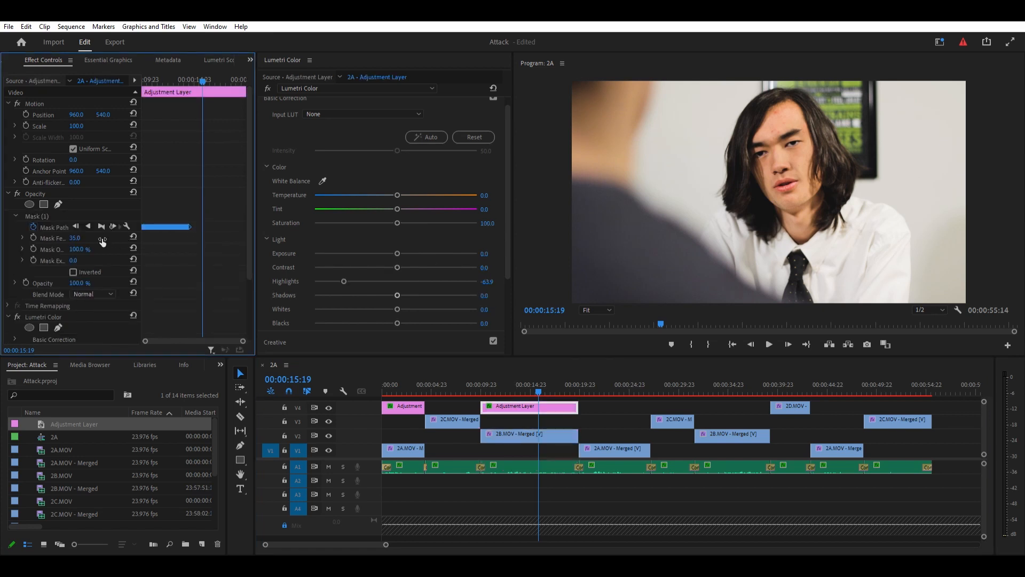
key(Delete)
drag(176, 78, 210, 89)
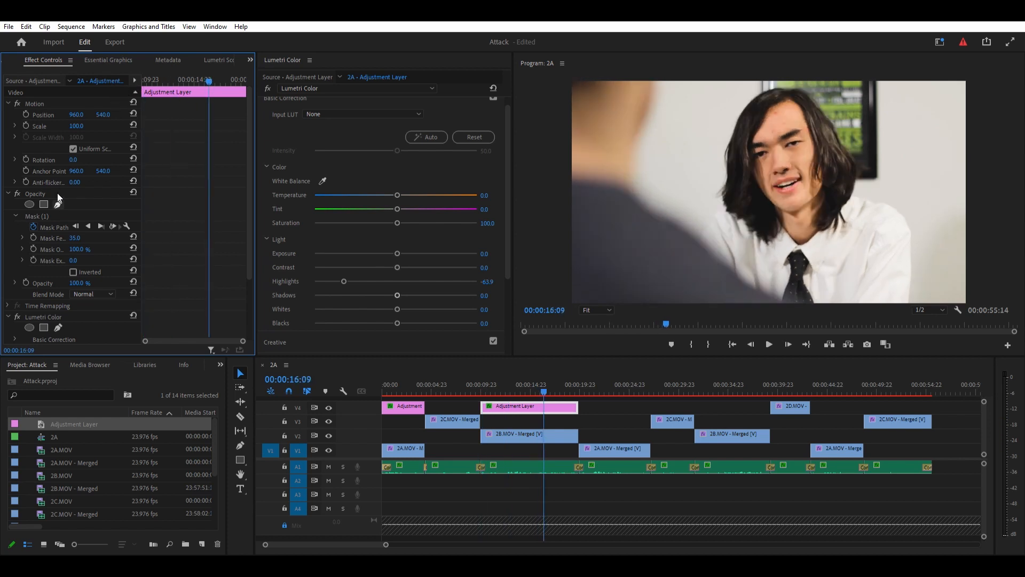
click(80, 216)
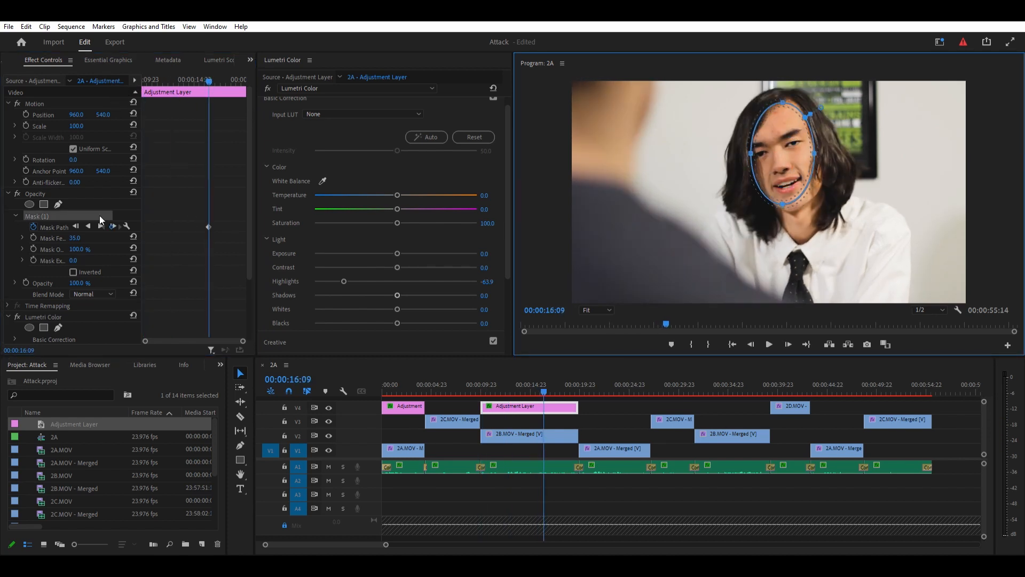
- Track the copied adjustment layer's face mask forward and backward from 00:00:16:09 and scrub across the layer to check it
drag(288, 59, 205, 58)
click(163, 60)
click(143, 225)
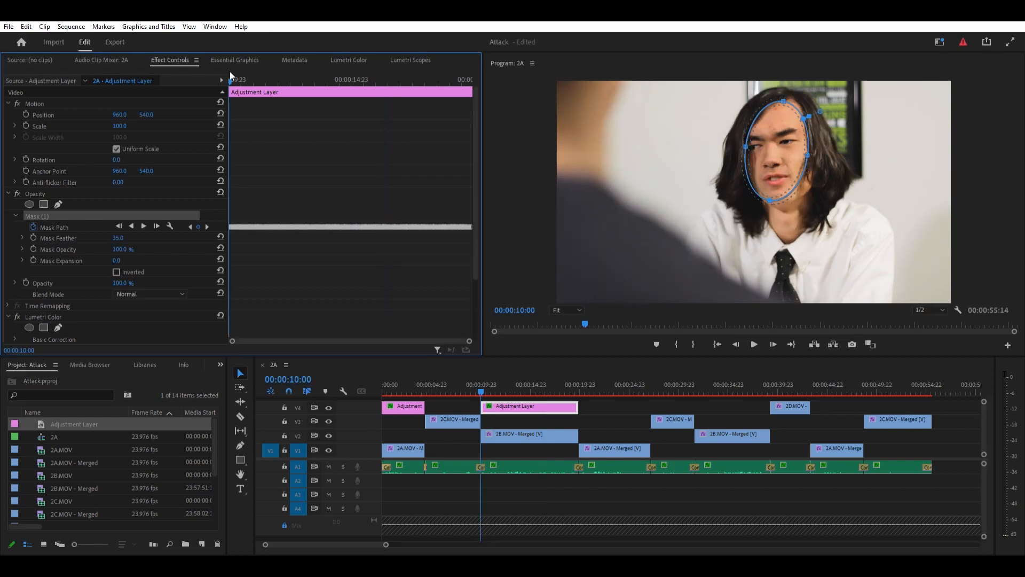
drag(231, 81, 456, 81)
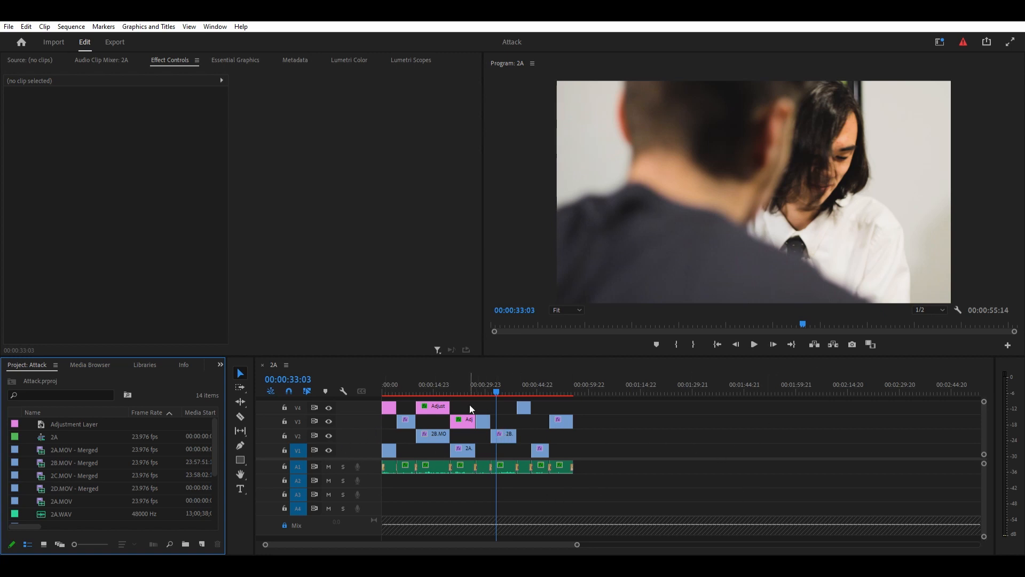
- Scrub through the second 2B clip on V2 and the last 2A clip on V1 to examine the man's face
click(504, 436)
click(534, 385)
click(534, 384)
click(537, 384)
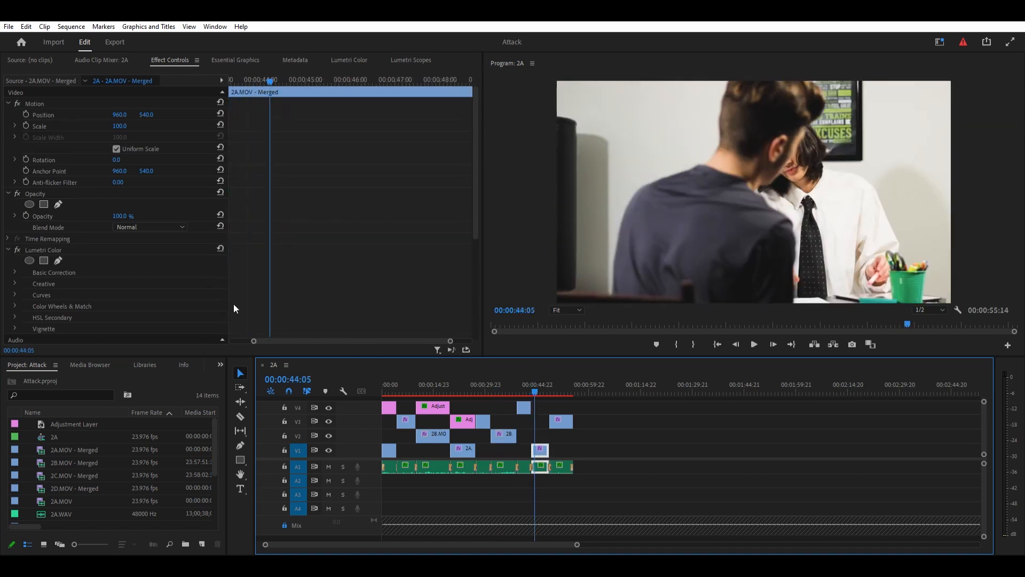
click(503, 384)
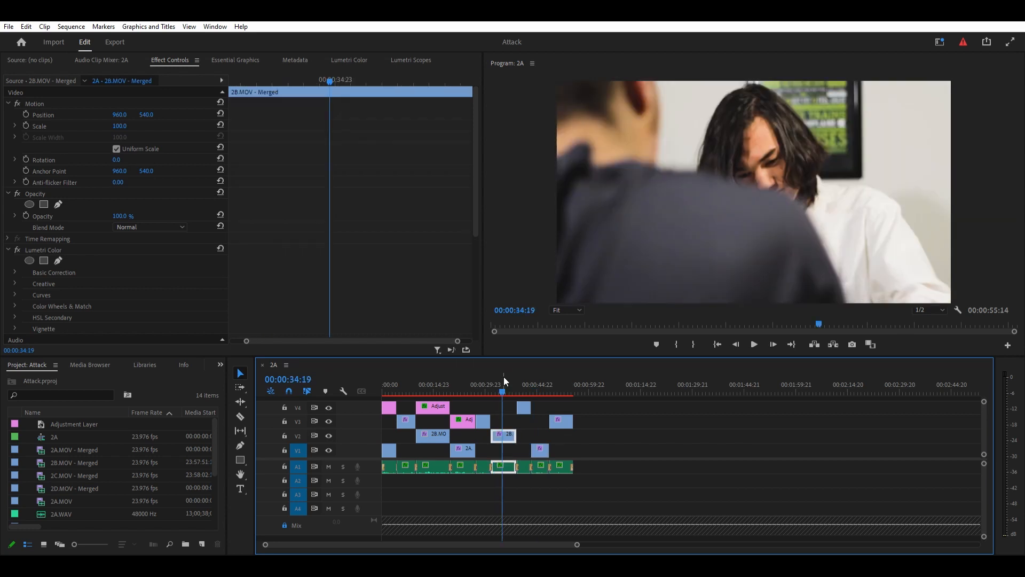
mouse_move(504, 377)
mouse_down()
mouse_move(487, 379)
mouse_move(502, 374)
mouse_up()
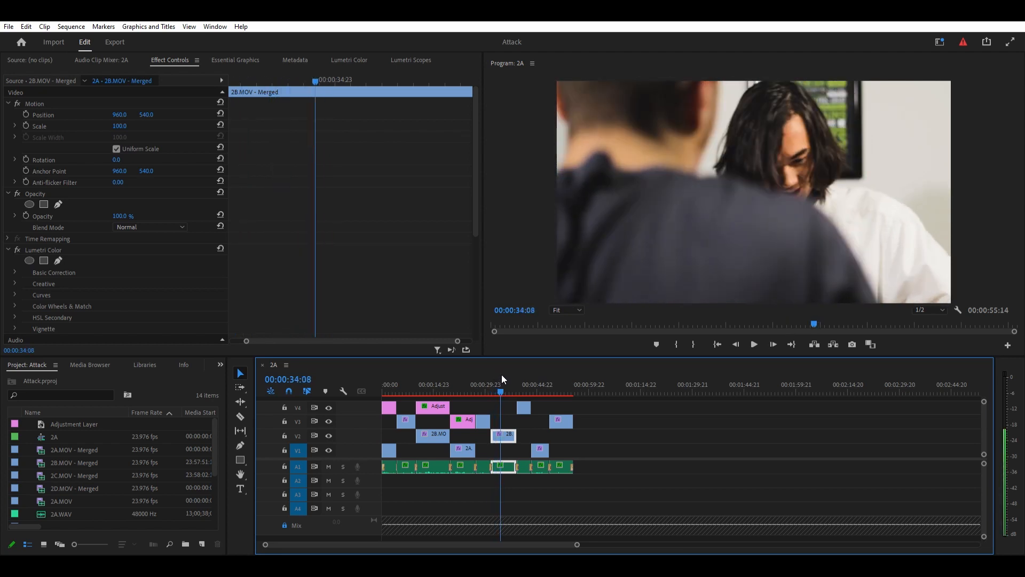
drag(501, 374, 543, 381)
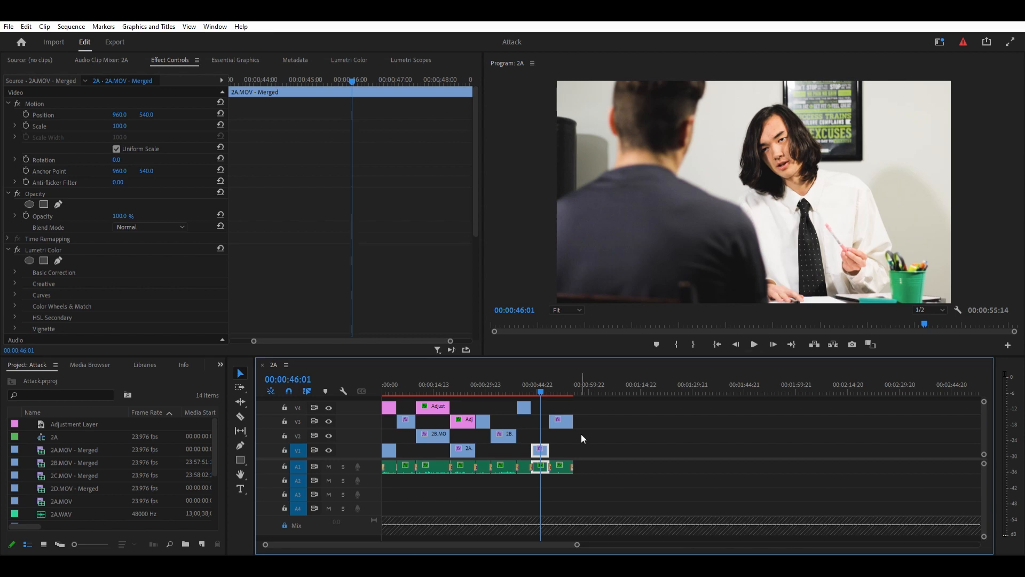
click(535, 385)
drag(536, 384, 535, 384)
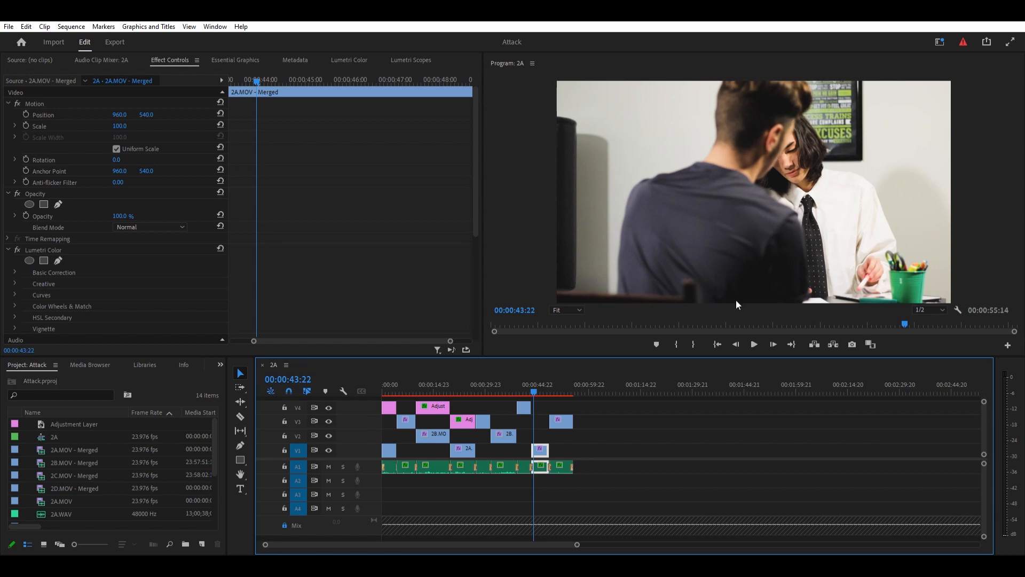
click(508, 386)
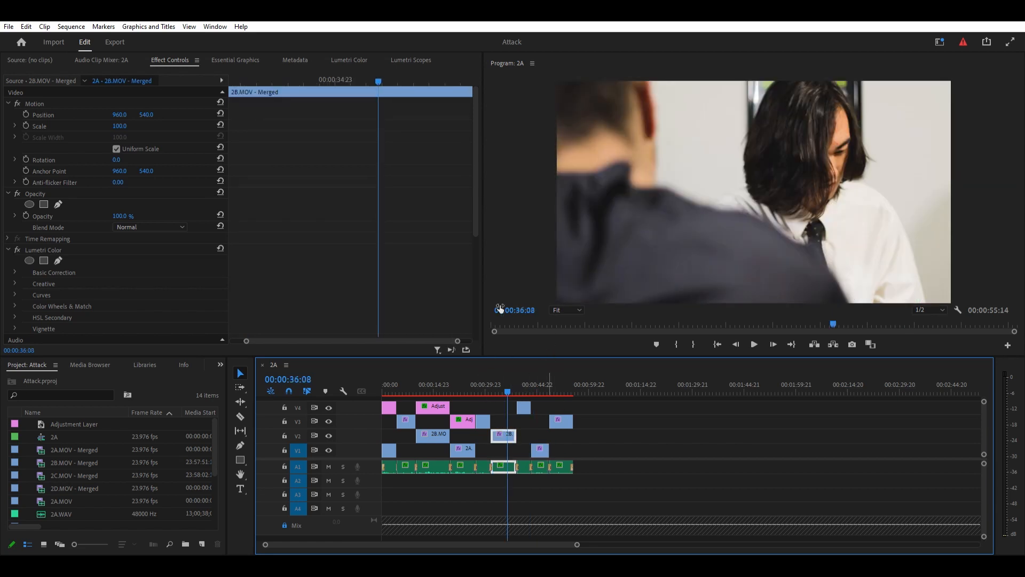
- Toggle track V3 off and on at 00:00:22:02 to compare the adjustment layer's effect over the 2A clip
click(458, 392)
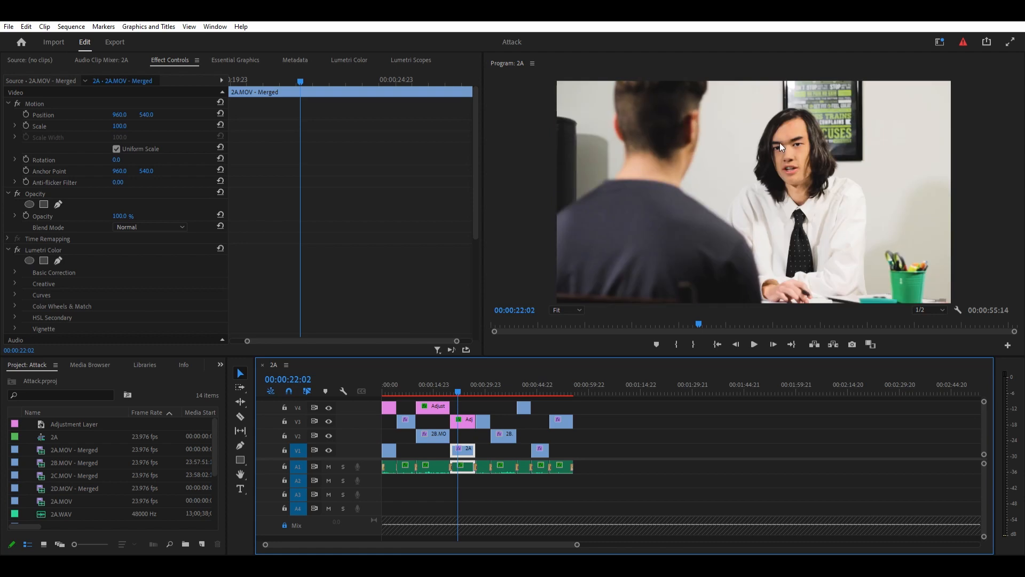
click(329, 416)
click(329, 416)
click(330, 416)
click(330, 416)
- Scrub to the end of the sequence, clear the clip selection and return the playhead to 00:00:00:00
drag(533, 383, 575, 376)
click(608, 420)
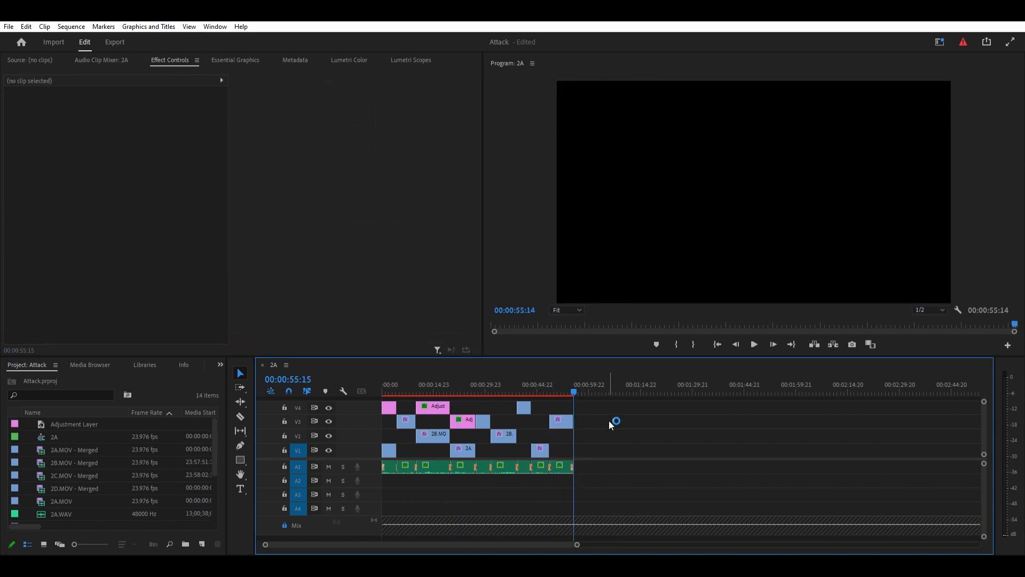
scroll(502, 439, down, 3)
scroll(502, 439, up, 3)
key(Home)
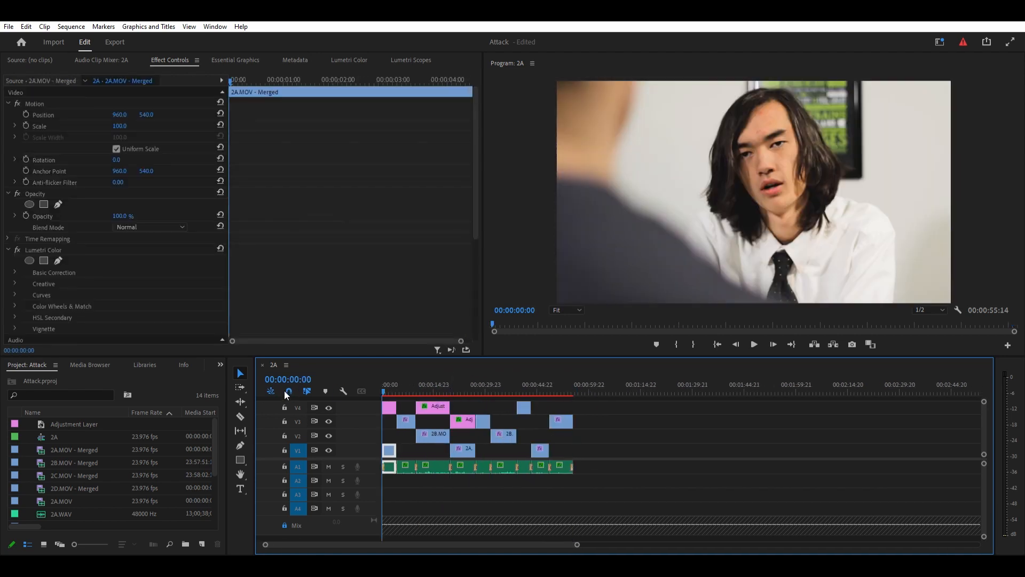
click(626, 420)
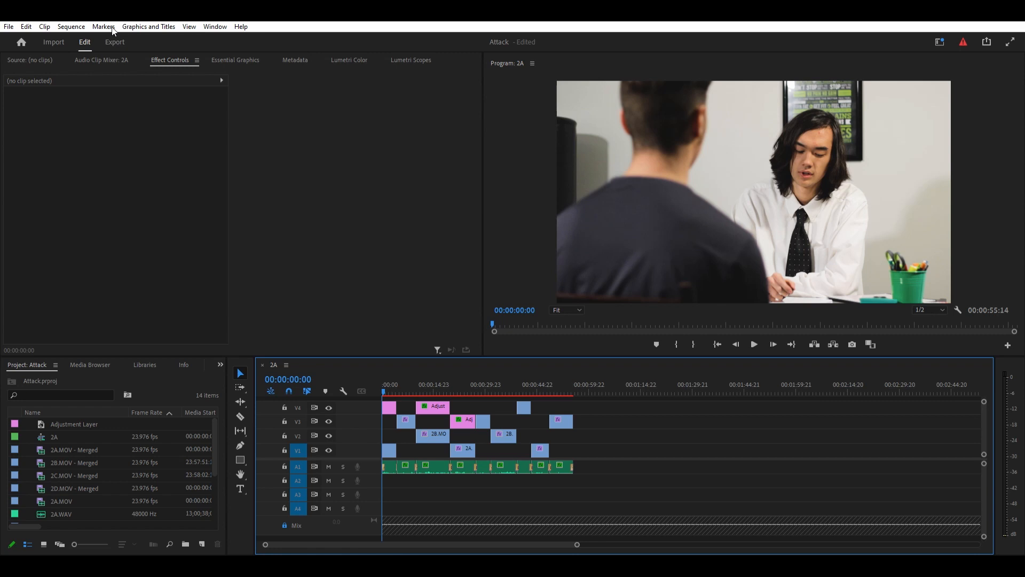
- Open the export settings for sequence 2A and look at the captions options
click(115, 41)
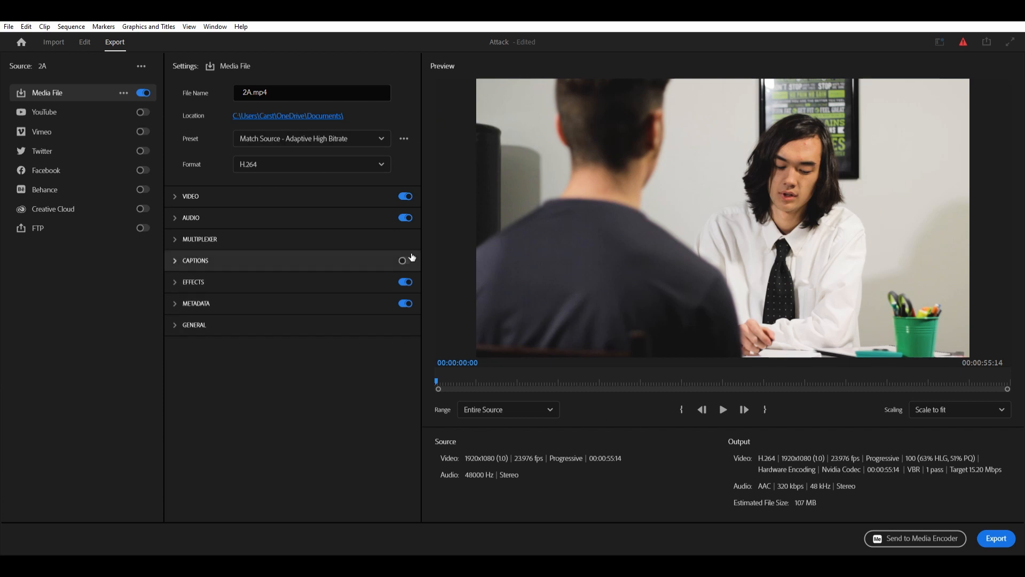
click(179, 258)
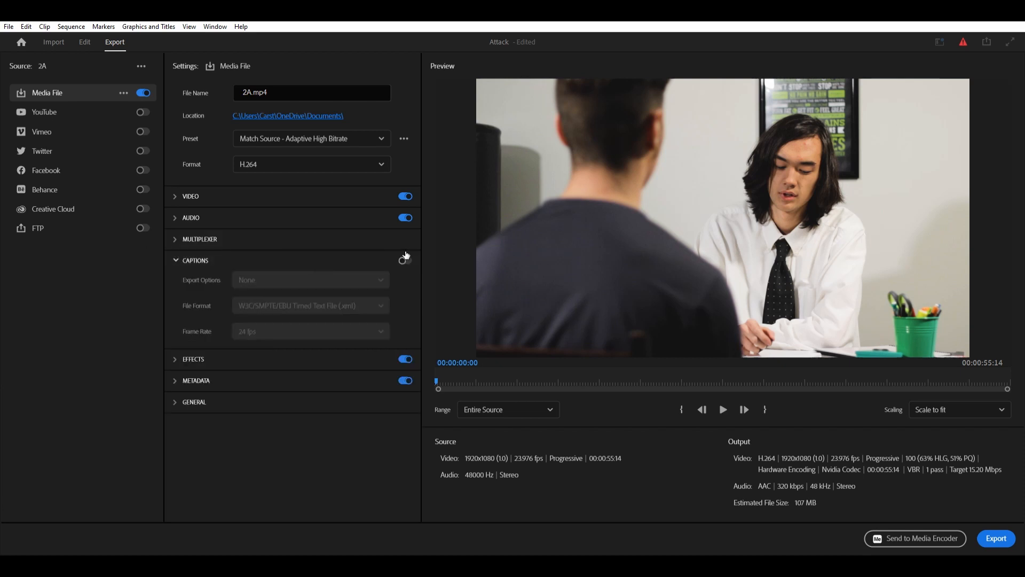
click(176, 261)
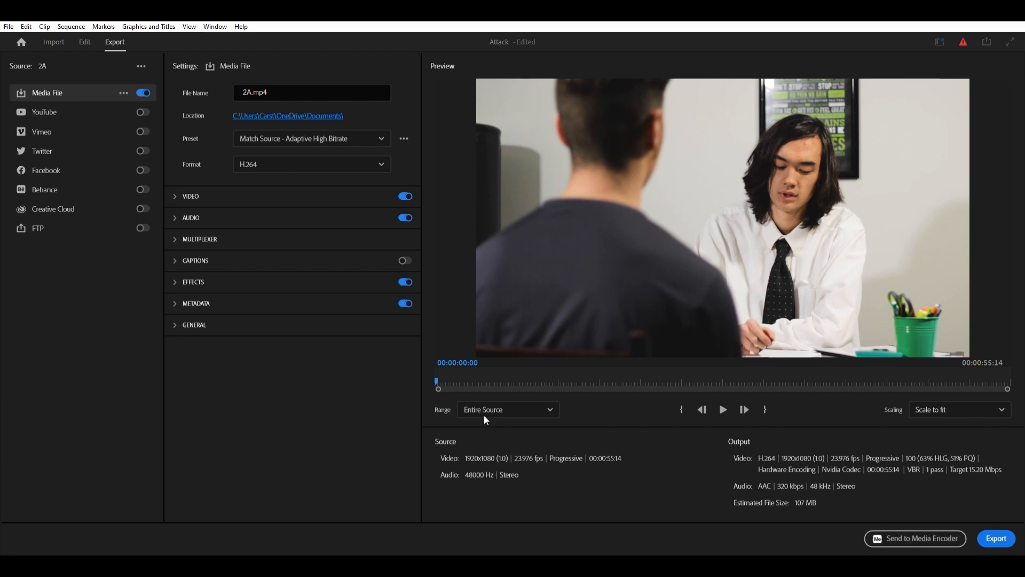
- Set the exported media file's name to Premiere Attack
click(253, 91)
key(BackSpace)
key(BackSpace)
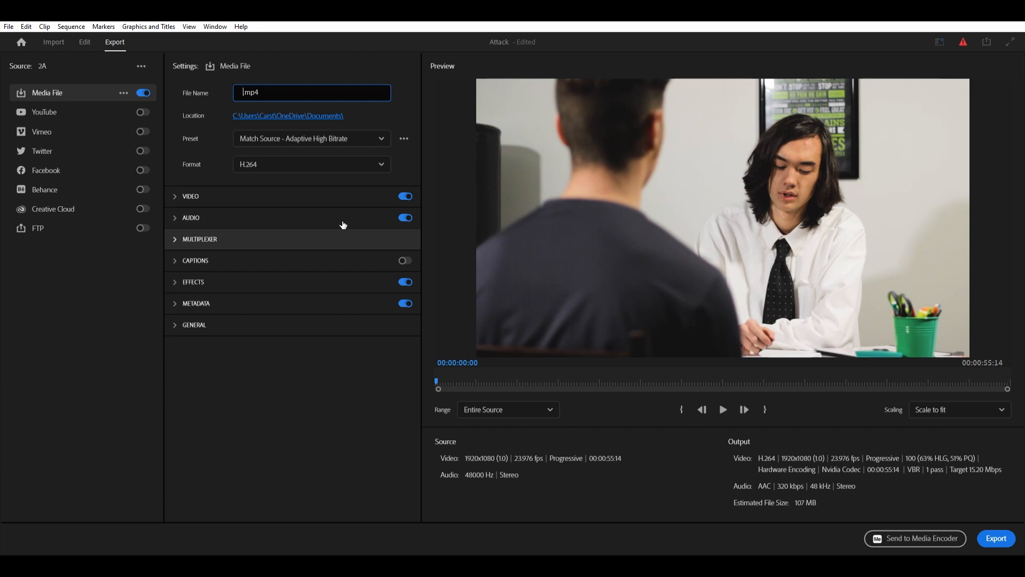
text(Premiere Attack)
click(335, 108)
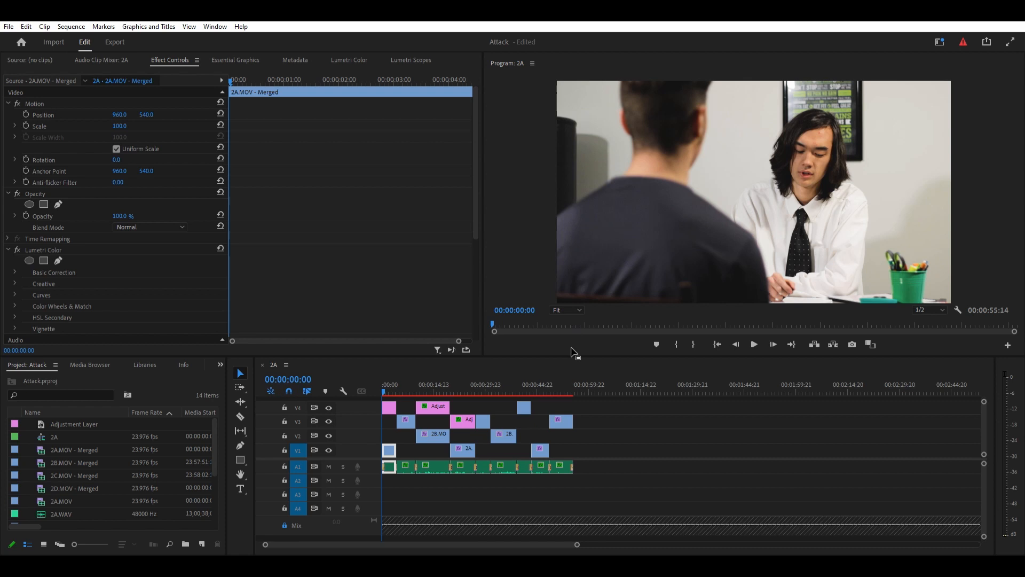
- Scrub the timeline from the second 2B clip back to the start of the sequence
click(502, 386)
drag(493, 384, 372, 381)
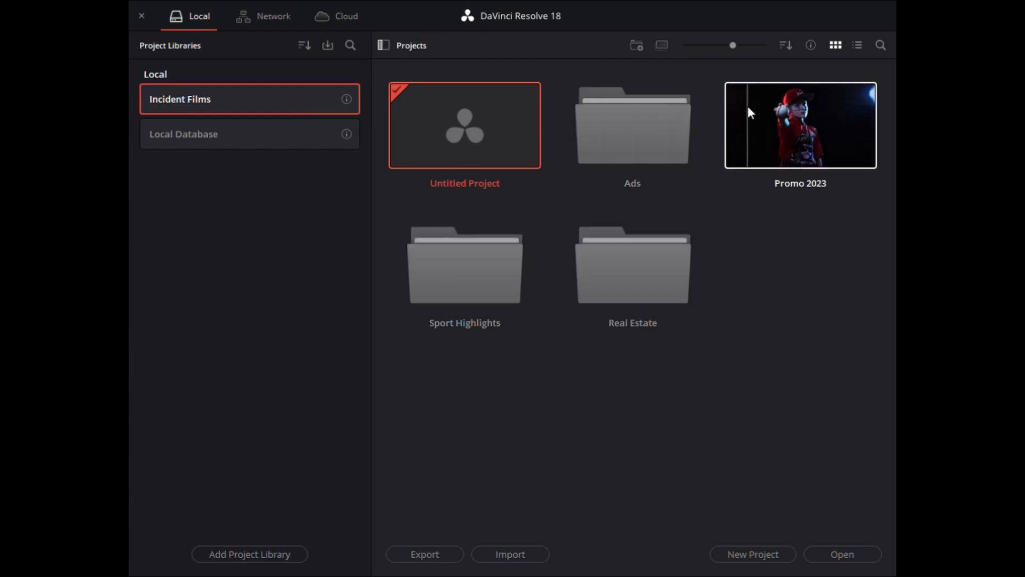
- Switch to DaVinci Resolve's project manager, look inside the Ads folder and select the Local Database project library
double_click(620, 131)
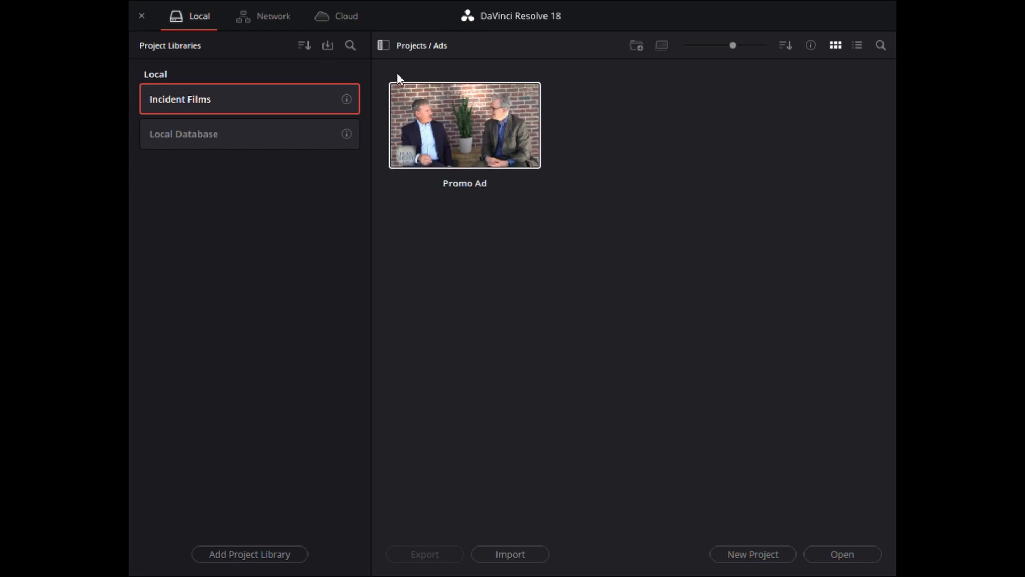
click(321, 129)
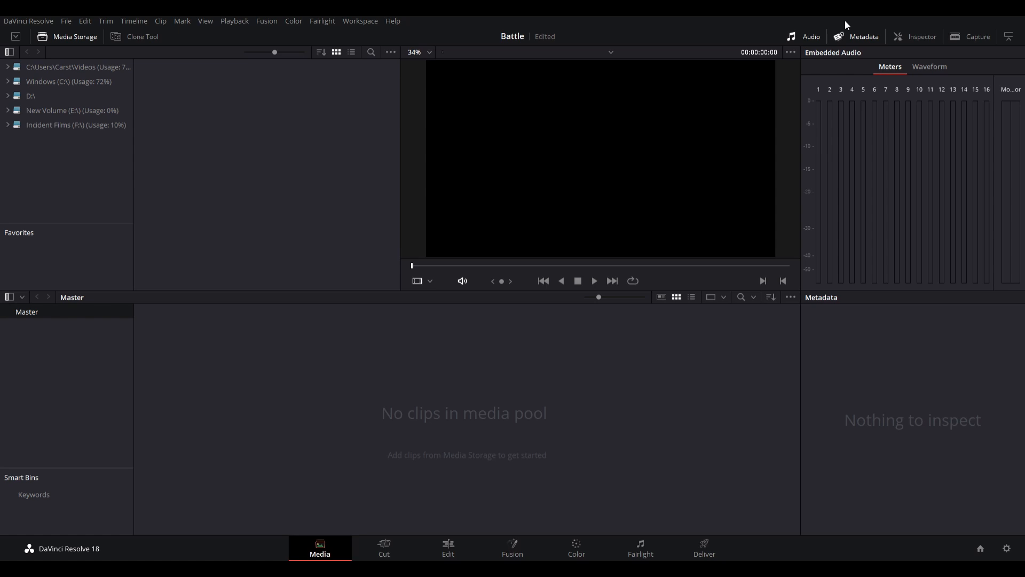
- Hide the audio meters and browse the Incident Films (F:) drive to the Films > Personal > Alone > Media folder
click(808, 38)
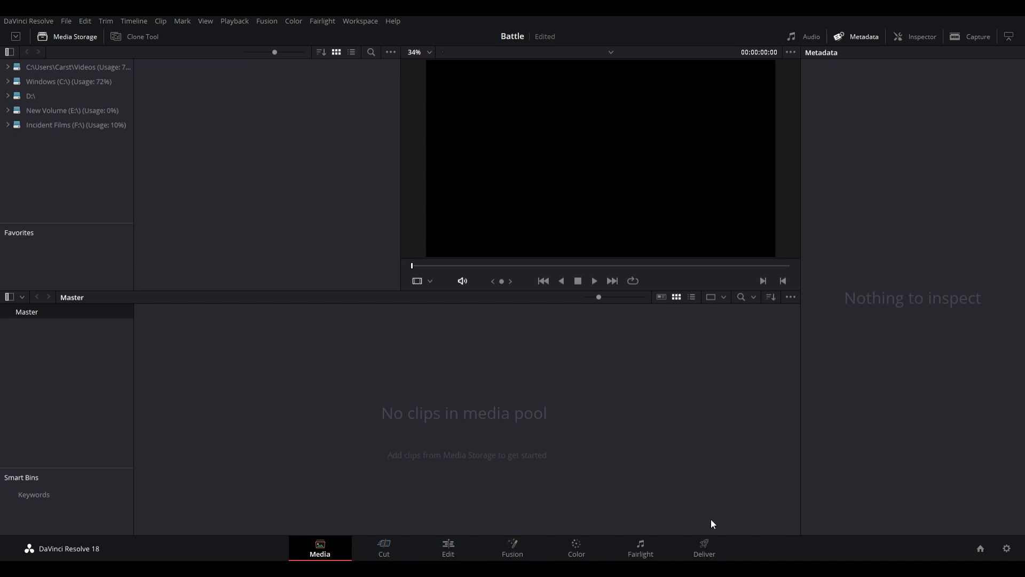
click(8, 68)
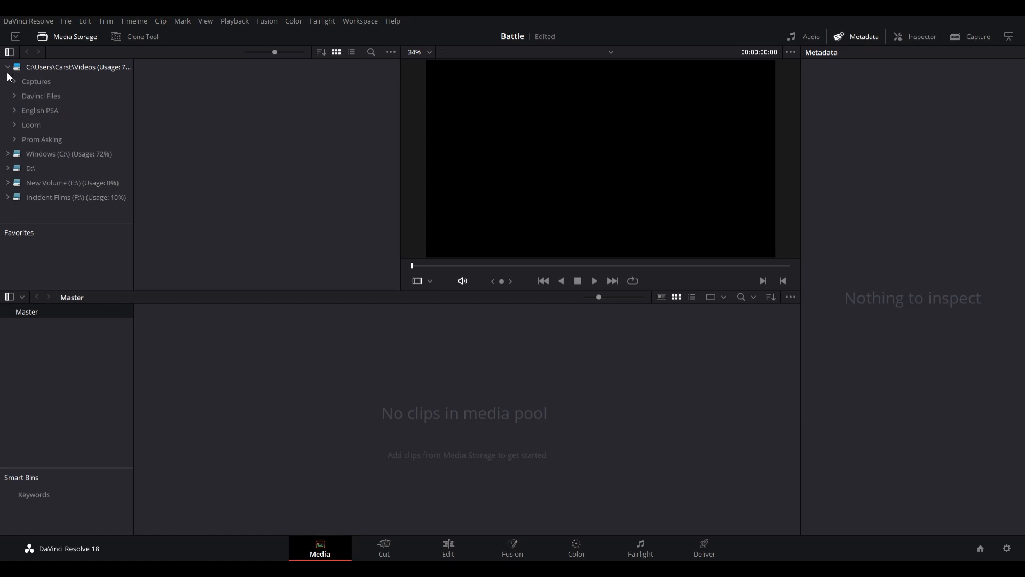
click(8, 71)
click(8, 126)
click(17, 140)
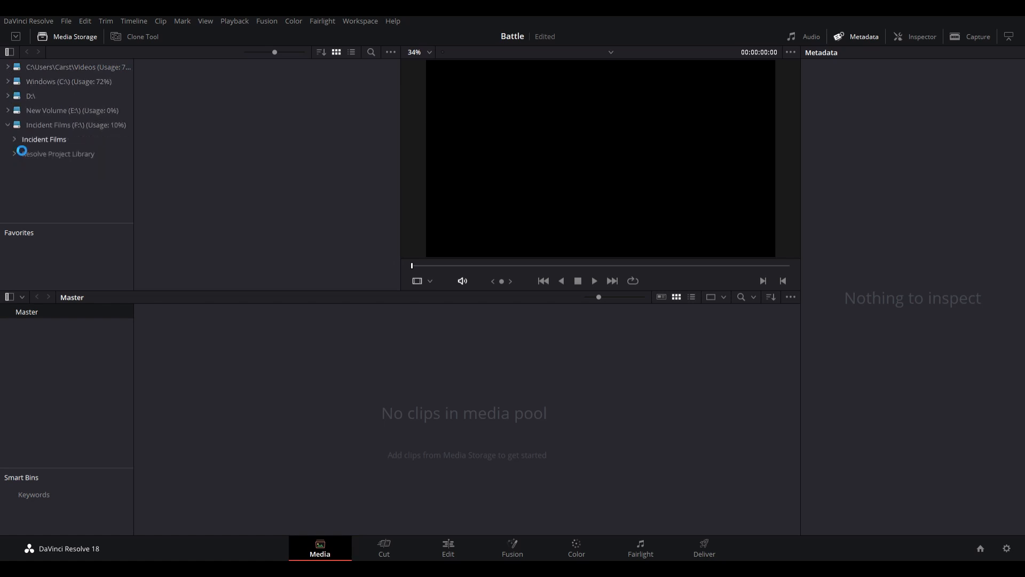
double_click(182, 85)
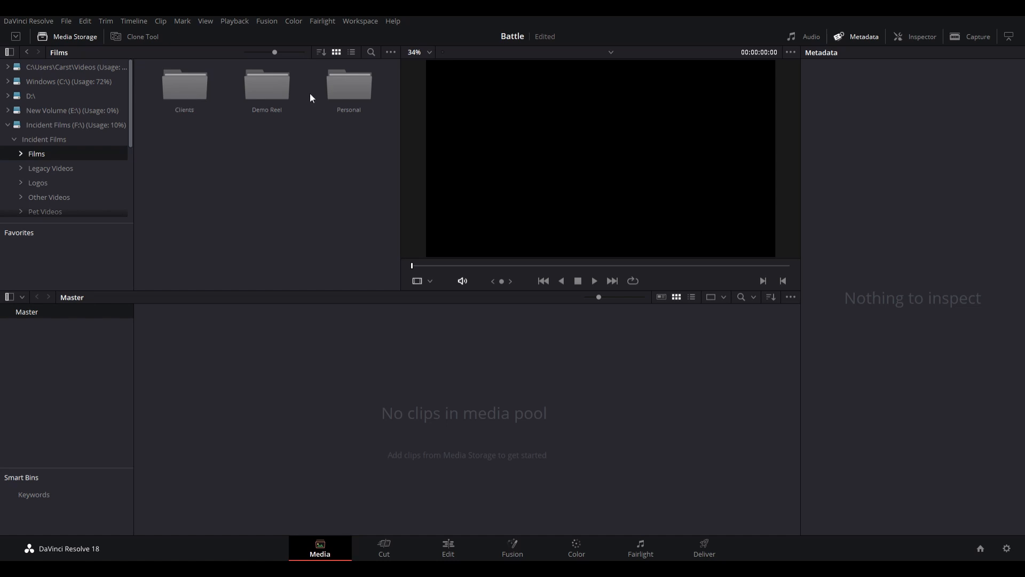
double_click(352, 88)
double_click(200, 85)
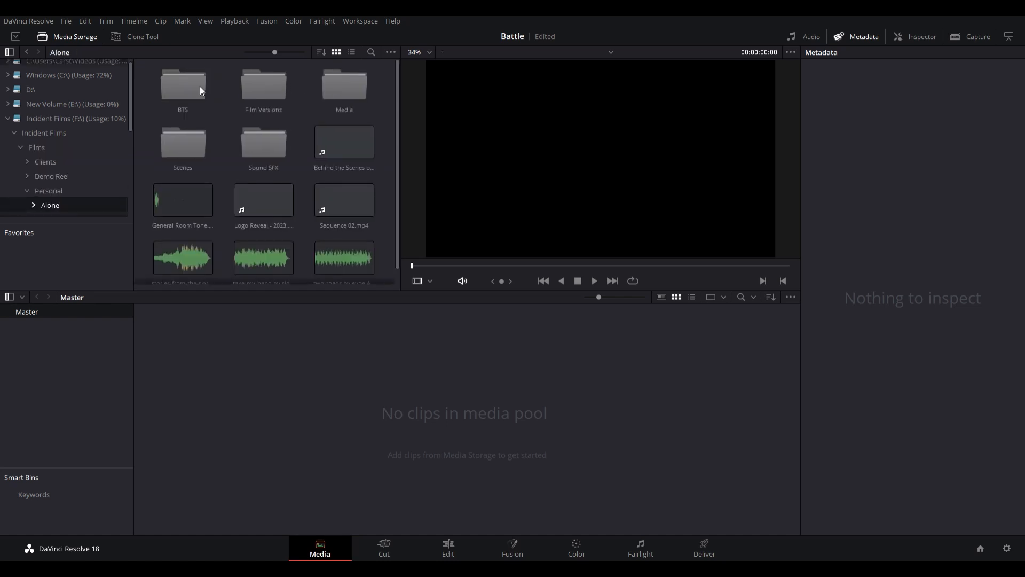
double_click(345, 88)
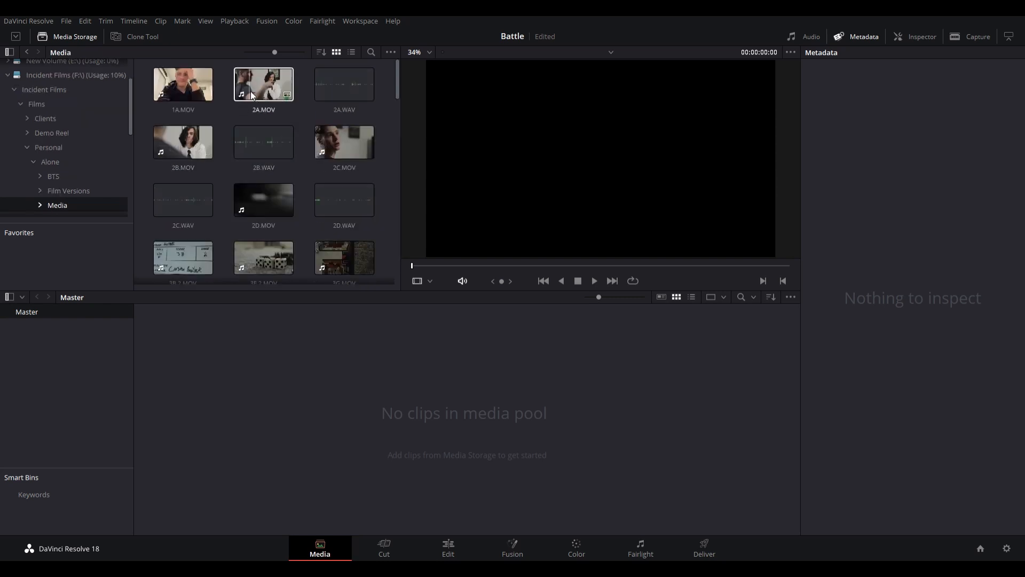
- Add the clips from 2A.MOV through 2D.WAV to the Master bin and look over the remaining footage
click(262, 84)
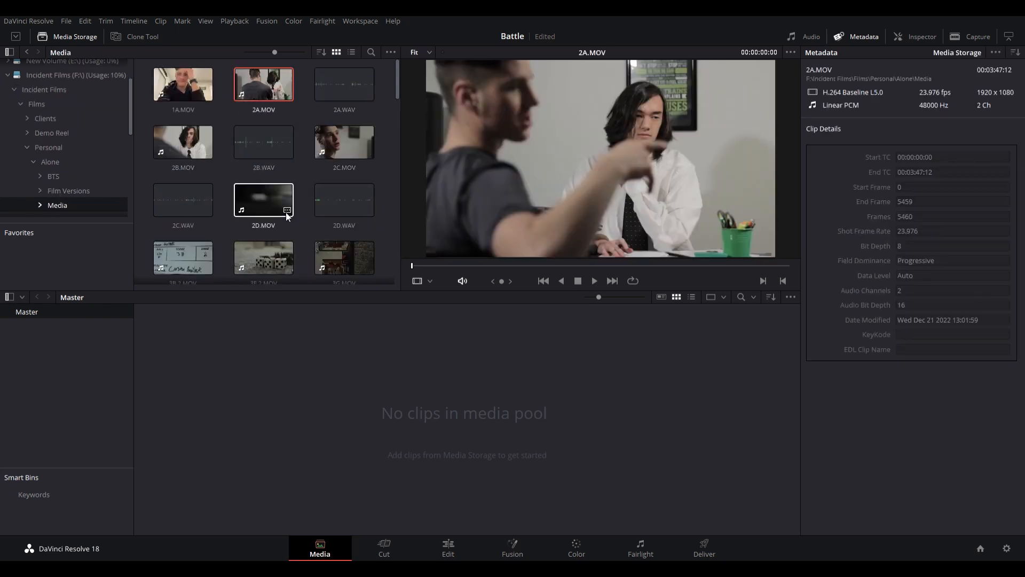
shift+click(343, 210)
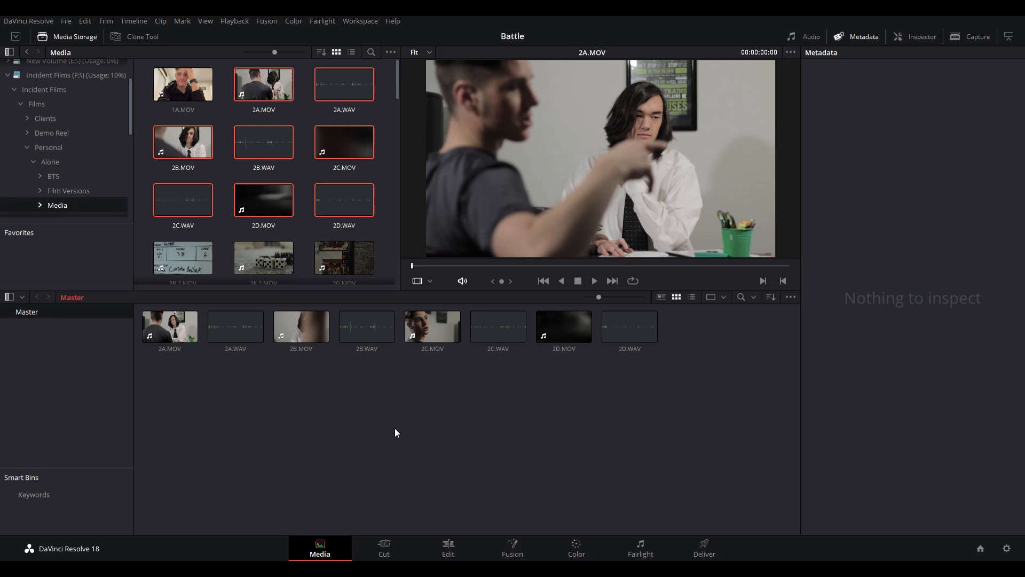
scroll(257, 144, down, 7)
scroll(253, 156, up, 3)
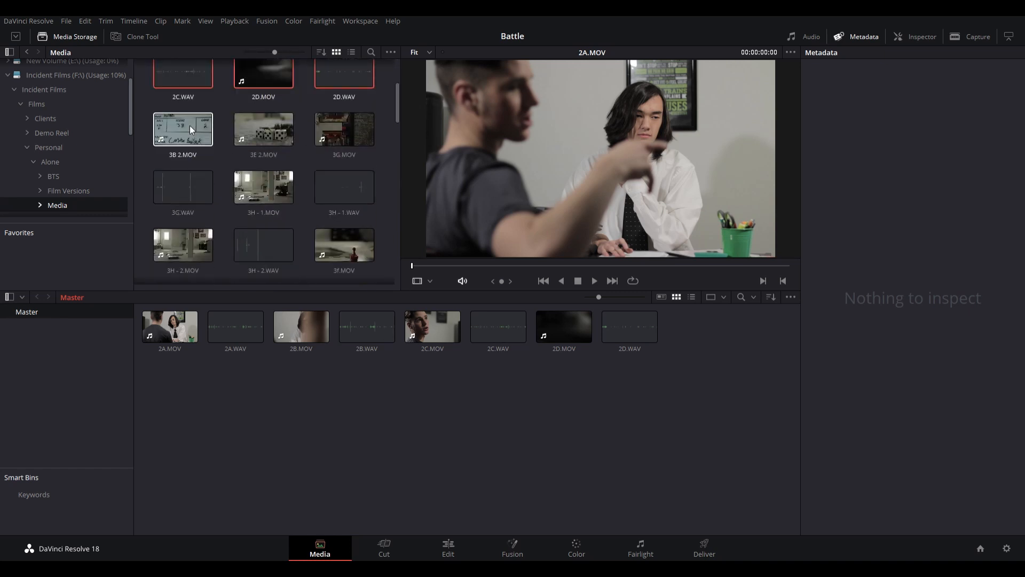
scroll(220, 143, up, 3)
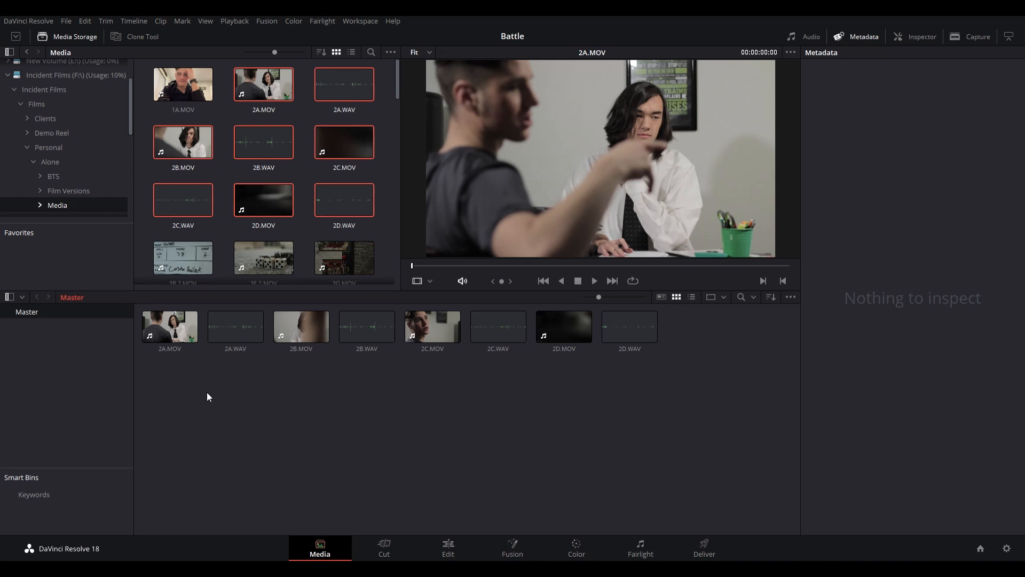
- Select 2A.MOV in the media pool and examine its Shot & Scene metadata fields
click(164, 331)
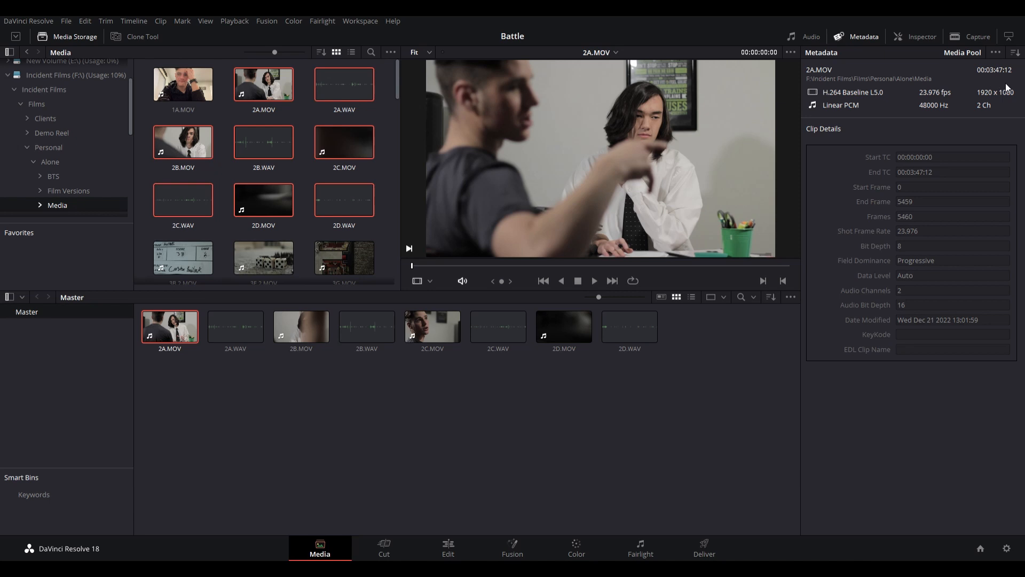
scroll(882, 207, down, 4)
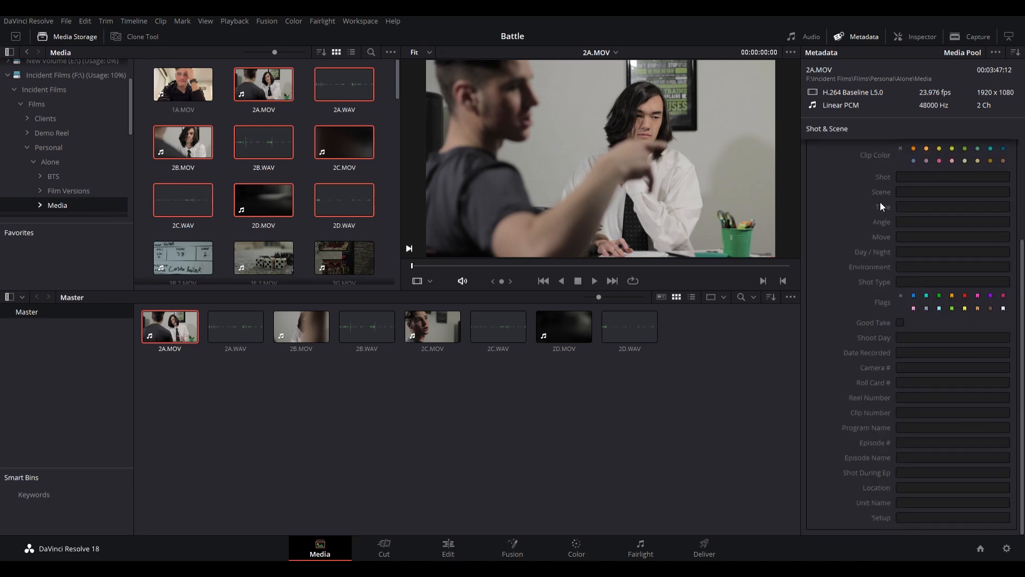
scroll(938, 259, up, 4)
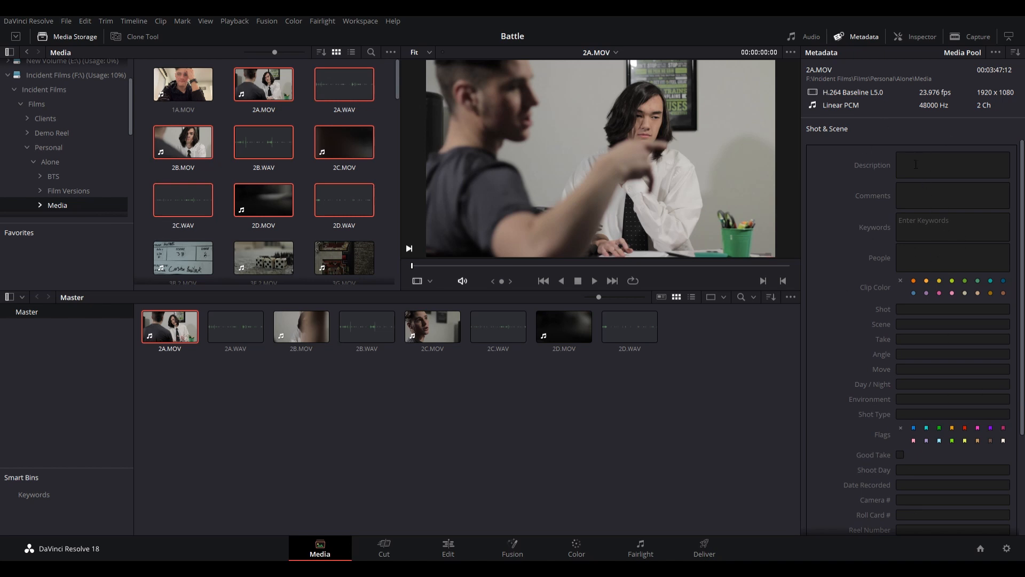
- Add the keyword Video to 2A.MOV's Shot & Scene metadata and remove it again
click(927, 228)
text(Video)
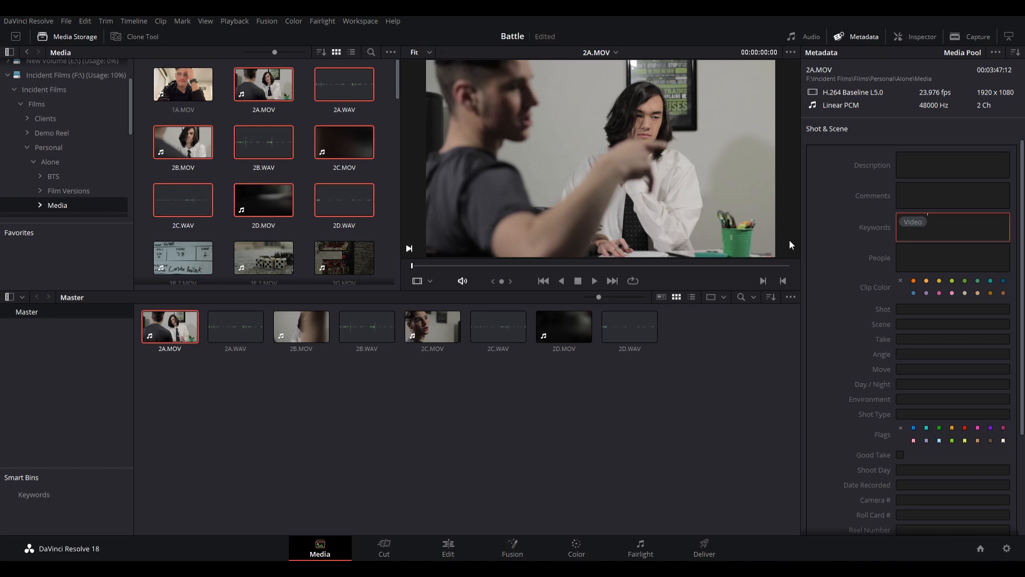
click(874, 240)
click(978, 236)
key(BackSpace)
click(854, 264)
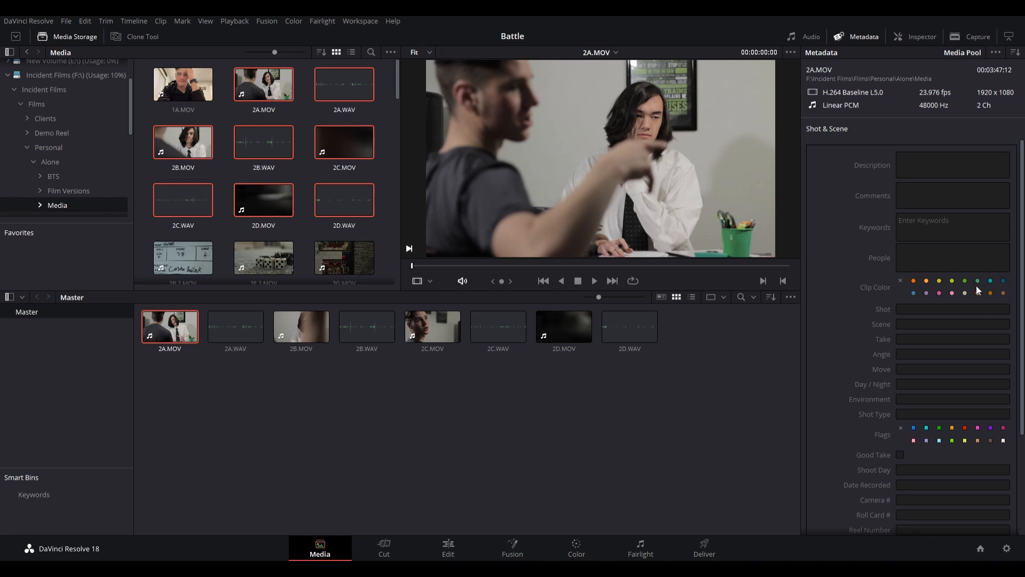
- Give 2A.MOV and 2A.WAV in the Master bin an orange clip color
click(915, 281)
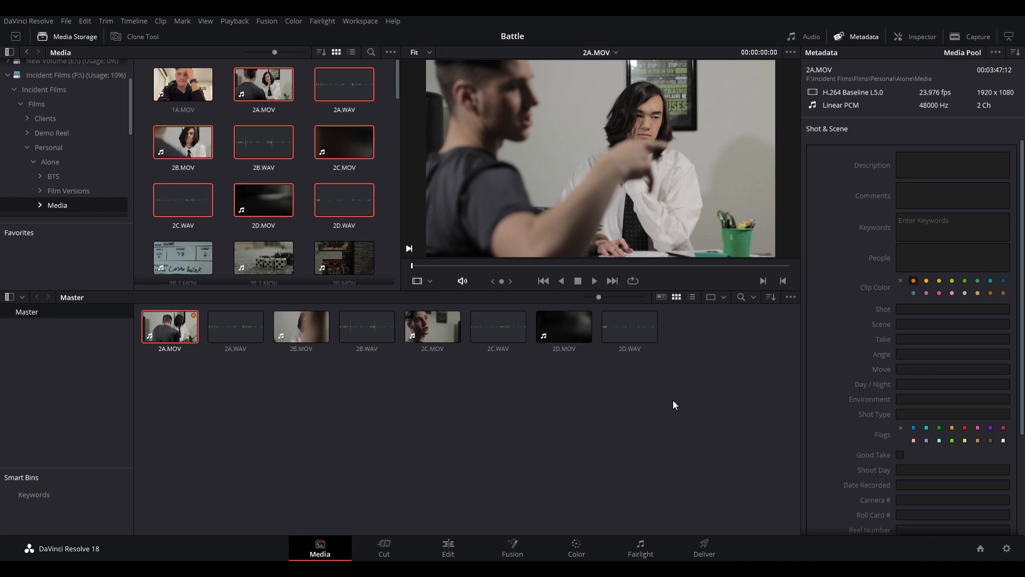
drag(164, 396, 260, 319)
click(913, 281)
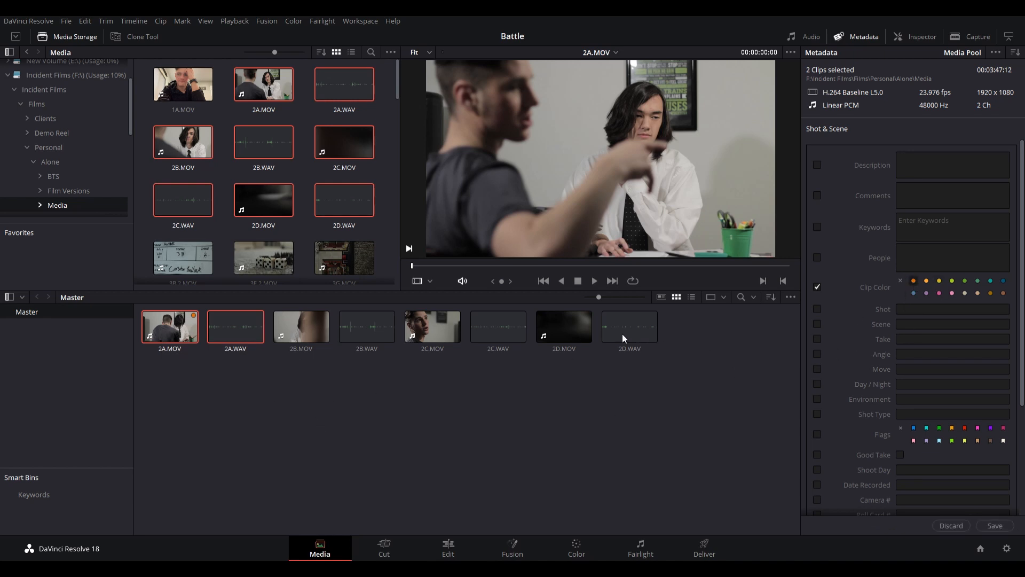
click(403, 389)
- Color-code the 2B.MOV and 2B.WAV pair green and the 2C.MOV and 2C.WAV pair pink, saving the metadata
drag(294, 414, 382, 339)
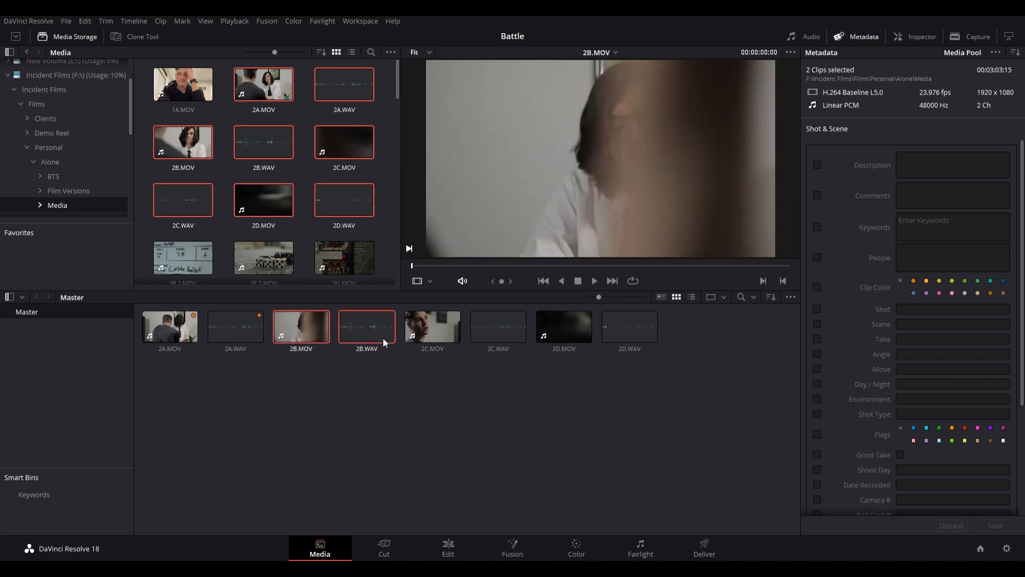
click(964, 281)
click(995, 525)
drag(443, 373, 482, 322)
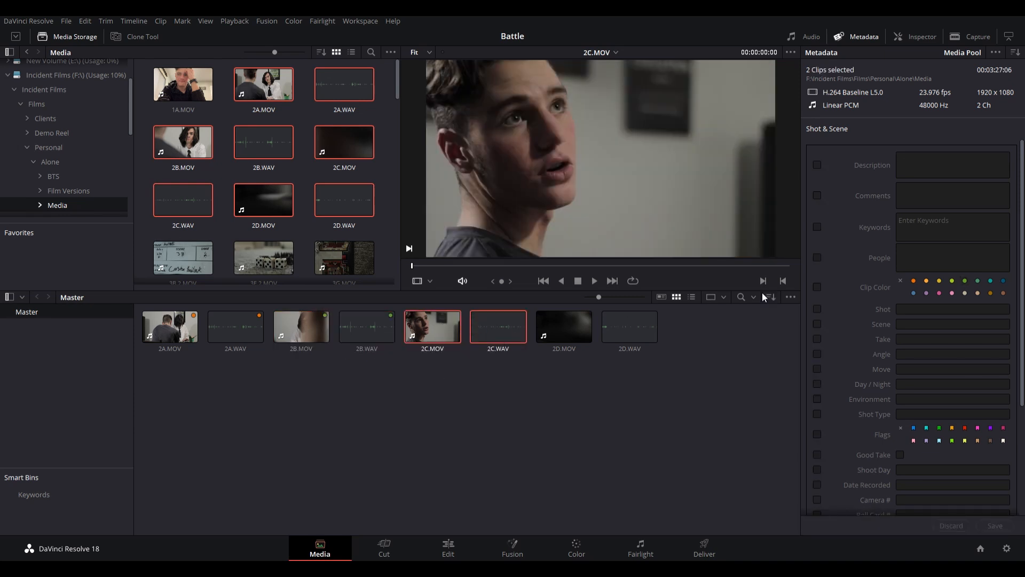
click(940, 292)
click(997, 527)
- Assign a pale tan clip color to 2D.MOV and 2D.WAV, save the metadata and deselect the clips
drag(538, 370, 648, 321)
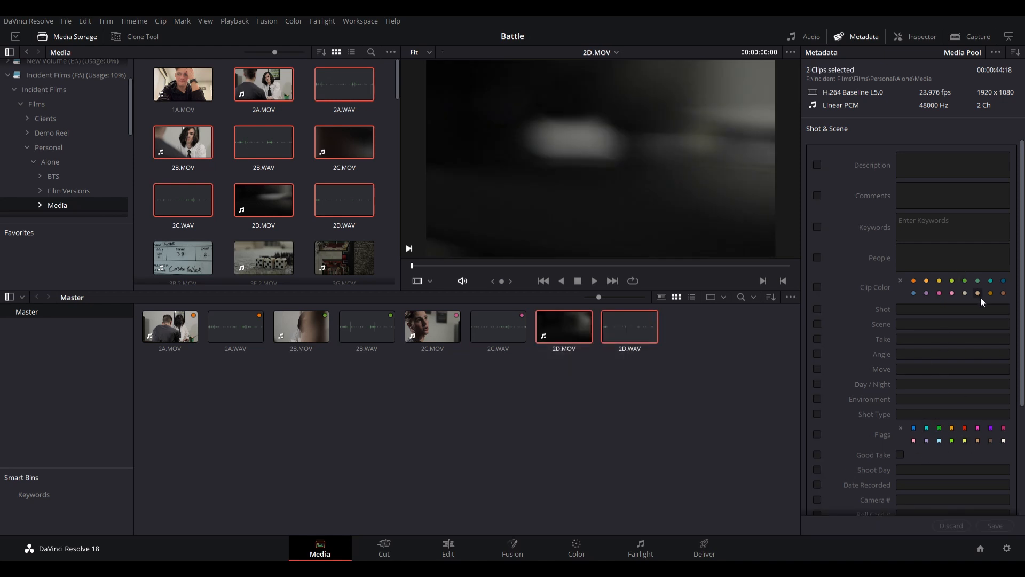
click(967, 293)
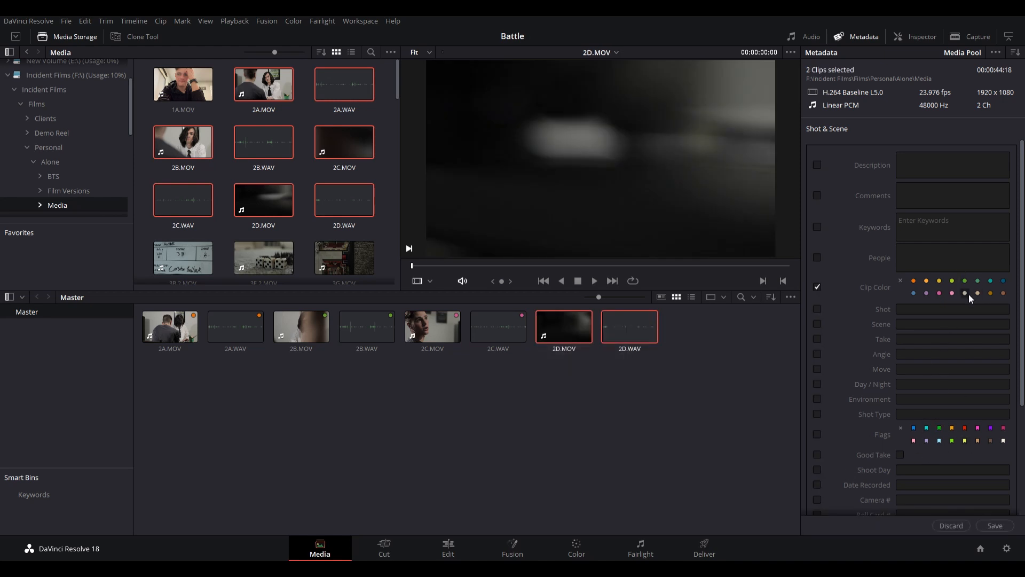
click(994, 526)
click(530, 307)
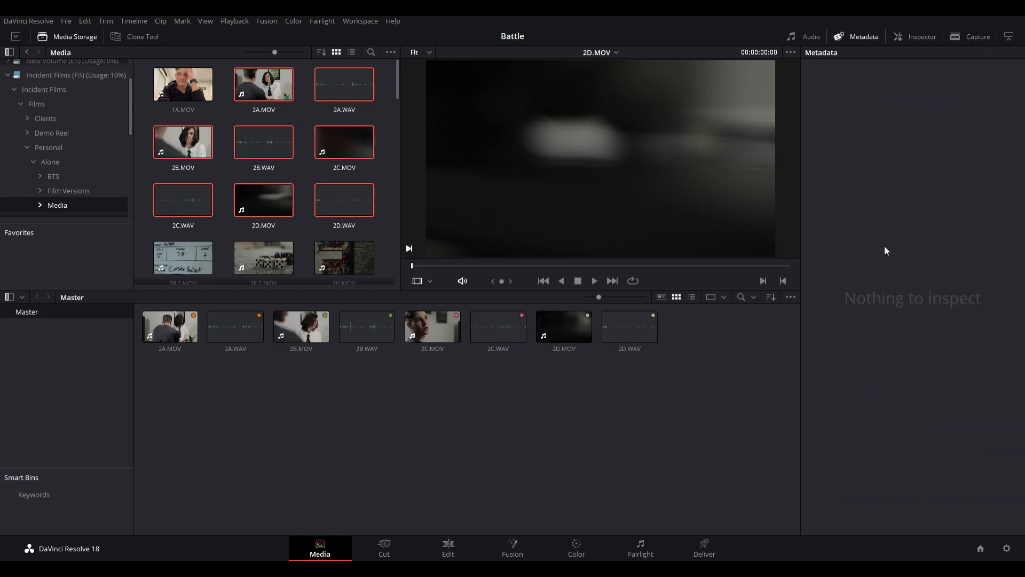
- Switch to the Edit page and enlarge the viewer area above the timeline
key(shift+4)
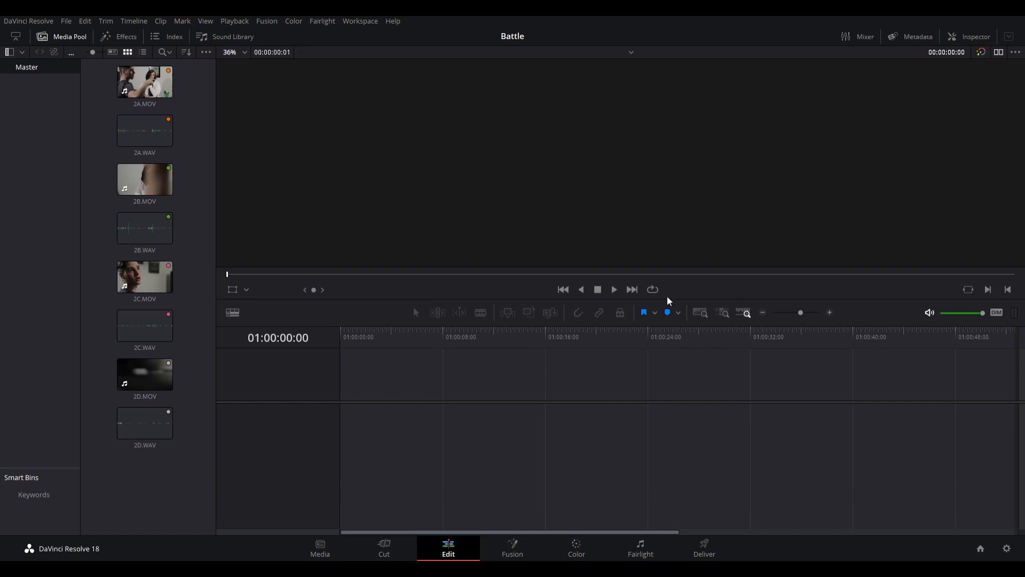
click(152, 74)
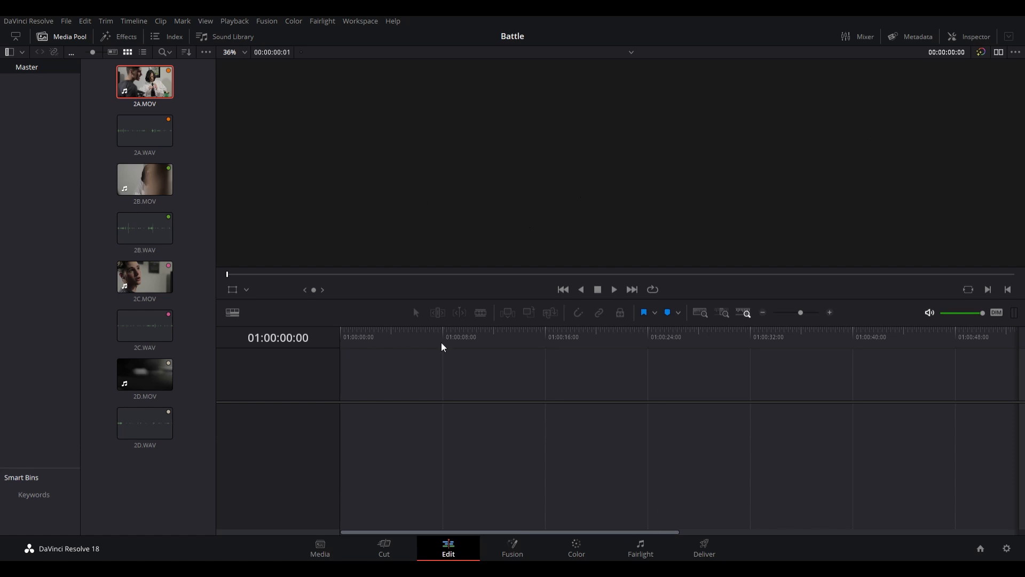
drag(538, 299, 590, 342)
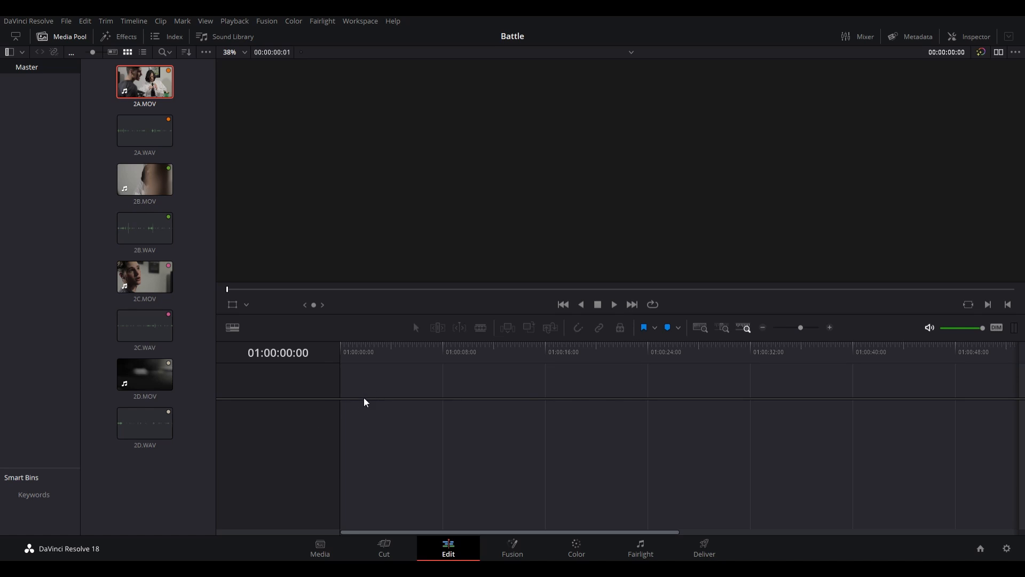
- Place 2C.MOV at the start of the empty timeline and undo the placement
drag(145, 277, 406, 425)
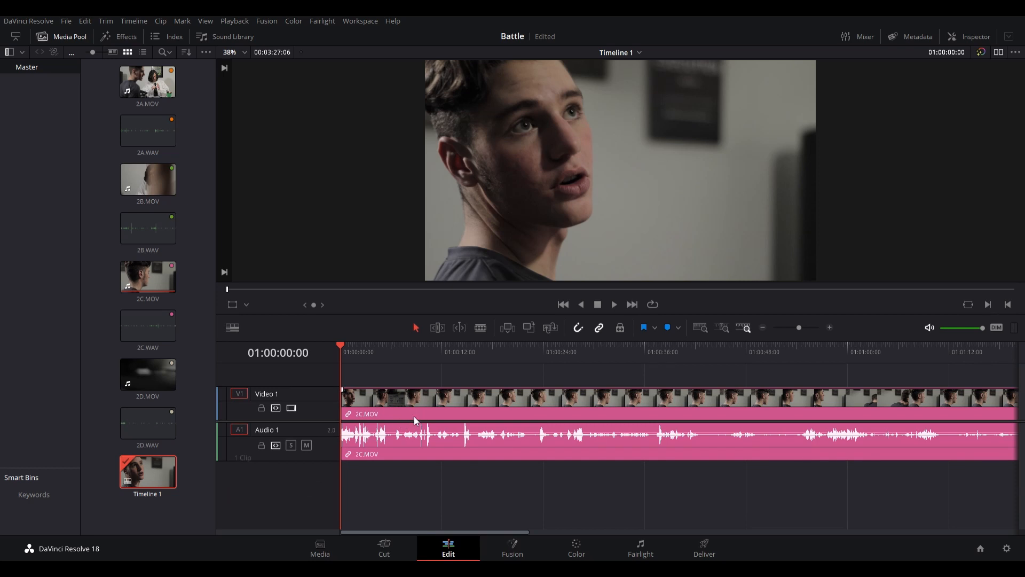
key(ctrl+z)
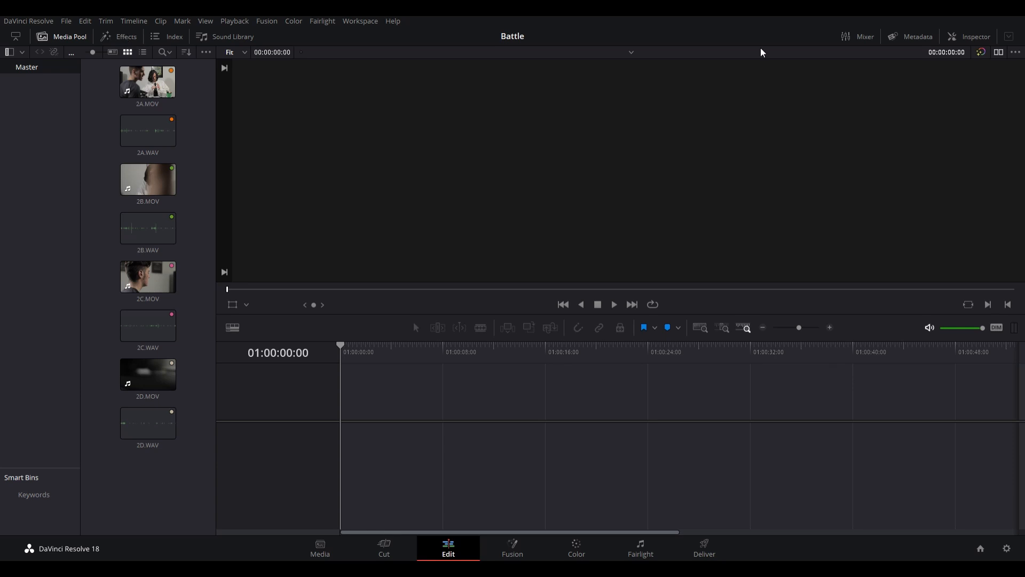
- Open the effects library and look through the available Video Transitions
click(116, 36)
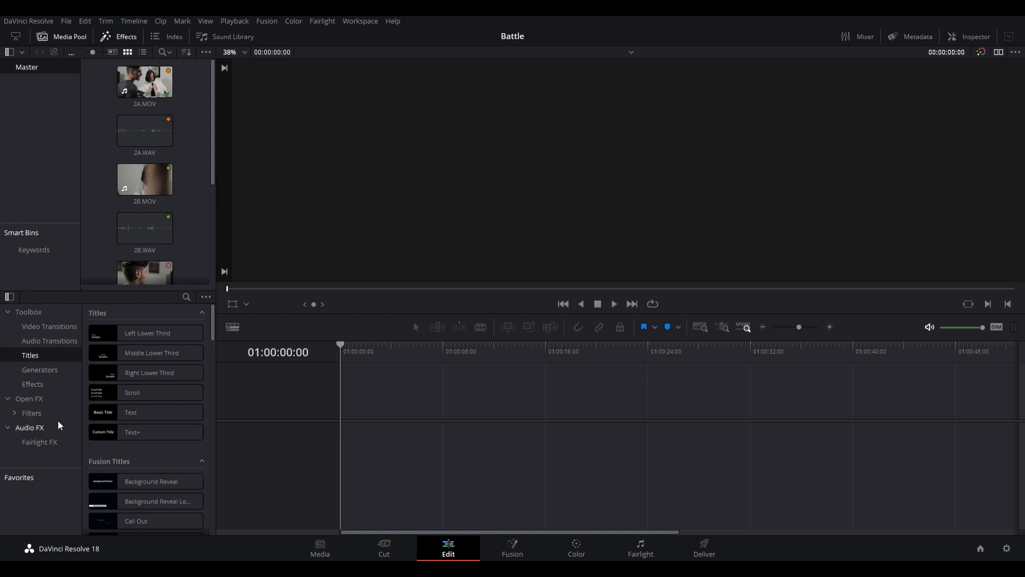
click(56, 324)
scroll(110, 384, down, 3)
scroll(116, 355, up, 3)
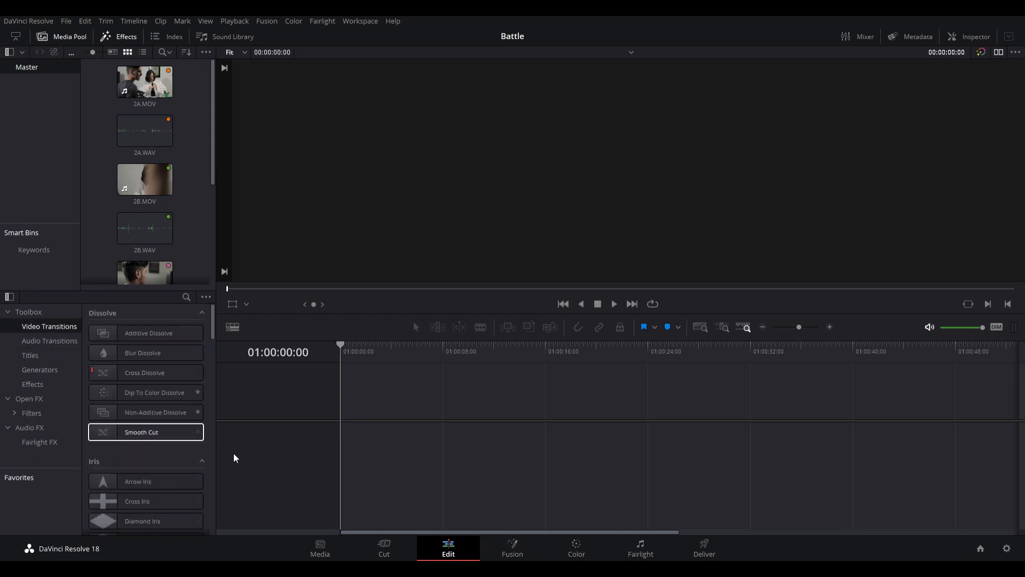
scroll(156, 388, down, 10)
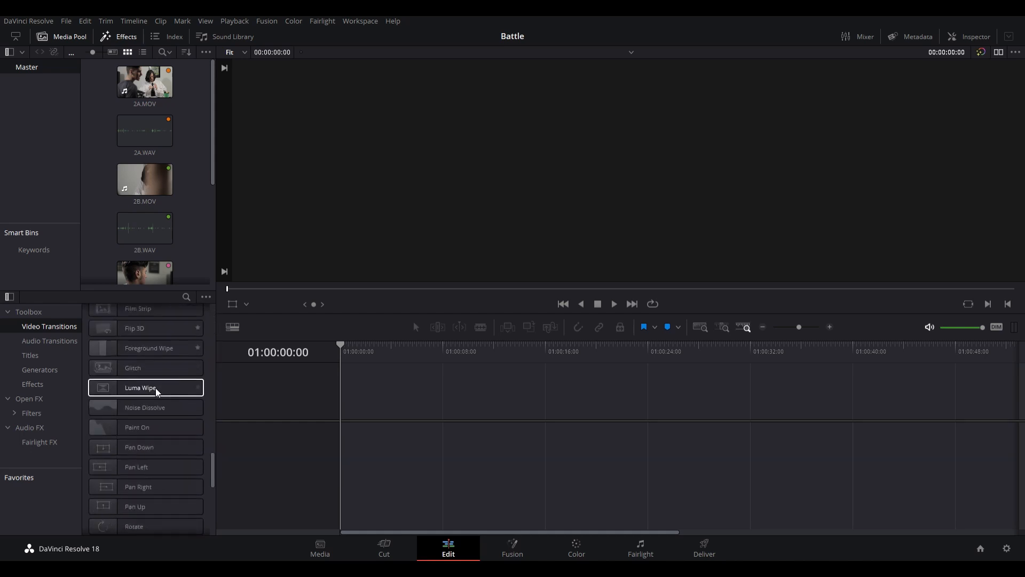
scroll(155, 388, down, 8)
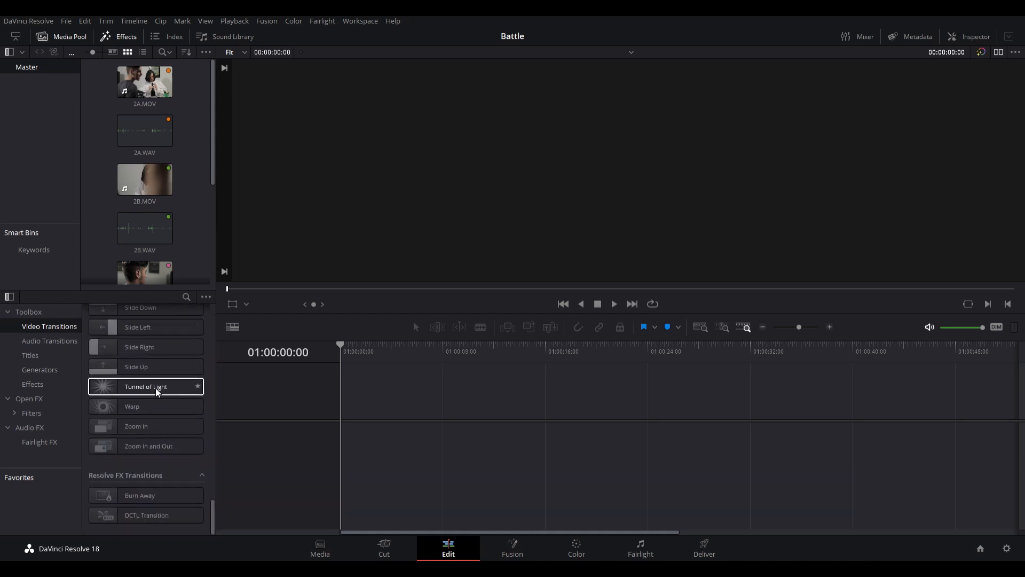
scroll(155, 387, up, 12)
scroll(155, 388, up, 5)
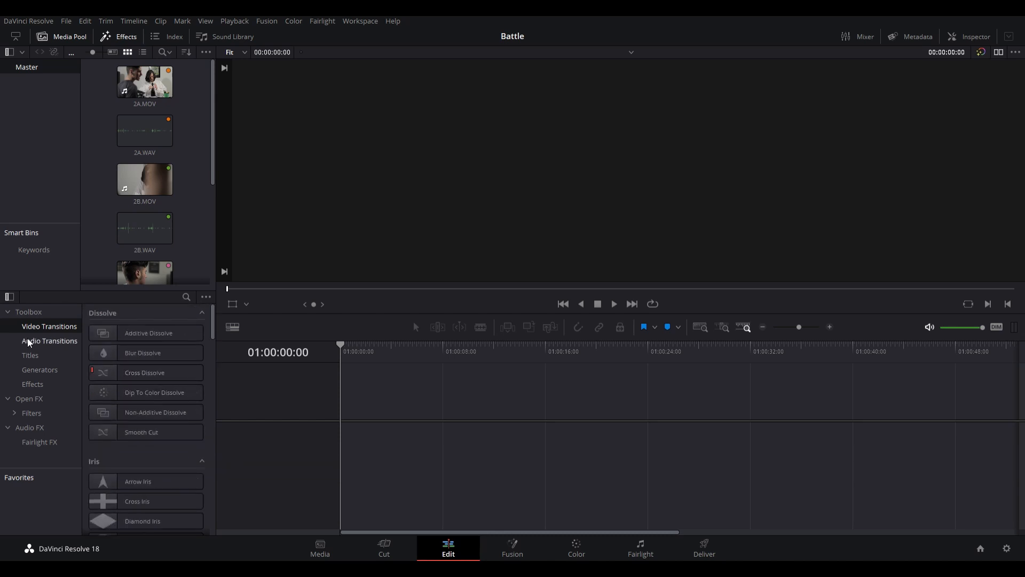
- Look through the Audio Transitions, Titles, Generators and Effects categories of the Toolbox
click(28, 340)
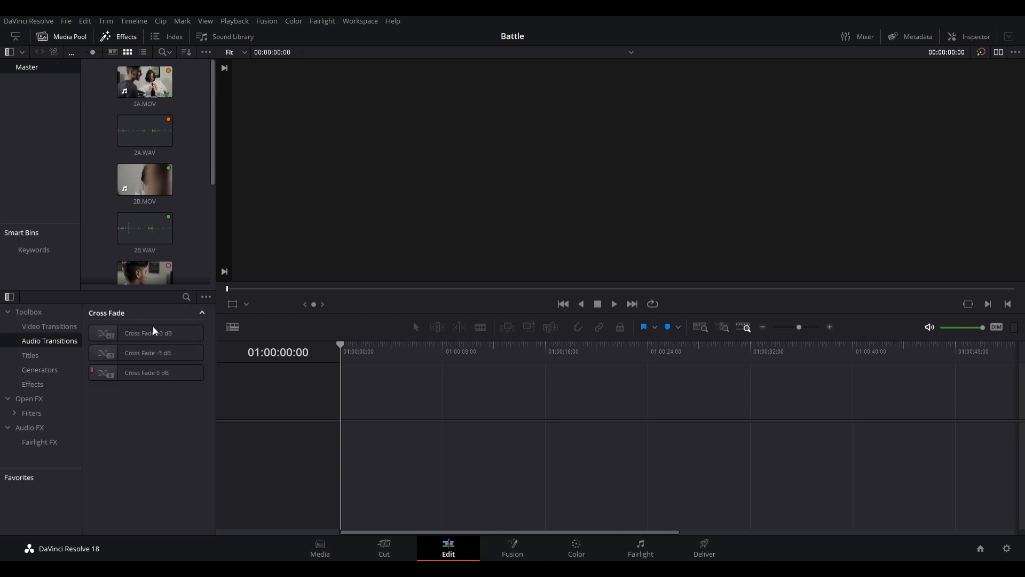
click(37, 358)
scroll(188, 425, down, 5)
scroll(188, 426, up, 5)
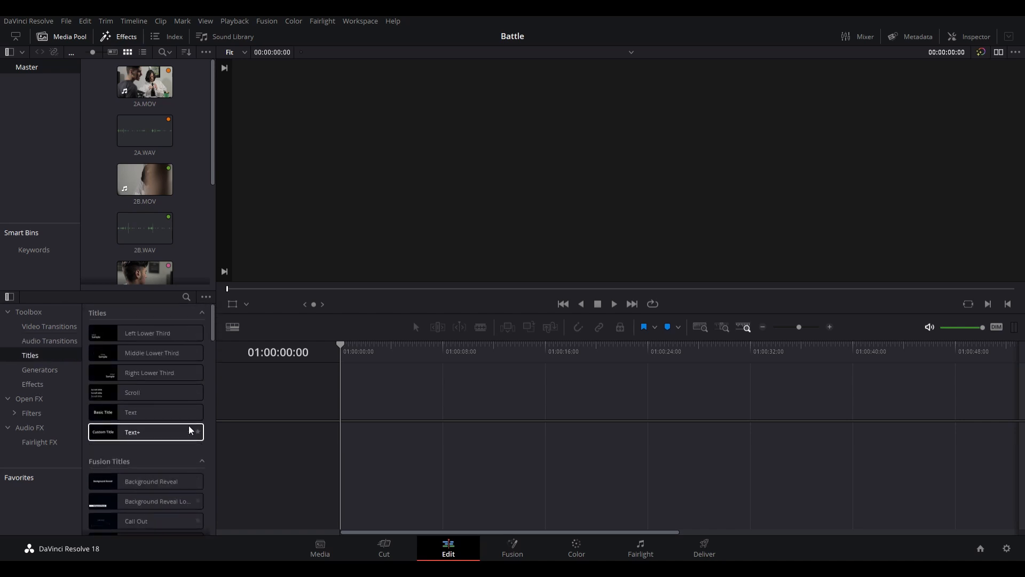
click(22, 372)
scroll(170, 423, down, 3)
scroll(175, 417, up, 3)
click(134, 362)
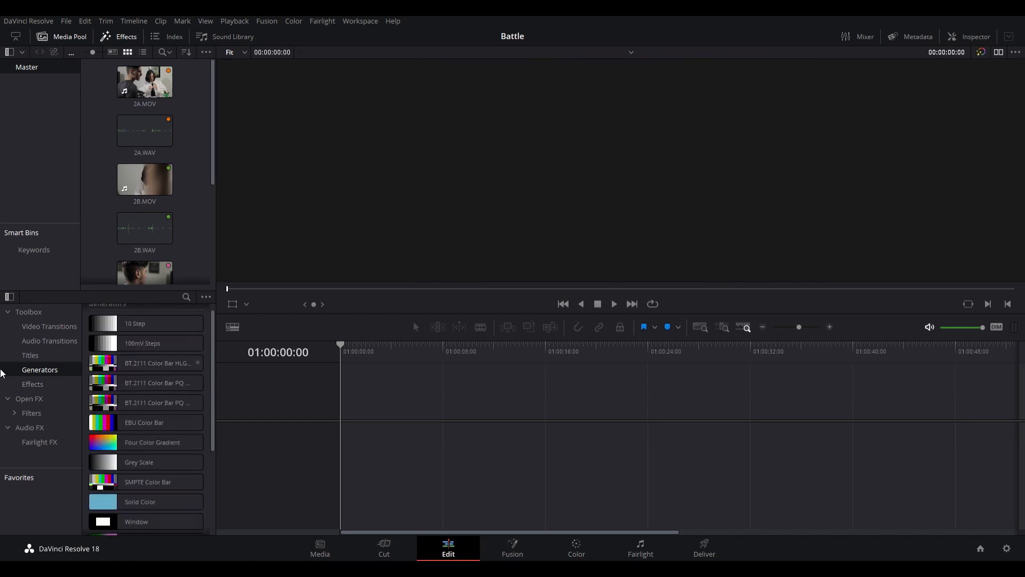
click(43, 384)
scroll(161, 364, down, 2)
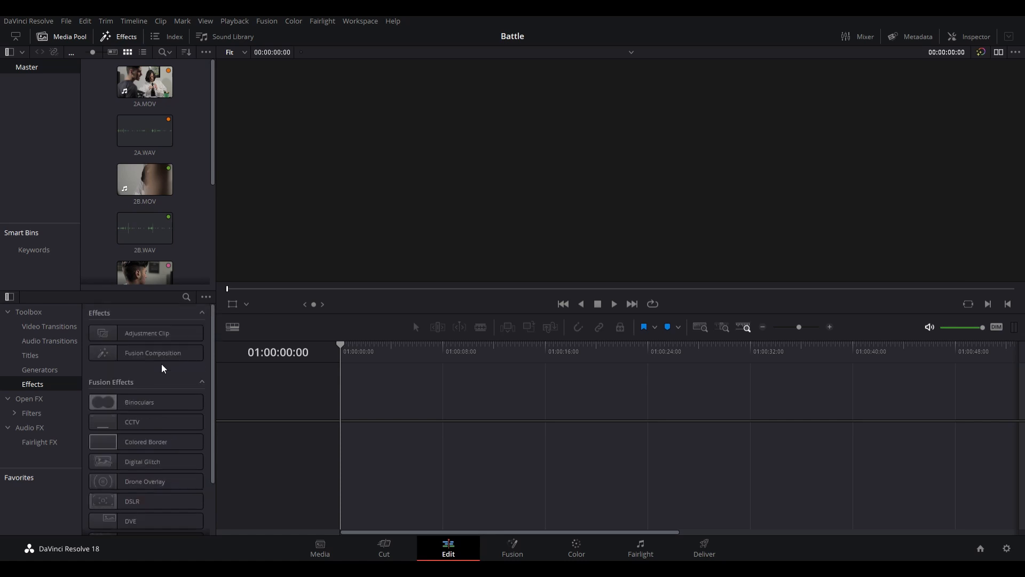
scroll(162, 368, up, 2)
- Examine the Open FX Filters and the Fairlight FX, and return to the full Toolbox listing
click(27, 411)
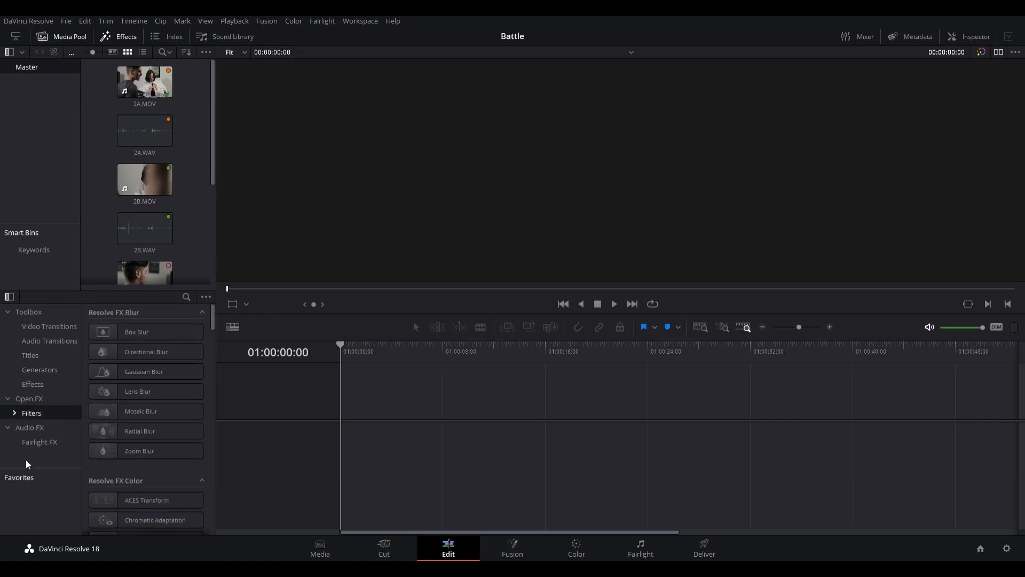
scroll(166, 403, down, 10)
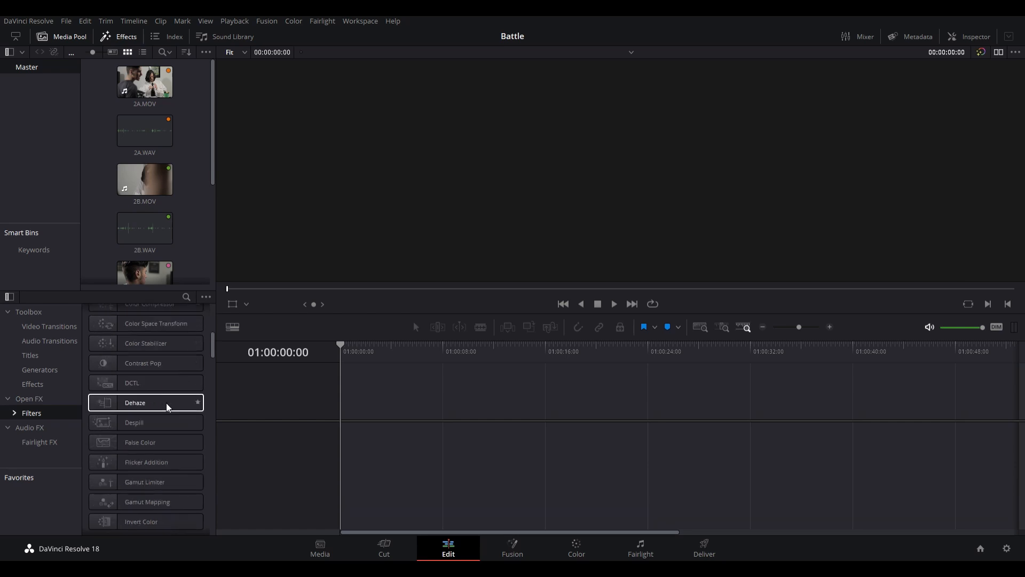
scroll(166, 407, down, 10)
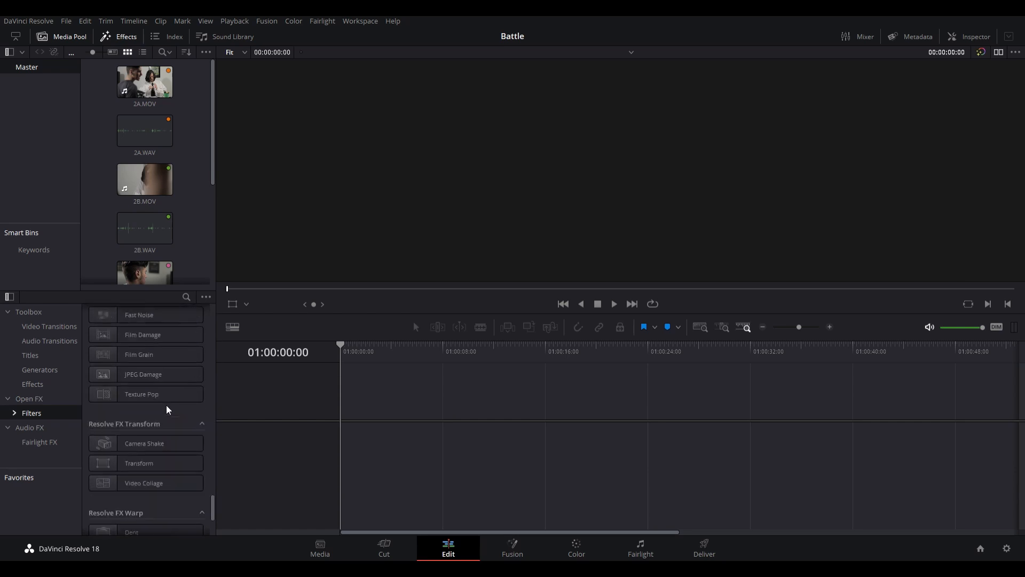
scroll(165, 406, up, 3)
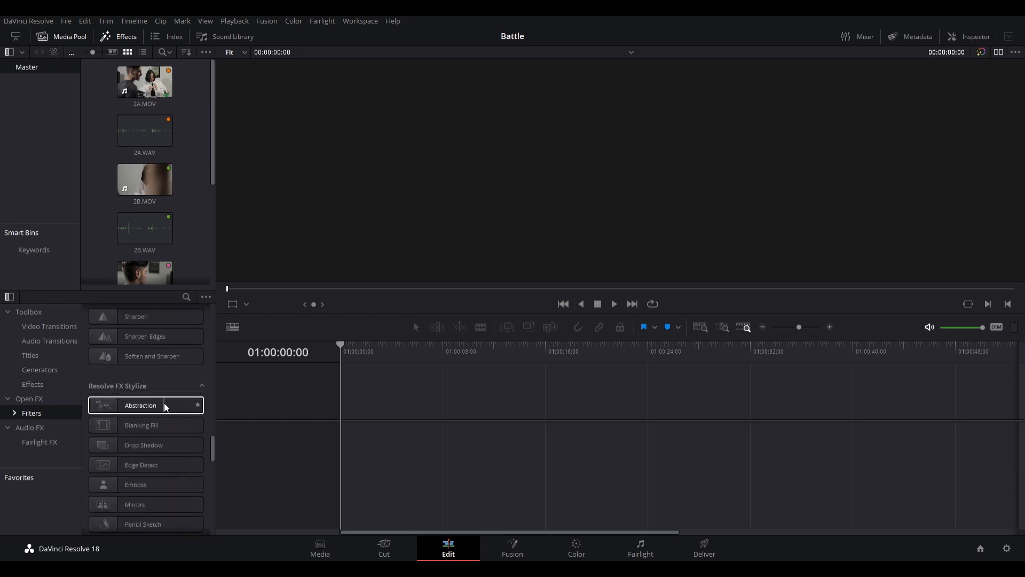
click(37, 442)
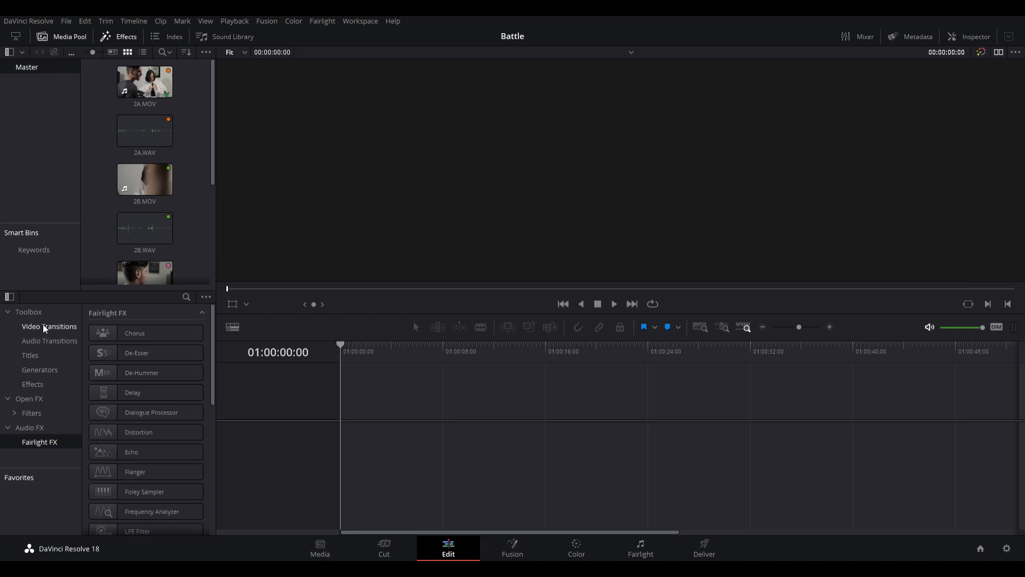
click(30, 316)
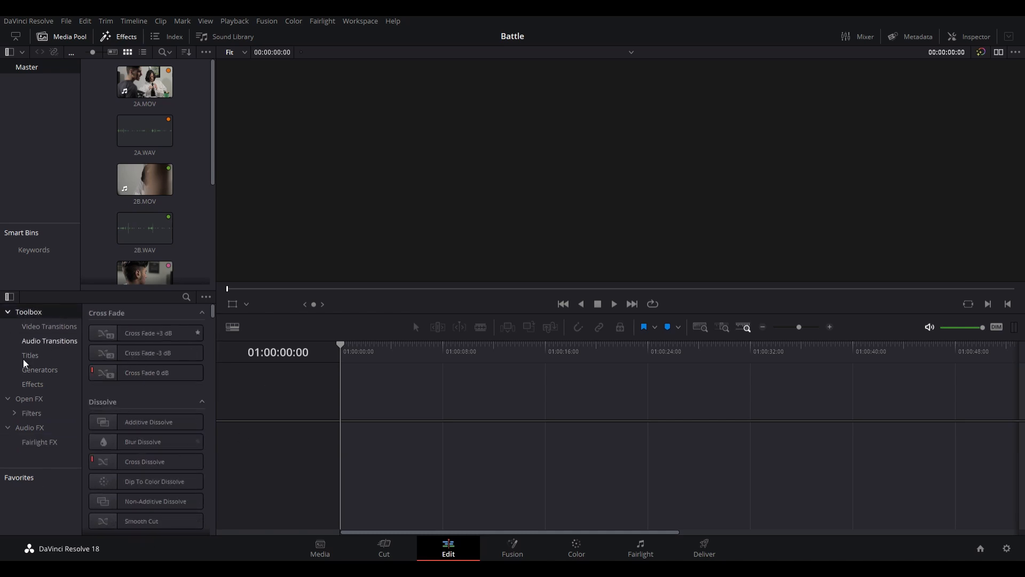
- Check the Edit Index and switch back to the effects library
click(179, 38)
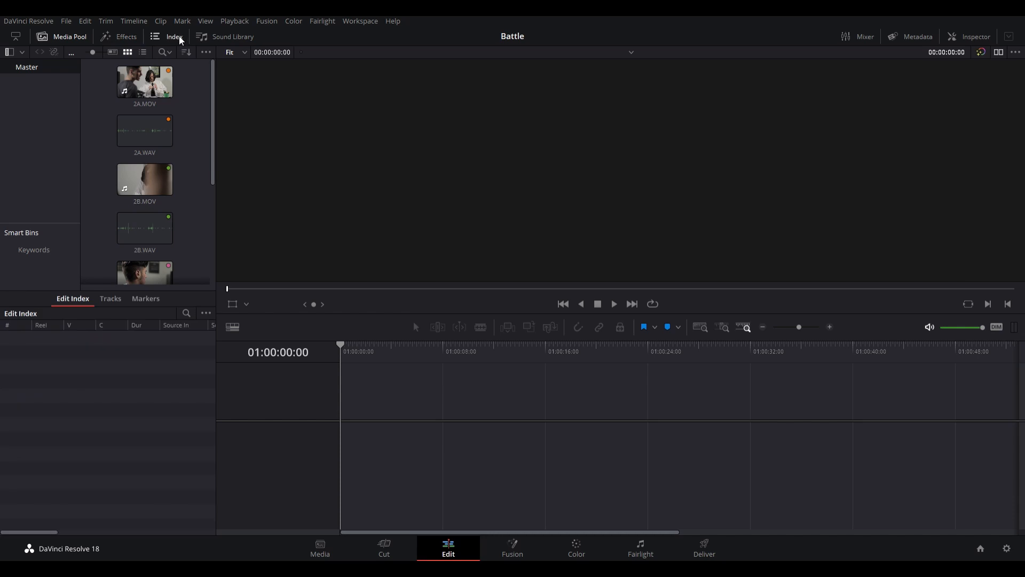
click(179, 37)
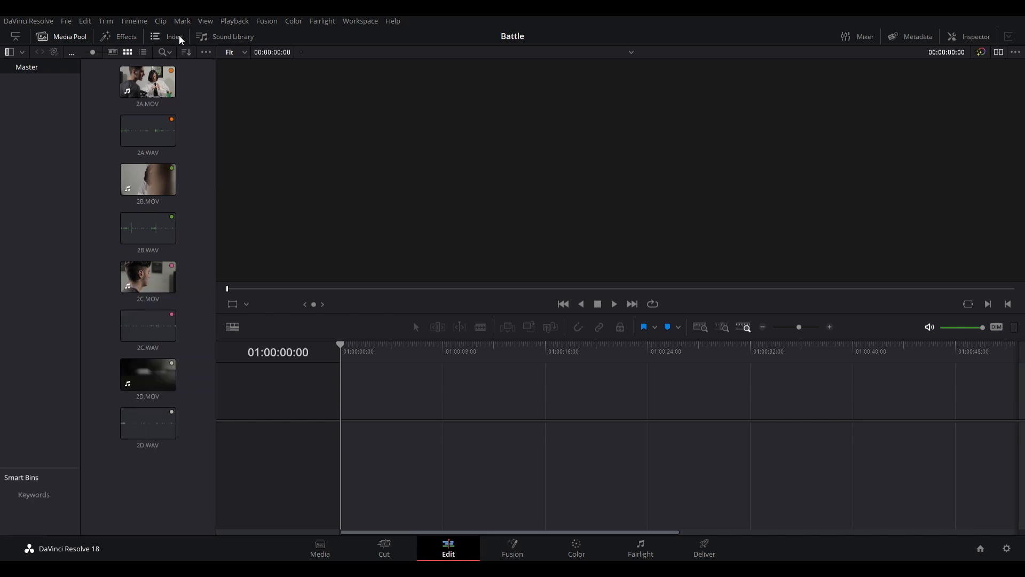
click(135, 39)
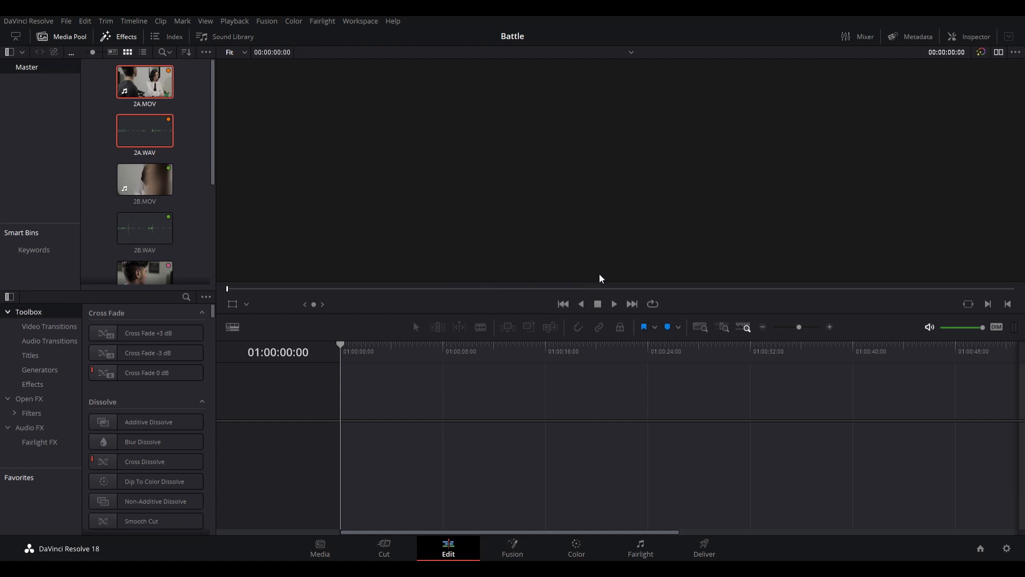
- Place 2A.MOV at the start of the empty timeline, creating a new timeline with its video and audio
click(142, 81)
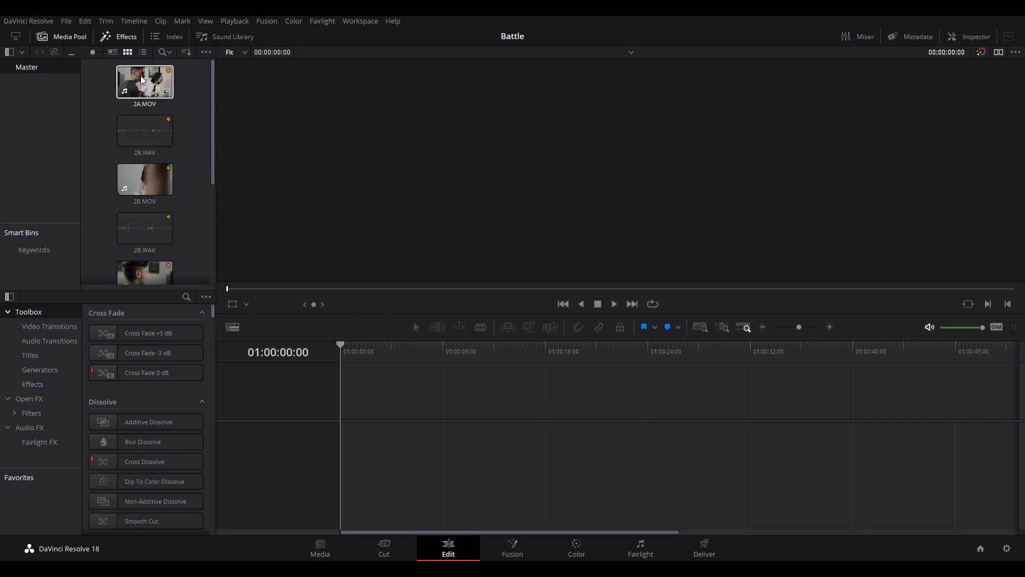
drag(142, 80, 357, 438)
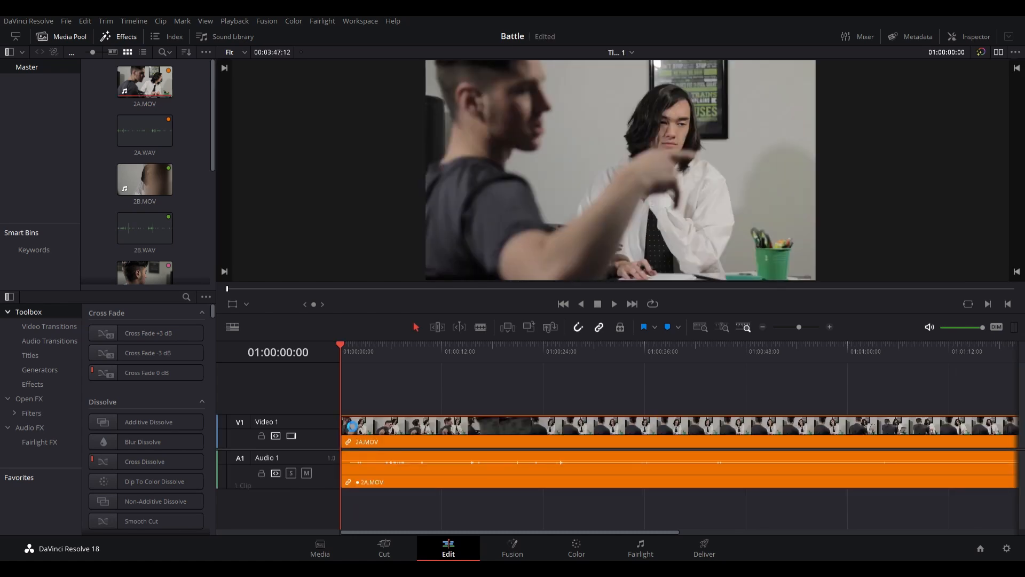
scroll(431, 441, down, 9)
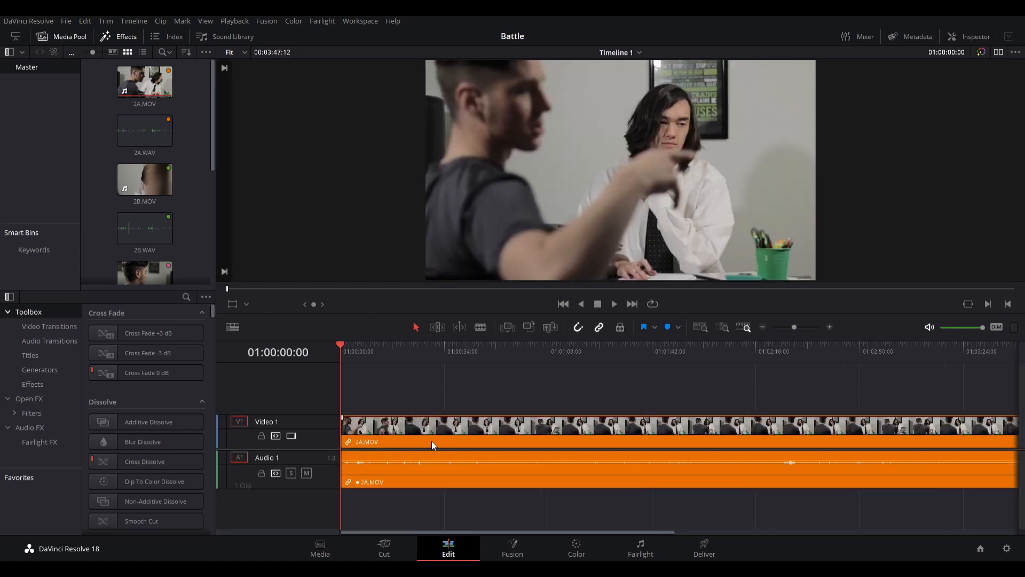
scroll(431, 441, up, 1)
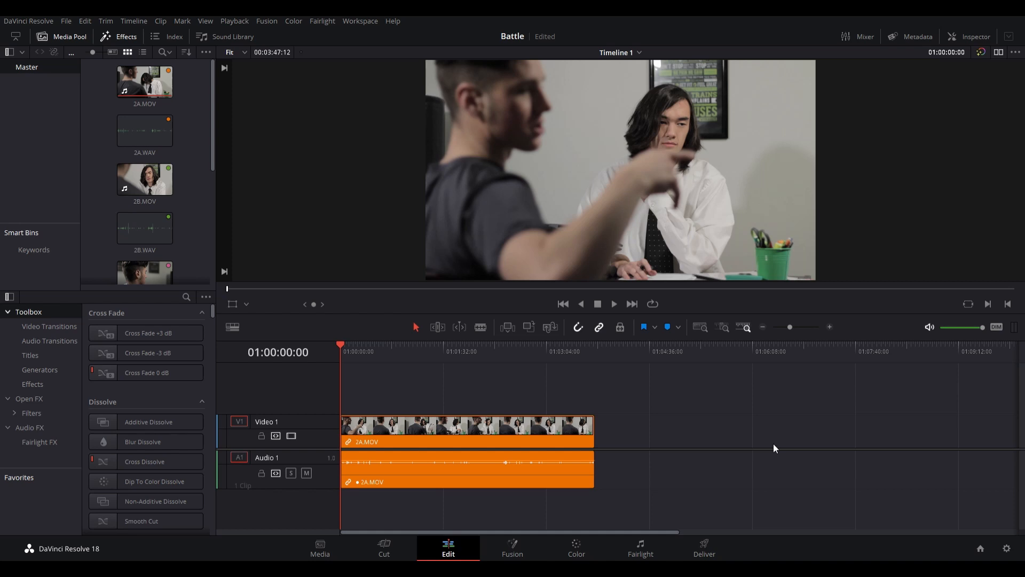
scroll(410, 477, up, 3)
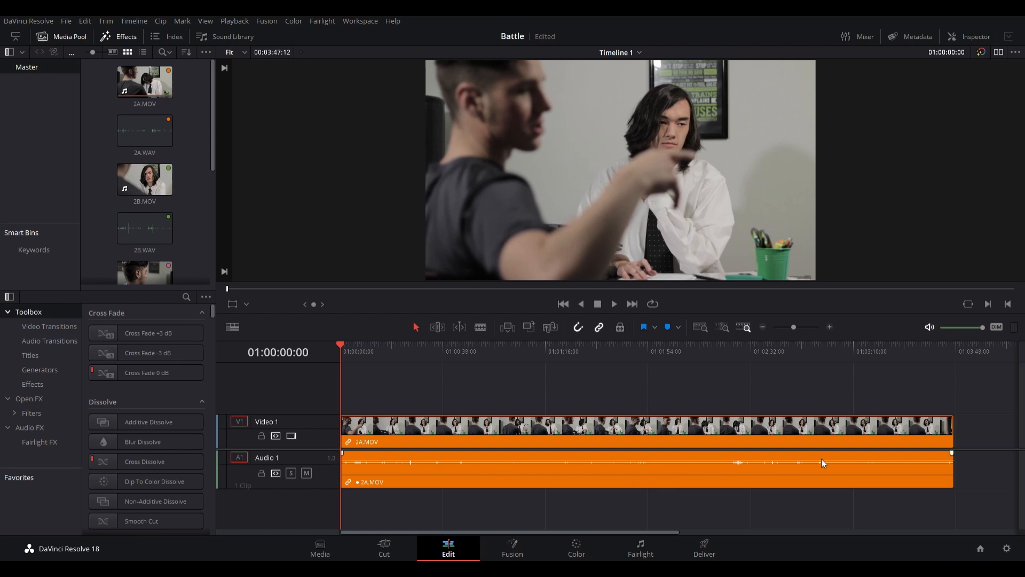
- Raise the volume of 2A.MOV's audio on Audio 1 and save the project
mouse_move(705, 465)
mouse_down()
mouse_move(672, 451)
mouse_move(690, 455)
mouse_up()
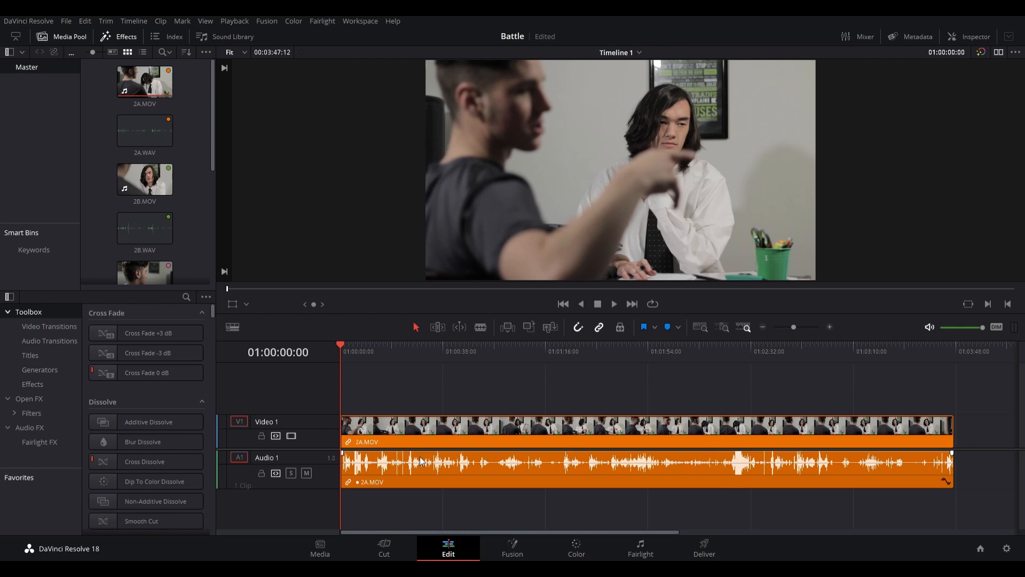
key(ctrl+s)
key(ctrl+minus)
key(ctrl+minus)
key(ctrl+minus)
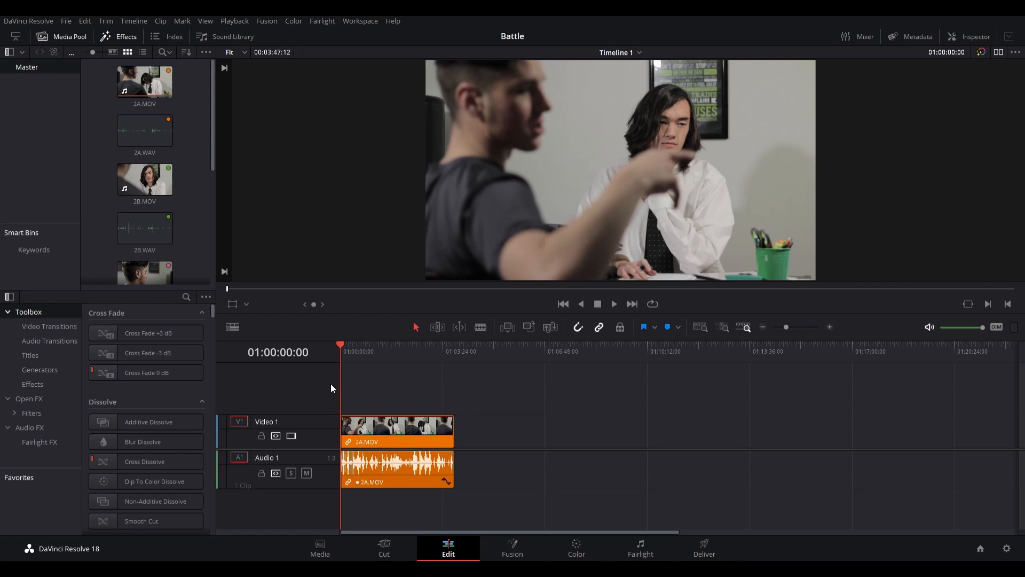
- Place 2B.MOV and 2B.WAV on the timeline after 2A.MOV, leaving a gap, and delete 2B.WAV from Audio 1
click(123, 177)
ctrl+click(150, 239)
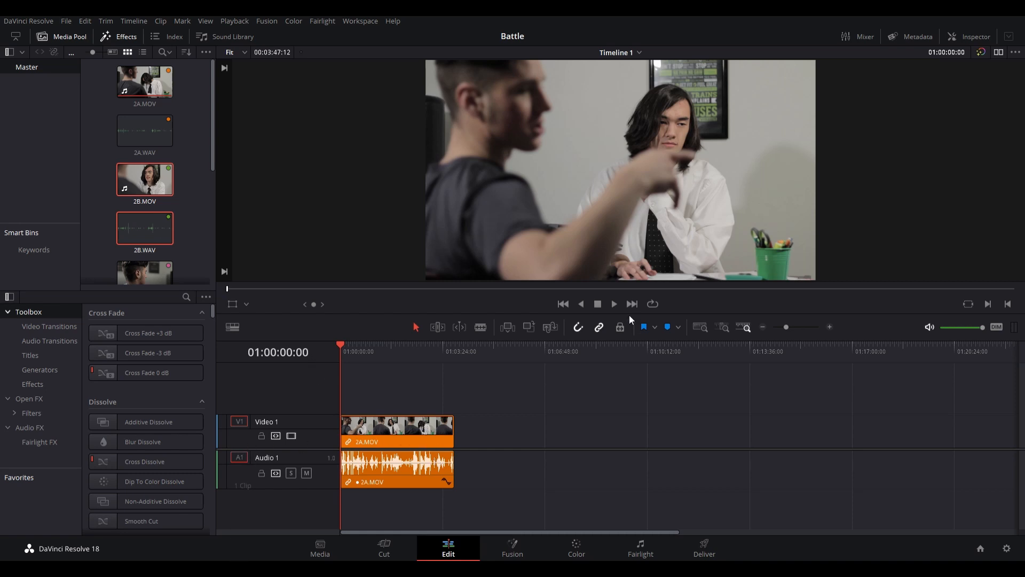
drag(153, 180, 508, 435)
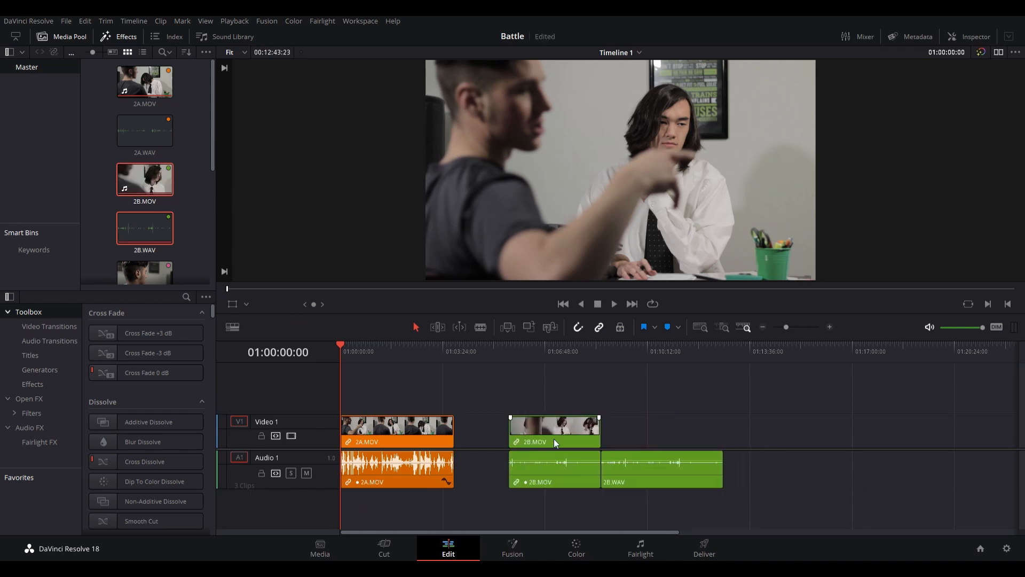
click(679, 482)
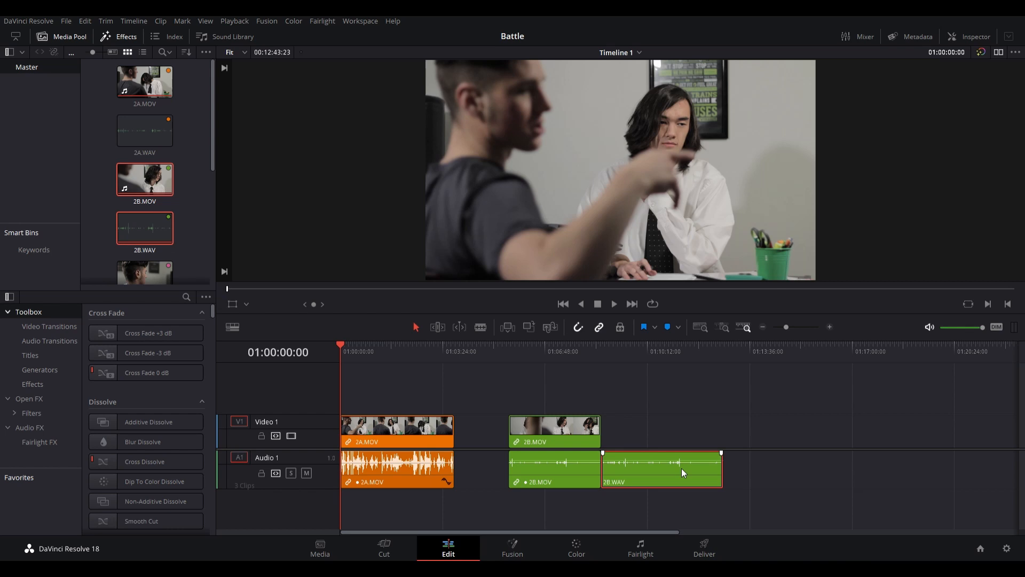
key(Delete)
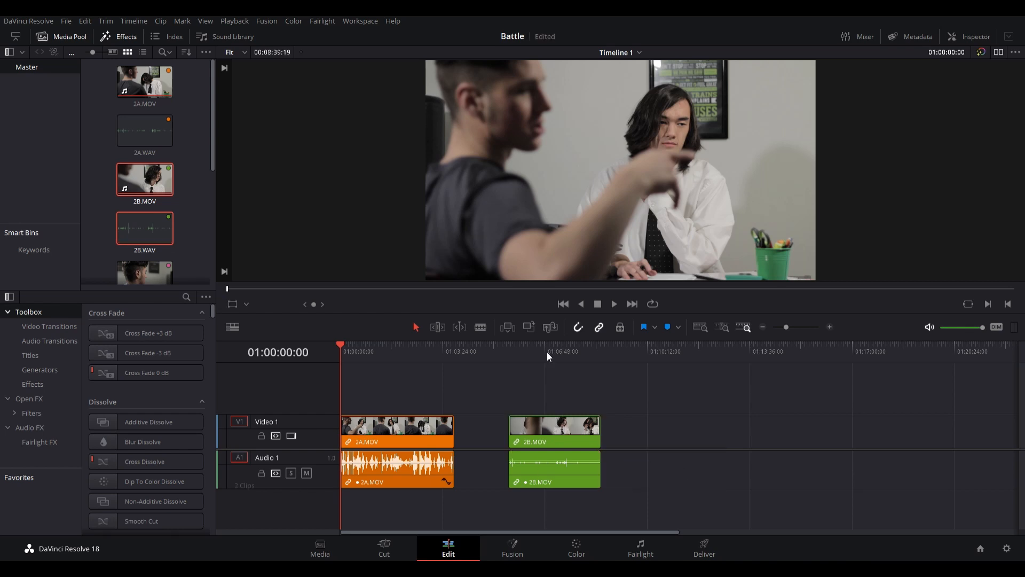
- Place 2C.MOV and 2C.WAV on the timeline after 2B.MOV, leaving a gap, and delete 2C.WAV from Audio 1
scroll(164, 248, down, 3)
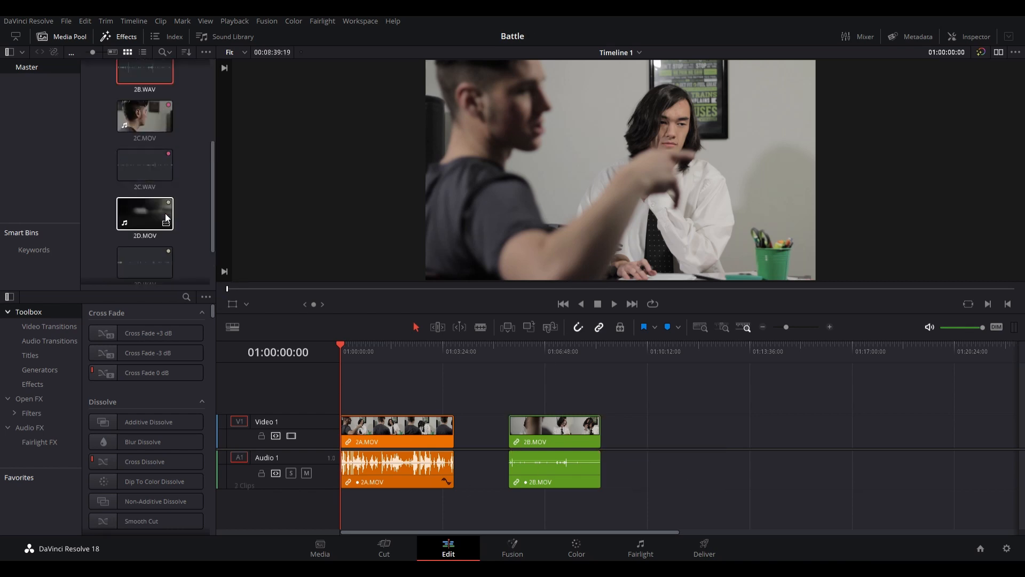
click(162, 117)
ctrl+click(158, 168)
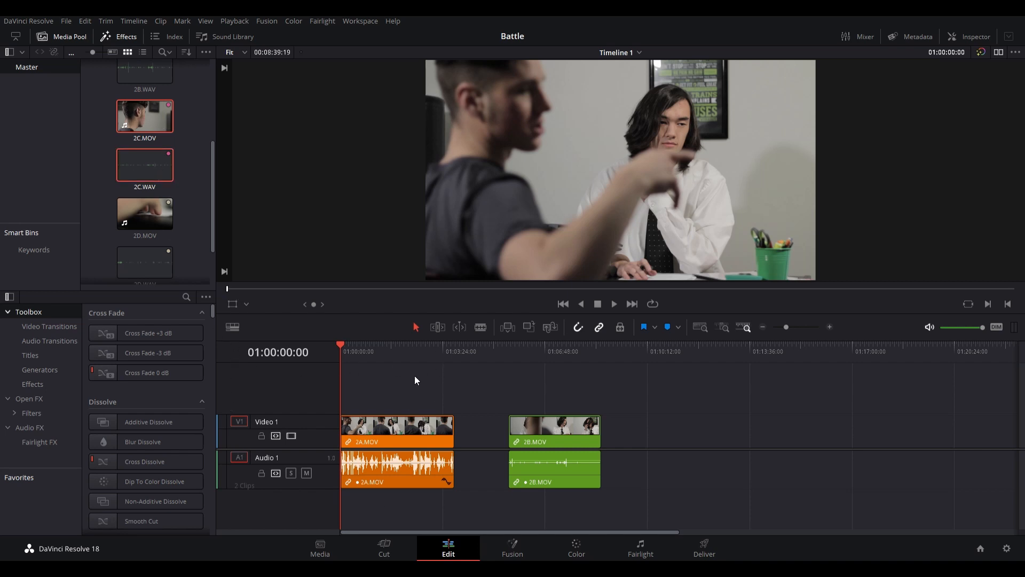
drag(137, 165, 667, 465)
click(768, 479)
key(Delete)
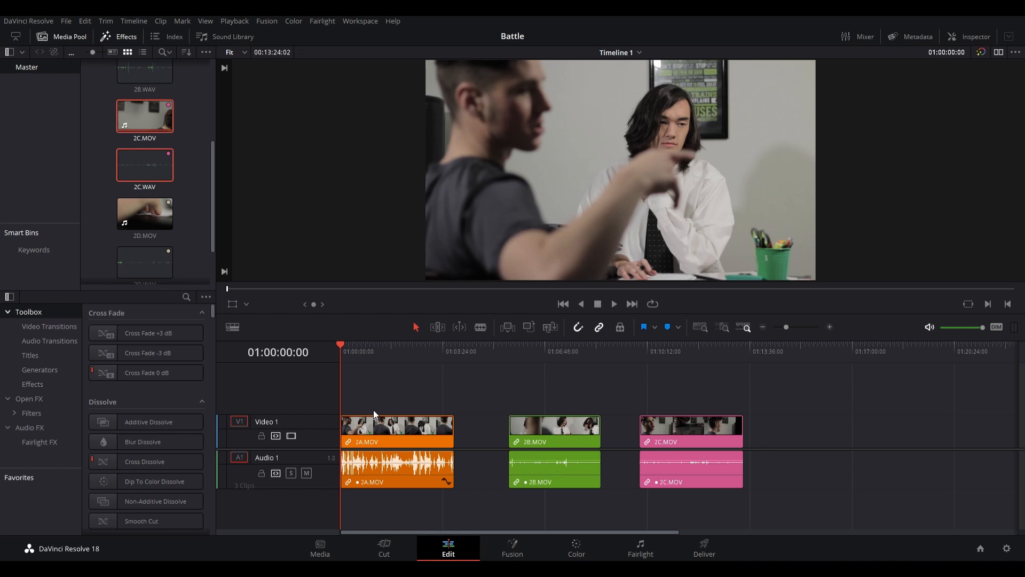
- Place only 2D.MOV, without 2D.WAV, on the timeline after 2C.MOV, leaving a small gap
scroll(122, 203, down, 2)
click(141, 151)
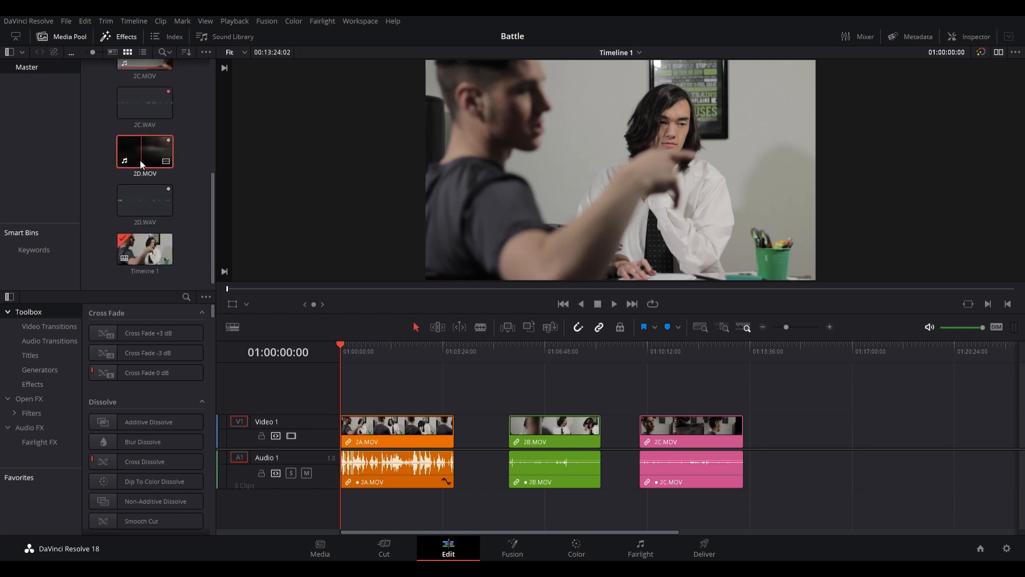
ctrl+click(136, 198)
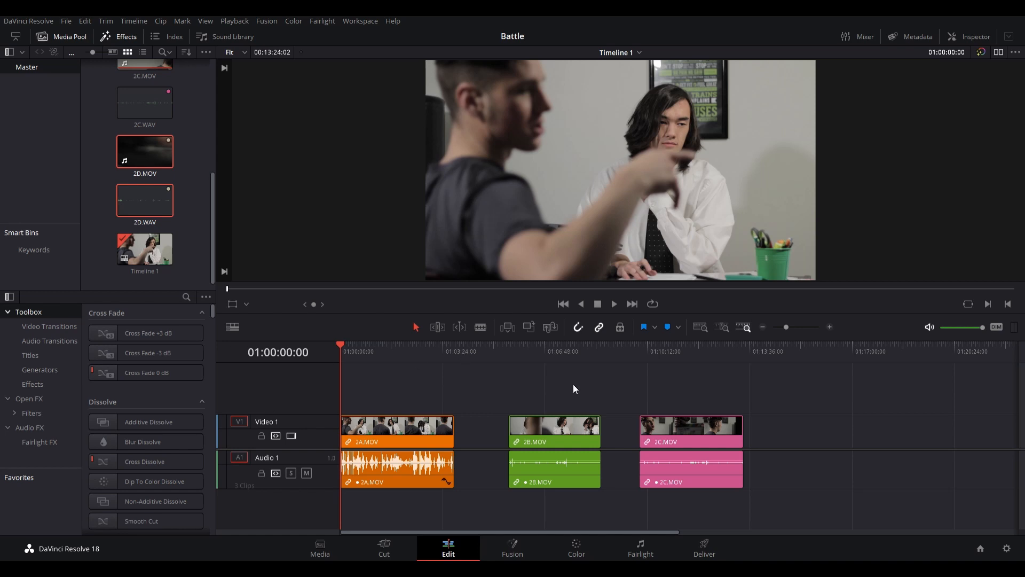
click(208, 169)
drag(148, 156, 791, 453)
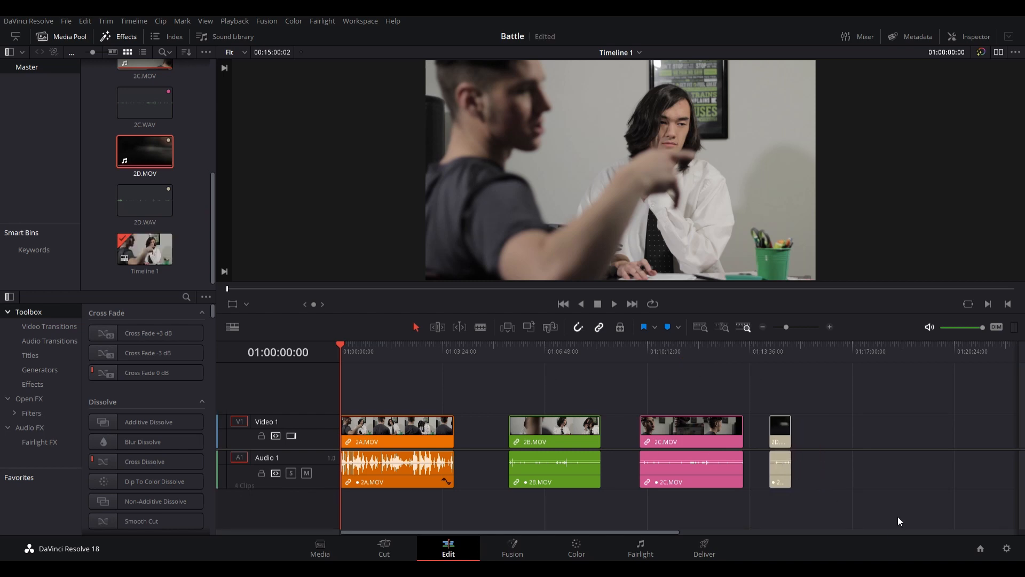
- Raise the audio volume of the 2B.MOV, 2C.MOV and 2D.MOV clips on Audio 1
drag(559, 461, 536, 454)
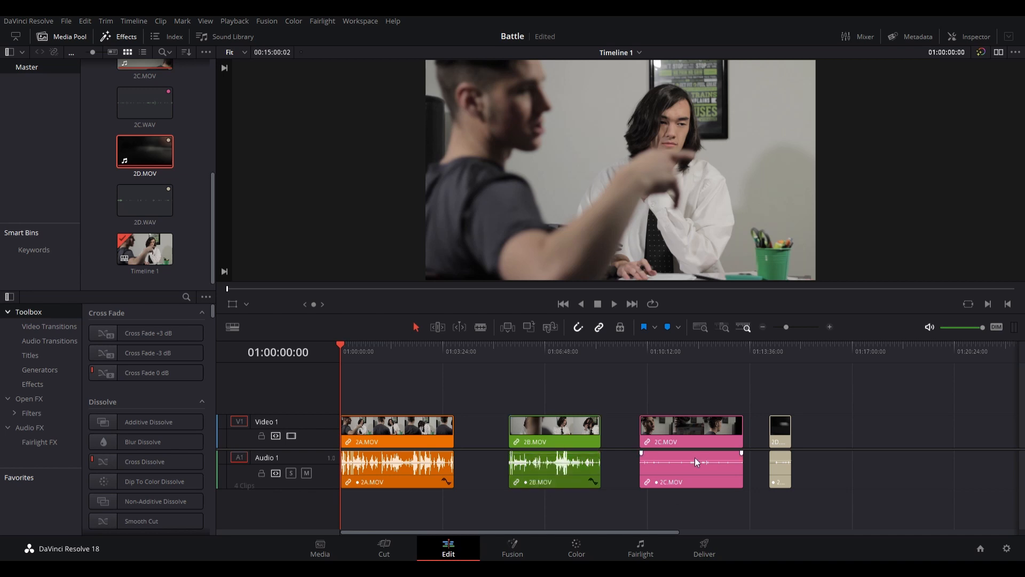
drag(697, 463, 696, 457)
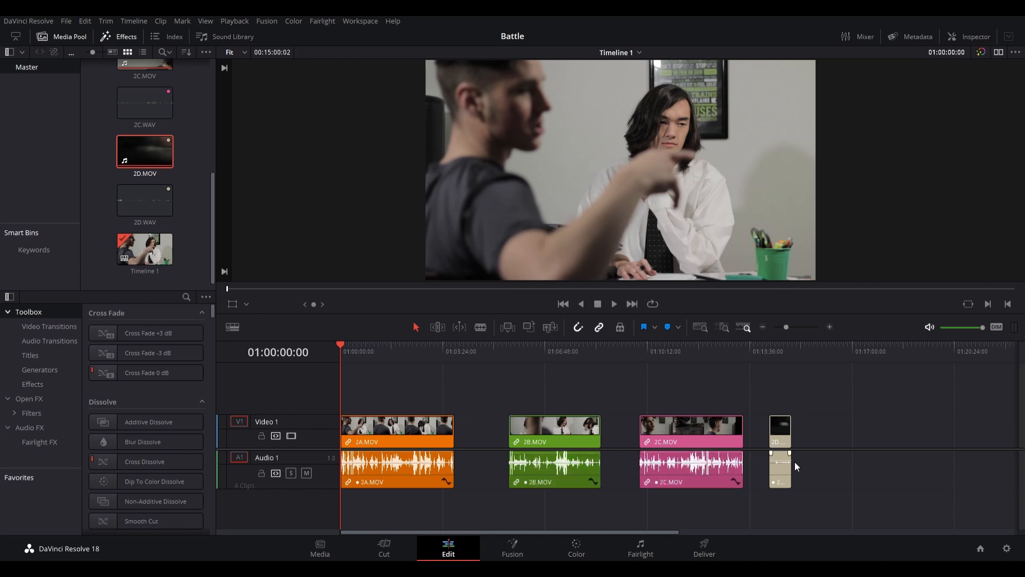
drag(784, 463, 784, 458)
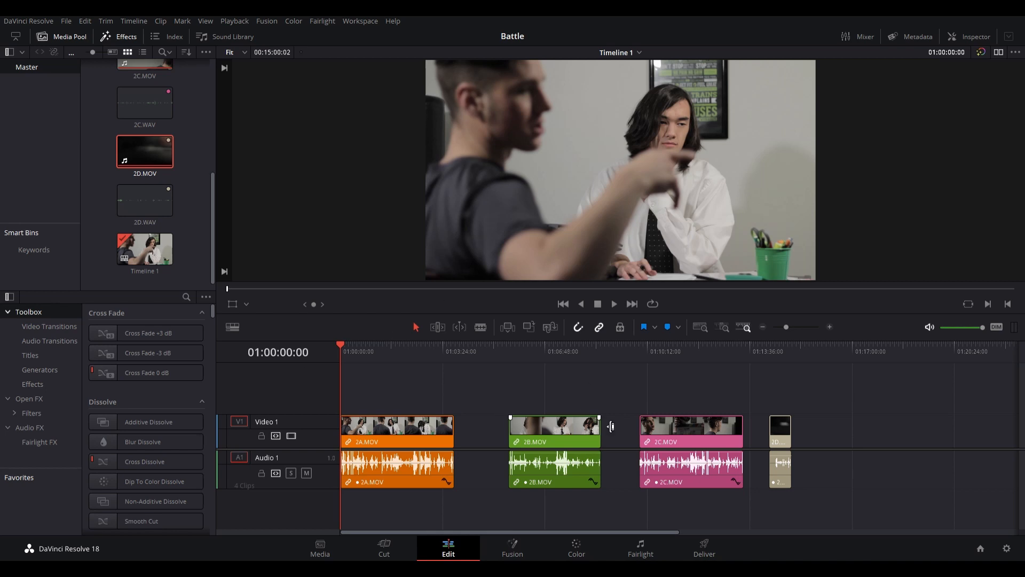
- Open the Inspector for 2A.MOV and examine its video Transform, Cropping, Dynamic Zoom and Composite settings
click(954, 35)
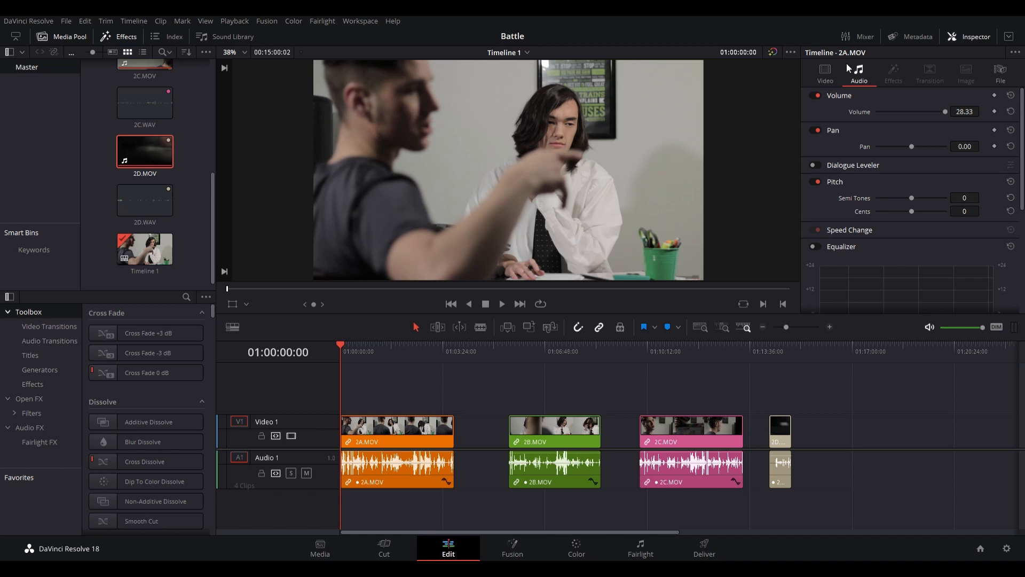
click(826, 73)
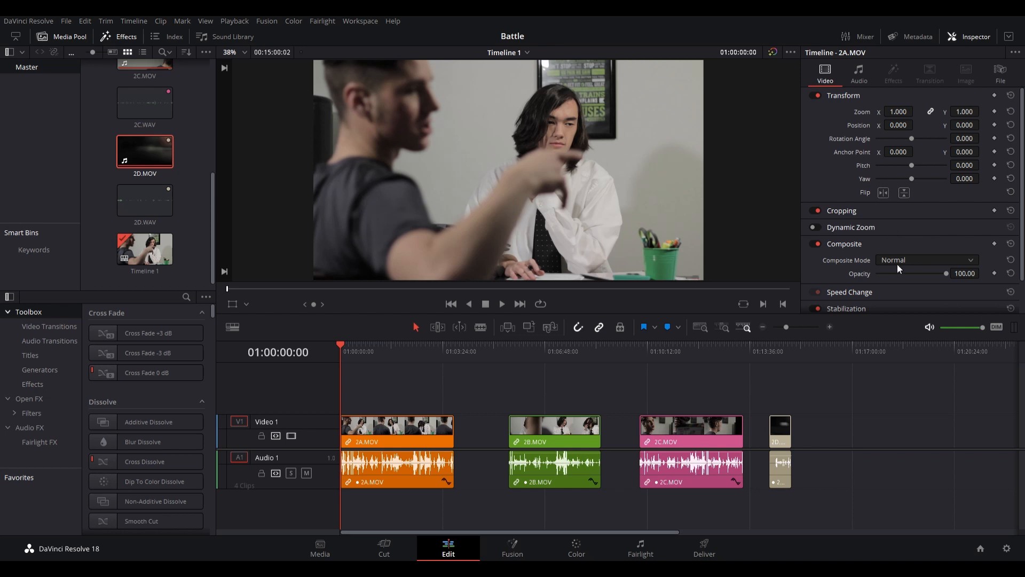
scroll(886, 237, down, 2)
scroll(886, 236, up, 2)
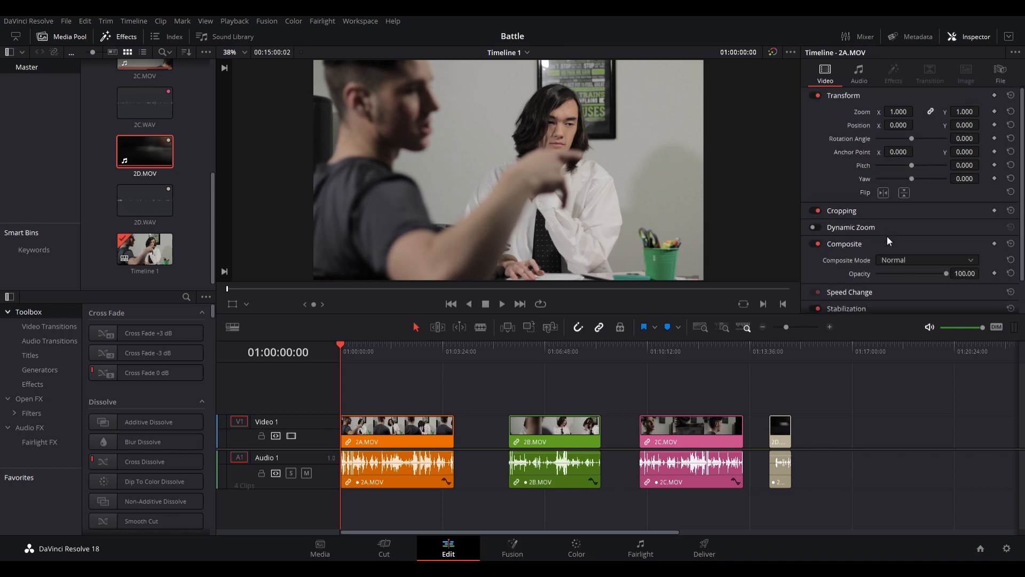
click(899, 210)
scroll(919, 227, down, 1)
scroll(898, 225, up, 1)
click(863, 207)
click(883, 228)
click(884, 229)
scroll(886, 213, down, 1)
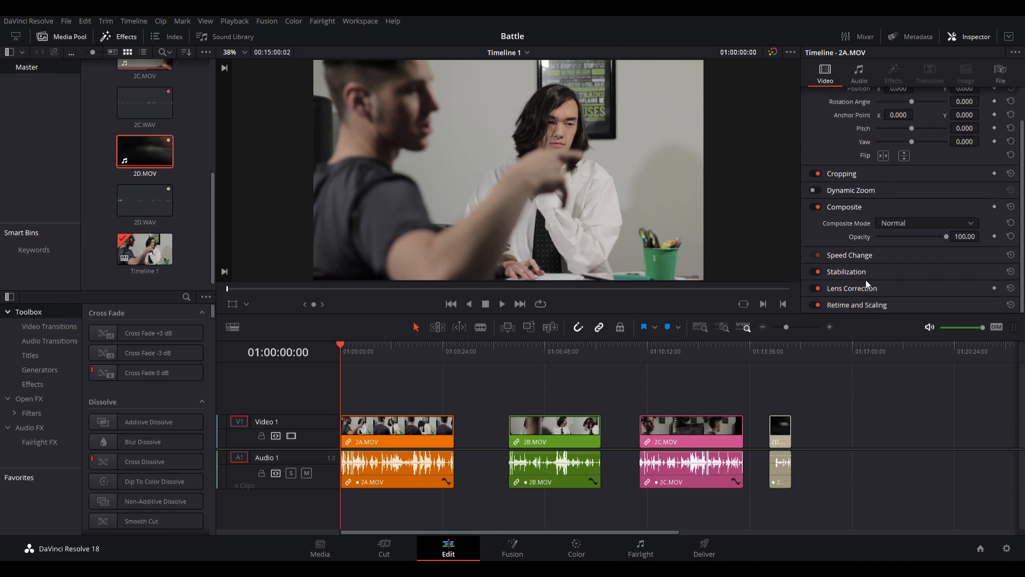
- Examine 2A.MOV's Speed Change and Stabilization settings, check its audio settings, and return to the video settings
click(885, 258)
scroll(885, 258, down, 1)
scroll(881, 240, up, 1)
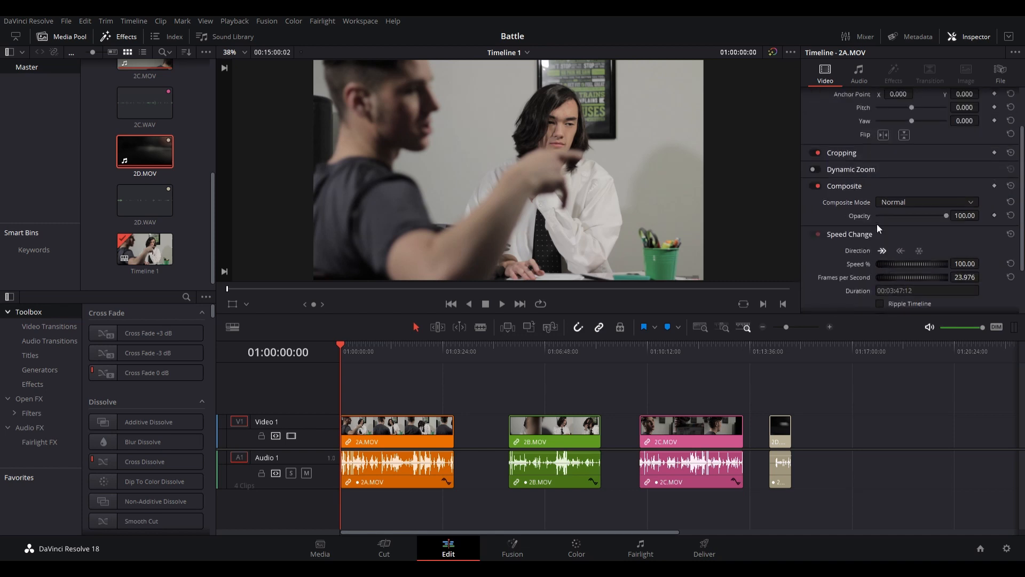
click(875, 250)
click(872, 272)
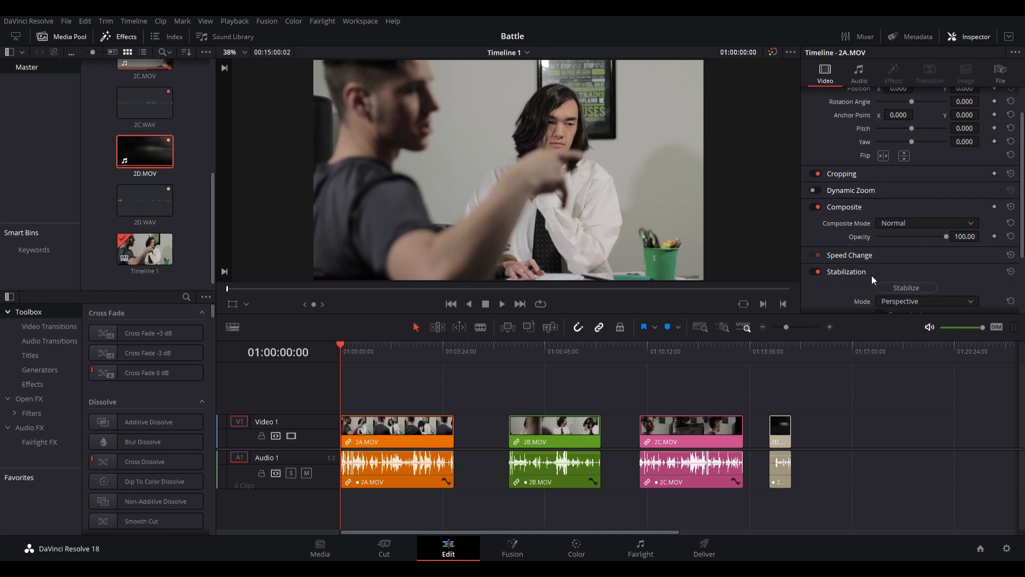
scroll(871, 274, down, 2)
click(879, 173)
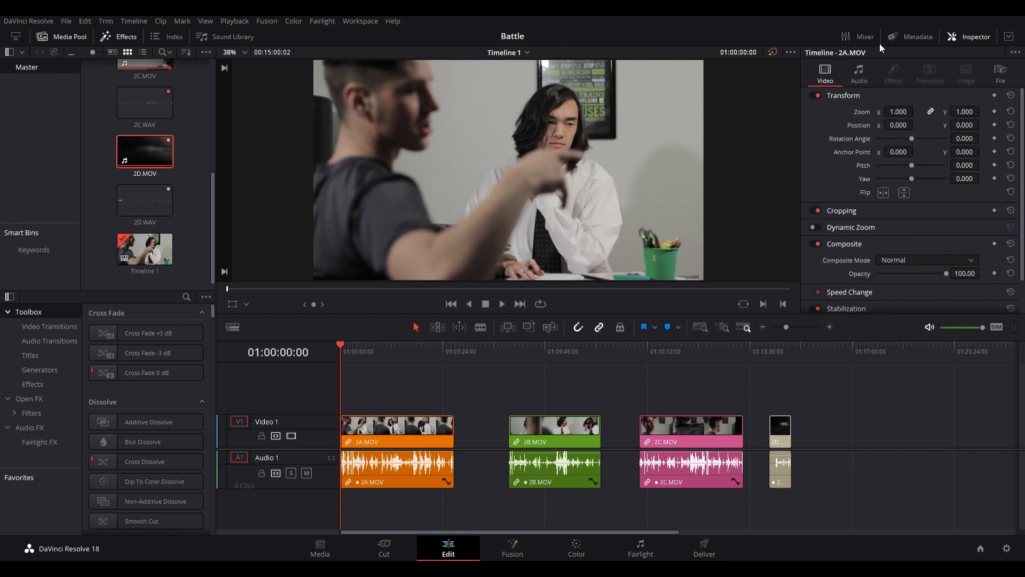
click(868, 81)
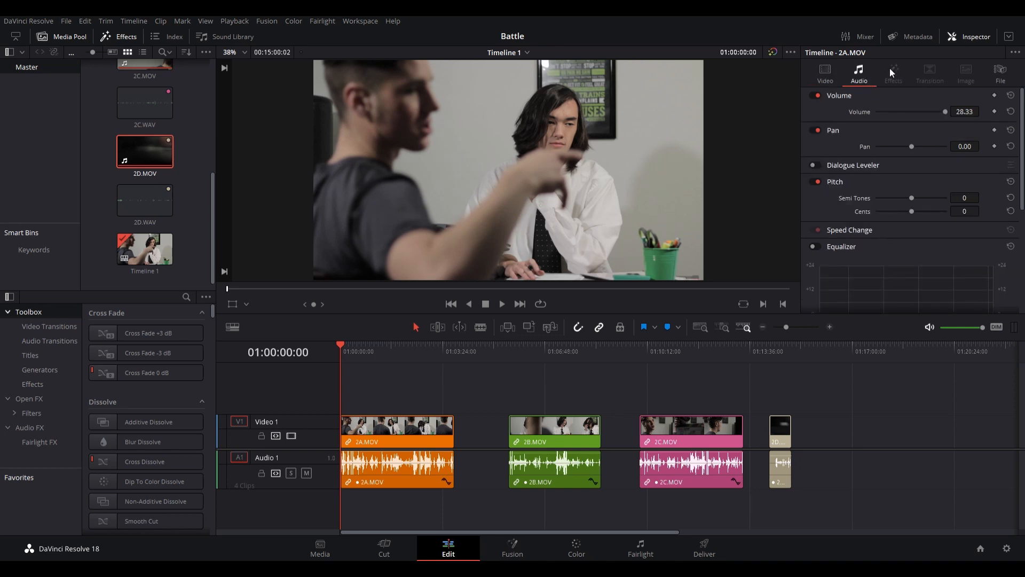
click(825, 74)
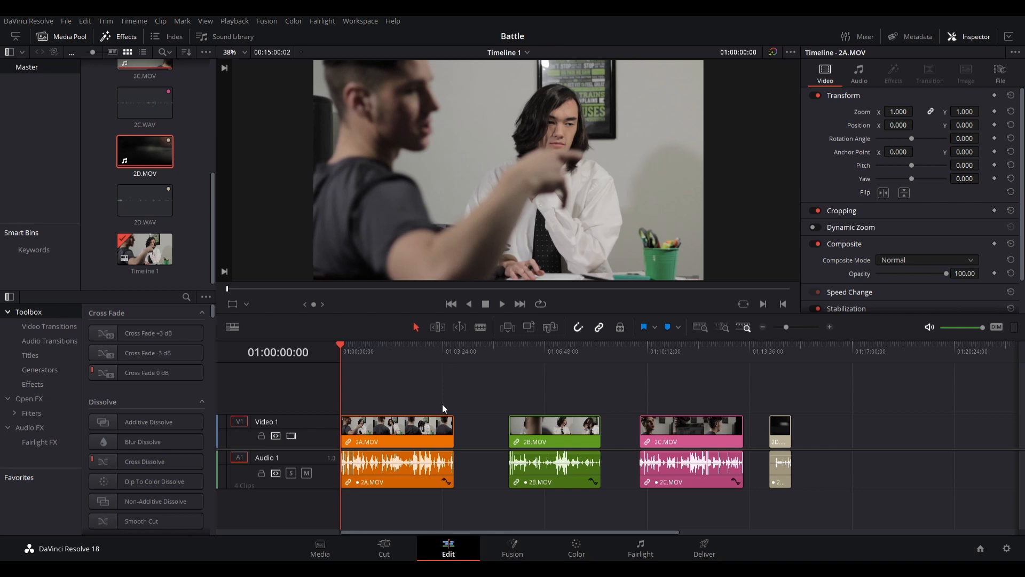
- Play 2A.MOV, split it at about 01:00:27 and remove the part before the cut
scroll(442, 405, up, 3)
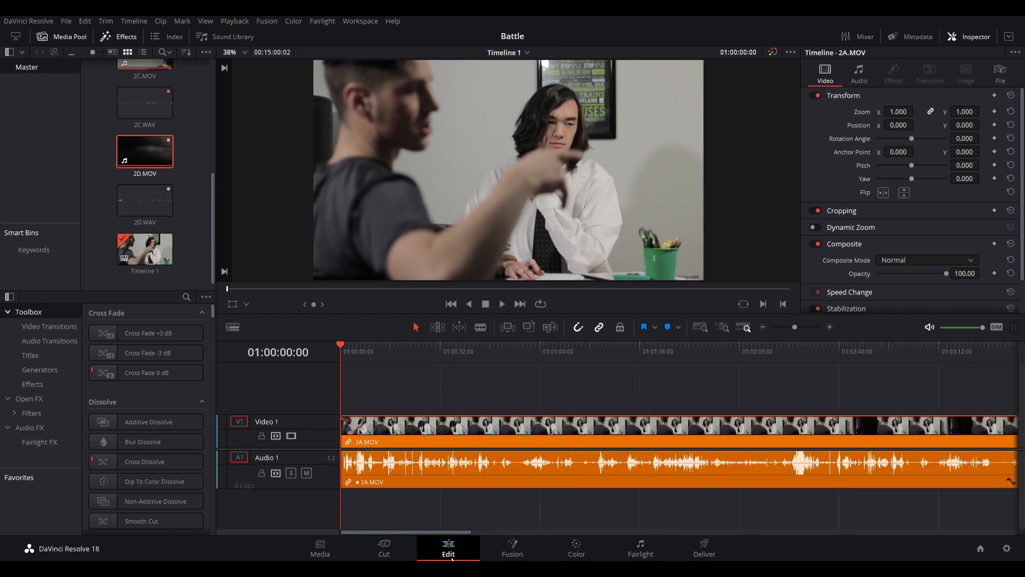
key(space)
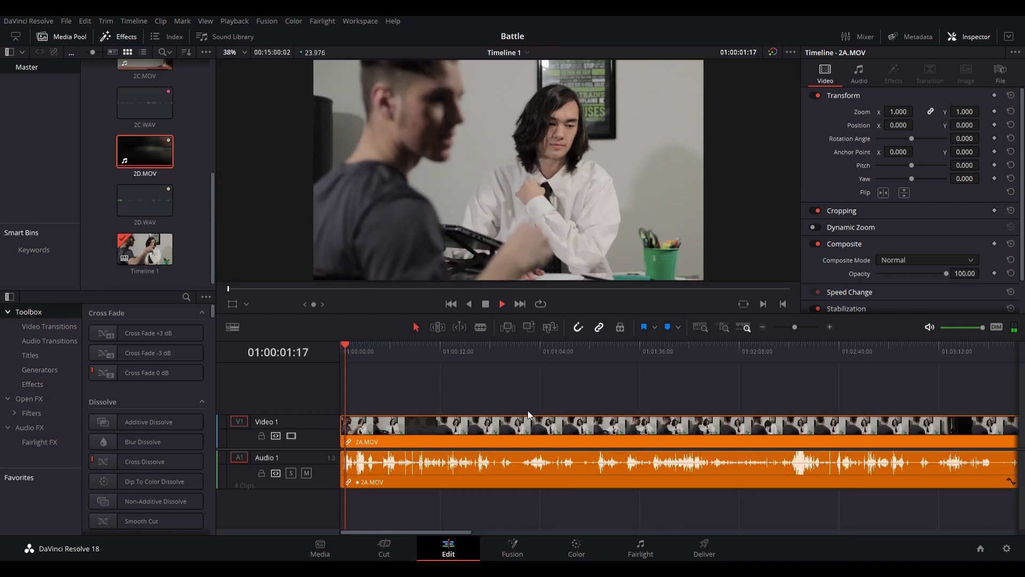
scroll(387, 433, down, 1)
click(400, 343)
key(ctrl+b)
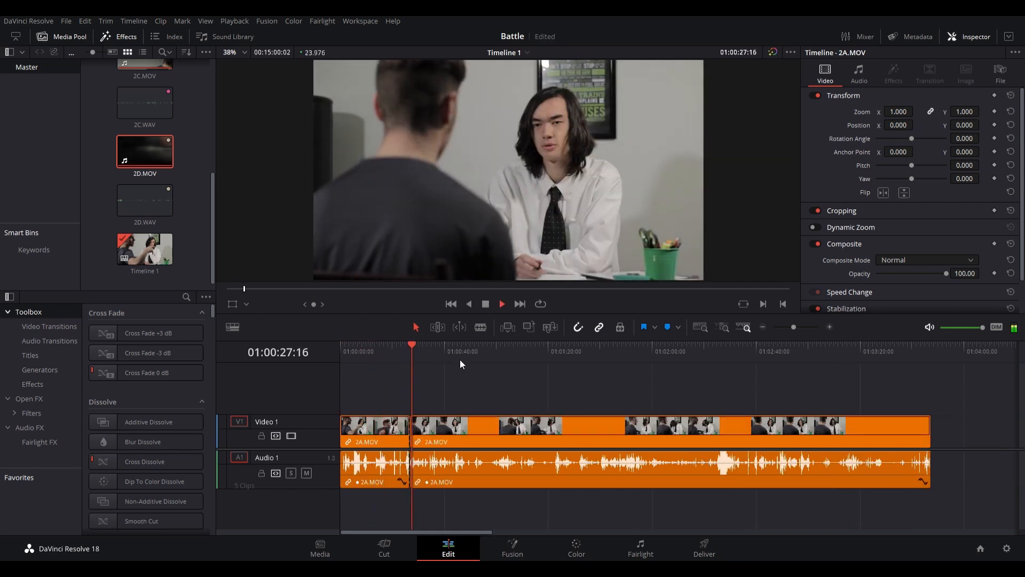
key(BackSpace)
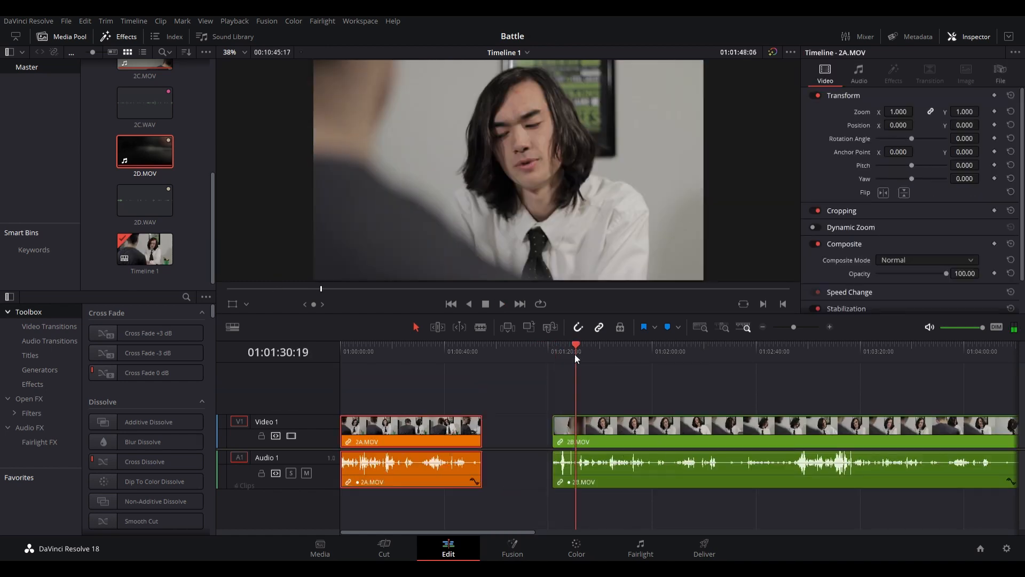
- Split 2B.MOV shortly after its start, delete the short opening piece, and split the clip again at the end of the played section
click(562, 347)
key(ctrl+b)
click(577, 438)
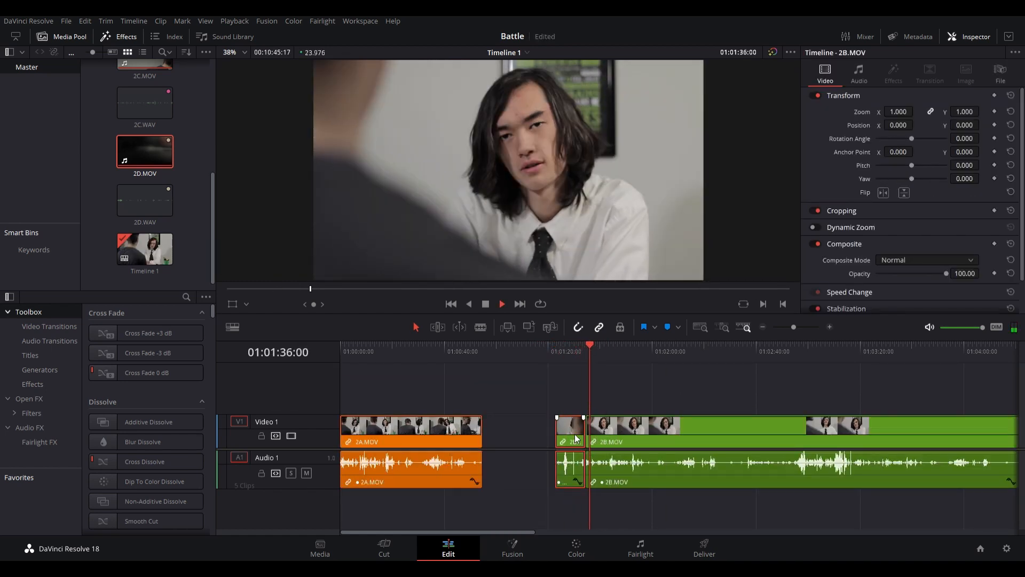
key(Delete)
key(space)
key(ctrl+b)
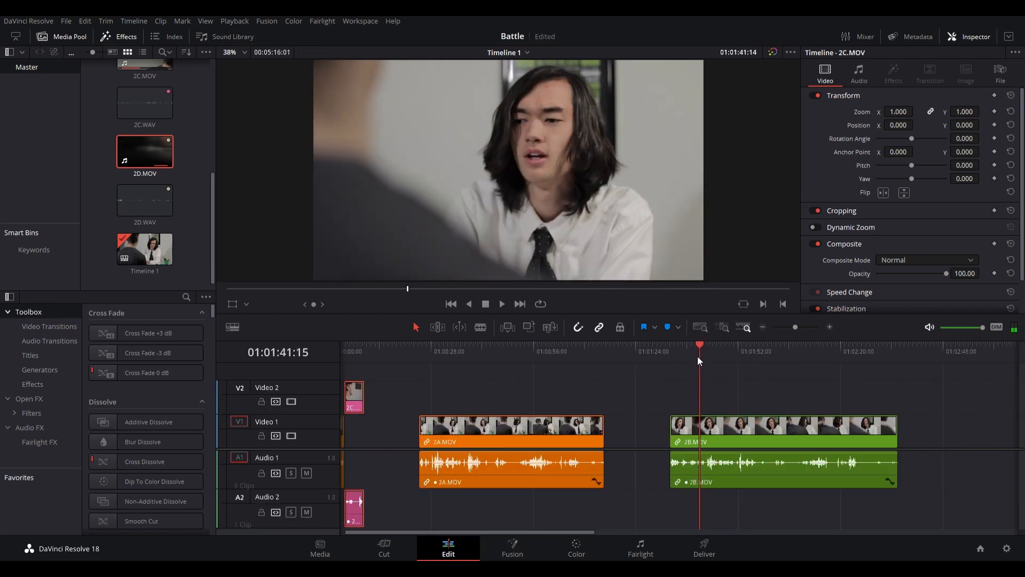
- Split 2B.MOV at about 01:01:41, play on through the line and split the clip again where it ends
click(698, 357)
key(ctrl+b)
key(space)
key(space)
key(ctrl+b)
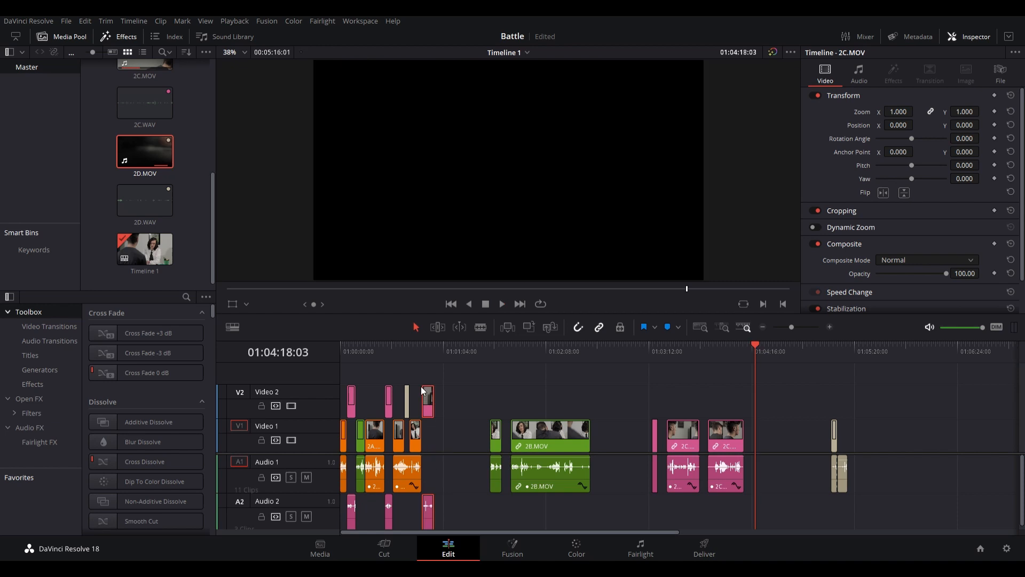
- Move the short 2D.MOV clip from Video 2 up to Video 3, above the assembled clips
drag(408, 401, 409, 380)
click(450, 422)
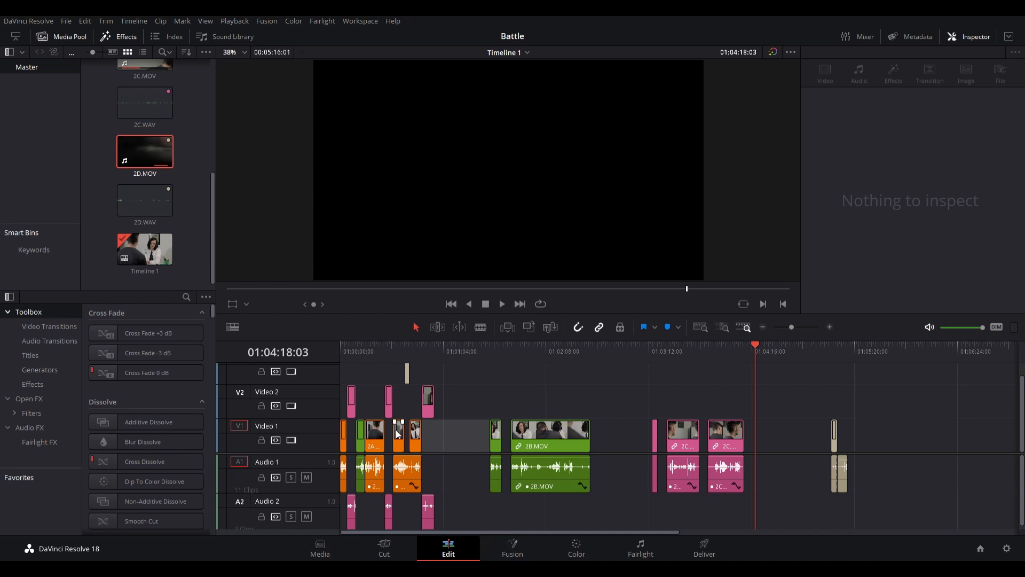
drag(474, 396, 347, 399)
drag(456, 444, 308, 444)
drag(442, 364, 354, 416)
- Select all the leftover 2B.MOV, 2C.MOV and 2D.MOV clips beyond the assembled edit and delete them
drag(486, 395, 979, 461)
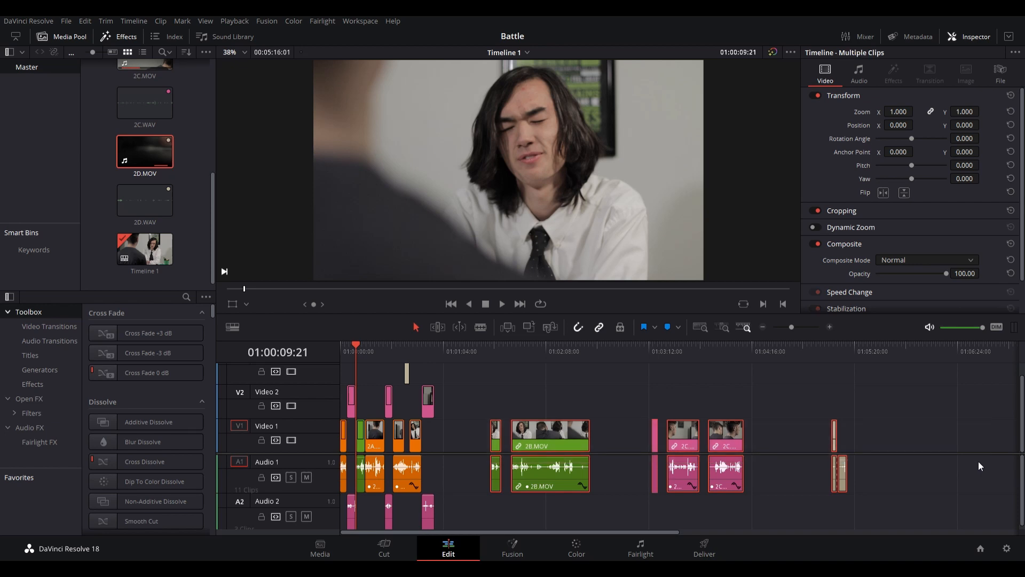
key(Delete)
scroll(429, 459, down, 5)
key(End)
scroll(428, 460, up, 10)
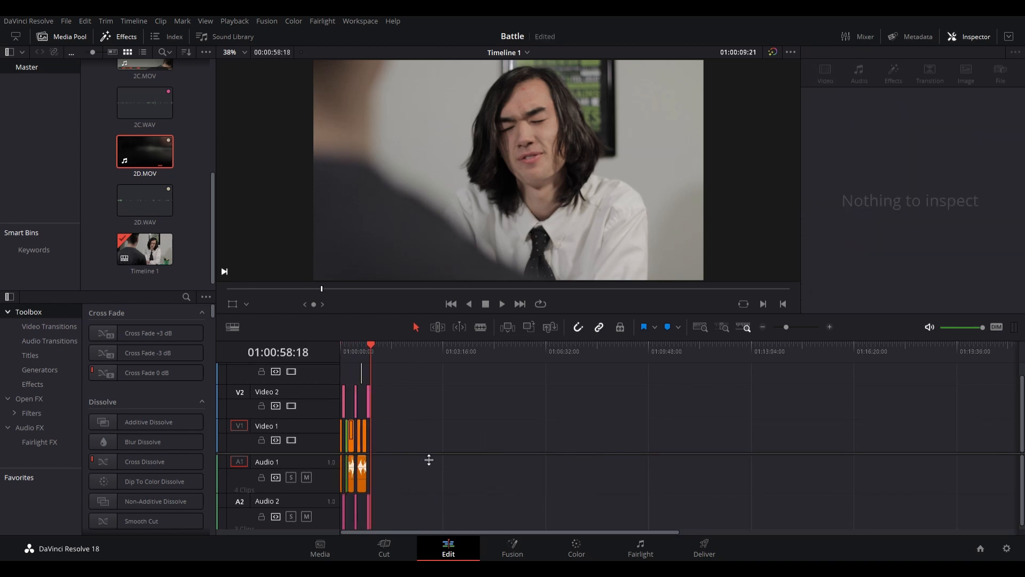
scroll(429, 459, up, 3)
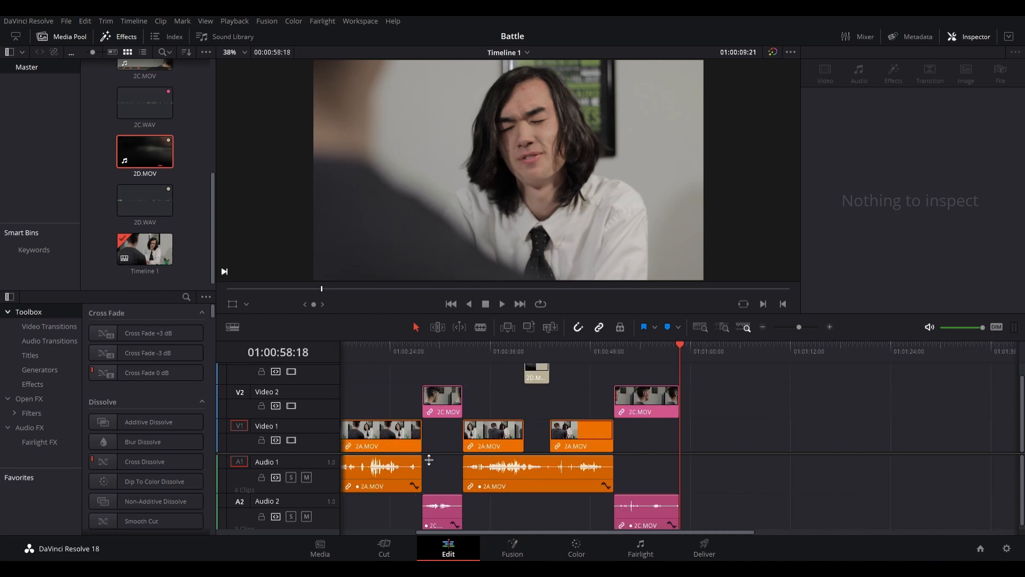
- Return the playhead to the start of the timeline and examine the opening clips and their audio
scroll(429, 460, down, 5)
drag(463, 354, 332, 378)
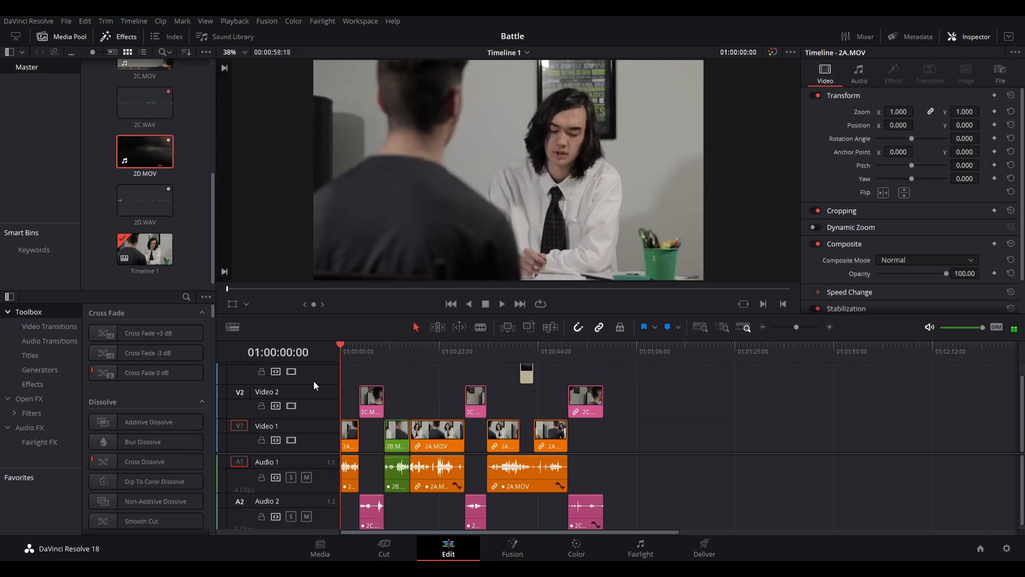
scroll(434, 473, up, 5)
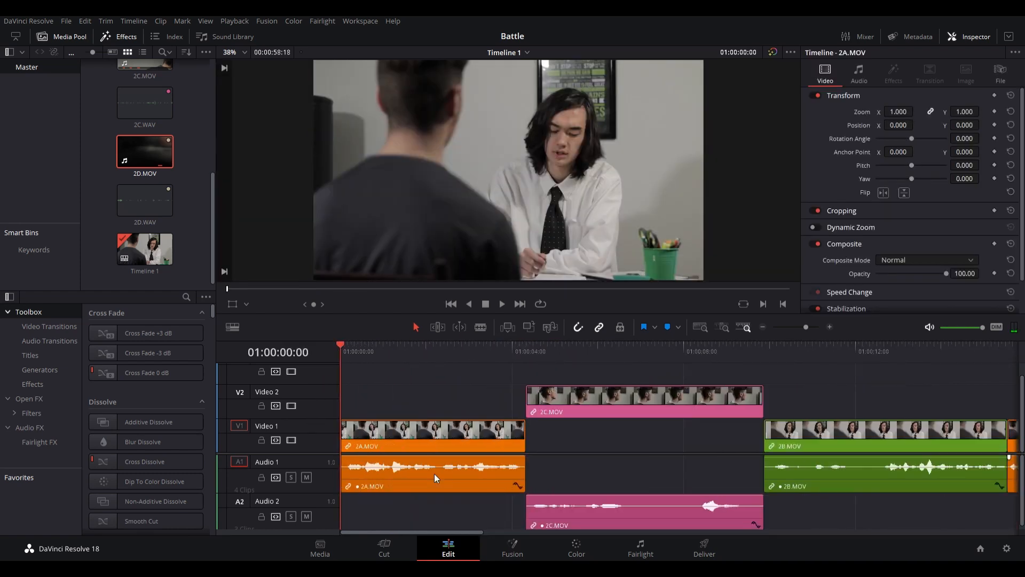
scroll(434, 474, down, 2)
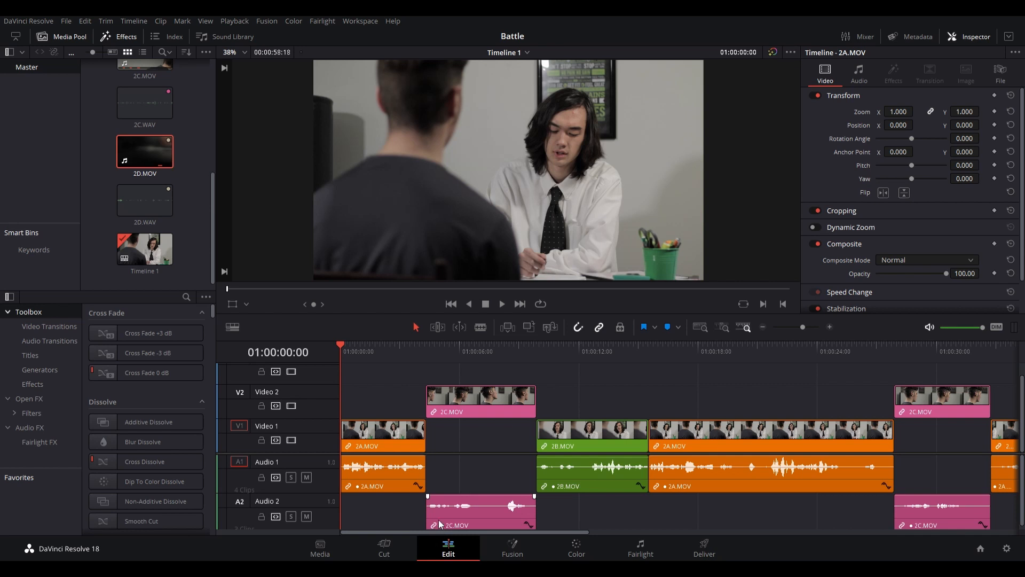
- Unlink picture and sound of the three 2C.MOV clips and move their audio from Audio 2 into the gaps on Audio 1
click(463, 409)
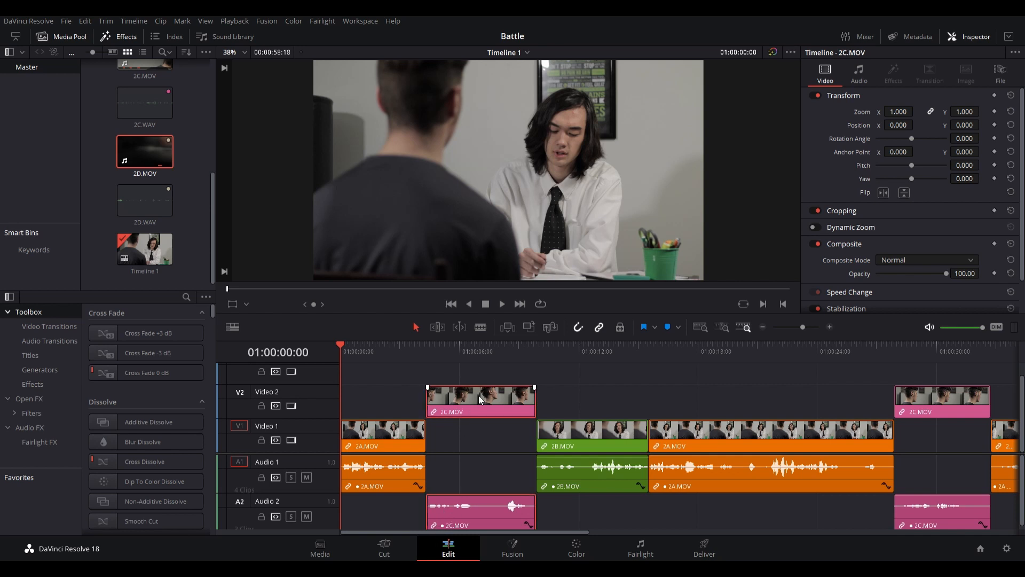
click(489, 470)
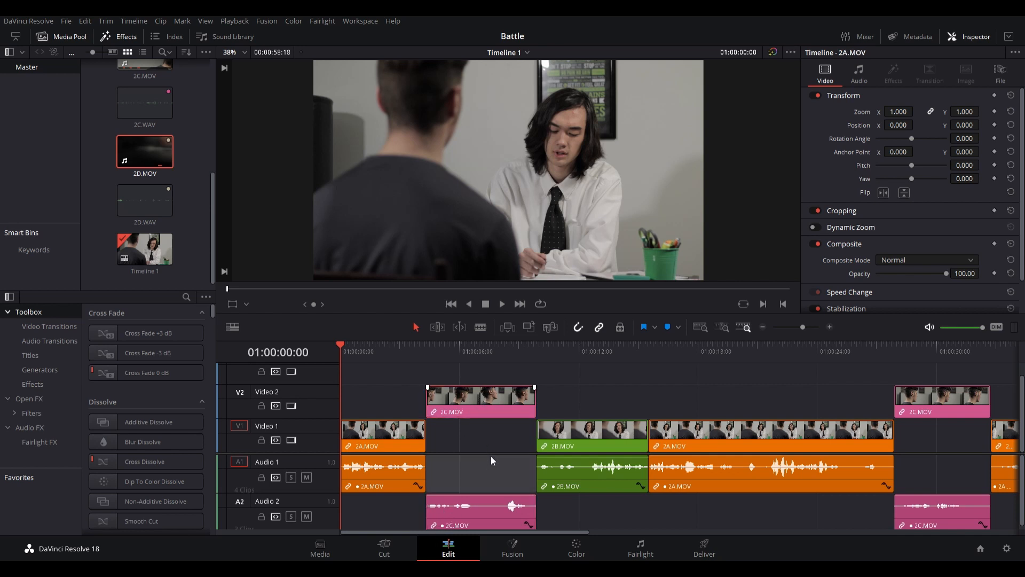
scroll(492, 456, down, 5)
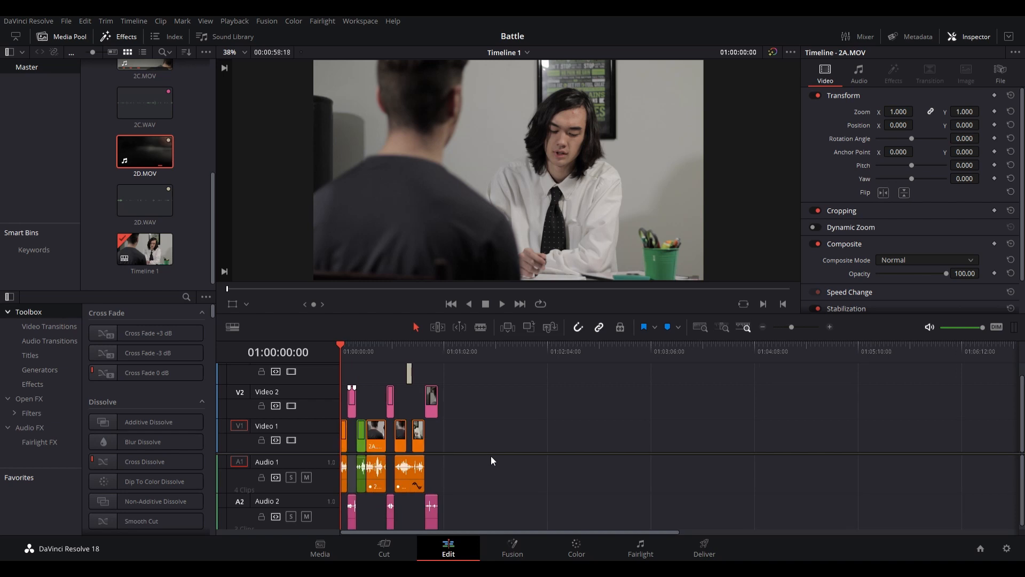
scroll(491, 456, up, 3)
drag(823, 402, 396, 394)
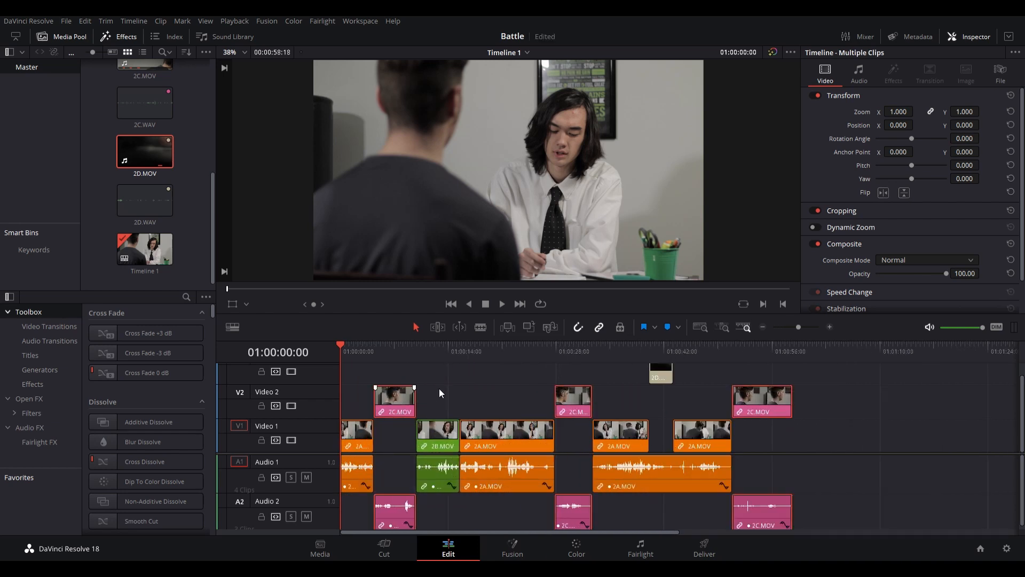
click(885, 415)
drag(885, 415, 393, 401)
click(441, 402)
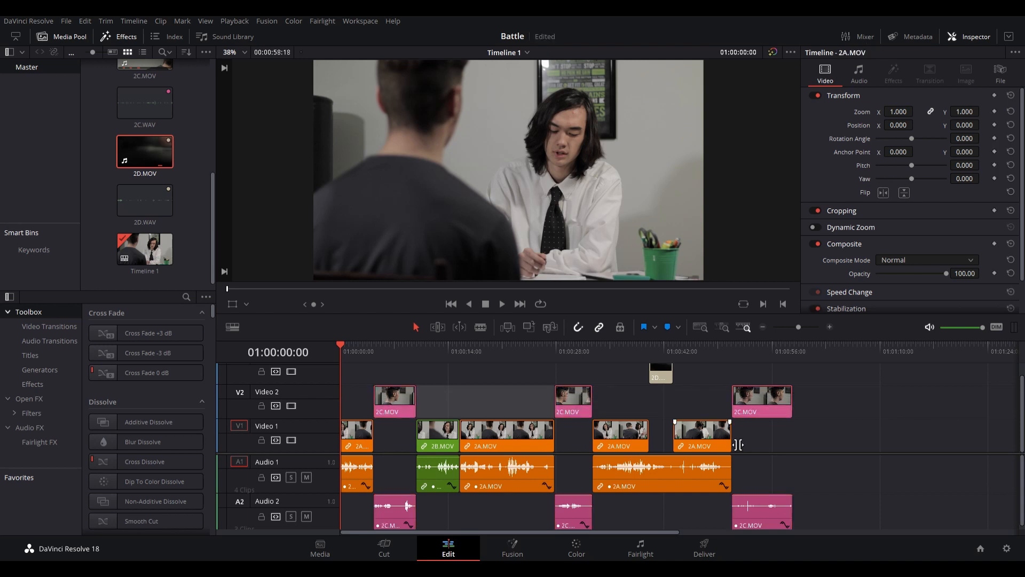
drag(922, 515, 404, 482)
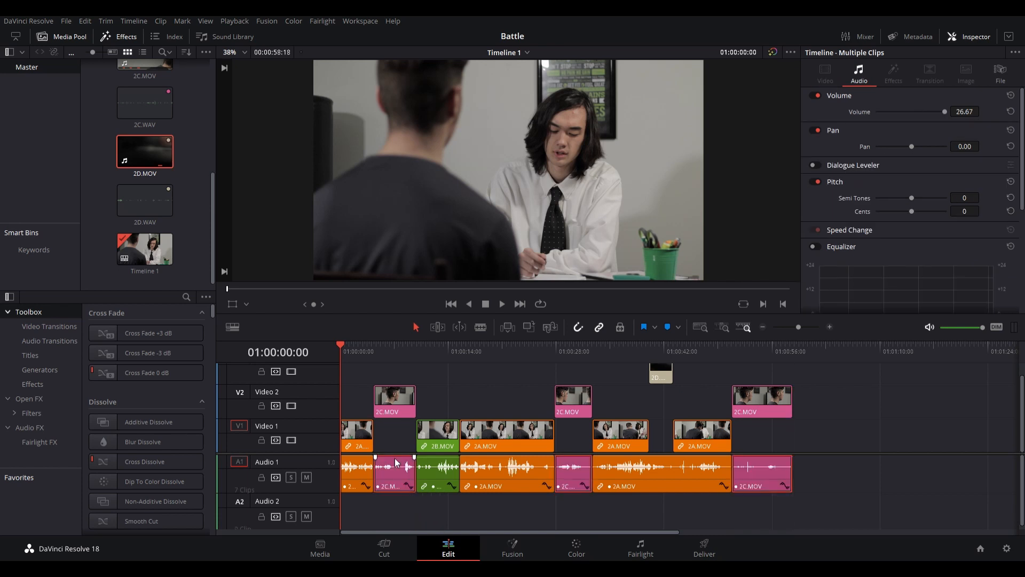
- Relink each of the three 2C.MOV video clips on Video 2 with its matching audio clip on Audio 1
click(393, 517)
click(402, 395)
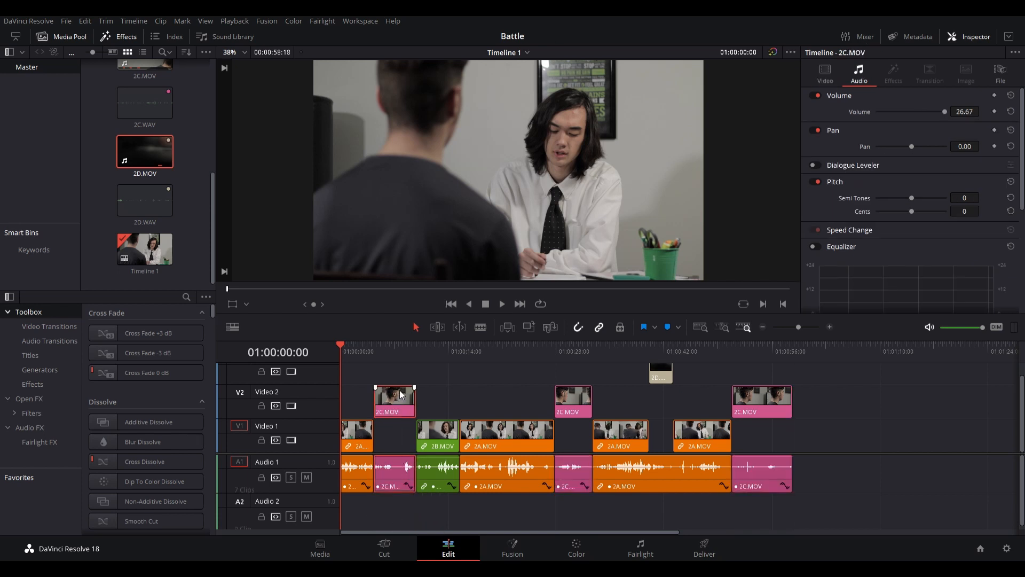
key(ctrl+alt+l)
click(464, 402)
drag(581, 504, 578, 404)
key(ctrl+alt+l)
drag(771, 502, 773, 406)
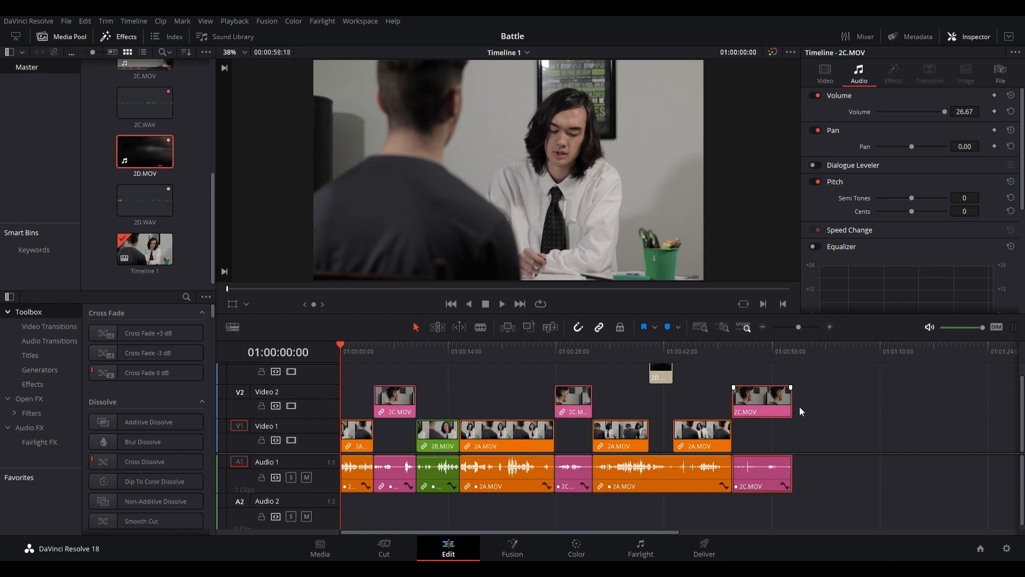
click(765, 520)
drag(768, 509, 767, 412)
key(ctrl+alt+l)
mouse_move(768, 407)
mouse_down()
mouse_move(771, 377)
mouse_move(768, 405)
mouse_up()
click(822, 429)
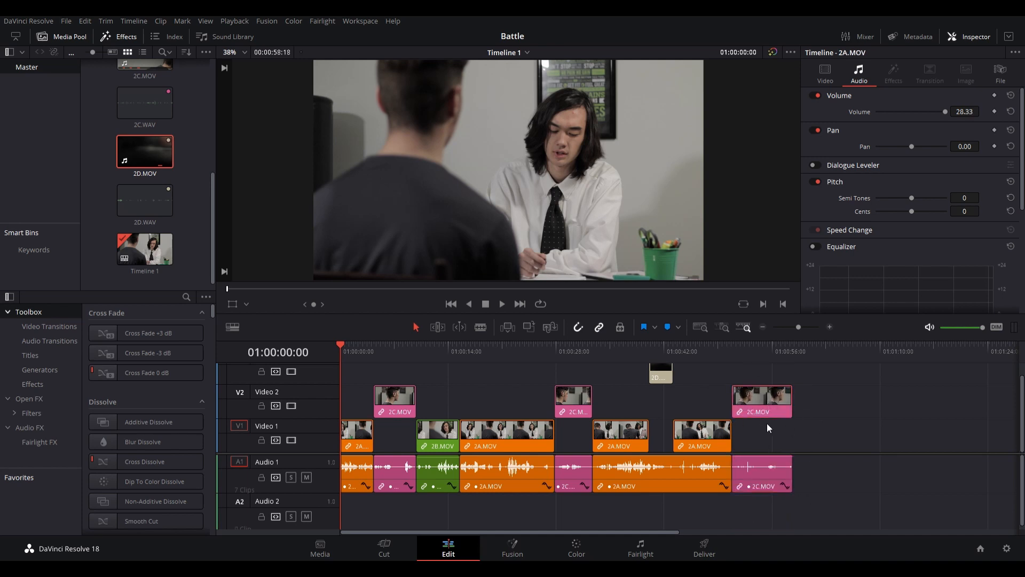
mouse_move(774, 406)
mouse_down()
mouse_move(774, 383)
mouse_move(758, 379)
mouse_move(613, 369)
mouse_move(777, 389)
mouse_move(773, 399)
mouse_up()
- Examine the audio cut between the first 2A.MOV and 2C.MOV clips, check the audio mixer, and return to the timeline start
scroll(814, 432, down, 1)
click(374, 347)
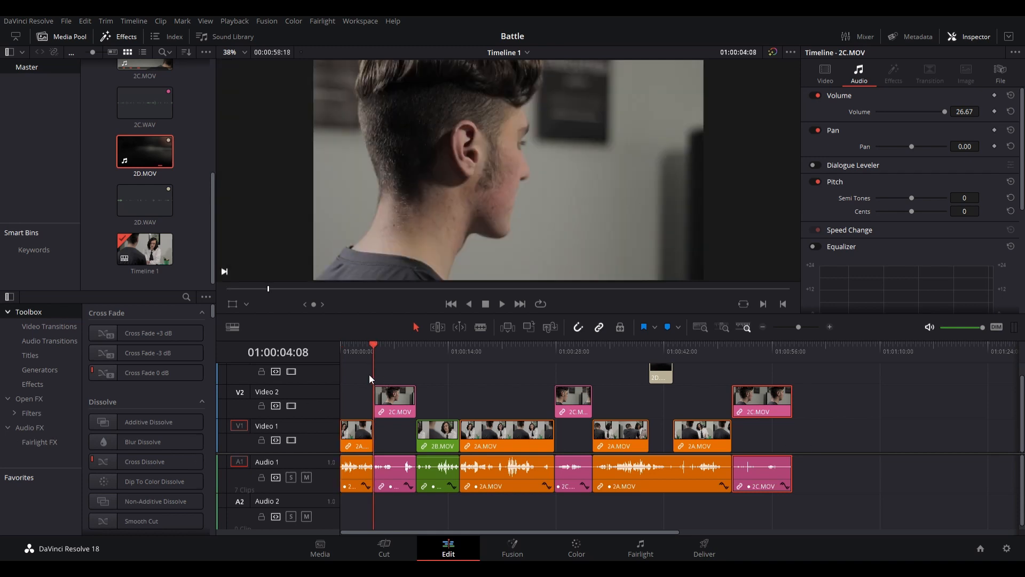
key(ctrl+equal)
key(ctrl+equal)
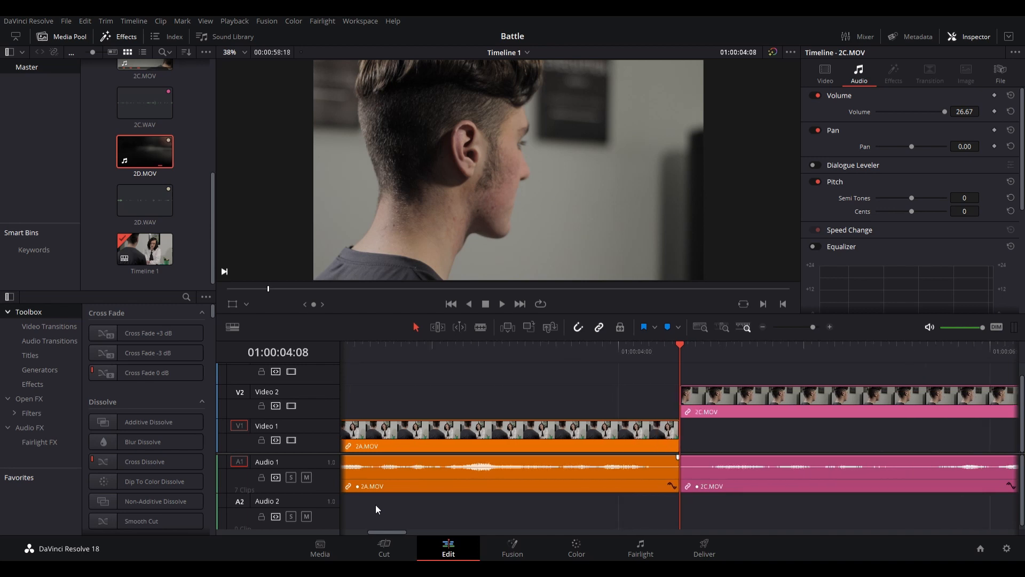
key(ctrl+minus)
key(ctrl+minus)
key(ctrl+minus)
key(ctrl+minus)
key(shift+z)
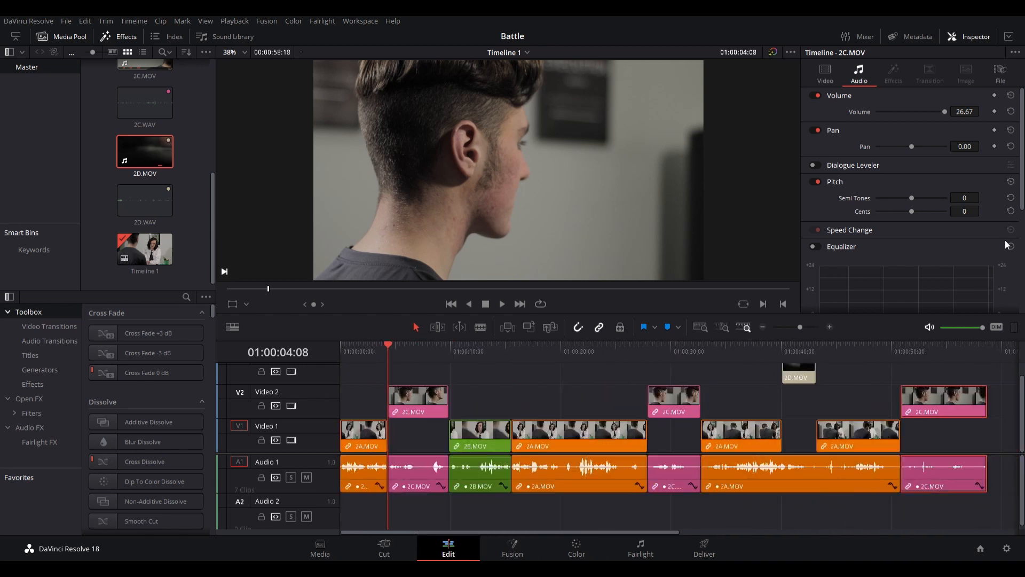
click(854, 36)
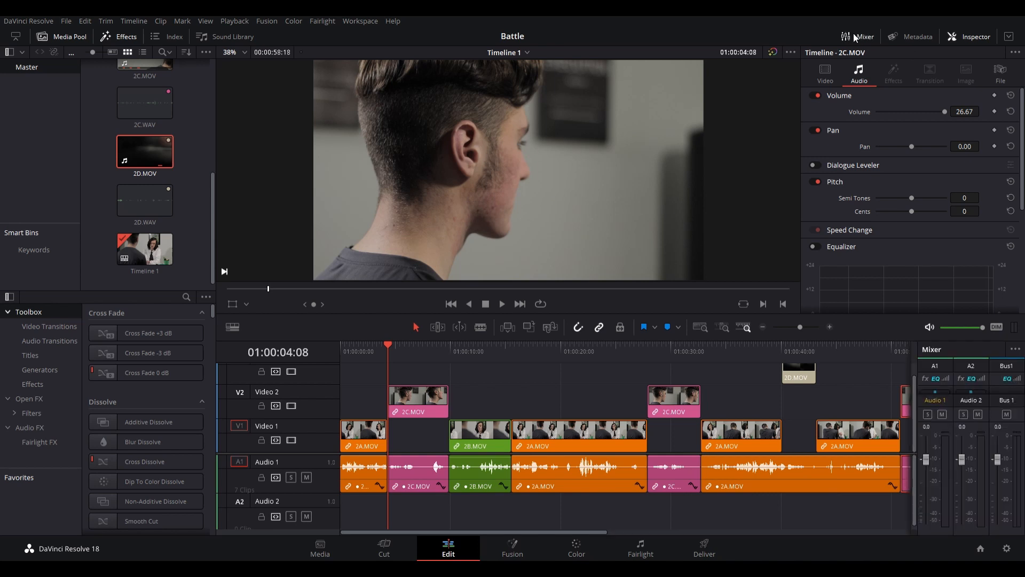
click(853, 33)
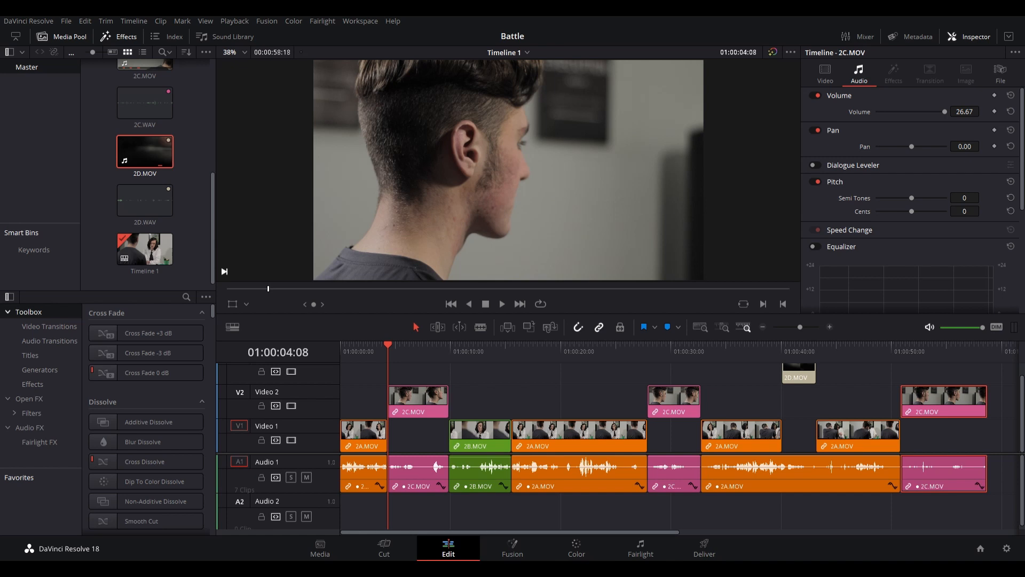
drag(368, 360, 335, 354)
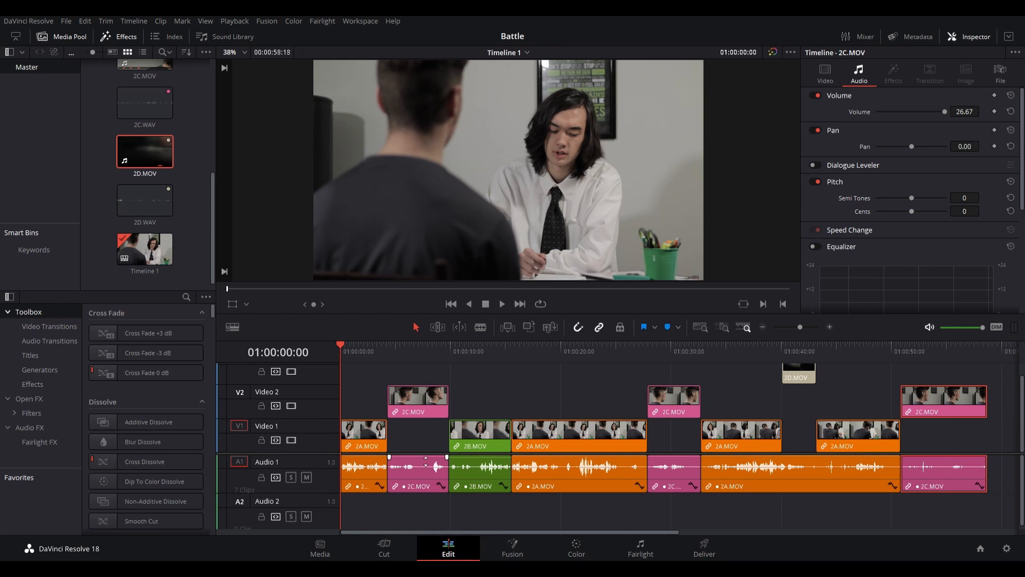
- Add a Cross Fade 0 dB transition to all six cuts between the audio clips on Audio 1
drag(101, 375, 172, 407)
drag(427, 498, 407, 483)
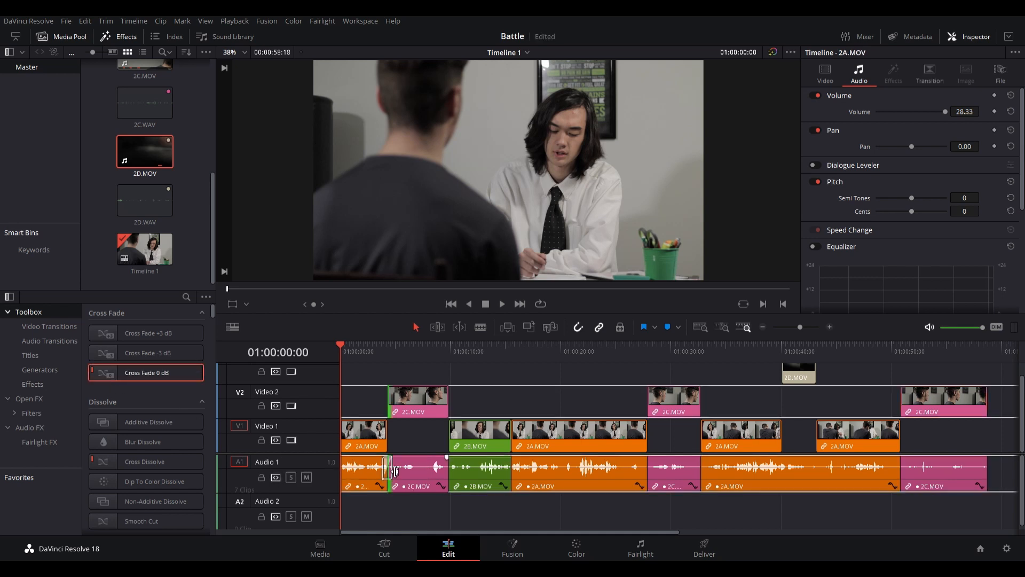
drag(103, 374, 469, 485)
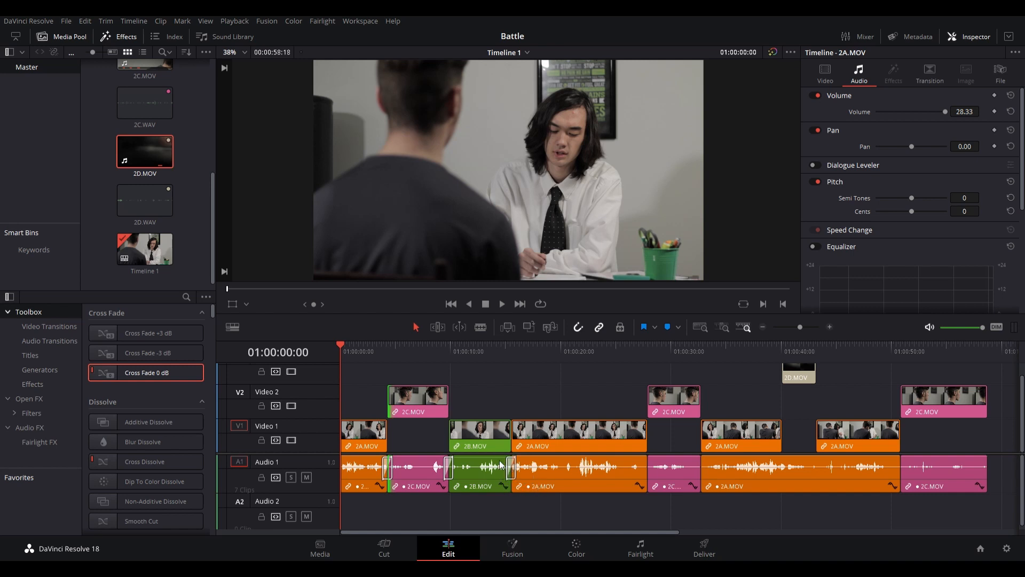
drag(694, 487, 677, 482)
drag(267, 426, 754, 483)
drag(112, 378, 886, 500)
drag(990, 491, 962, 477)
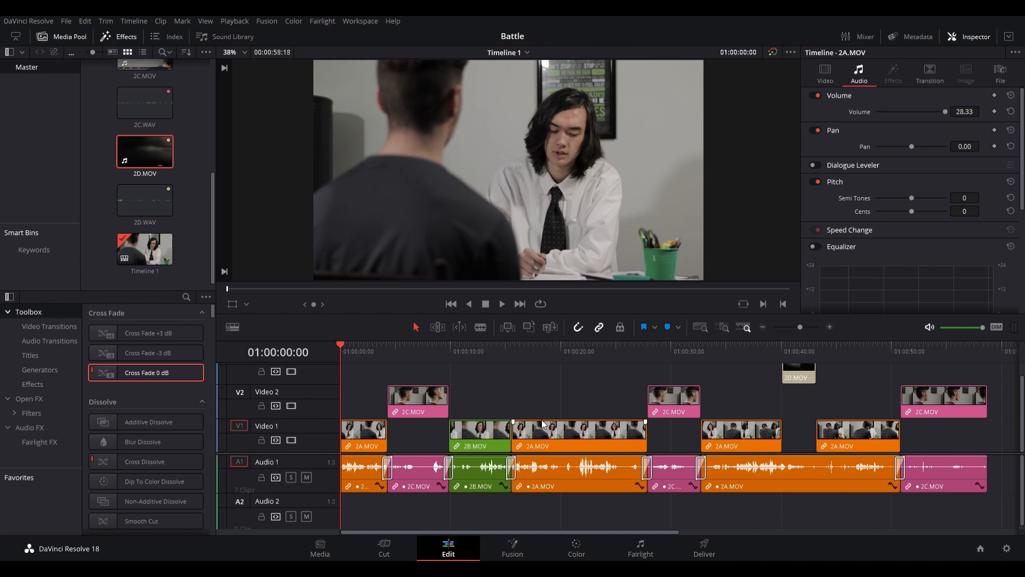
- Undo the latest audio cross fades on Audio 1 and redo them
key(ctrl+z)
key(ctrl+z)
key(ctrl+z)
key(ctrl+z)
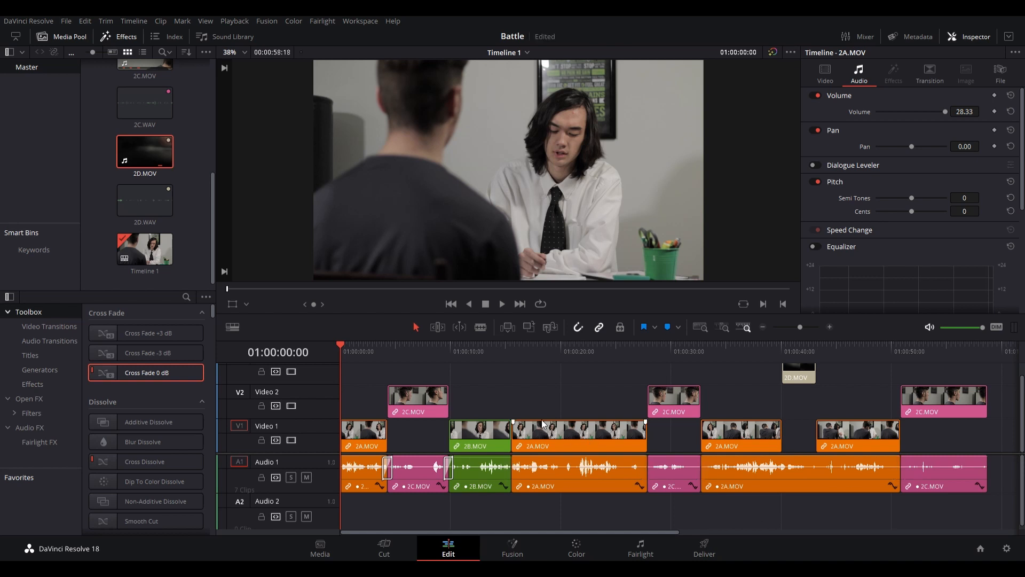
key(ctrl+z)
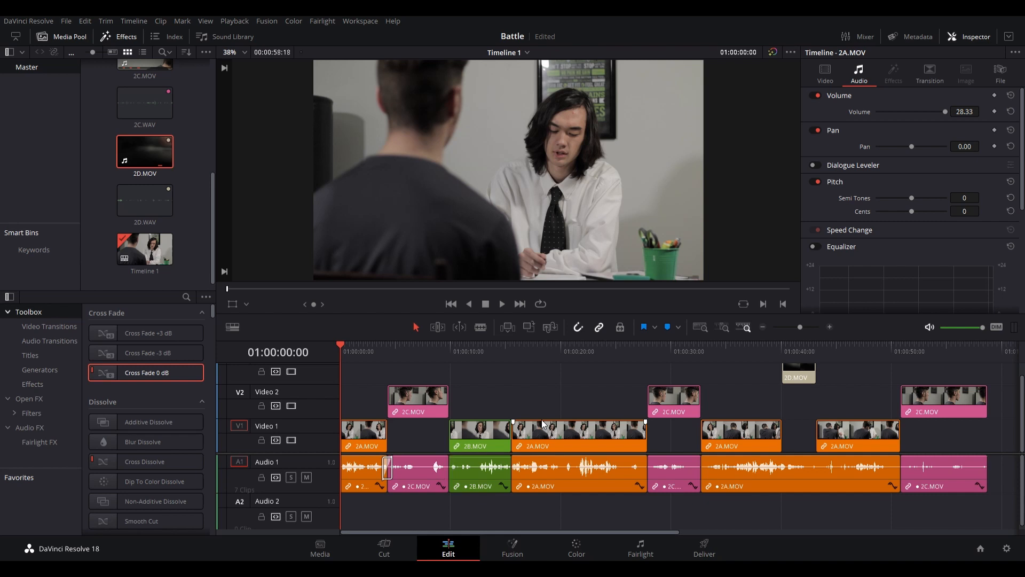
key(ctrl+shift+z)
key(ctrl+shift+z)
key(ctrl+shift+z)
key(ctrl+shift+z)
key(ctrl+shift+z)
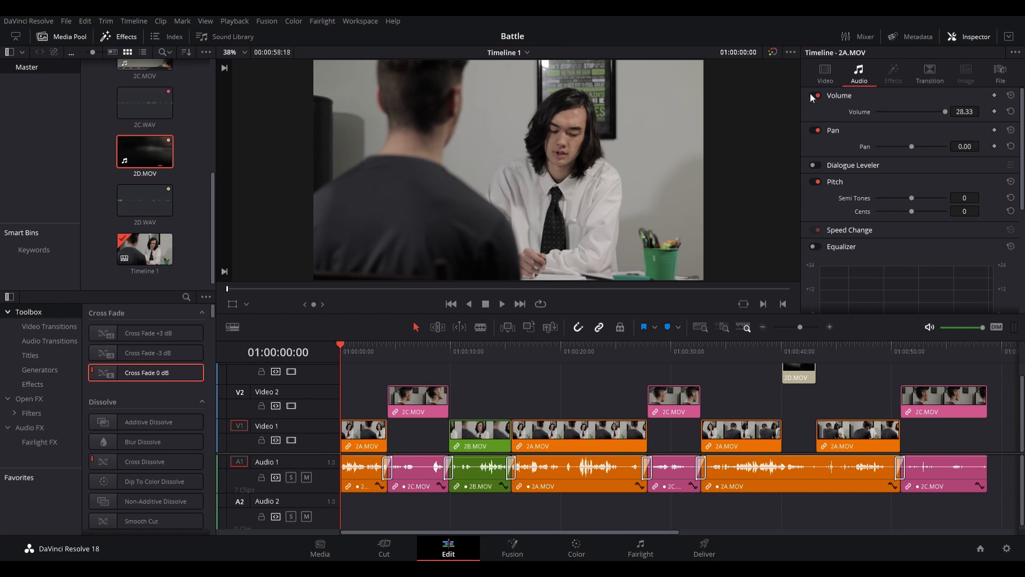
- Show the video settings of the selected 2A.MOV clip
click(825, 75)
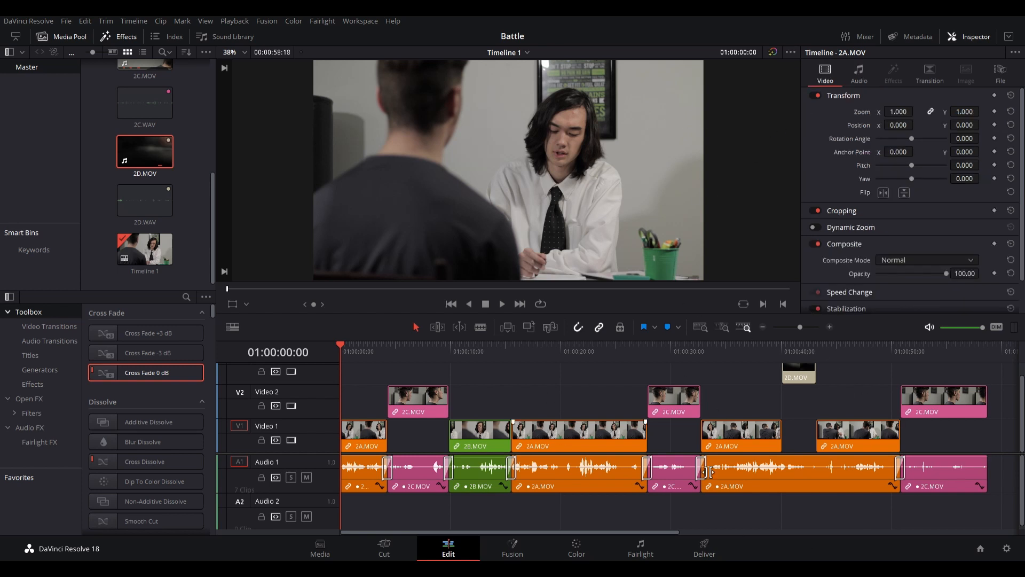
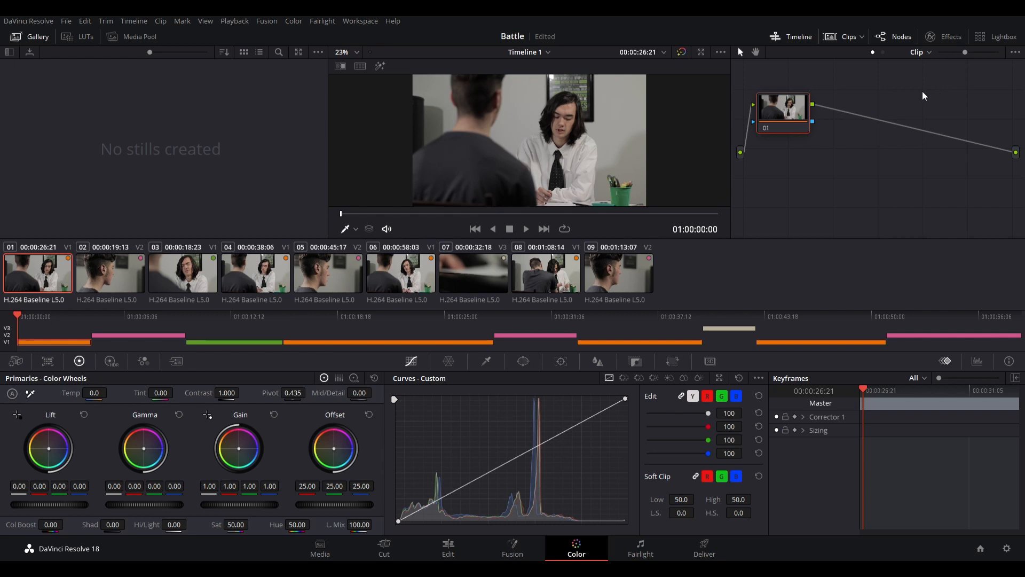
- Hide the mini timeline and add two serial nodes after node 01, arranging nodes 02 and 03 apart in the graph
click(777, 38)
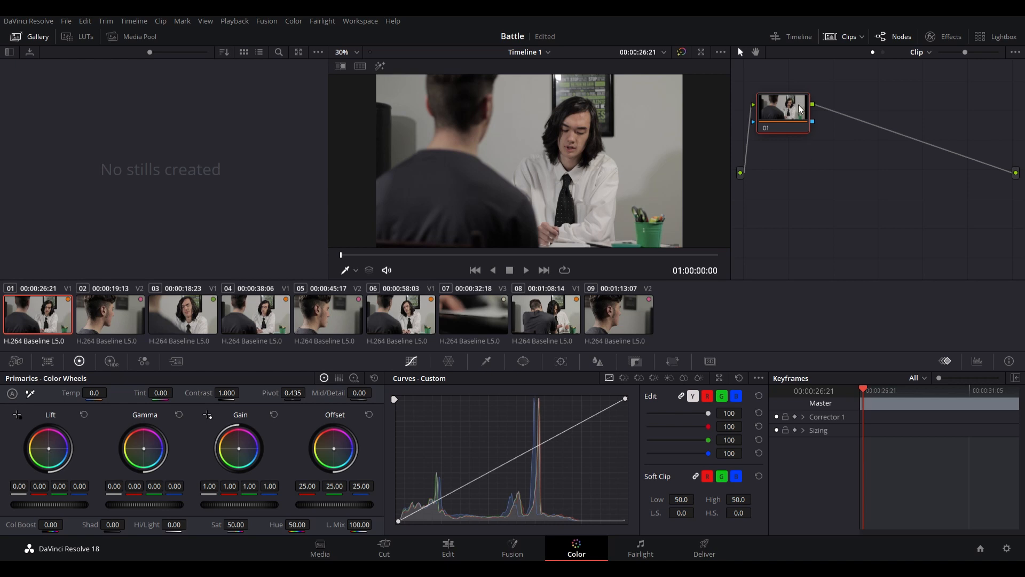
key(alt+s)
key(alt+s)
drag(857, 119, 856, 207)
drag(921, 122, 938, 133)
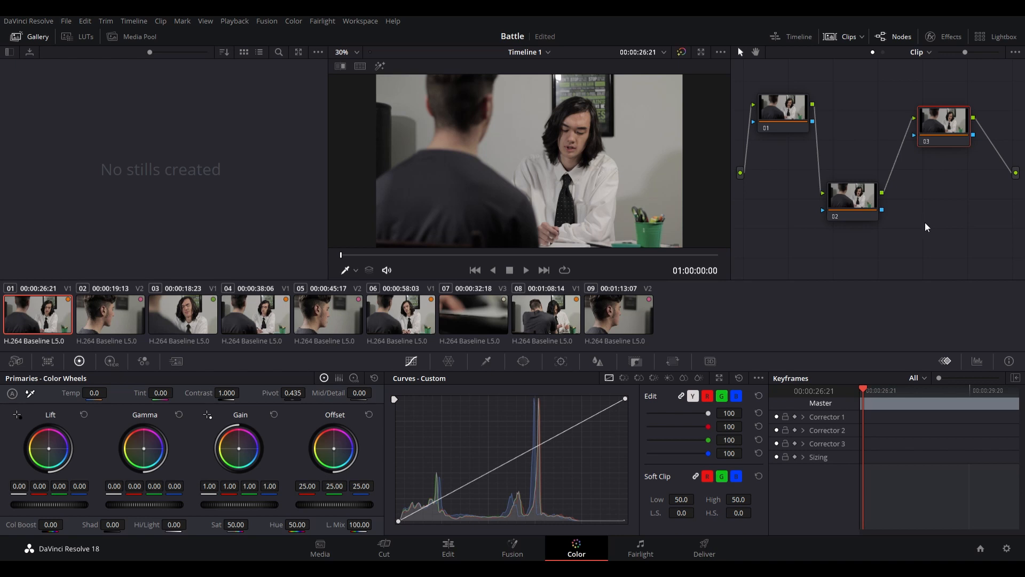
- Raise the midtones on node 01's custom curve and add control points in its highlights and shadows
click(762, 110)
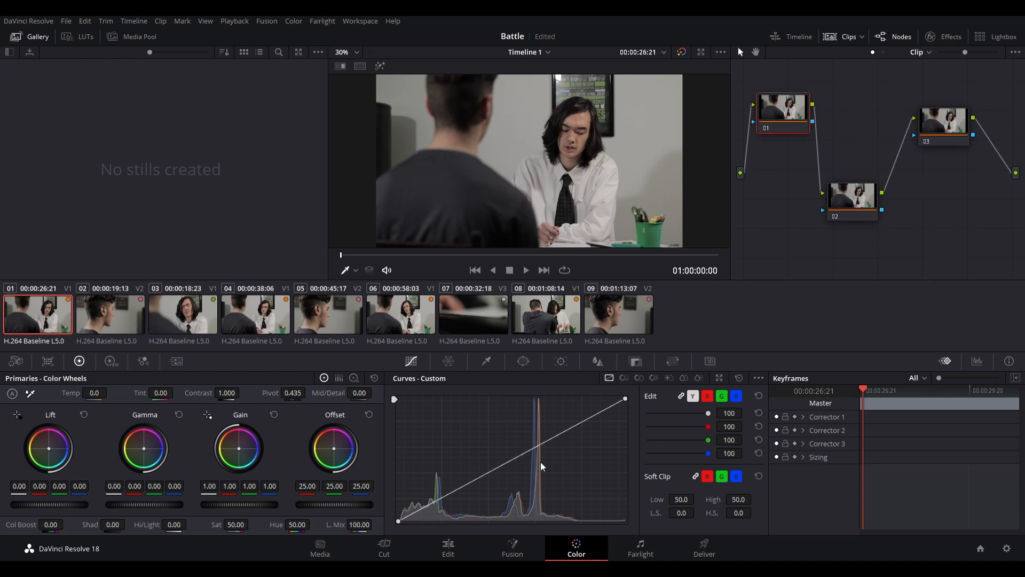
drag(514, 456, 448, 411)
drag(482, 456, 503, 451)
drag(623, 396, 598, 407)
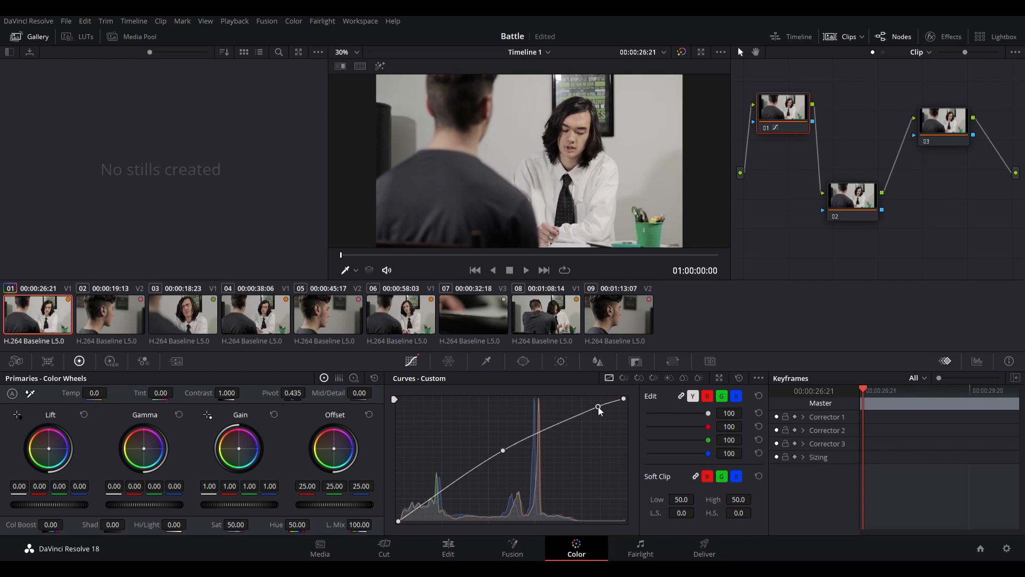
drag(435, 497, 432, 498)
- Set node 02's contrast to 1.164 and saturation to 65, and compare the picture with the grade bypassed
click(838, 206)
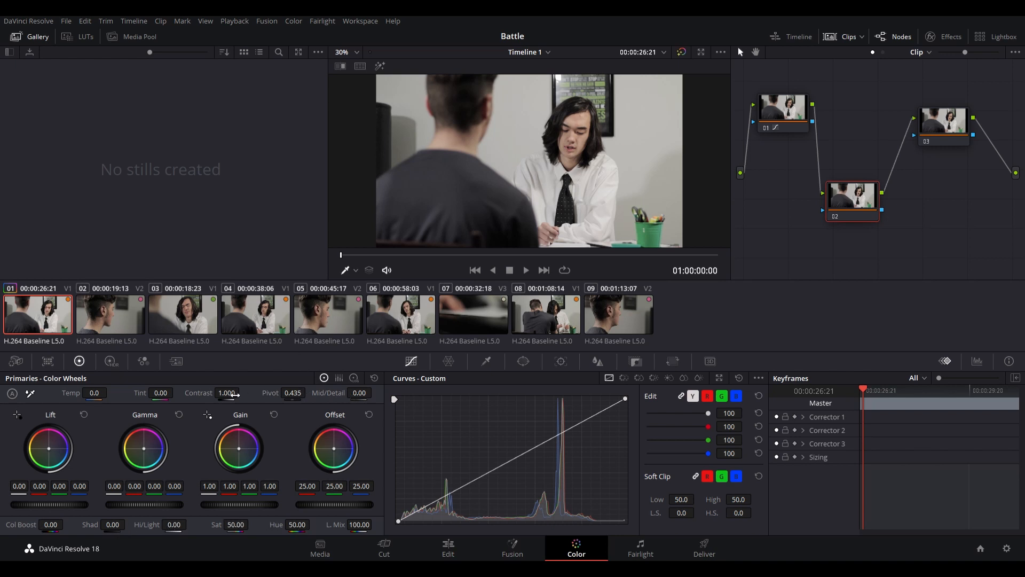
drag(236, 394, 242, 392)
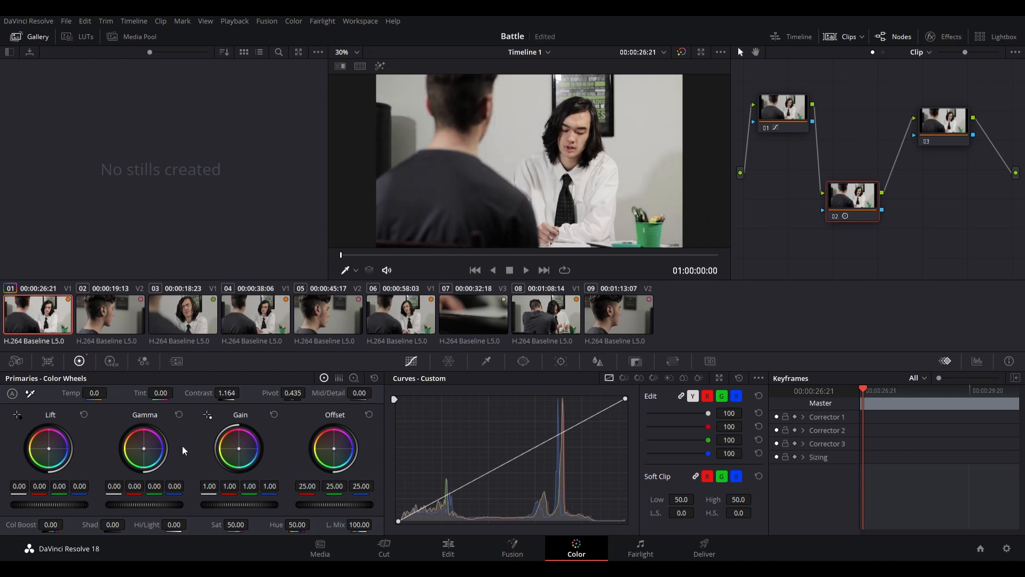
drag(235, 524, 251, 524)
click(681, 51)
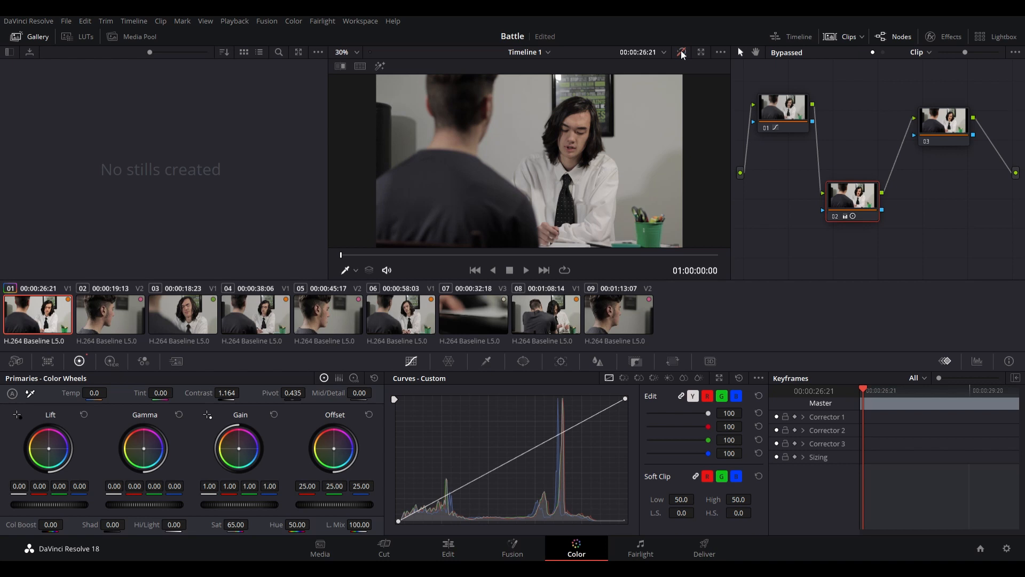
click(682, 51)
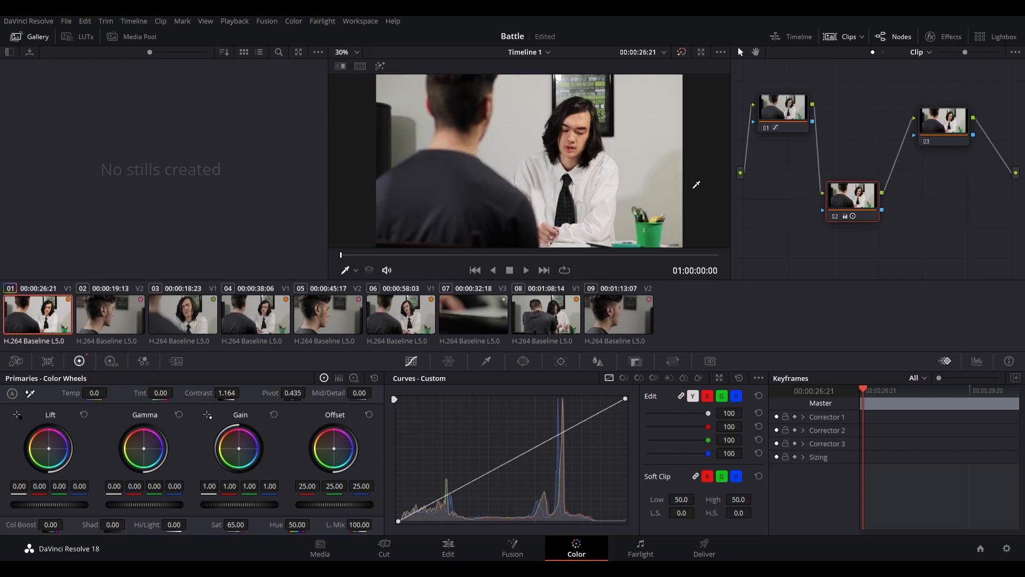
- Try an Offset of 0.60, a Gain of 1.59 and a Lift change on node 03, resetting each one
click(942, 123)
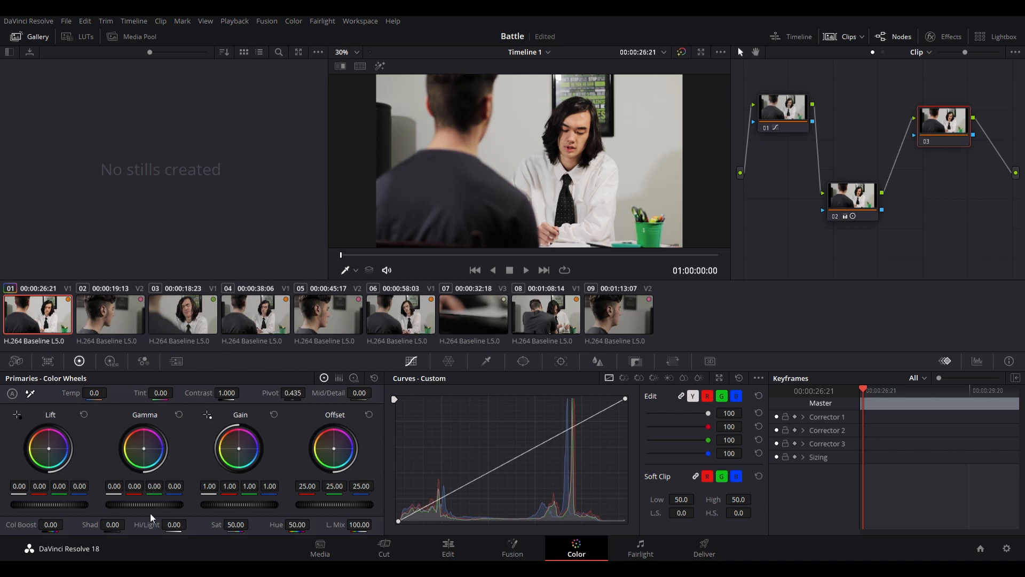
drag(348, 504, 218, 504)
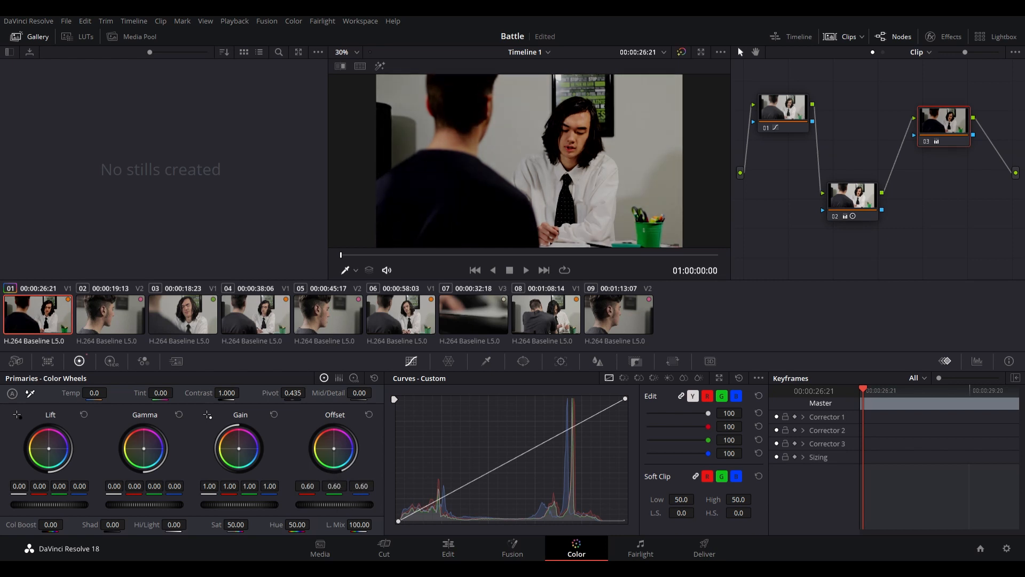
double_click(304, 505)
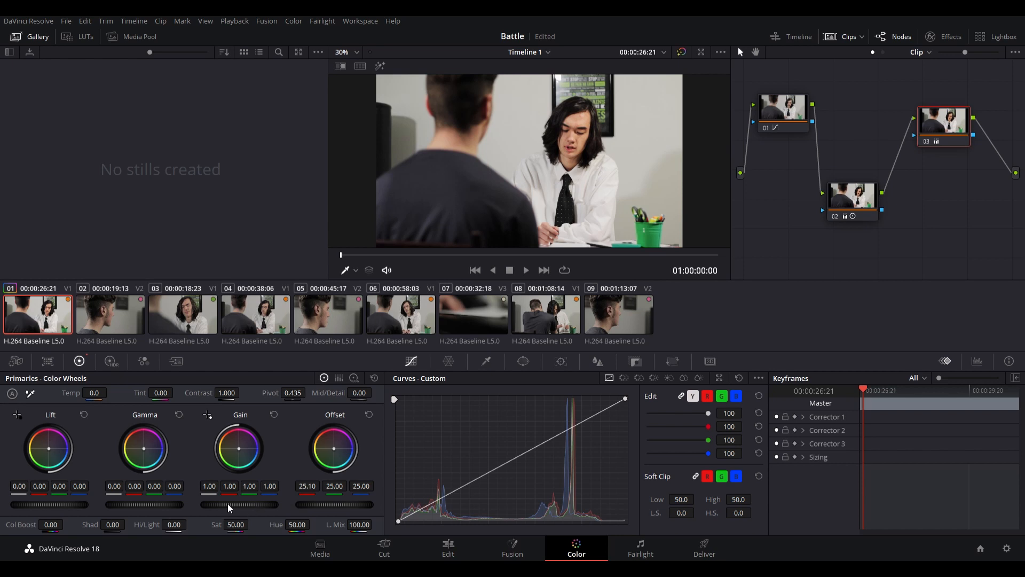
drag(227, 503, 259, 504)
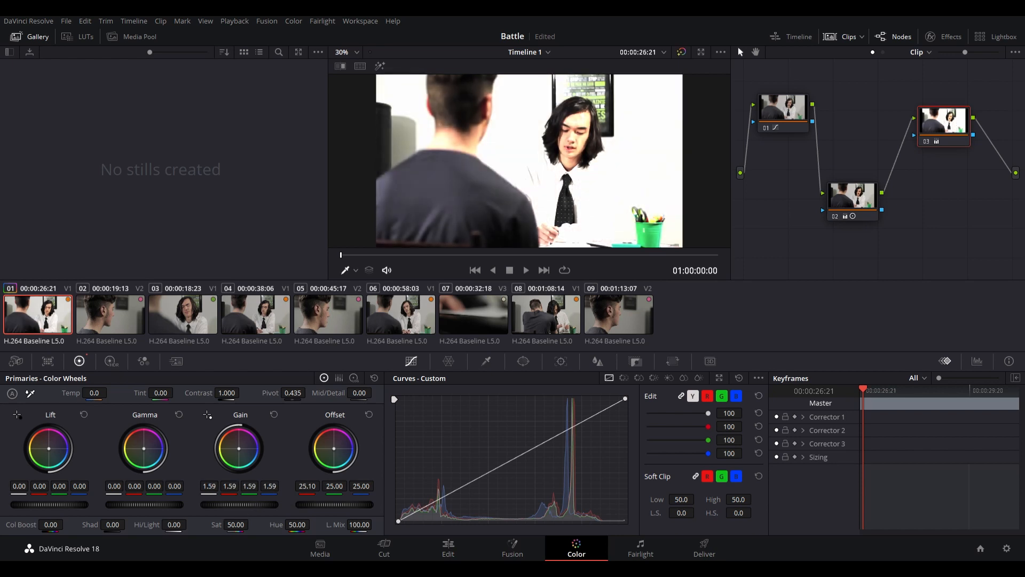
double_click(275, 505)
drag(51, 505, 83, 504)
double_click(82, 505)
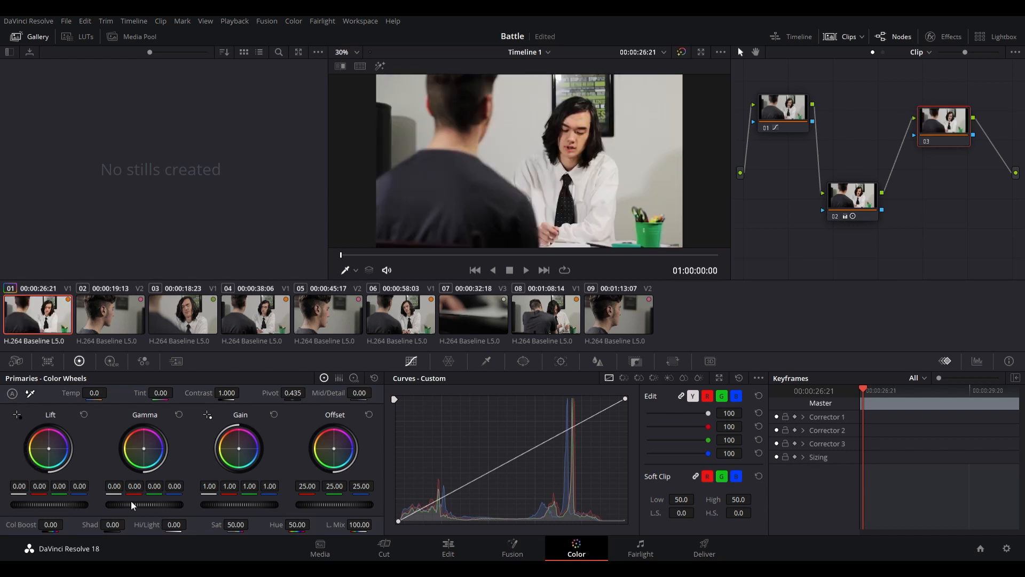
- Try a Gamma of 0.08 and a Lift change on node 03, and undo back to node 02
drag(144, 504, 155, 504)
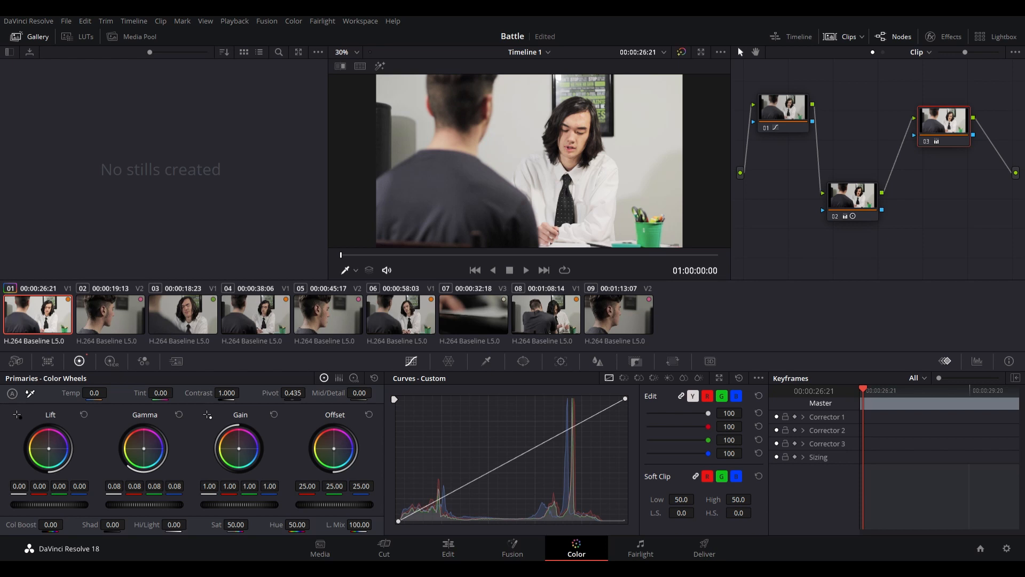
double_click(146, 504)
drag(43, 504, 61, 504)
key(ctrl+z)
key(ctrl+z)
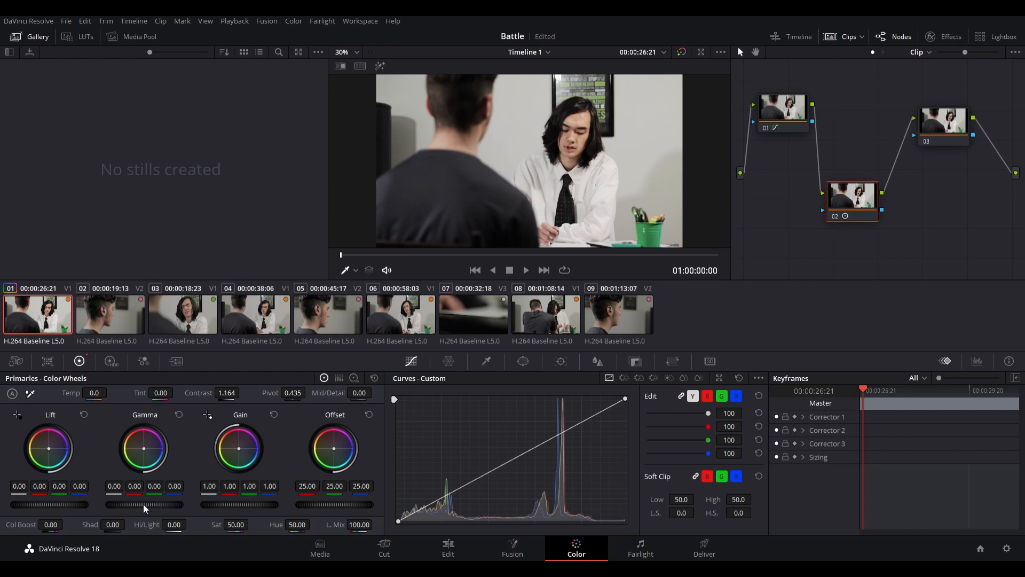
- Lower node 02's Gamma to -0.03 and cool its temperature to -140
drag(143, 504, 141, 504)
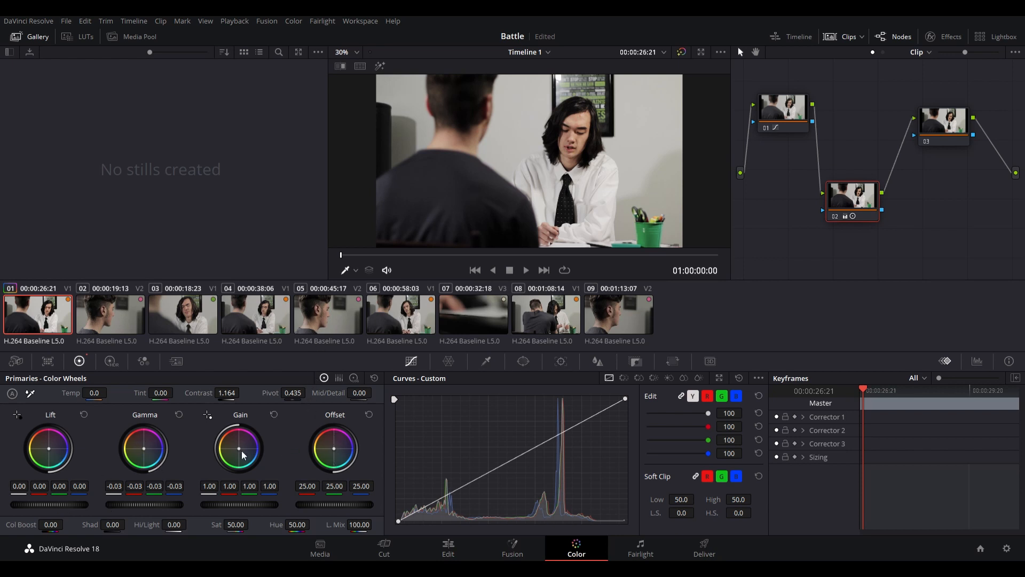
drag(239, 448, 242, 448)
mouse_move(94, 394)
mouse_down()
mouse_move(76, 394)
mouse_move(109, 394)
mouse_up()
double_click(96, 396)
text(0)
key(Return)
drag(103, 397, 90, 393)
- Set node 02's saturation to 65.20 and compare the picture with the grade bypassed
drag(237, 530, 251, 525)
click(681, 54)
click(680, 53)
- At 01:00:03:01, add a circular window on node 03, fitted as an oval around the long-haired man's face with softness about 3.08
drag(420, 255, 607, 252)
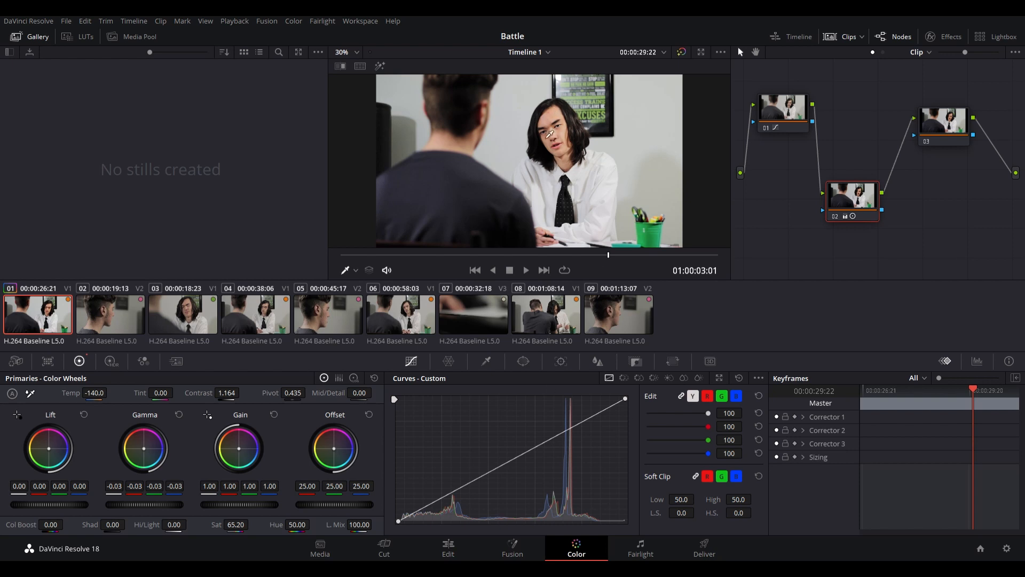
click(932, 128)
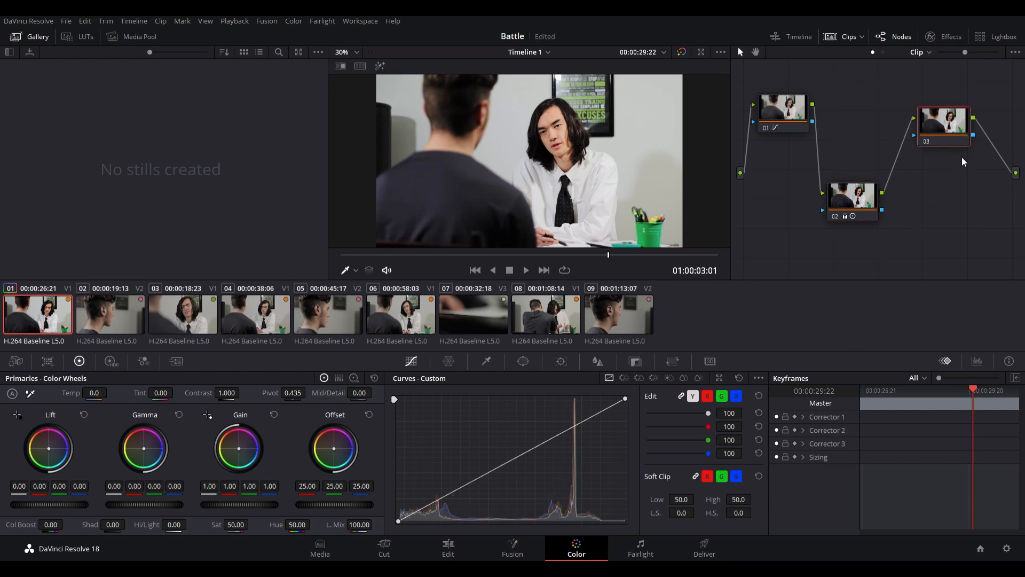
click(524, 363)
click(409, 448)
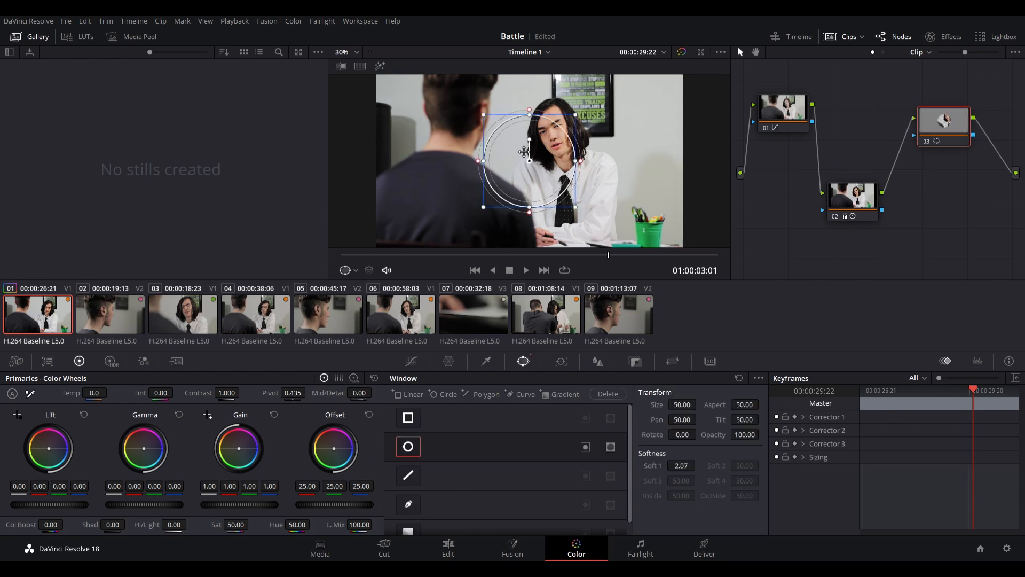
drag(536, 167, 554, 145)
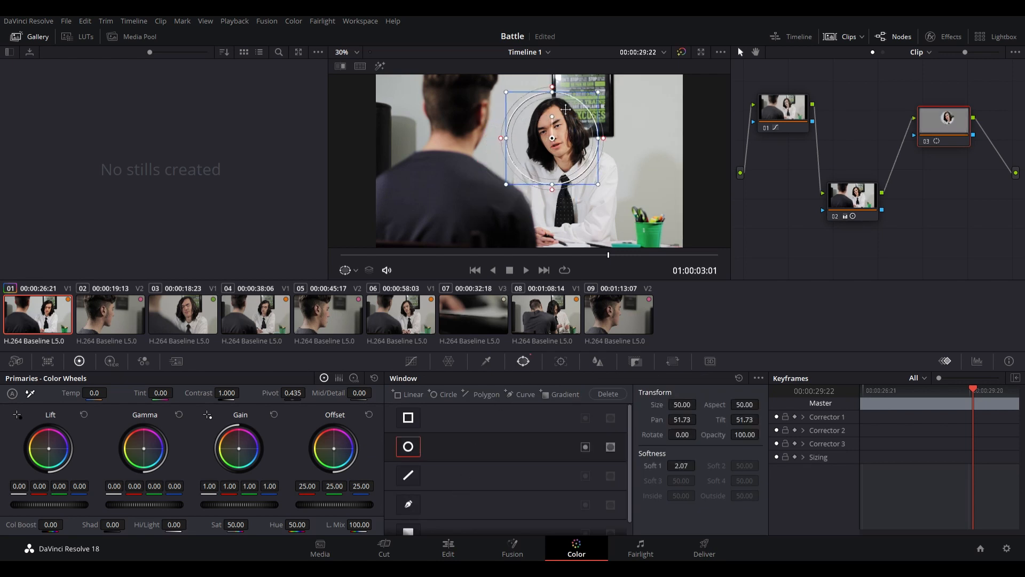
drag(558, 88, 558, 105)
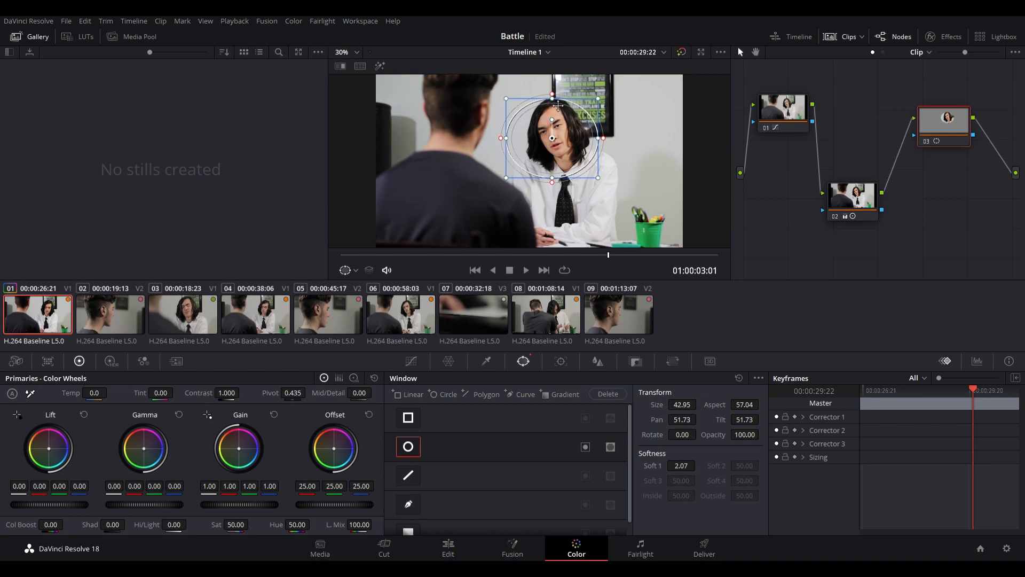
drag(559, 184, 560, 138)
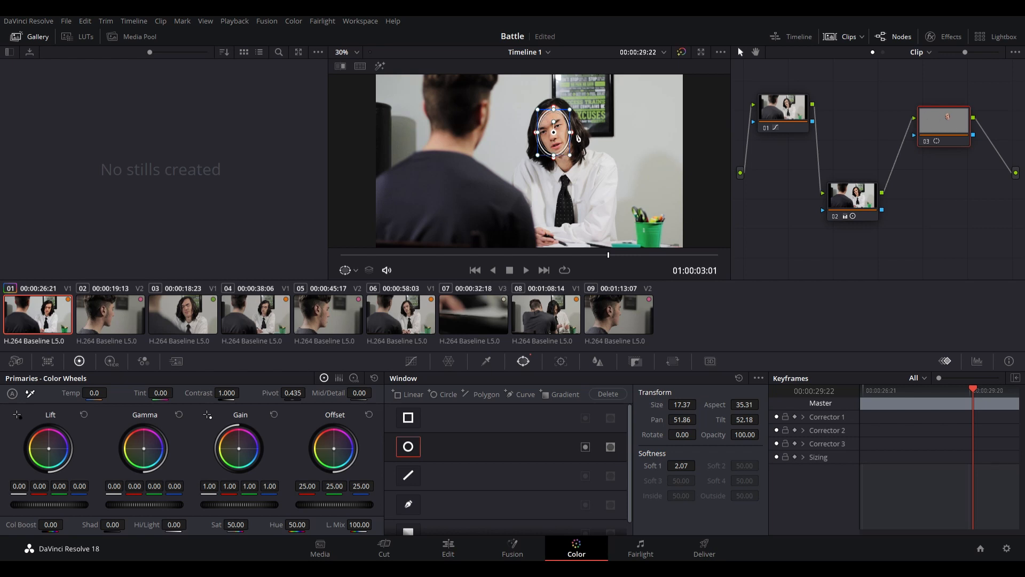
drag(576, 139, 574, 140)
- Darken the windowed face slightly with node 03's custom curve, comparing the picture with the node disabled and enabled
click(410, 361)
drag(522, 454, 527, 466)
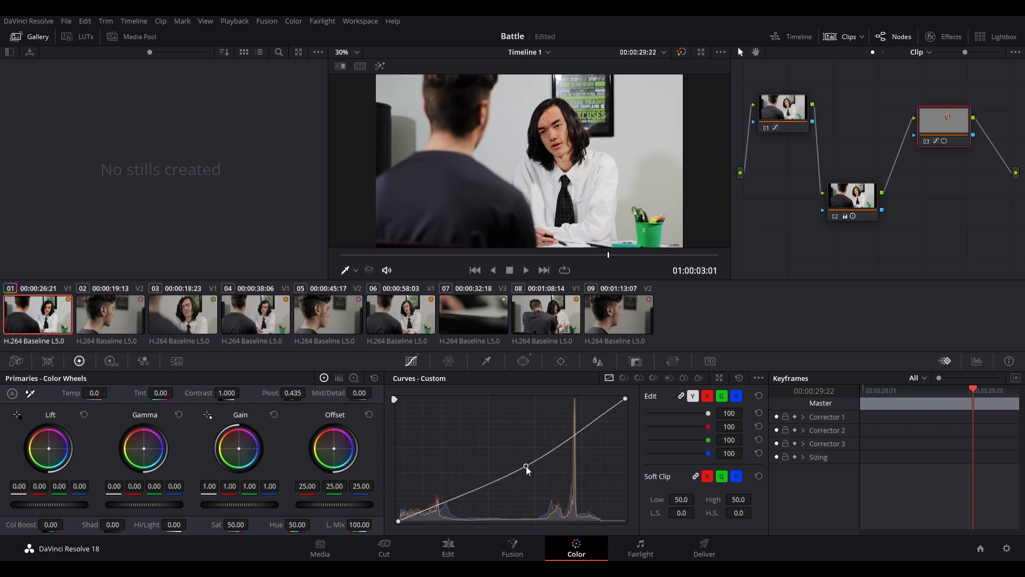
click(925, 141)
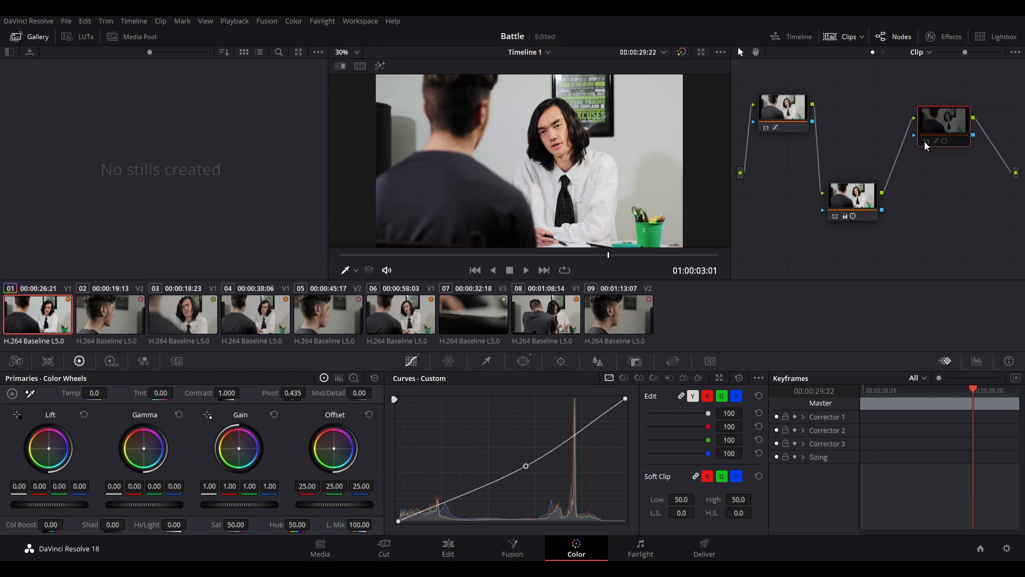
click(924, 141)
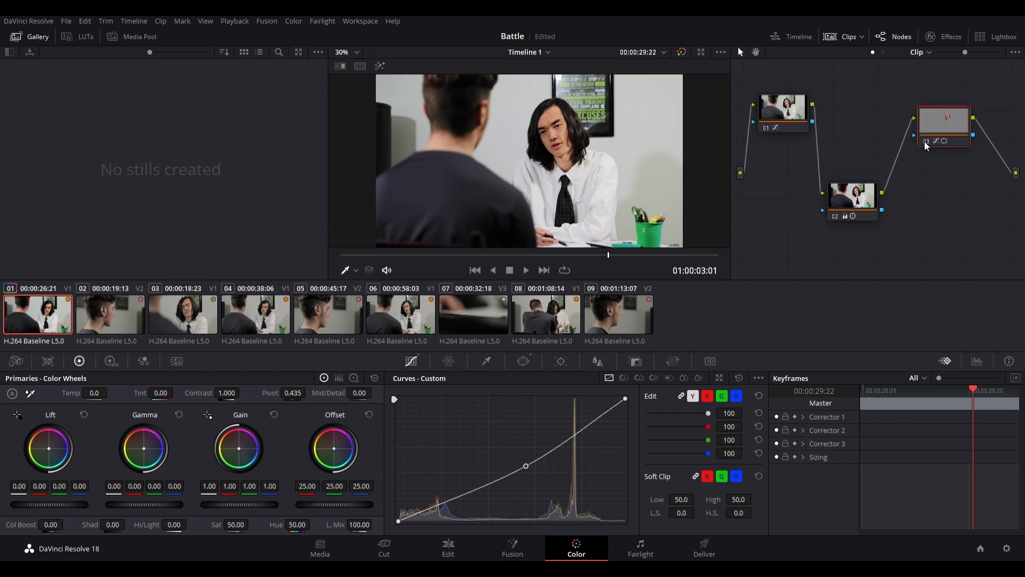
click(924, 141)
click(925, 141)
drag(528, 464, 527, 462)
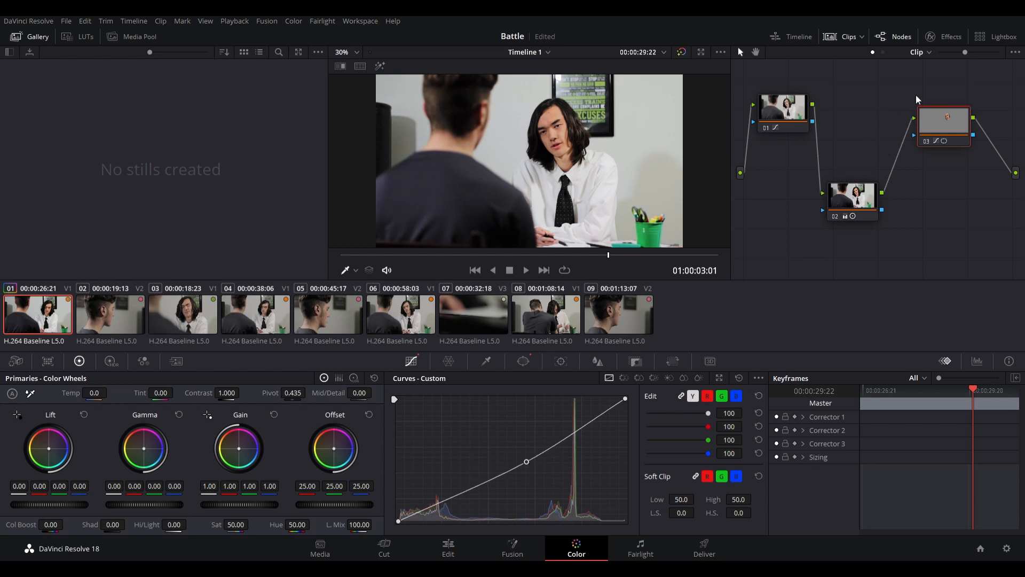
- Recentre the face window at 01:00:01:12, track it forward and backward through the clip, and scrub through to check the track
drag(608, 254, 472, 257)
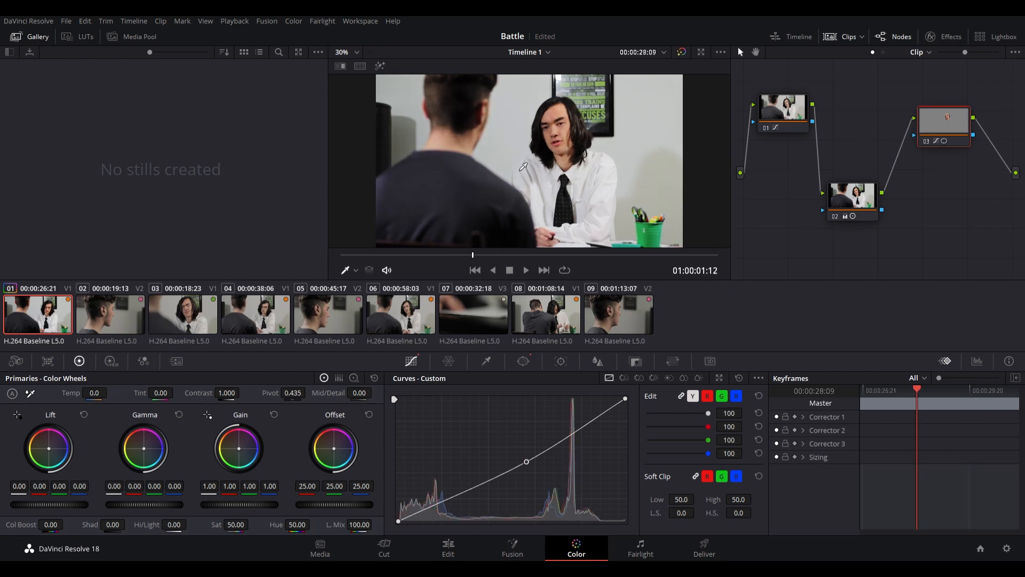
click(526, 361)
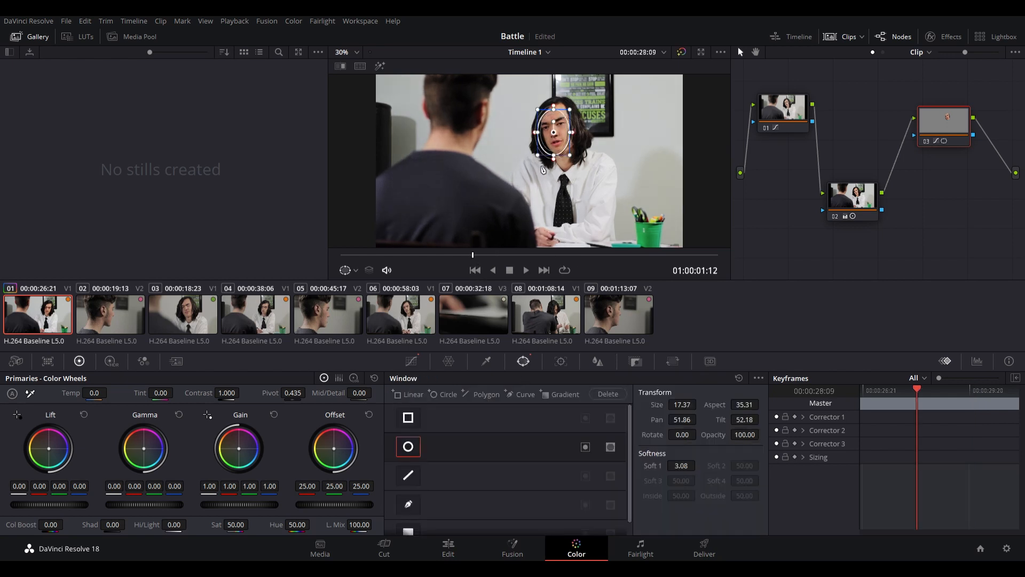
drag(564, 138, 563, 139)
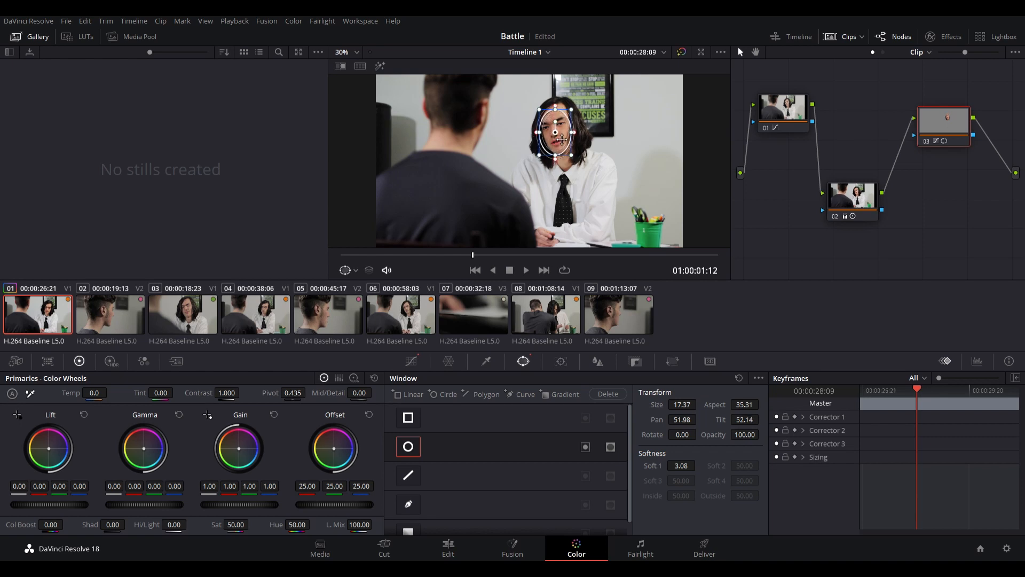
click(561, 362)
click(441, 393)
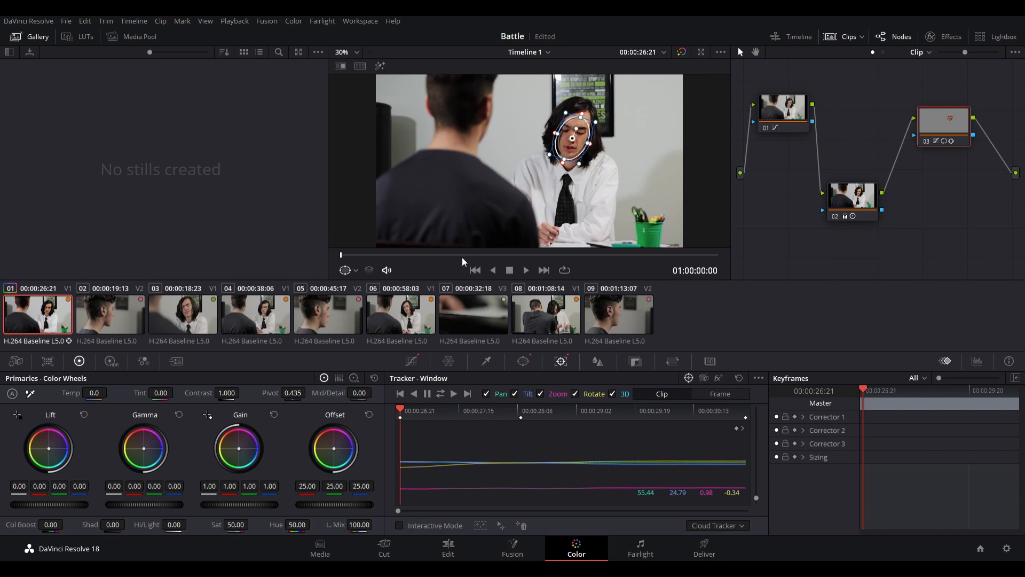
drag(342, 258, 691, 258)
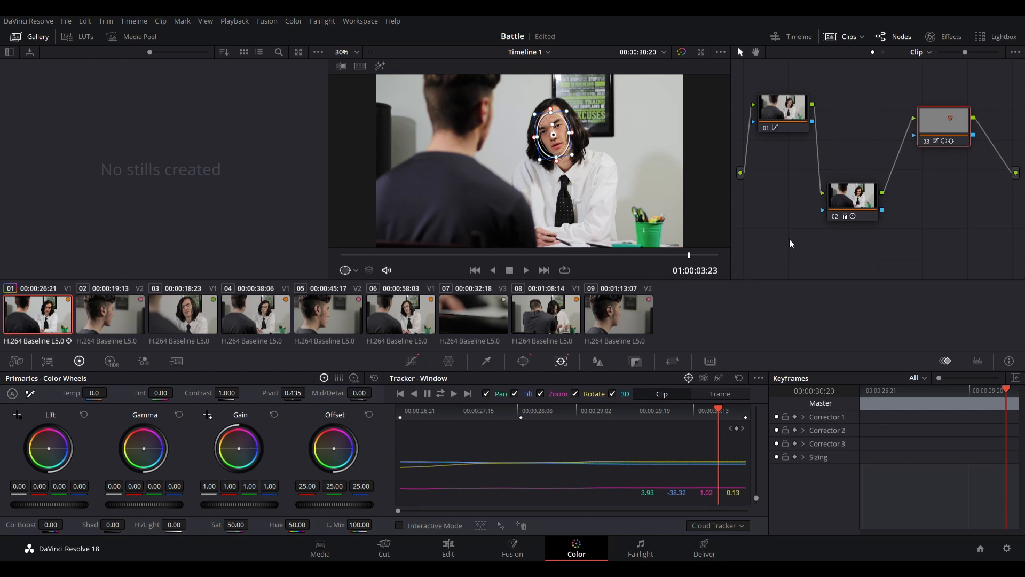
- Compare the first clip with its grade bypassed and enabled, and grab a still of the grade into the gallery
click(789, 119)
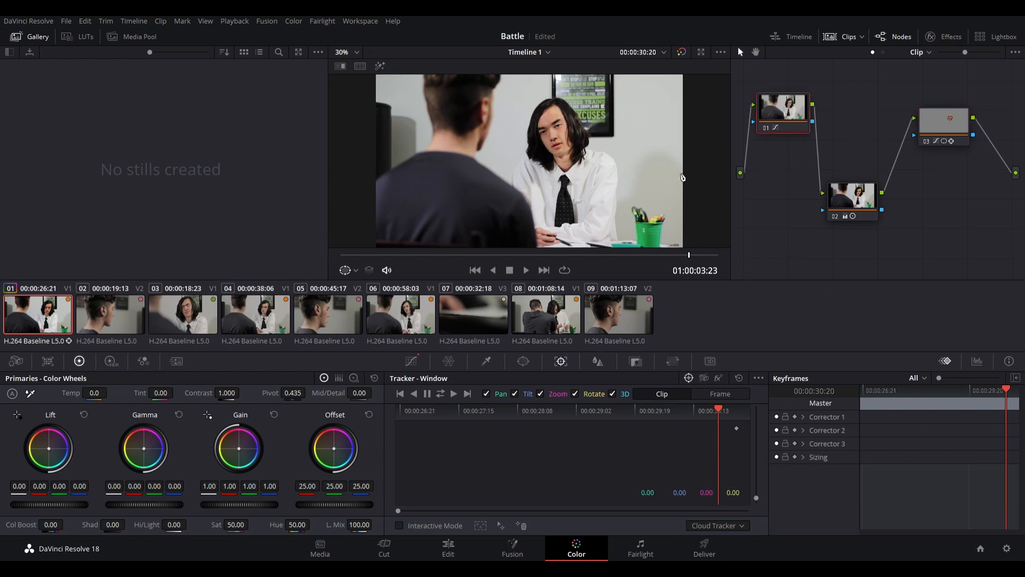
click(682, 52)
click(682, 52)
key(ctrl+alt+g)
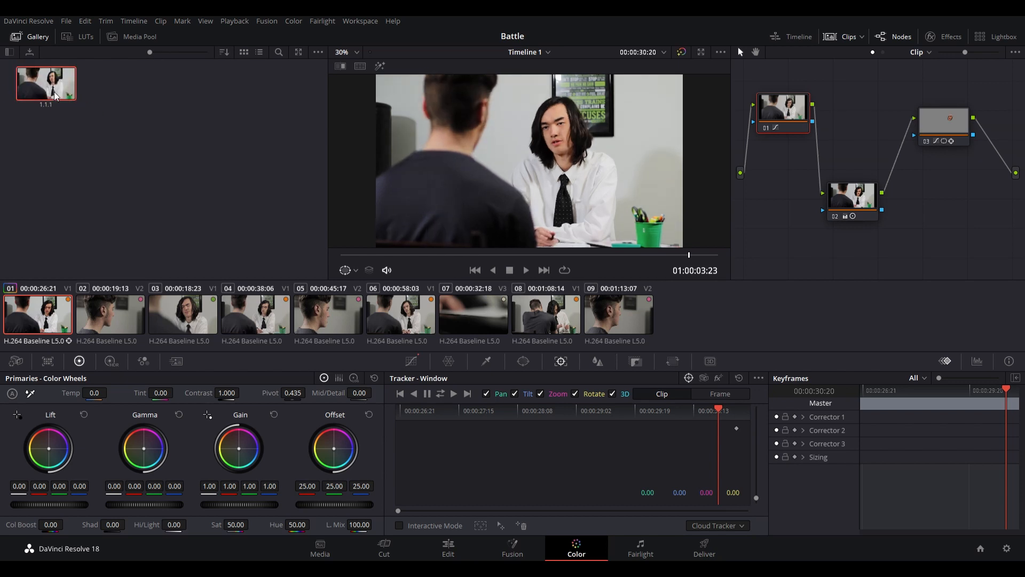
- Apply the gallery still's grade to clip 04, centre node 03's face window on the long-haired man, and track it in both directions
click(183, 325)
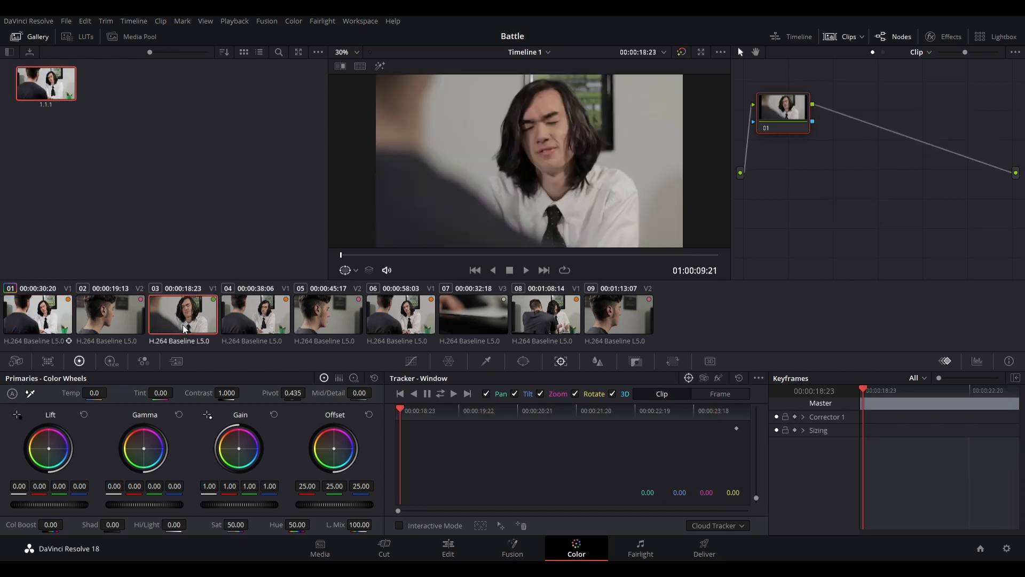
click(260, 327)
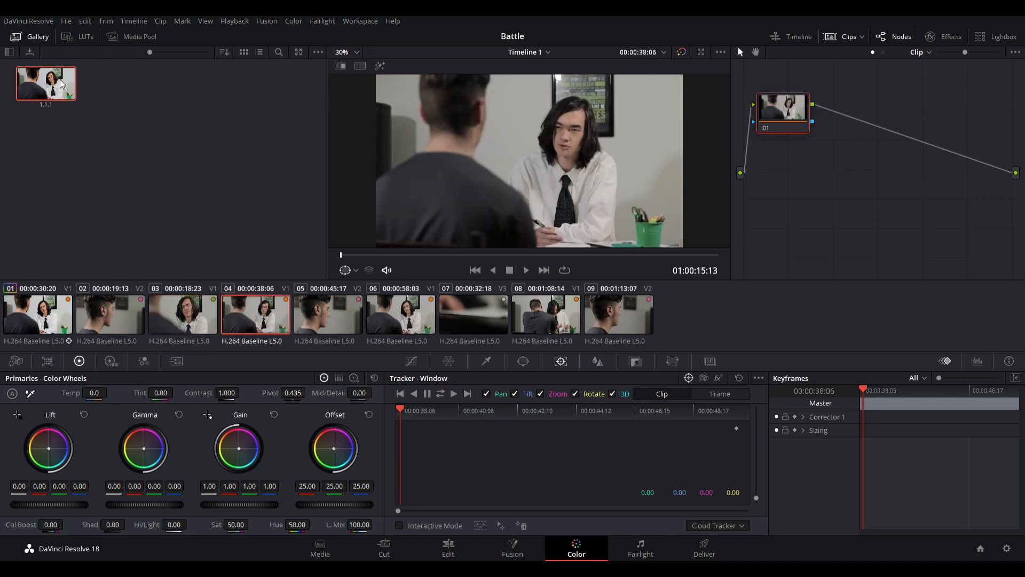
drag(52, 81, 629, 177)
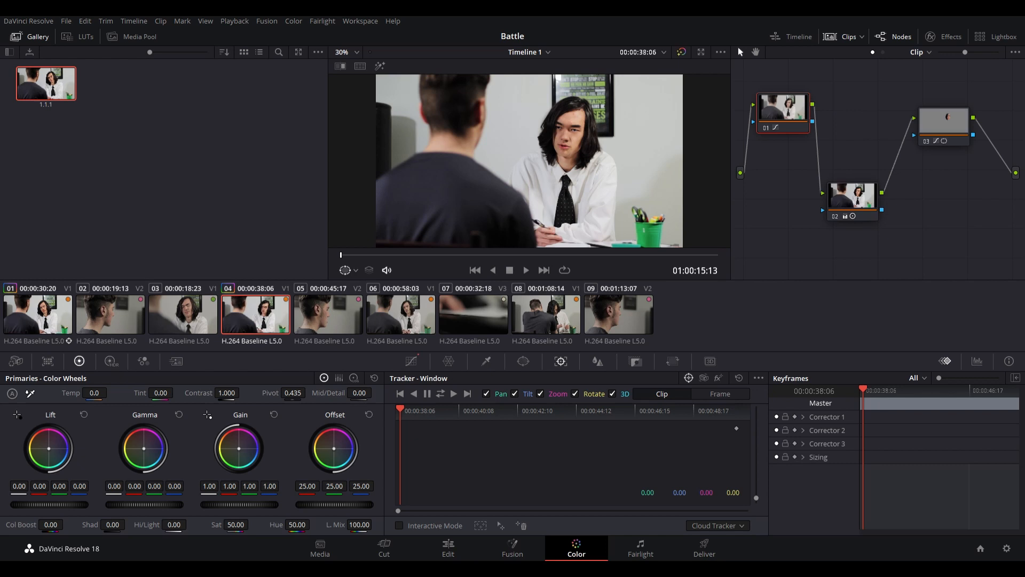
click(958, 126)
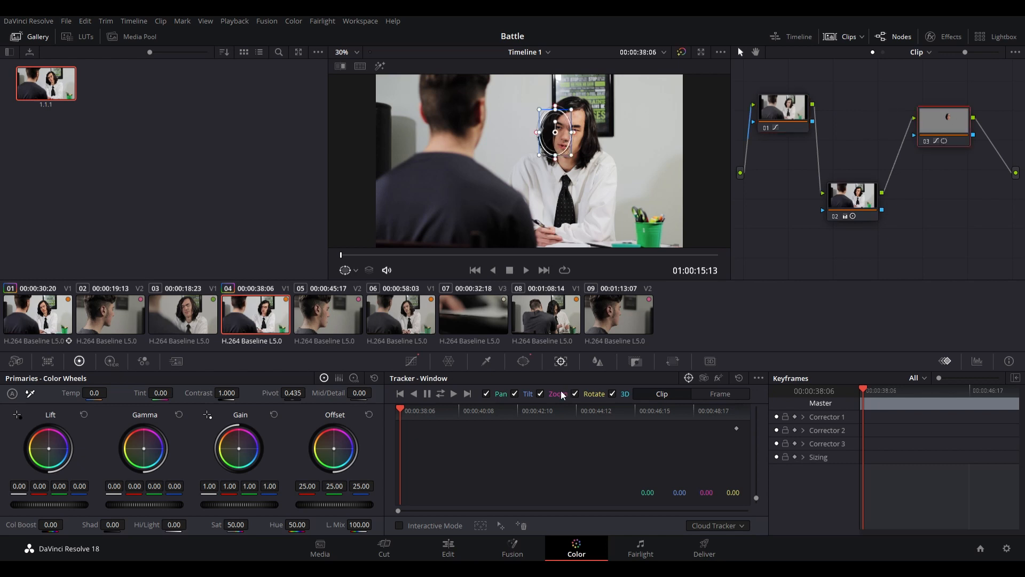
drag(562, 140, 573, 142)
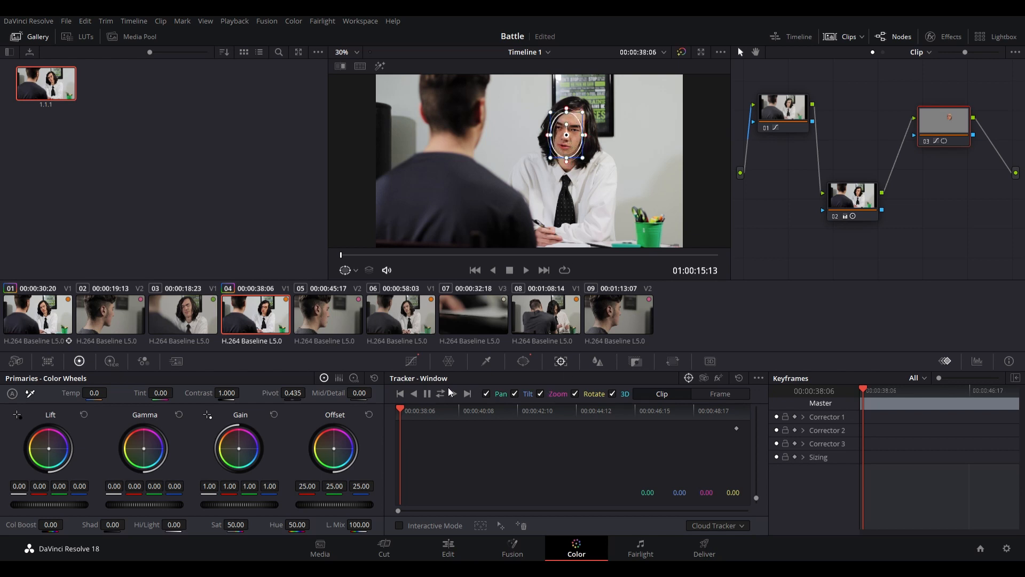
click(441, 396)
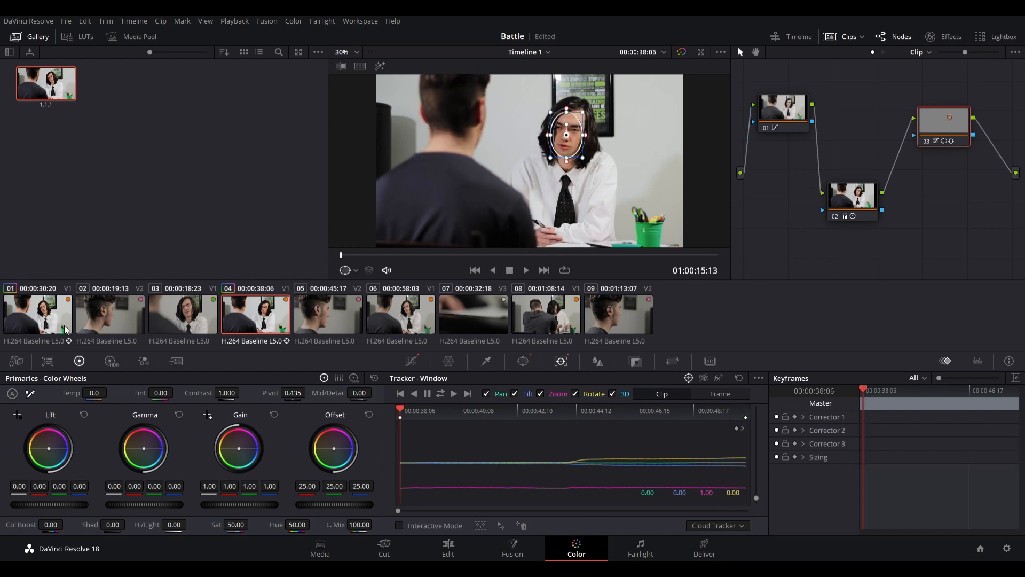
- Apply the gallery still's grade to clip 06, align node 03's window with the man's face, track it both ways and check the track
click(420, 318)
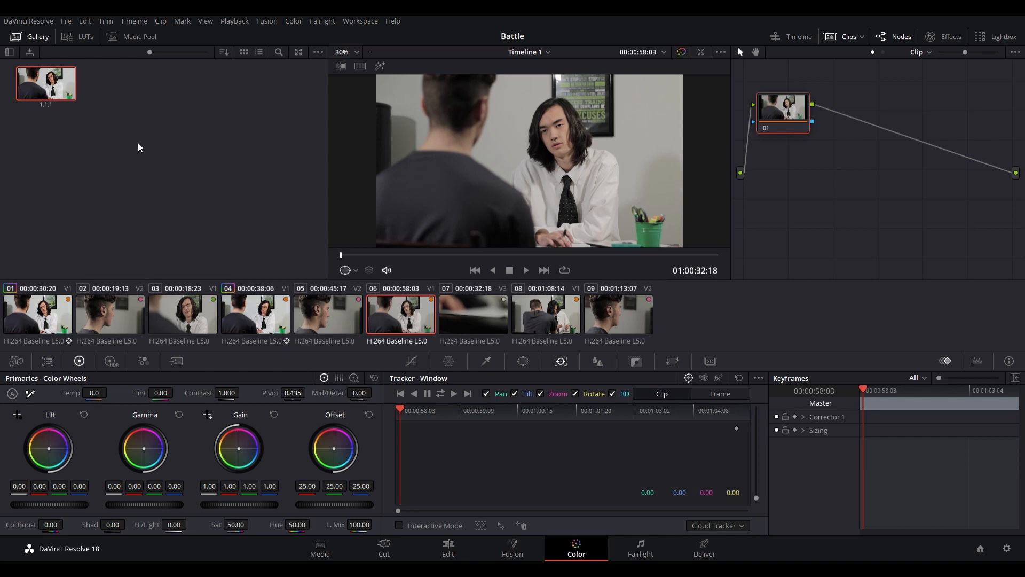
drag(46, 83, 548, 231)
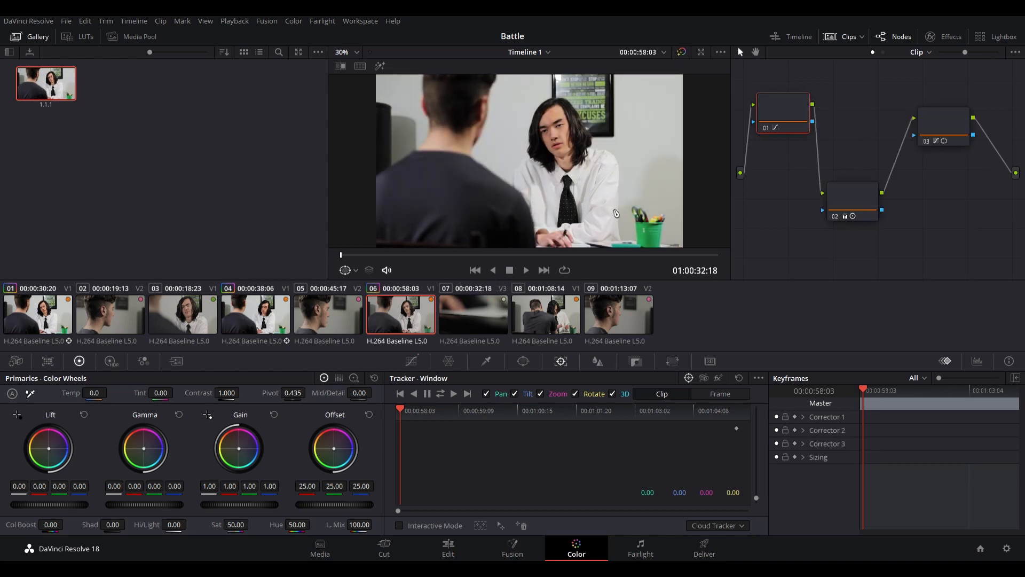
click(944, 122)
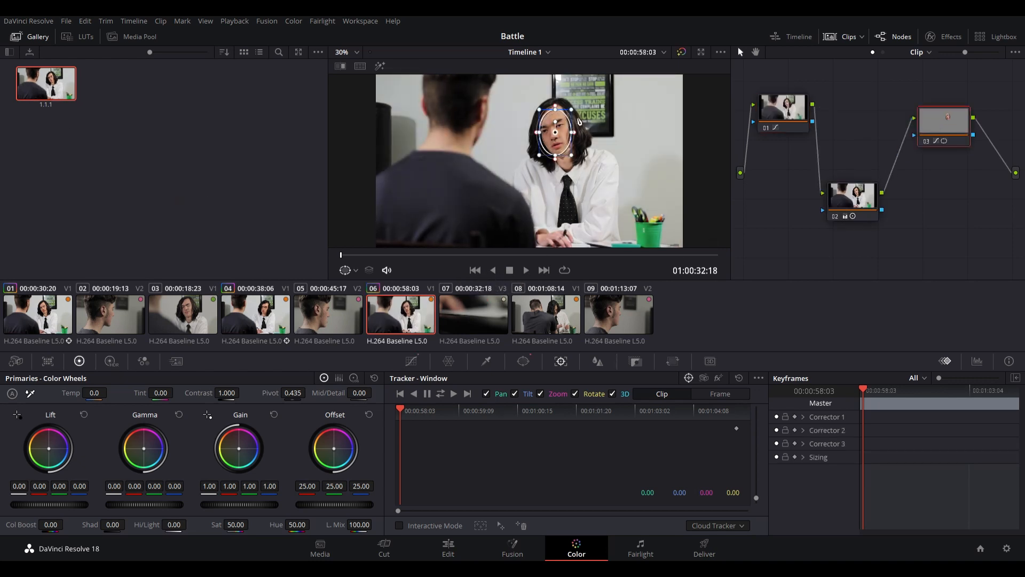
drag(559, 142, 561, 140)
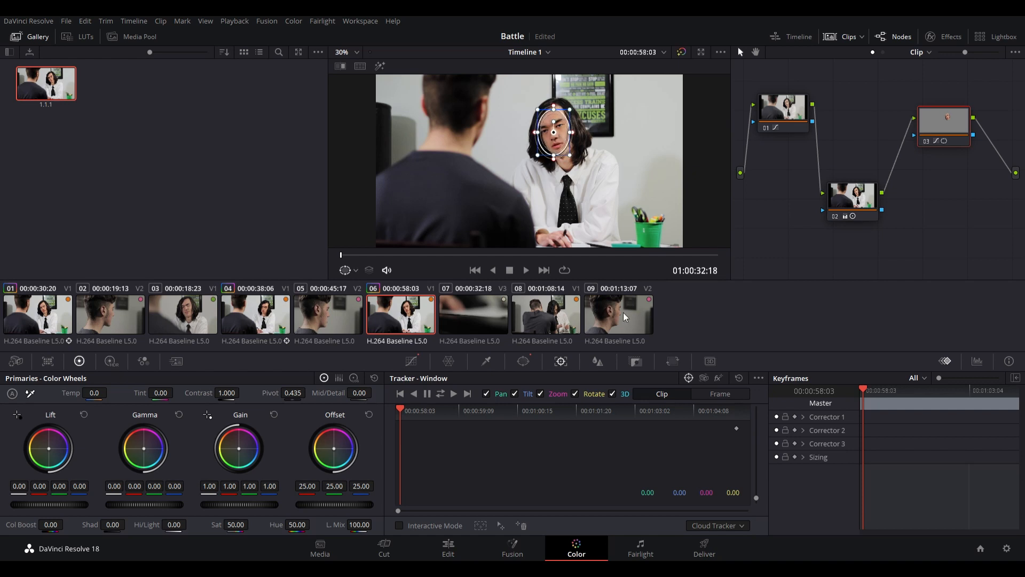
click(441, 394)
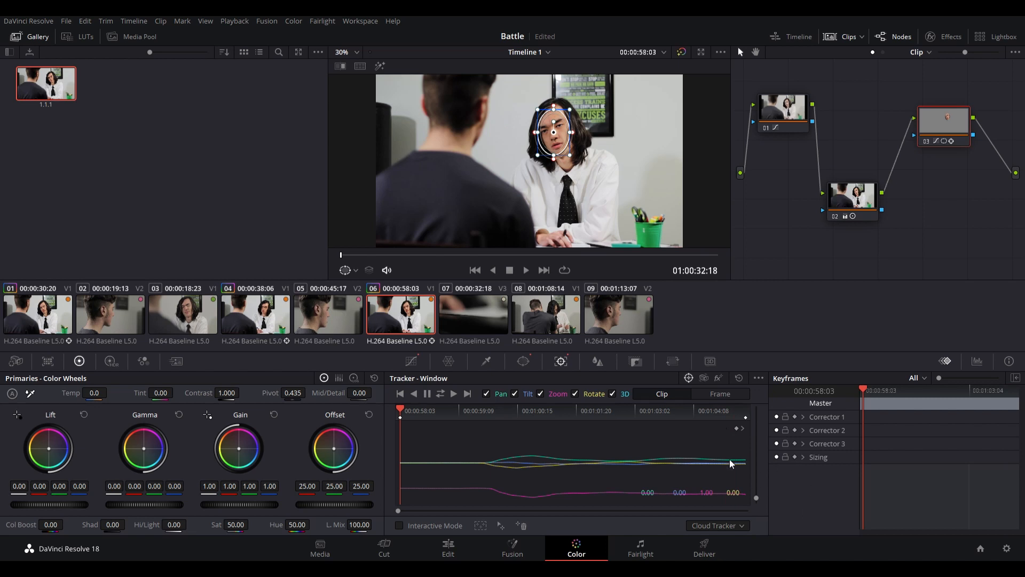
mouse_move(351, 254)
mouse_down()
mouse_move(678, 249)
mouse_move(342, 255)
mouse_up()
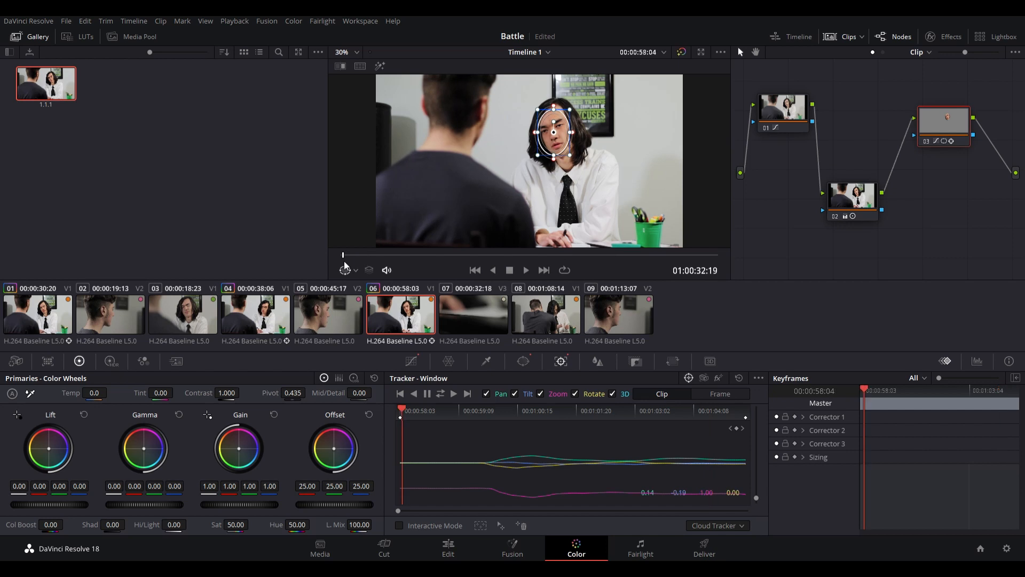
- At 01:00:47:23 in clip 08, apply the gallery still's grade, adjust node 03's window on the long-haired man's face and track it
click(546, 311)
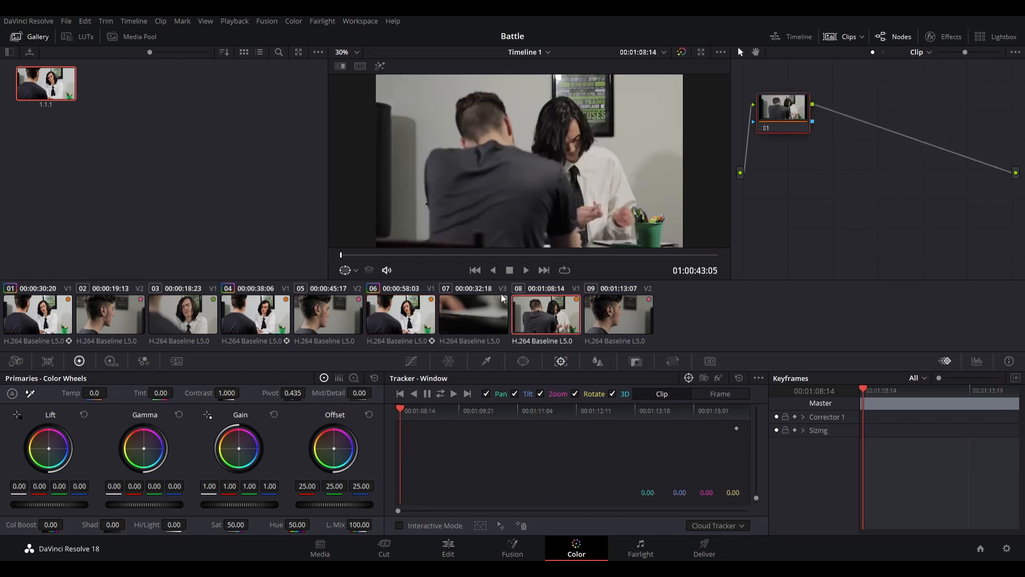
click(577, 254)
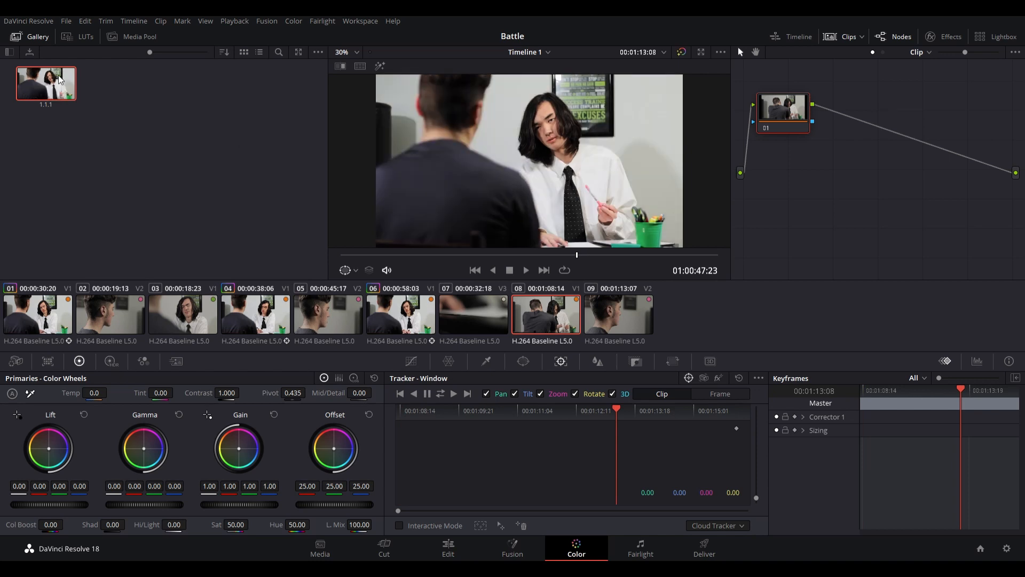
drag(57, 77, 583, 188)
click(946, 122)
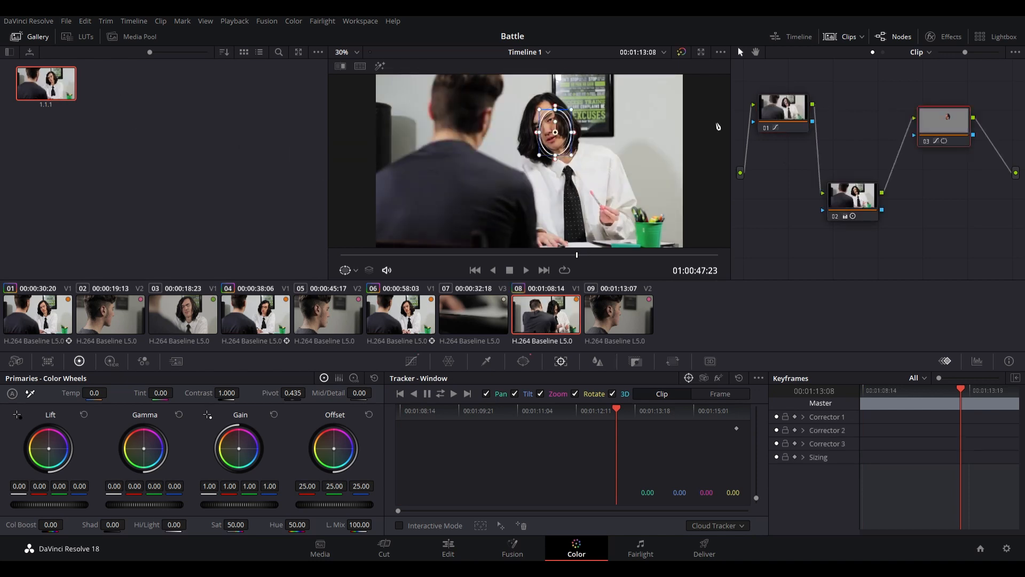
drag(556, 138, 555, 135)
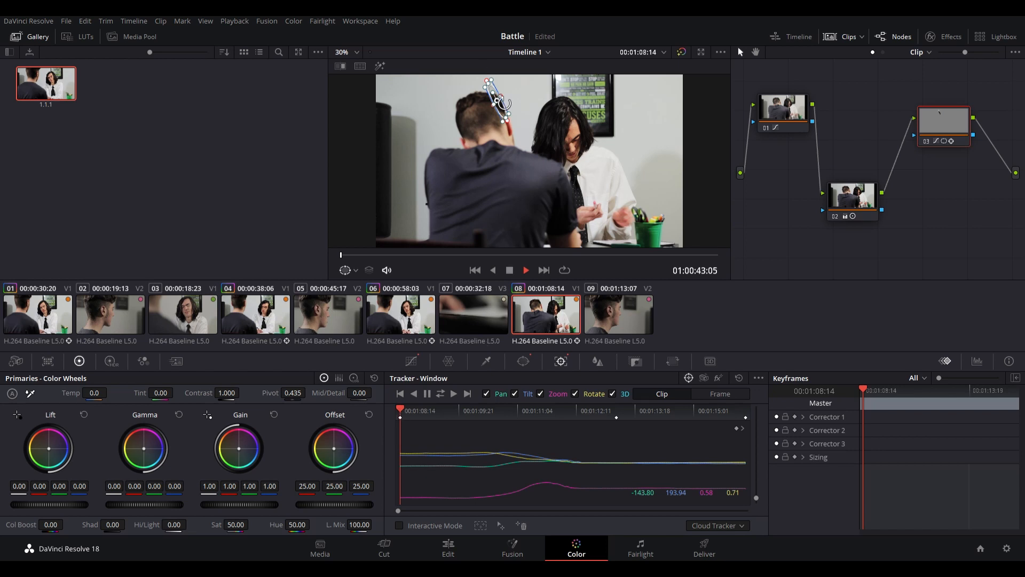
- Scrub through clip 08 to check the face window's effect, and delete node 03 from its grade
click(780, 115)
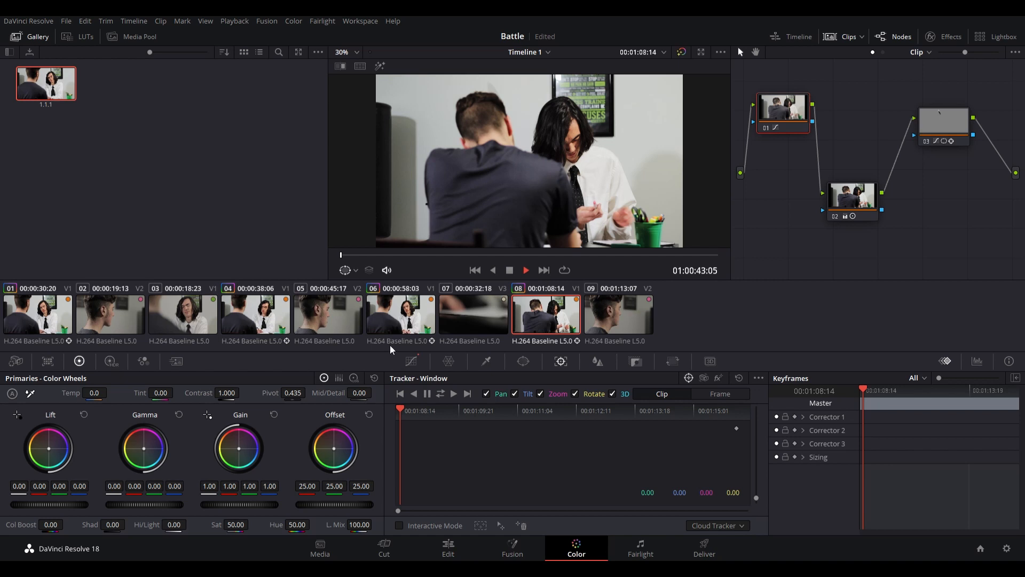
drag(401, 415, 716, 409)
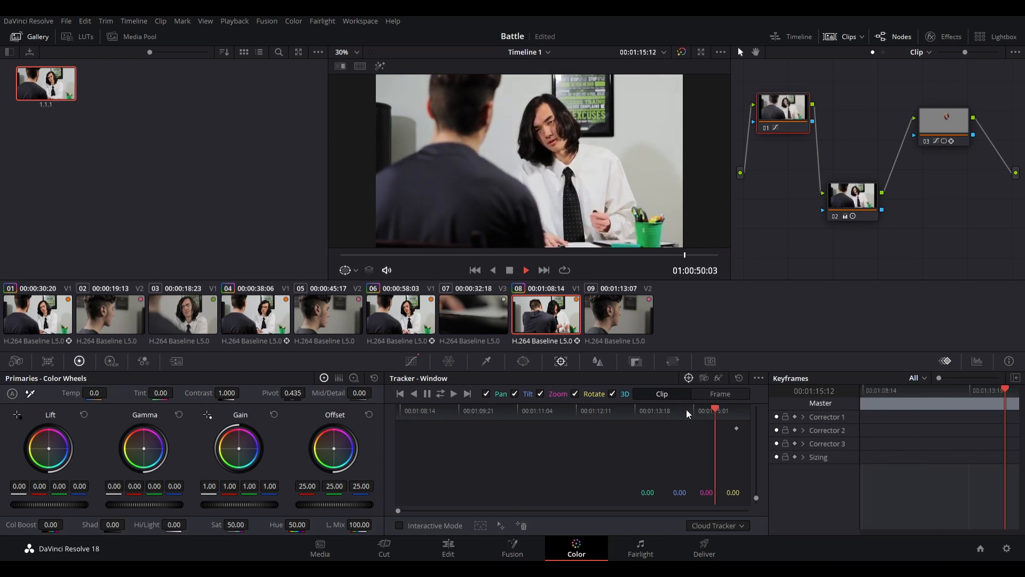
drag(587, 408, 555, 401)
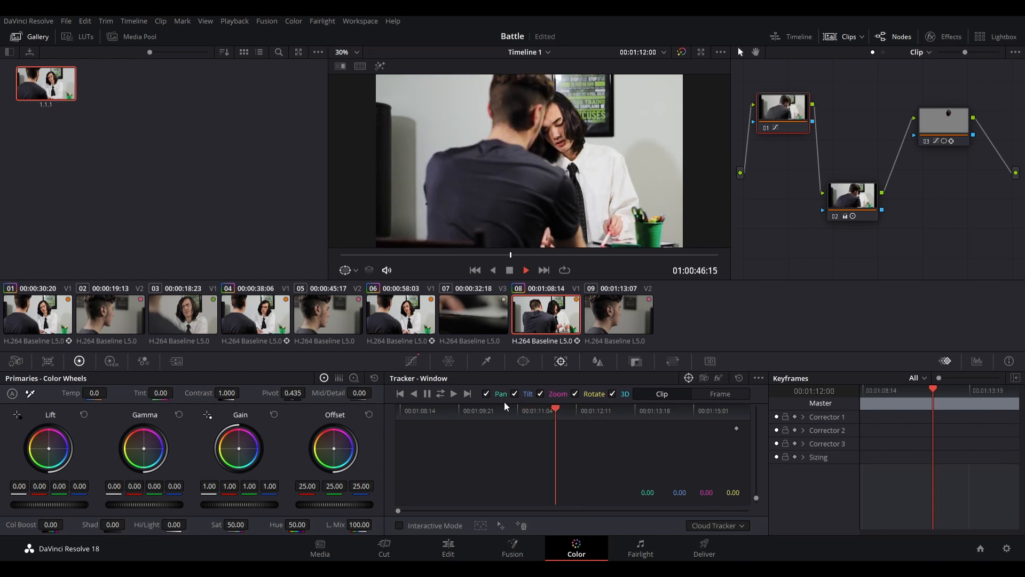
drag(470, 406, 458, 406)
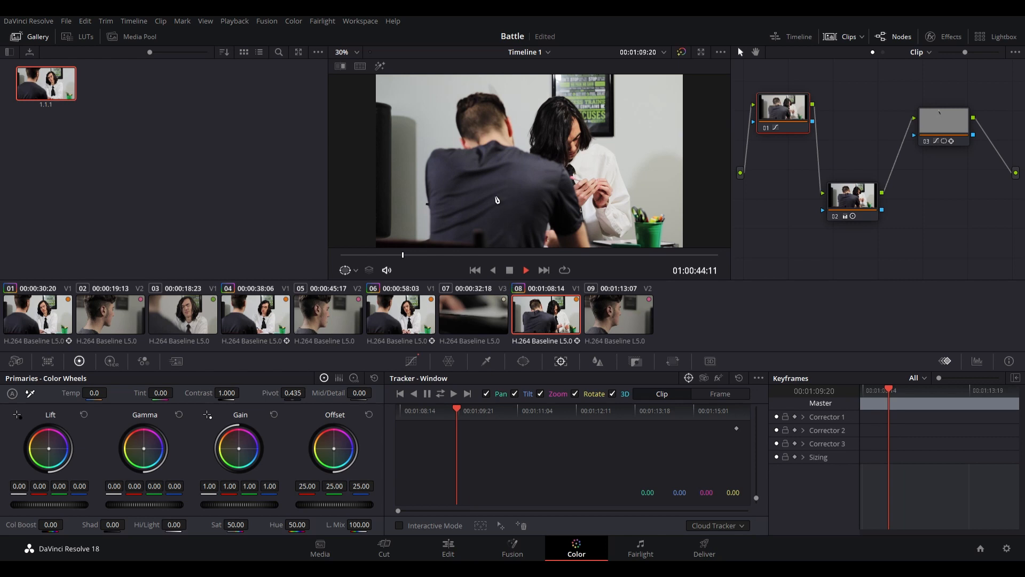
click(943, 128)
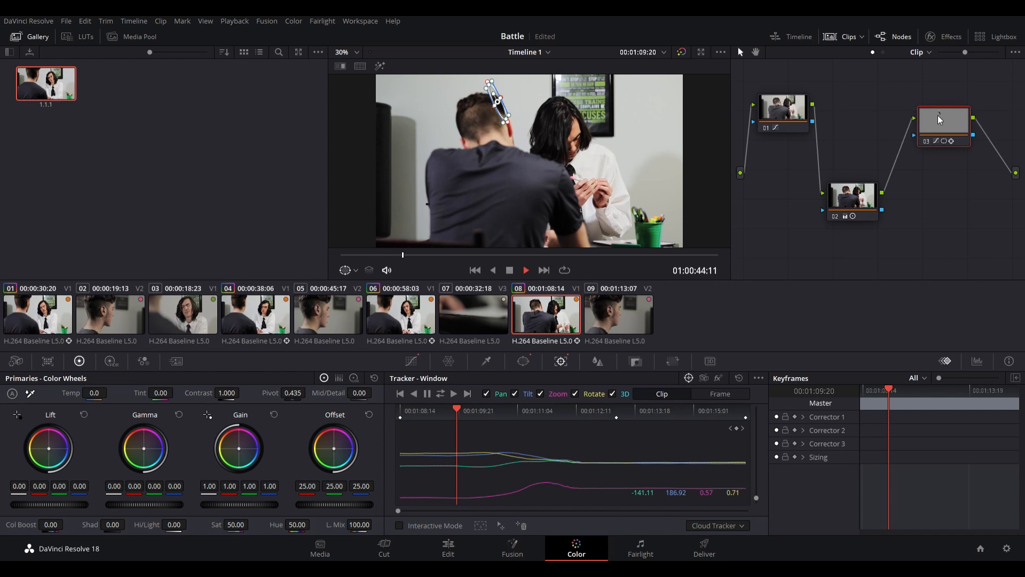
key(Delete)
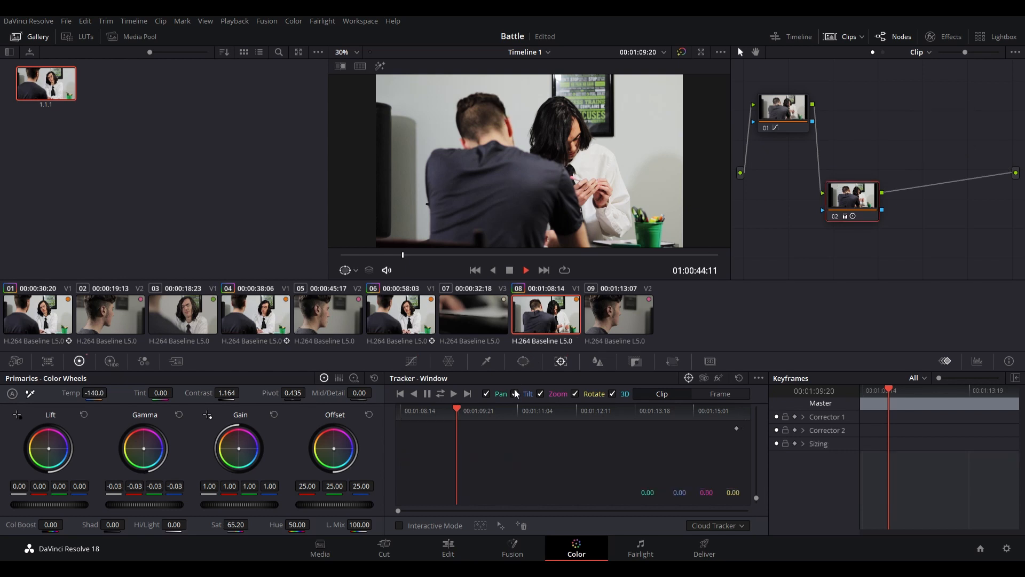
- Scrub through clip 08 without the face correction and compare its look with clip 06
drag(454, 410, 673, 406)
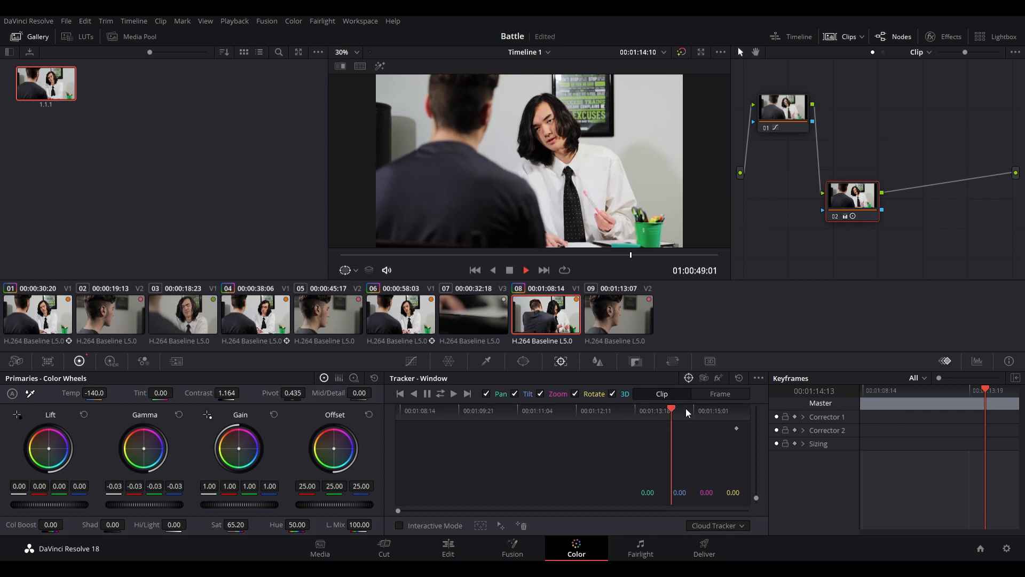
click(705, 410)
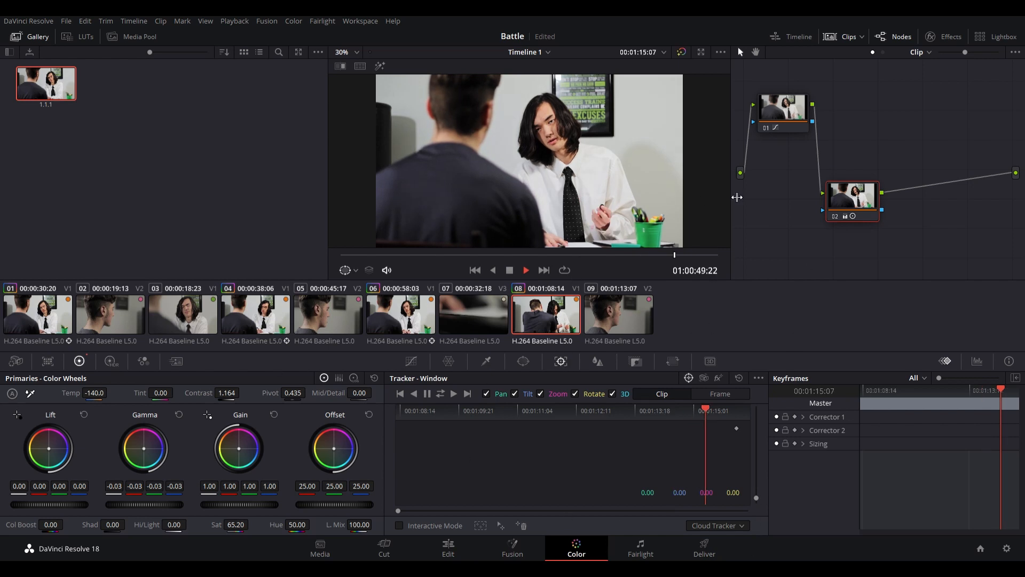
click(410, 315)
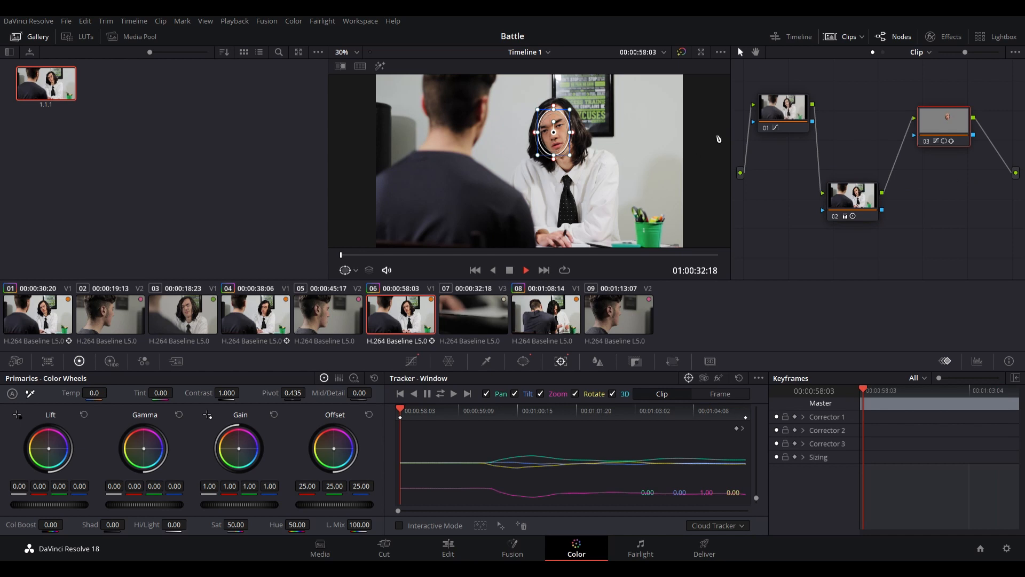
click(554, 313)
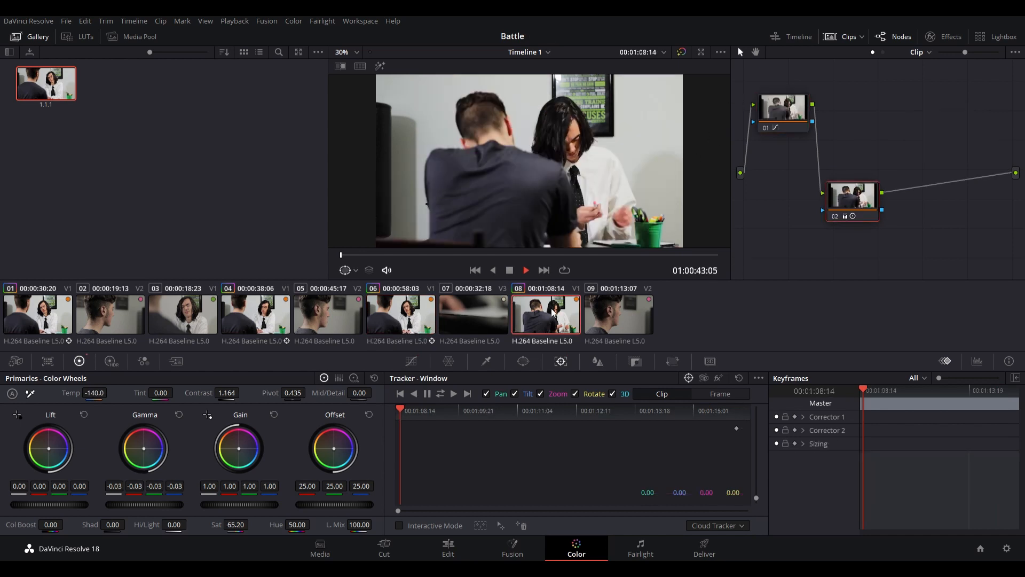
click(577, 256)
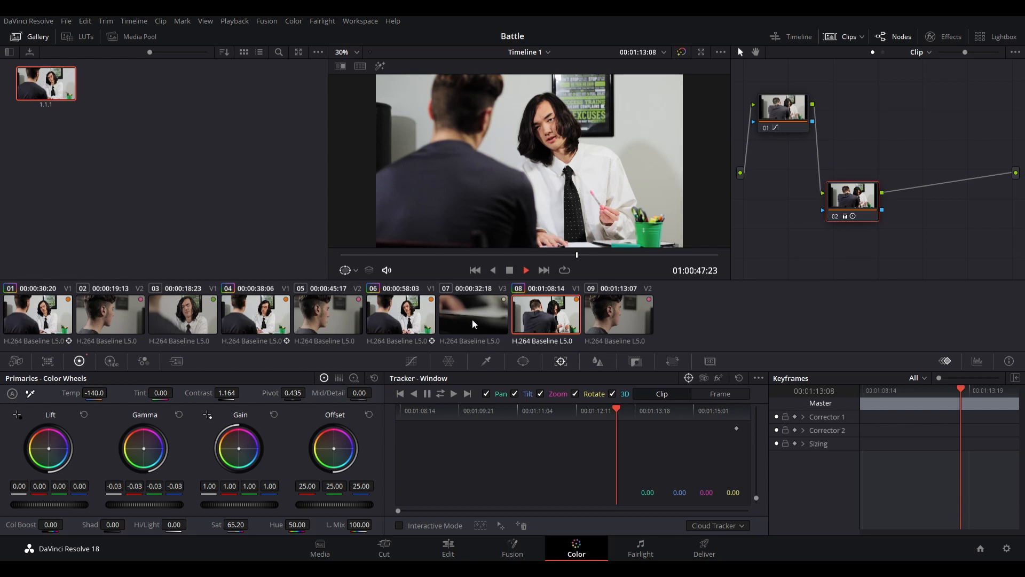
- Apply the gallery still's grade to clip 03, fit node 03's window to the larger close-up face, compare the effect, and track it both ways
click(211, 316)
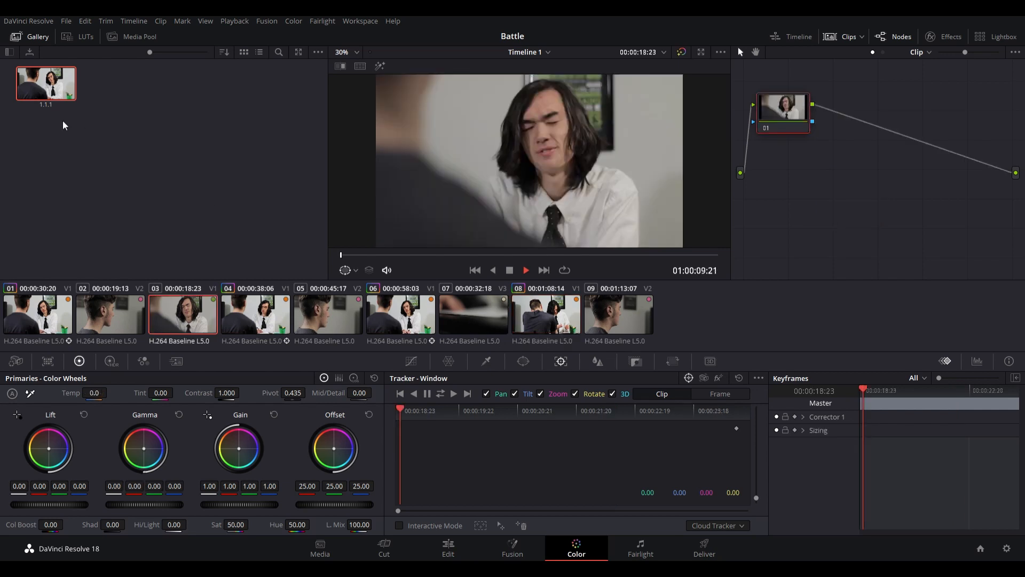
drag(55, 76, 625, 194)
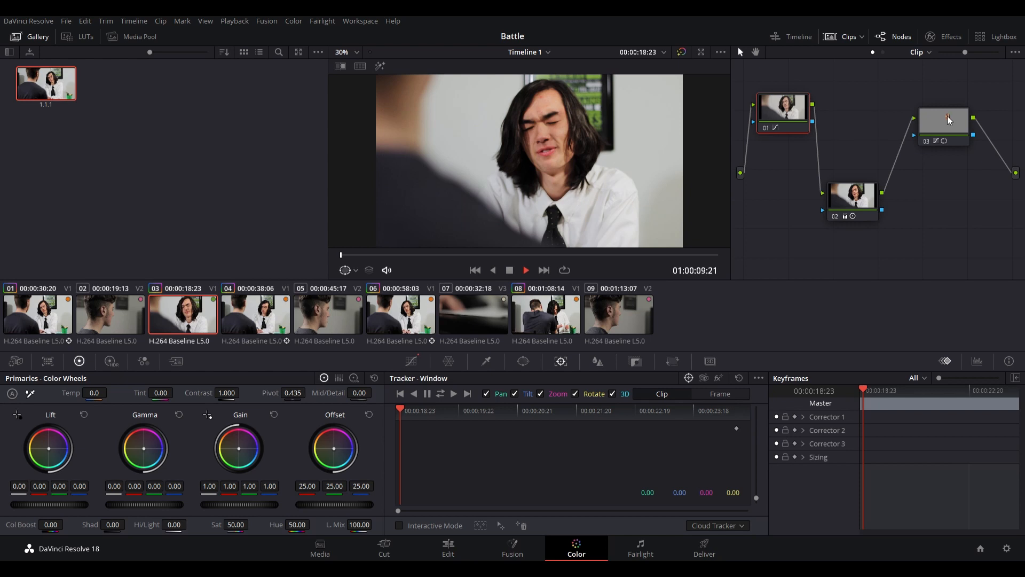
mouse_move(563, 140)
mouse_down()
mouse_move(549, 147)
mouse_move(552, 112)
mouse_move(576, 145)
mouse_move(553, 138)
mouse_up()
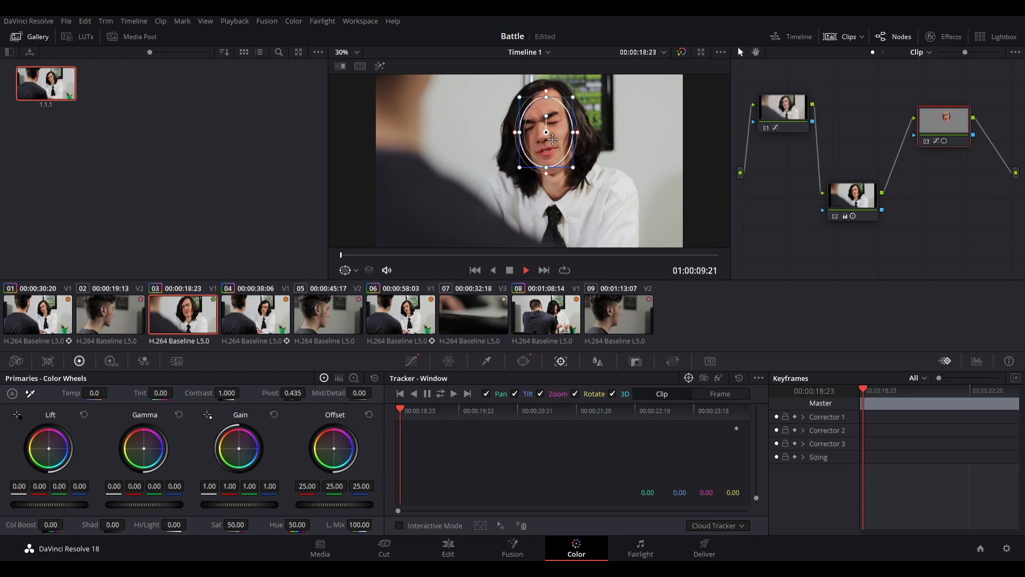
click(682, 52)
click(682, 52)
click(926, 142)
click(926, 142)
click(440, 396)
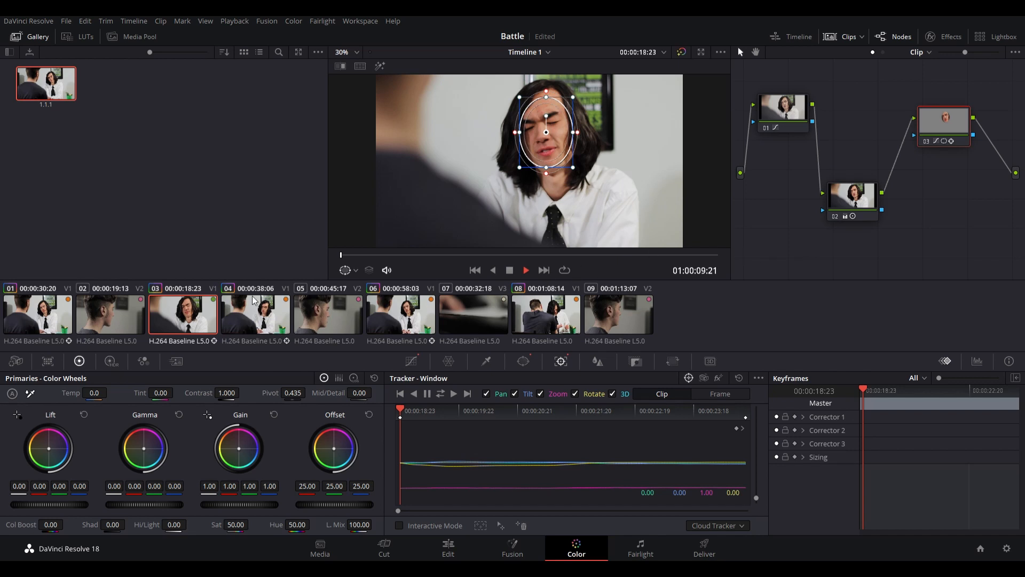
- Apply the gallery still's grade to clip 02, the short-haired man's close-up, and delete its face-window node 03
click(97, 327)
drag(69, 97, 458, 175)
click(944, 134)
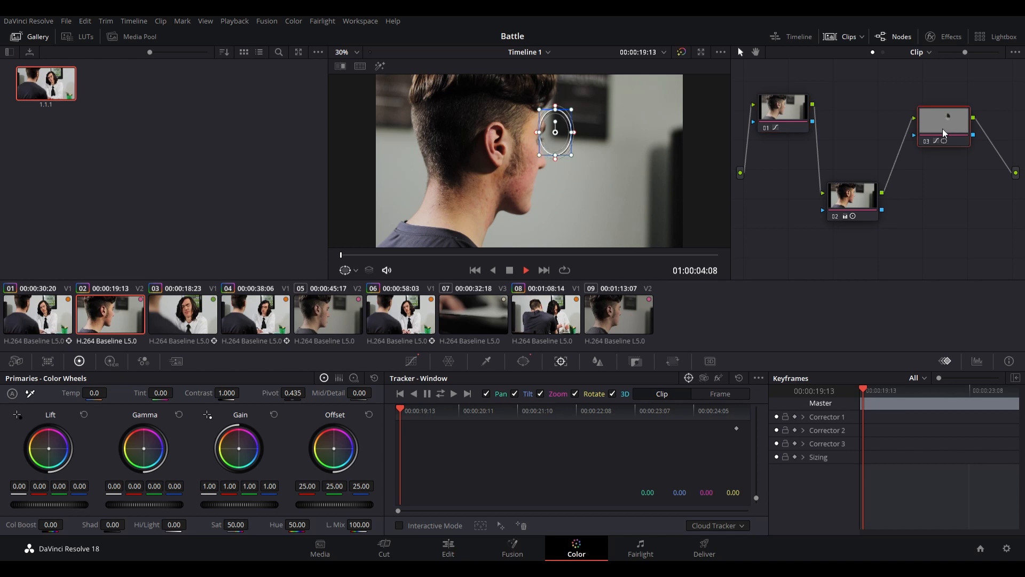
key(Delete)
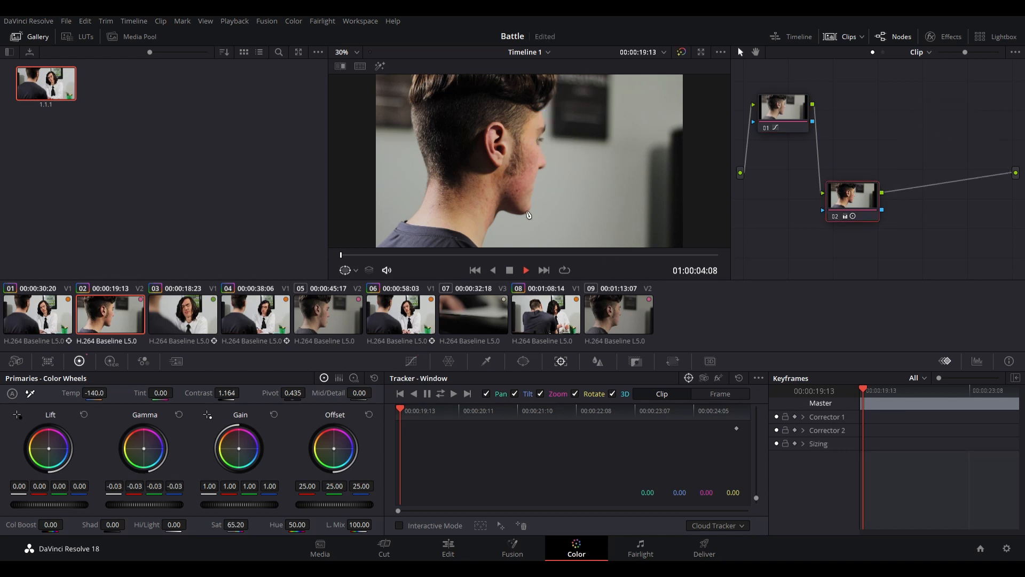
- Apply the gallery still's grade to clip 05, the short-haired man's close-up, and delete its face-window node 03
click(319, 319)
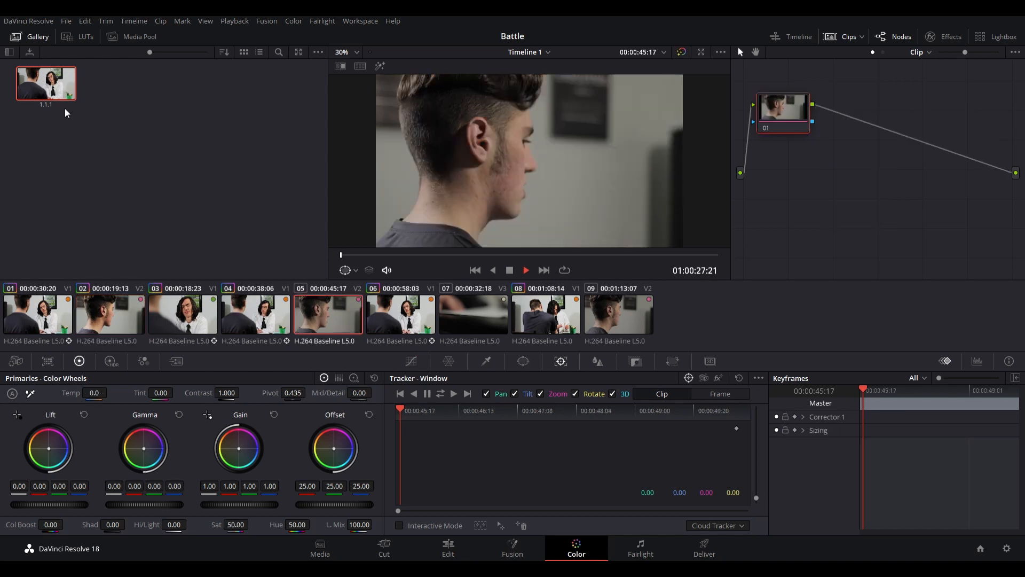
drag(46, 83, 572, 202)
click(943, 131)
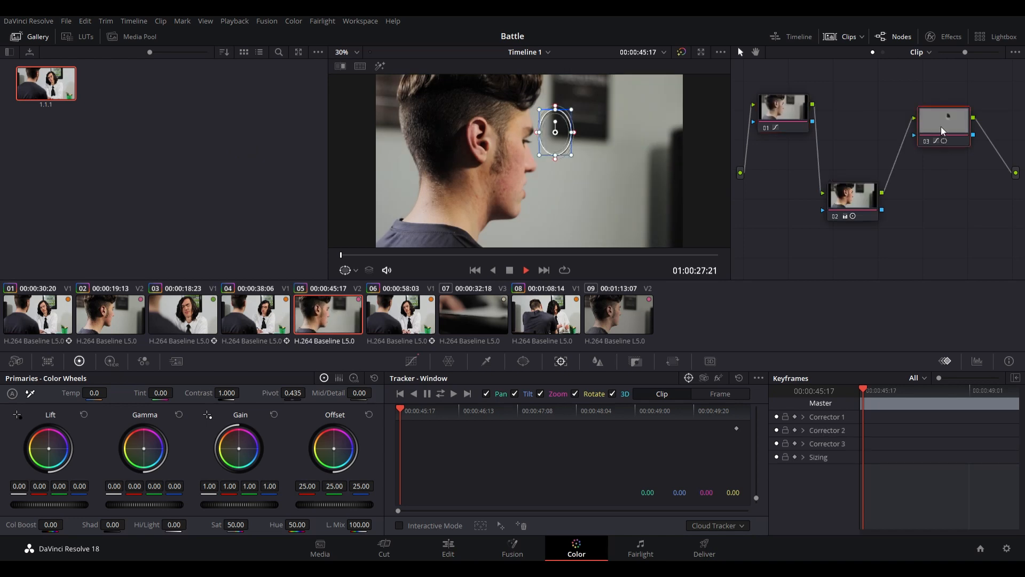
key(Delete)
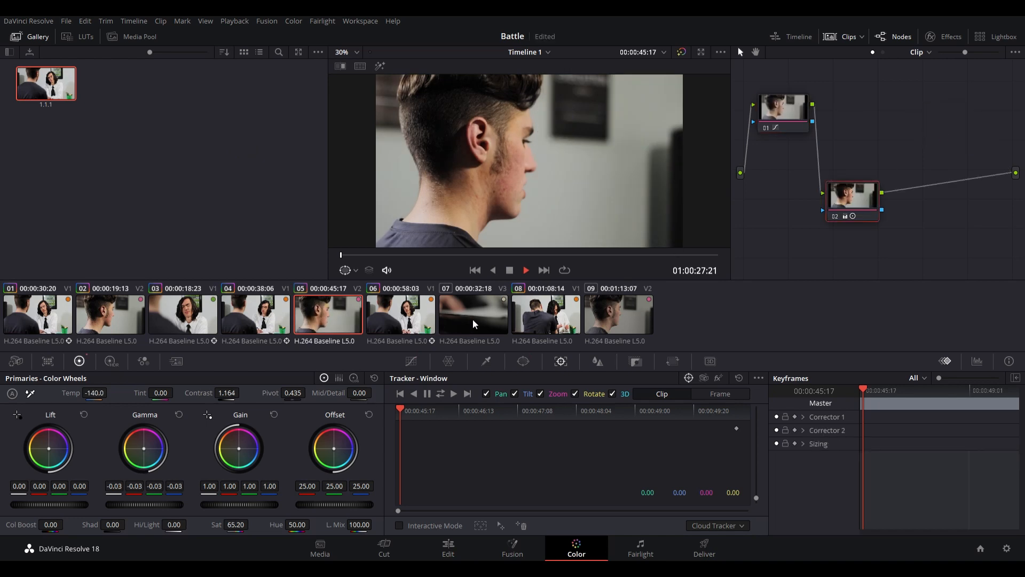
- Apply the gallery still's grade to clip 07, the desk close-up, and delete its face-window node 03
click(476, 324)
drag(55, 88, 451, 195)
click(940, 133)
key(Delete)
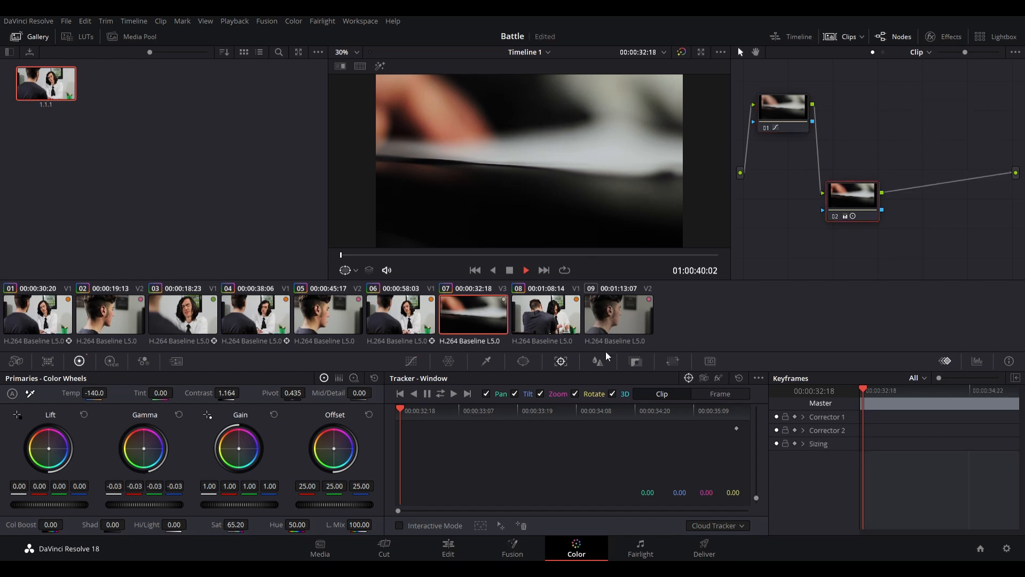
- Grade clip 09 with the gallery still, leaving out face-window node 03, and compare it with the grade bypassed
click(619, 328)
drag(54, 98, 572, 128)
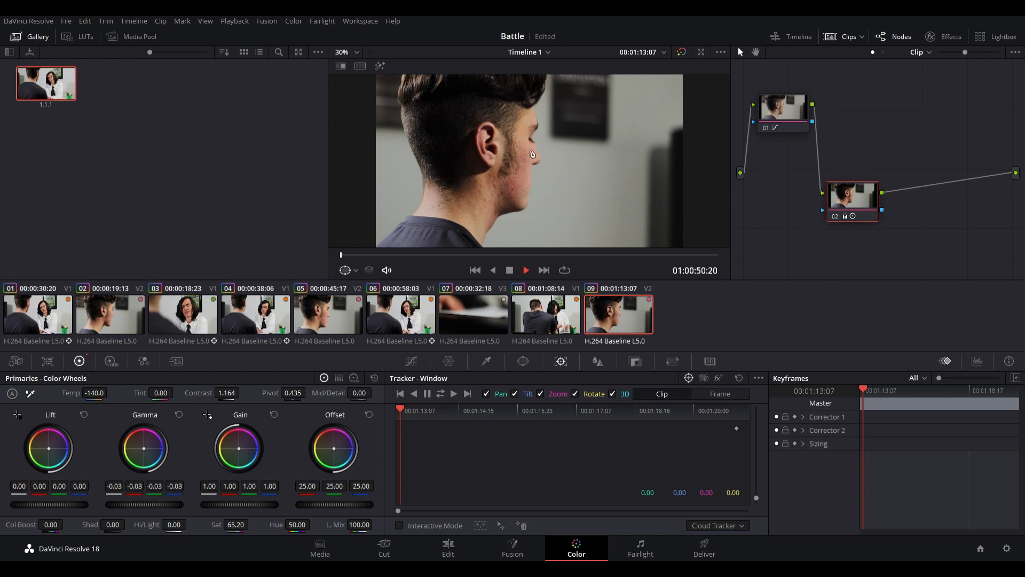
drag(509, 258, 675, 258)
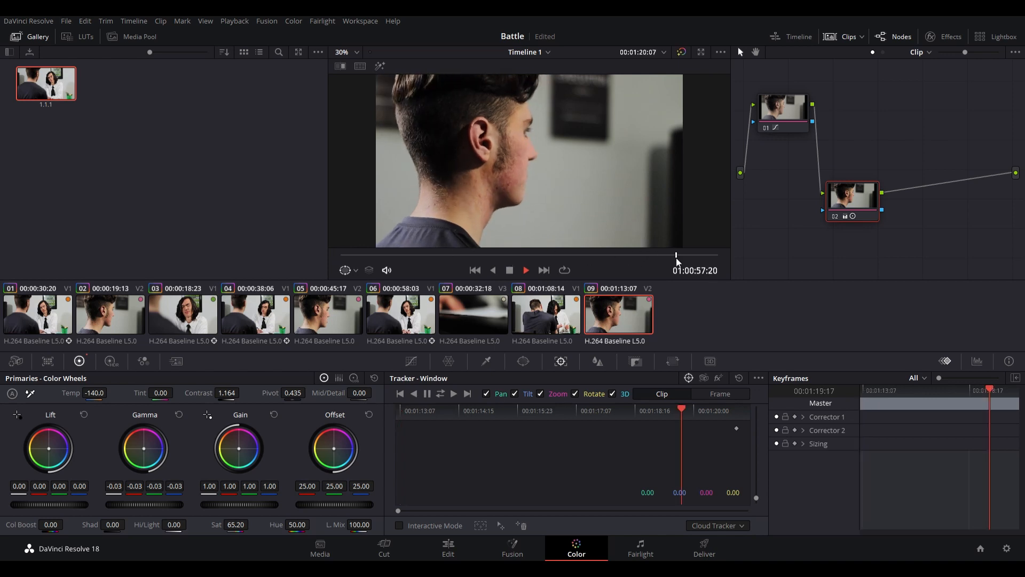
click(683, 53)
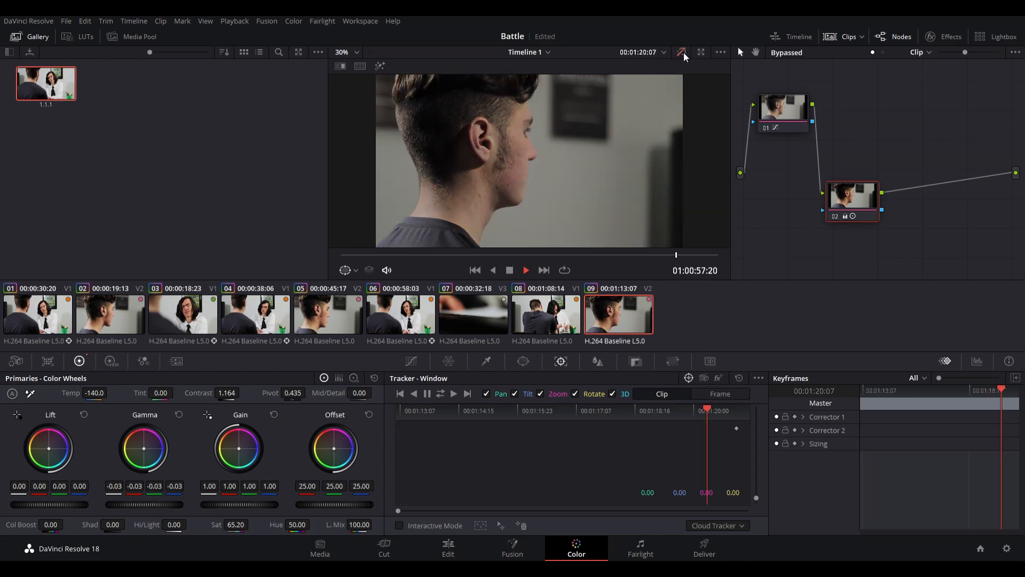
click(684, 54)
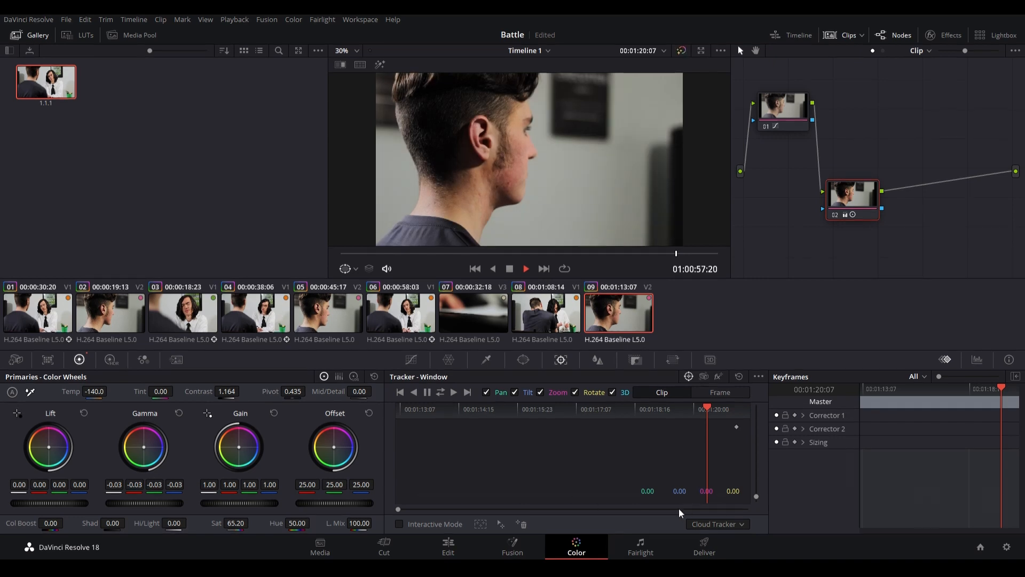
- Switch to the Fairlight page, return the playhead to the start, and enlarge the Audio 1 waveforms around the first crossfade
click(641, 548)
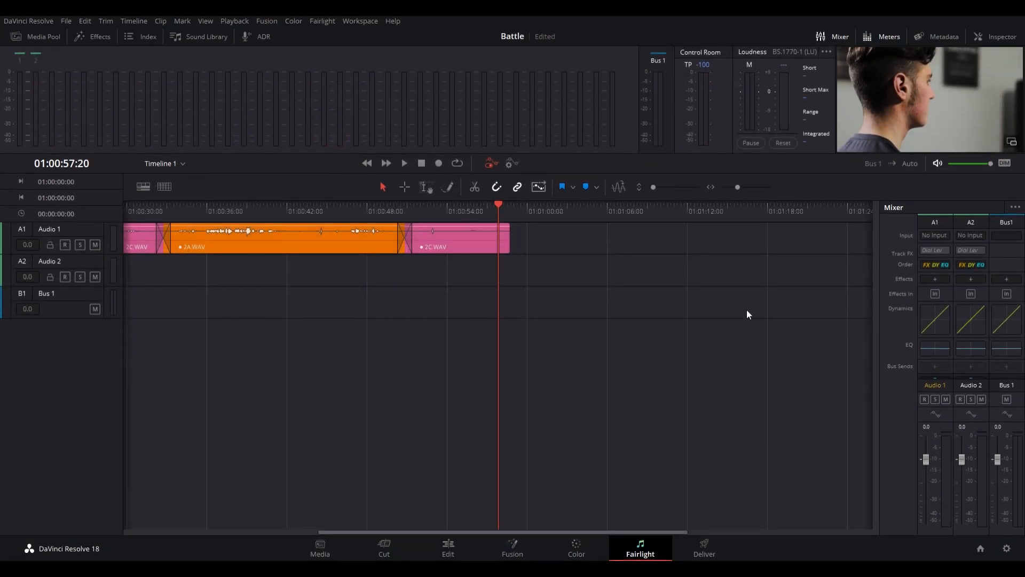
drag(482, 532, 261, 536)
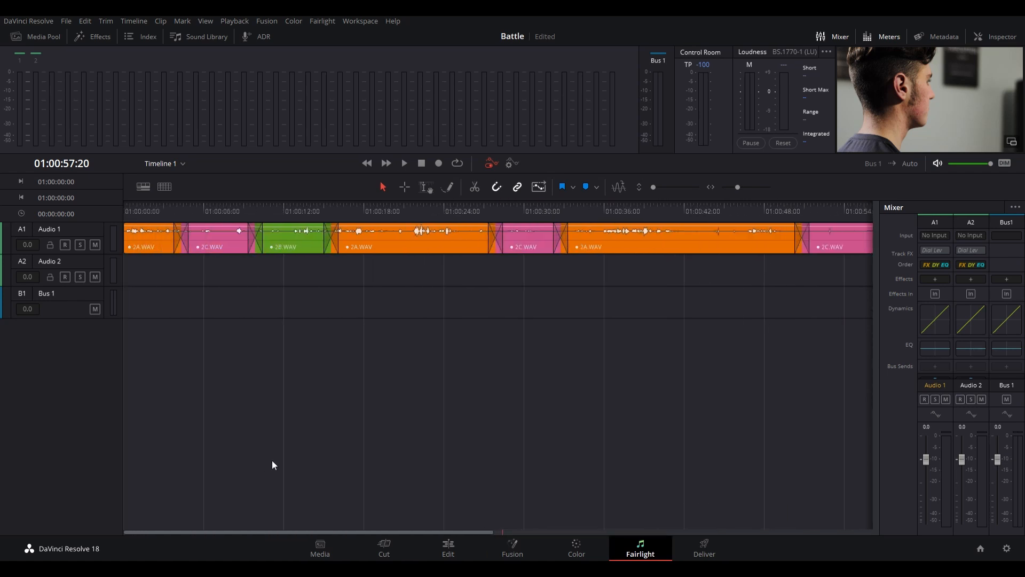
scroll(272, 461, down, 10)
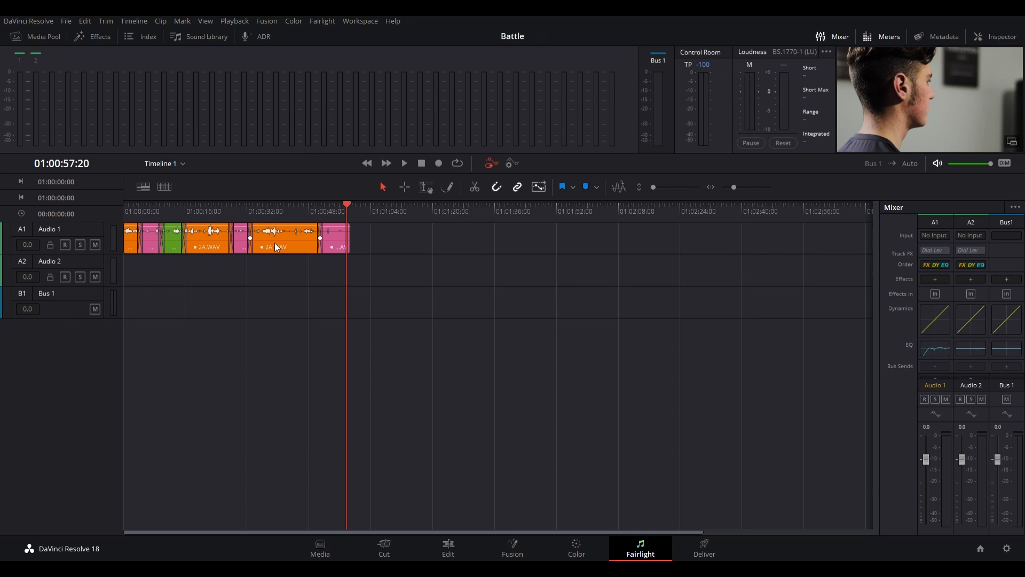
drag(248, 206, 100, 220)
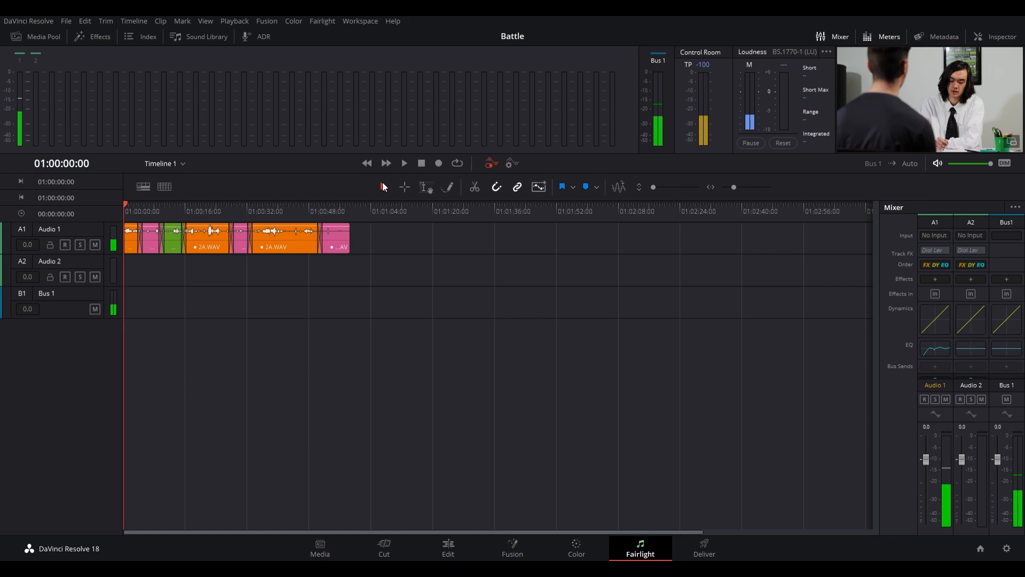
scroll(351, 349, up, 4)
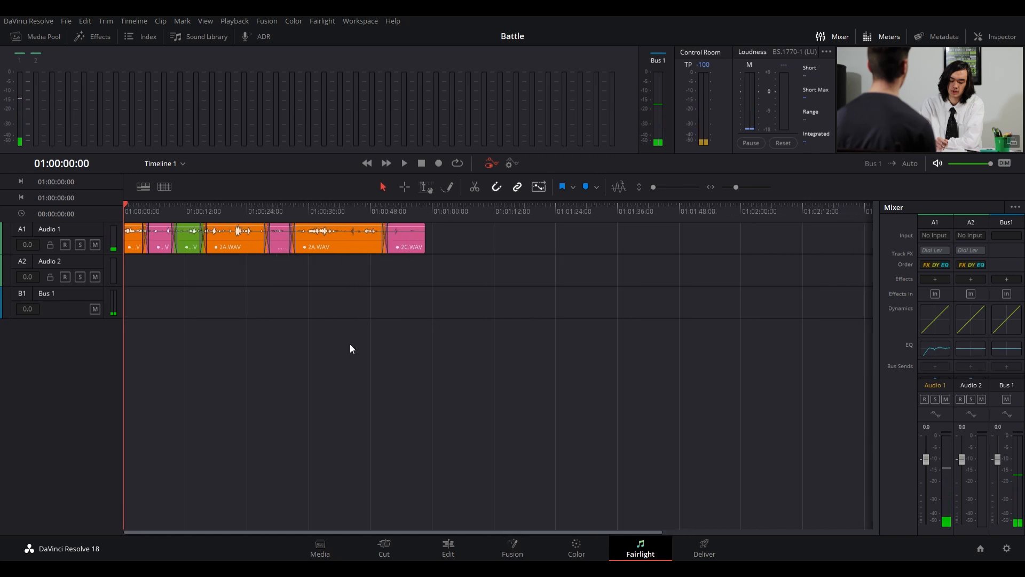
scroll(350, 345, up, 1)
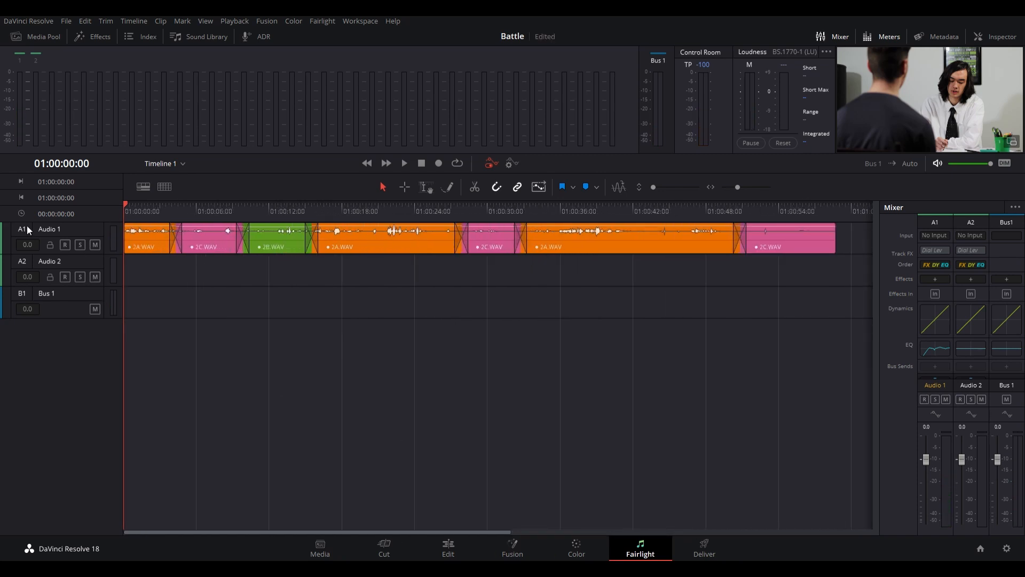
scroll(175, 264, up, 6)
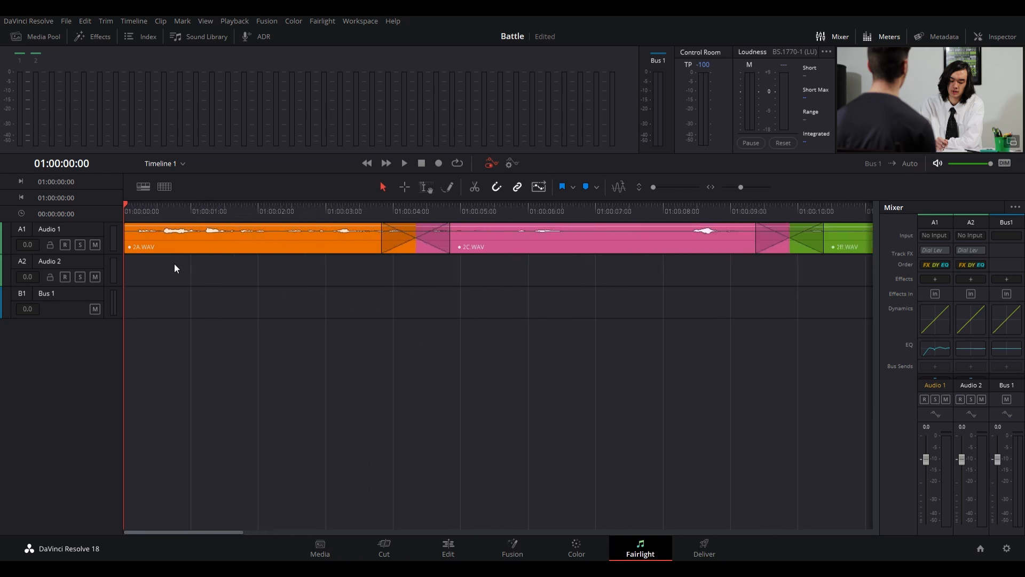
scroll(175, 264, down, 1)
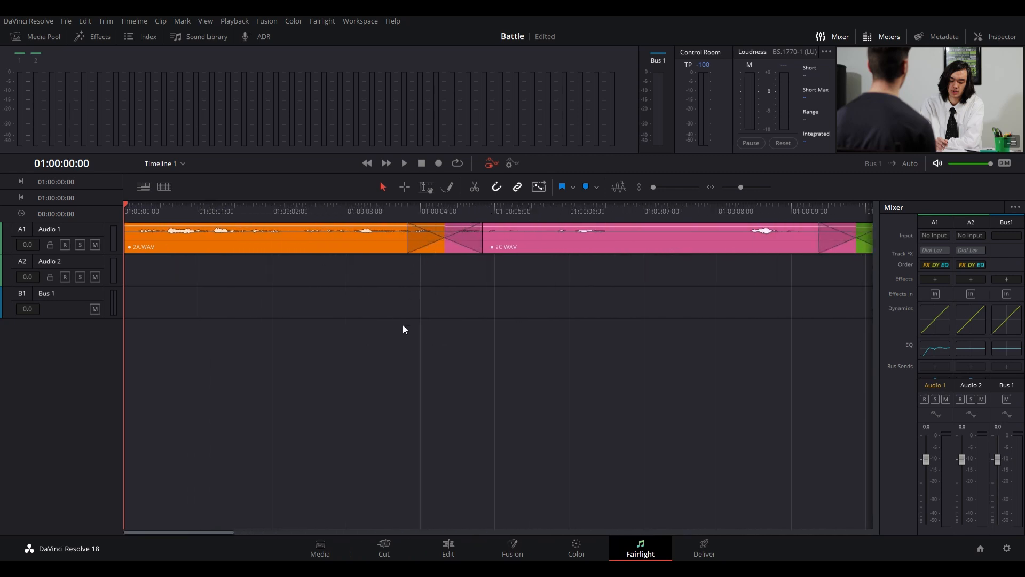
scroll(402, 325, up, 4)
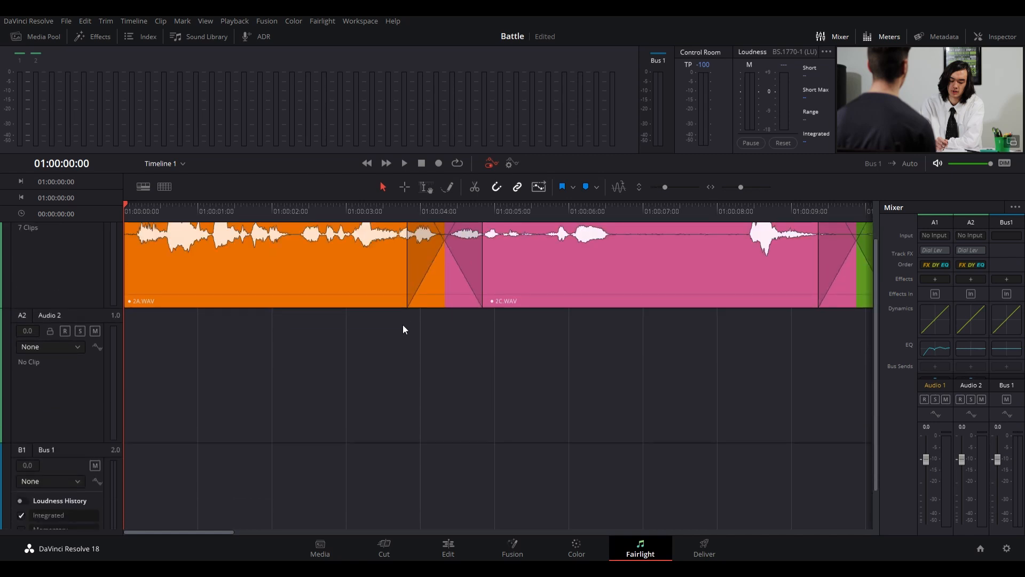
scroll(402, 325, up, 2)
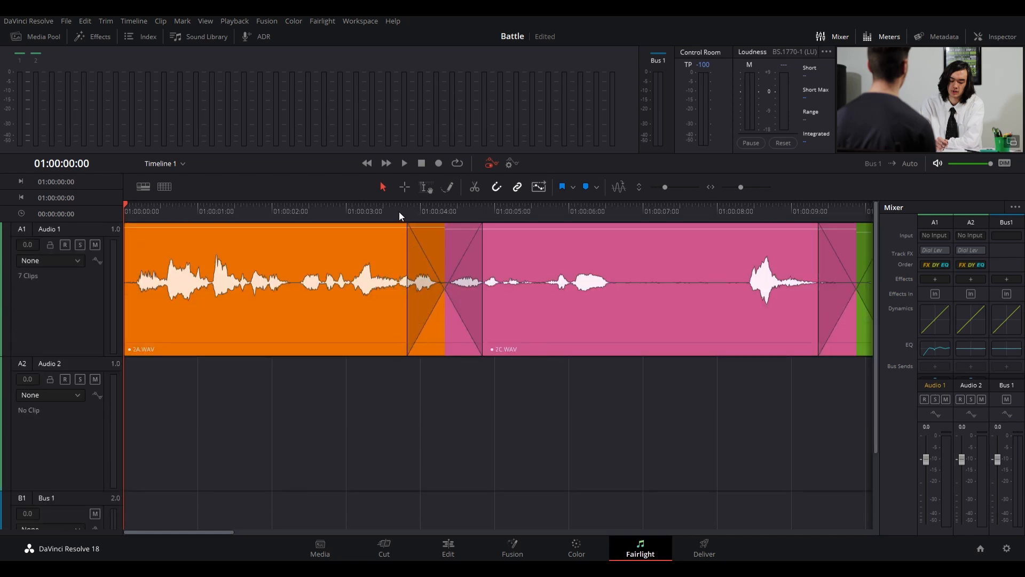
- Undo the accidental shift of the first 2A.WAV clip and listen to its crossfade into 2C.WAV
drag(400, 213, 287, 229)
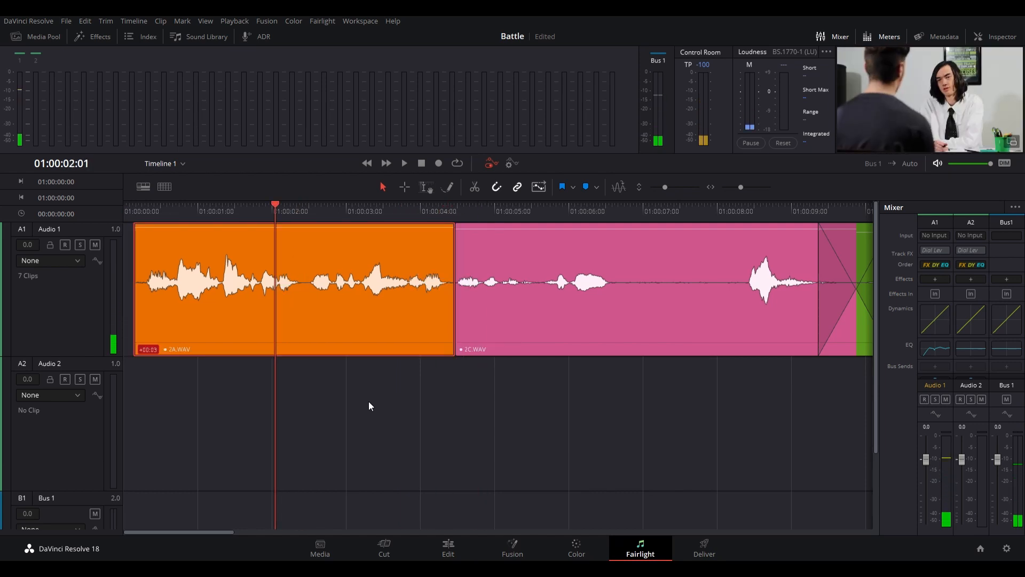
key(ctrl+z)
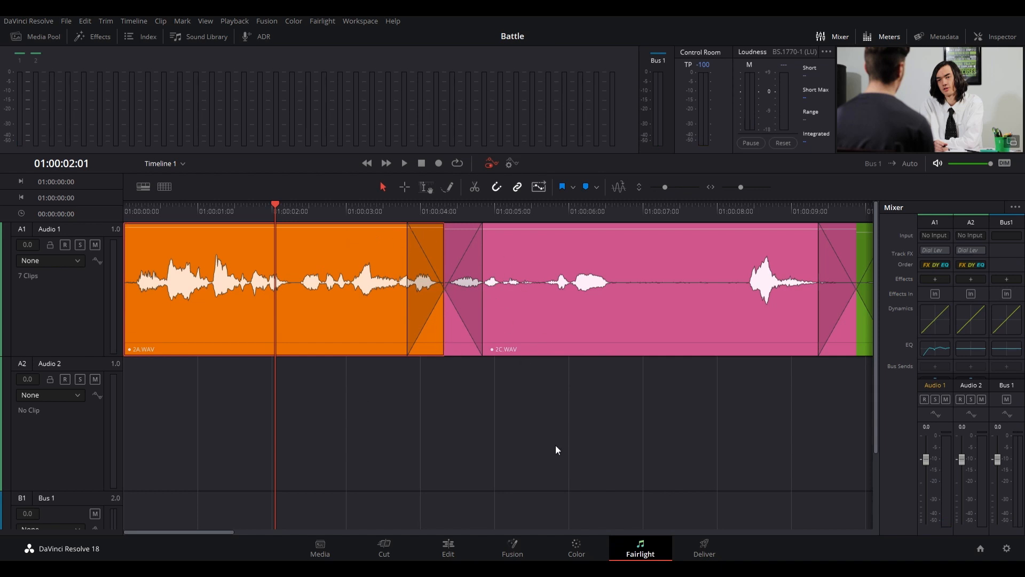
key(space)
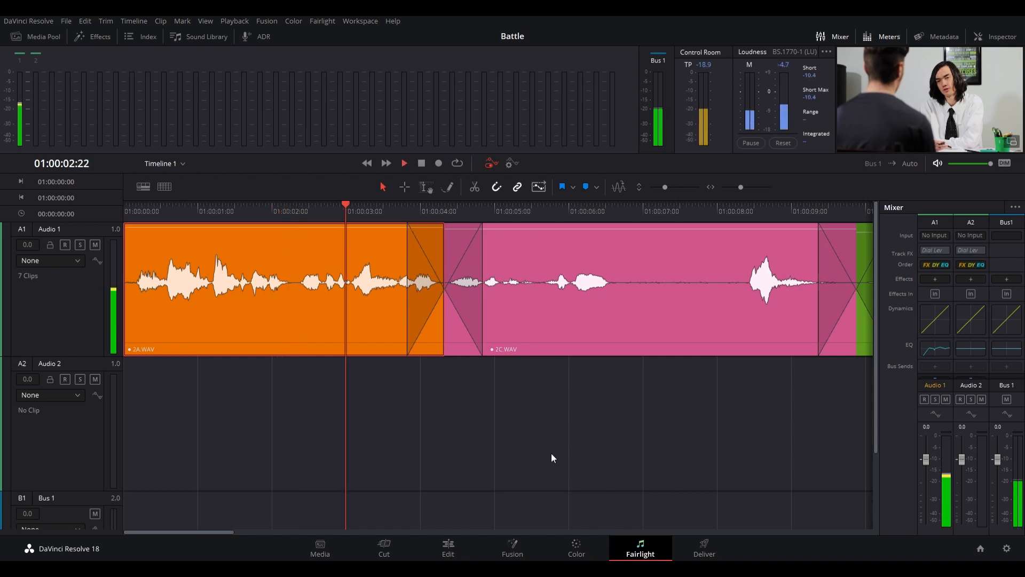
key(space)
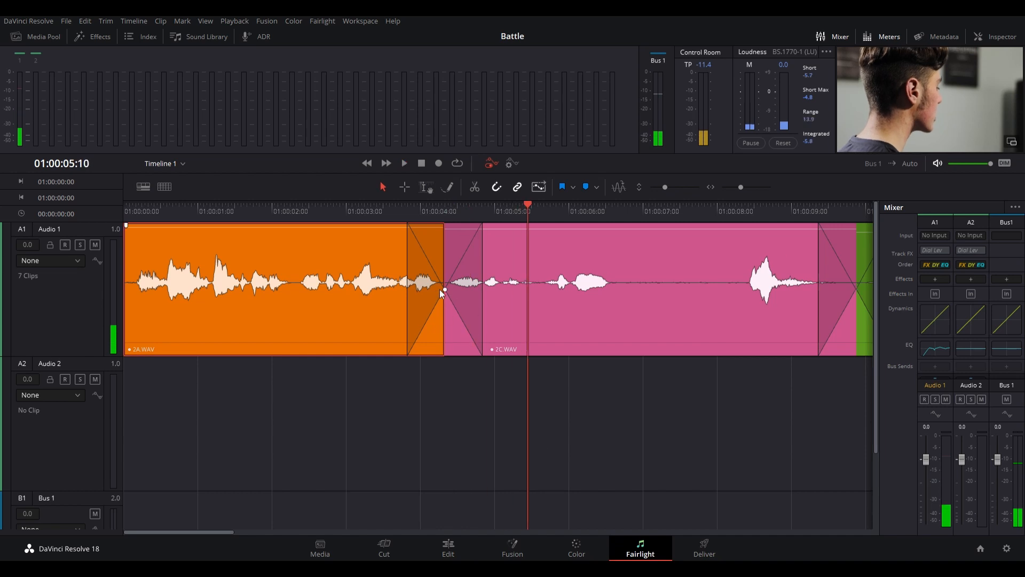
- Shorten the first crossfade from 2A.WAV to 2C.WAV, lower its curve's midpoint slightly, and play it back
click(410, 298)
drag(411, 298, 431, 307)
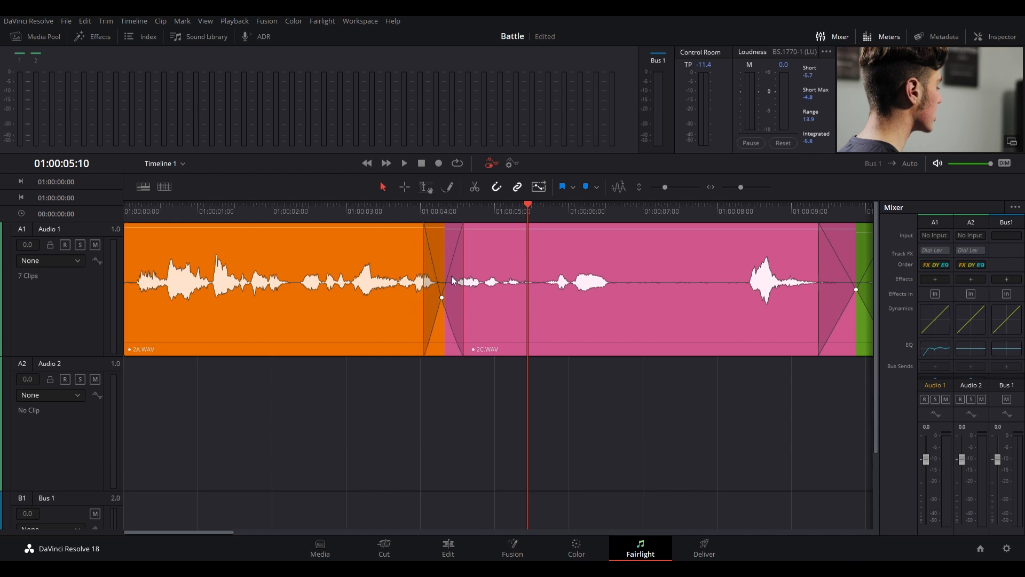
click(405, 212)
key(space)
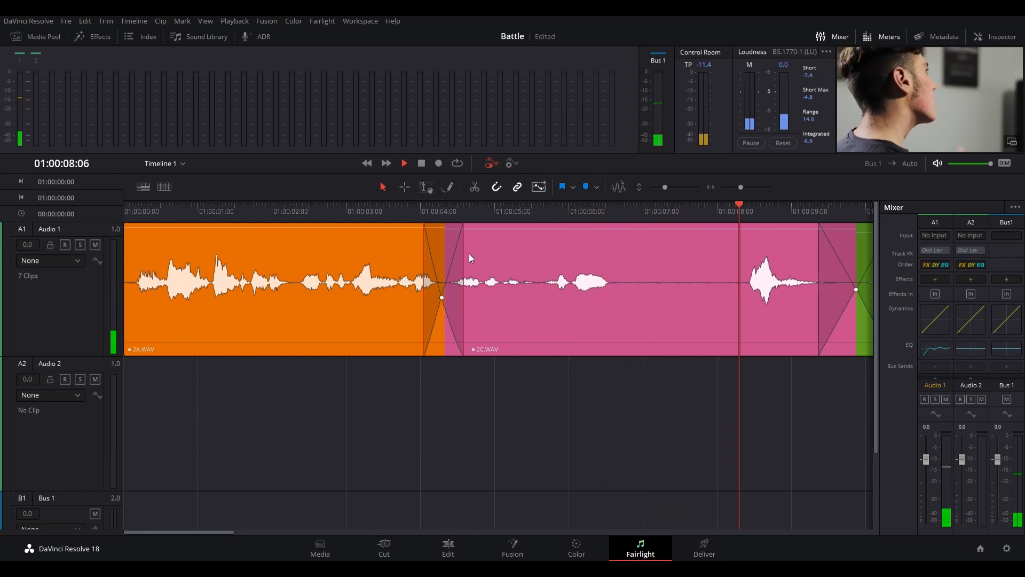
key(space)
- Listen to the crossfade from 2C.WAV to 2B.WAV and raise the midpoint of its fade curves
drag(533, 216, 443, 236)
key(space)
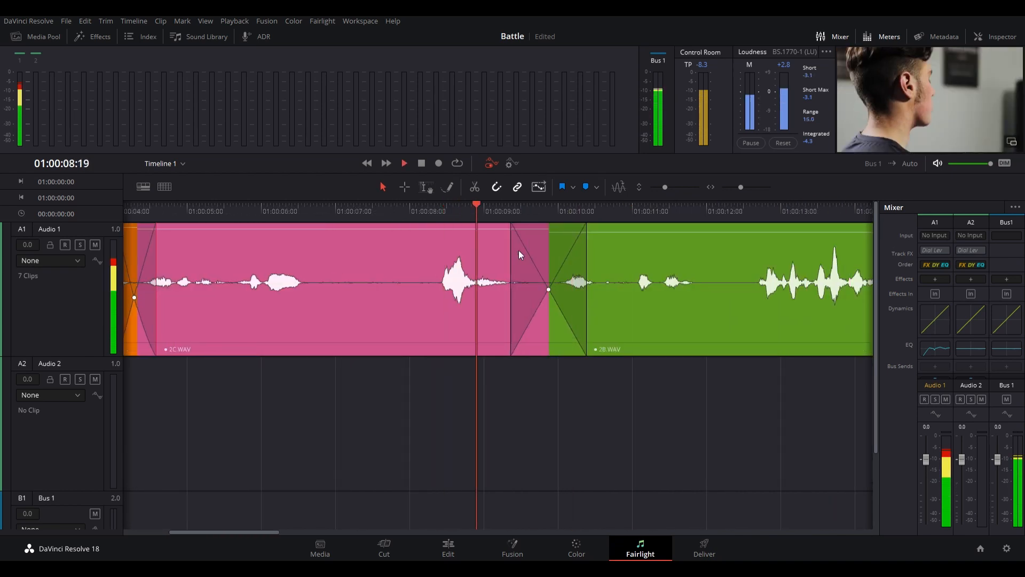
key(space)
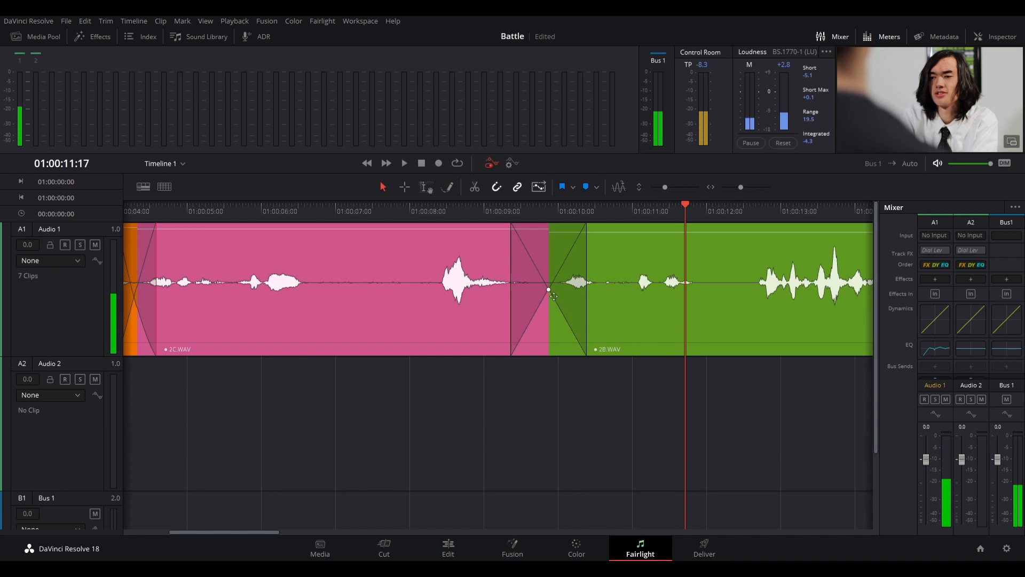
drag(550, 290, 548, 273)
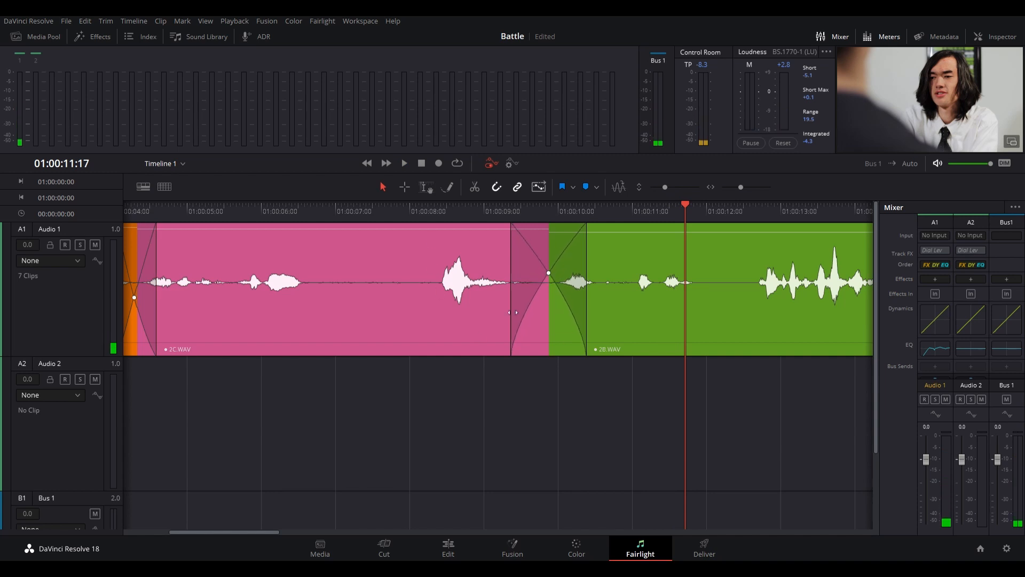
- Shorten the crossfade from 2B.WAV to the second 2A.WAV clip on both sides and move its curve midpoint earlier and lower
key(ctrl+minus)
key(ctrl+minus)
key(ctrl+minus)
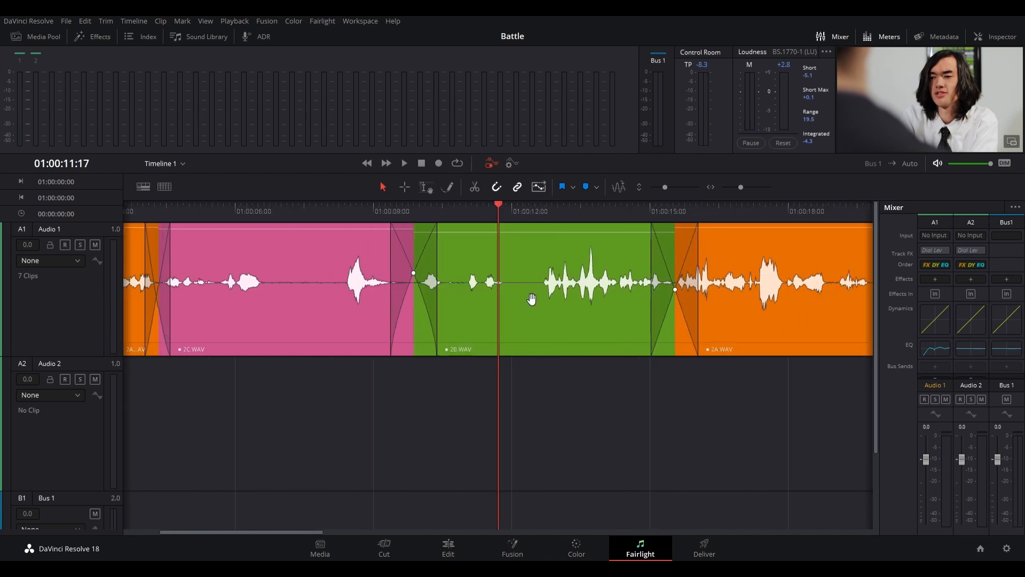
key(ctrl+minus)
key(ctrl+minus)
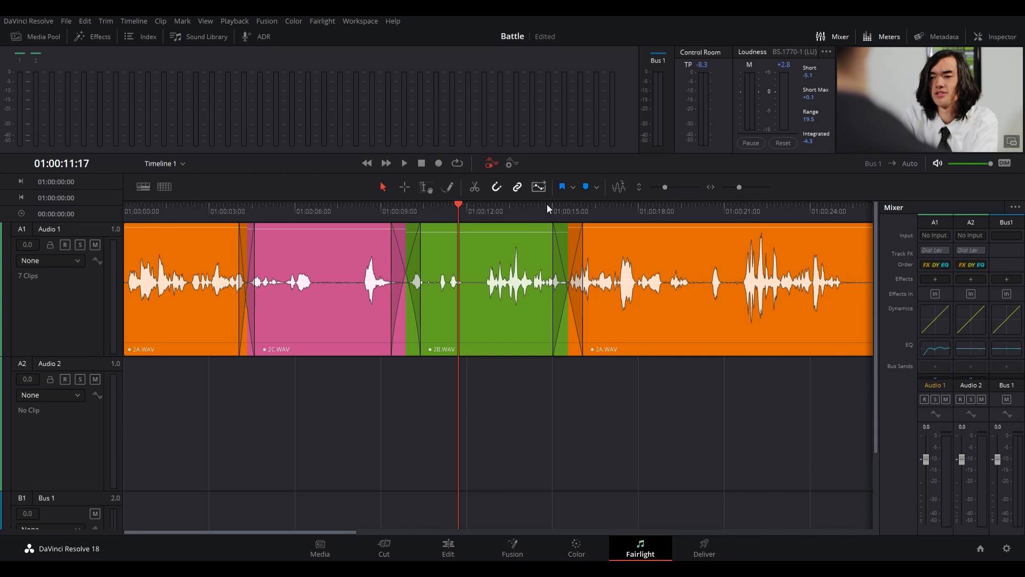
click(547, 208)
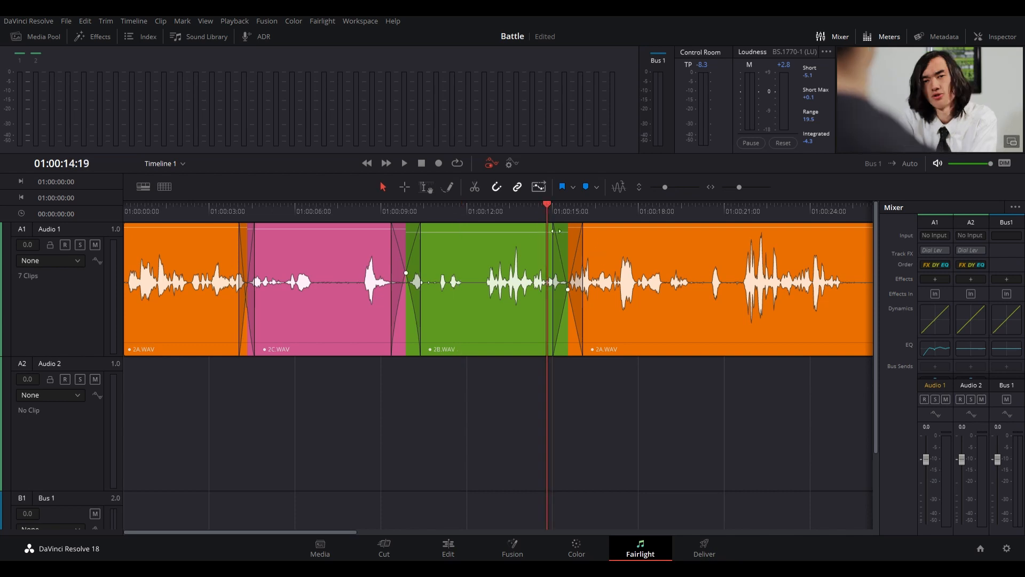
click(568, 215)
scroll(564, 318, up, 6)
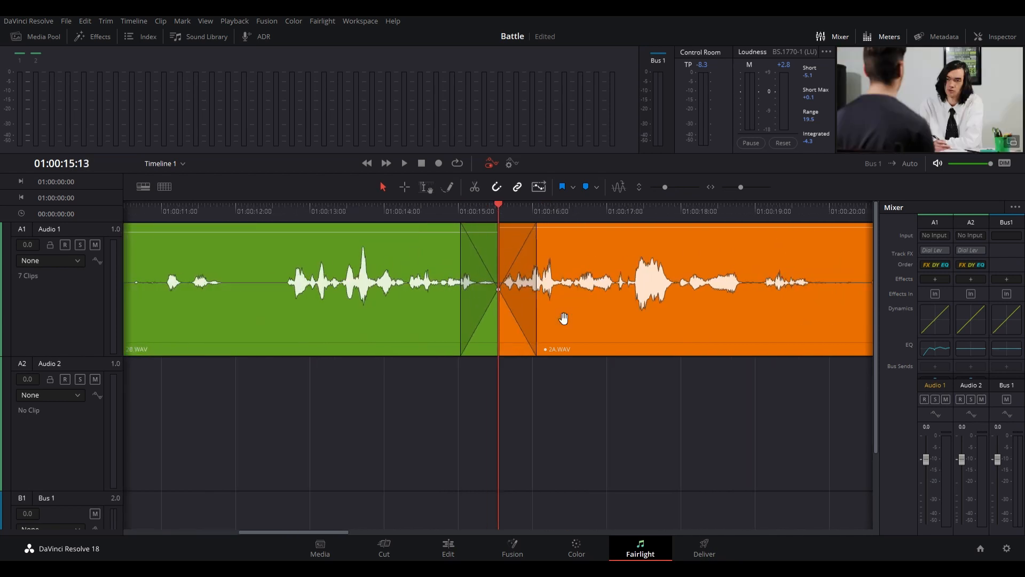
drag(612, 304, 558, 308)
drag(398, 307, 442, 314)
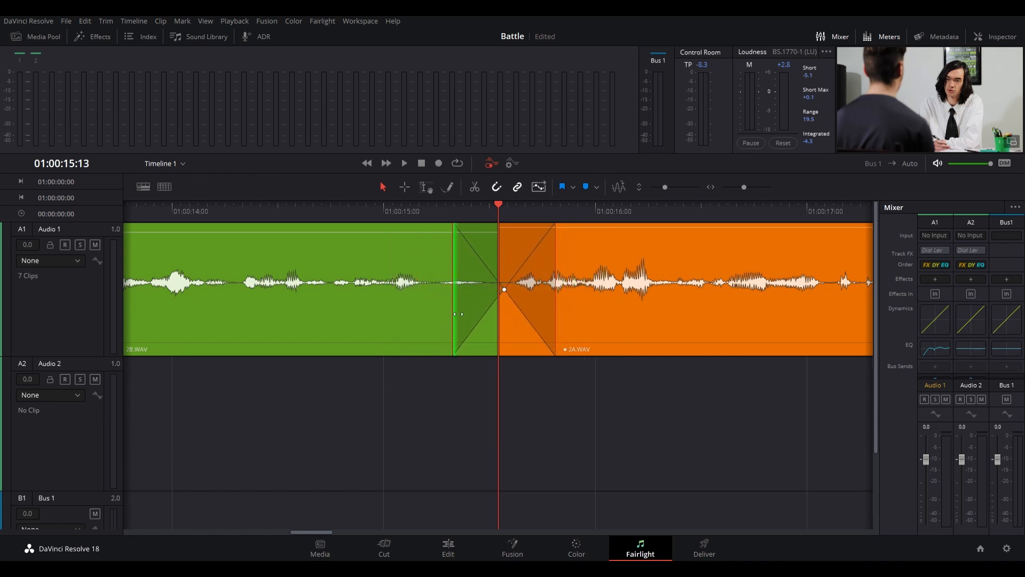
drag(505, 290, 486, 304)
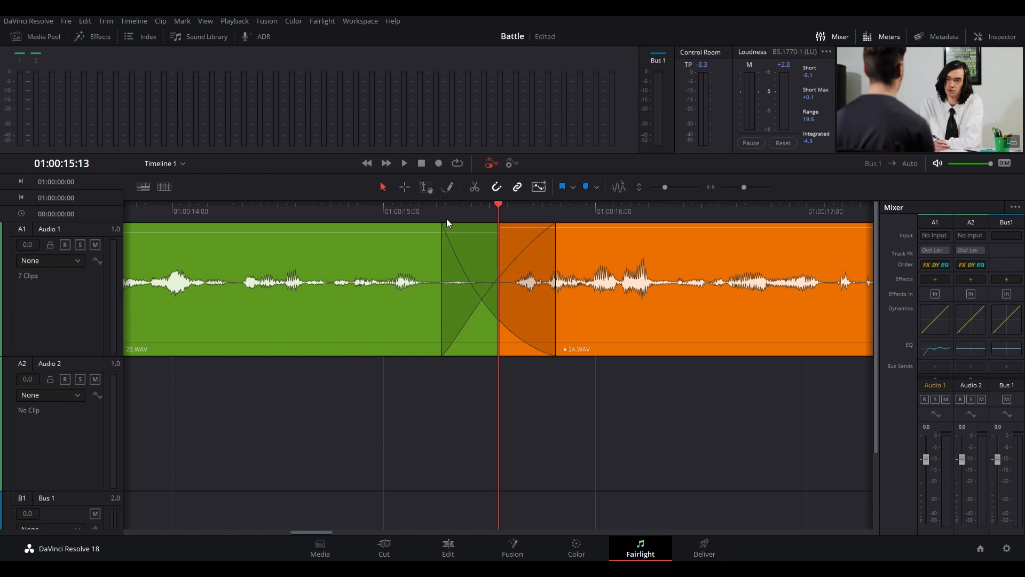
- Play back the reshaped crossfade from 2B.WAV to 2A.WAV from just before the cut
click(427, 214)
key(space)
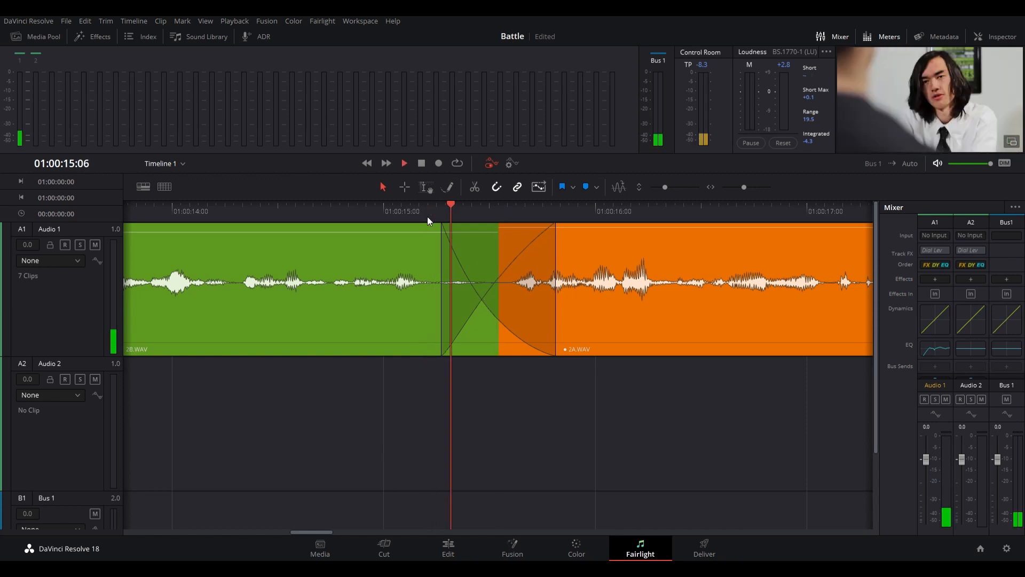
key(space)
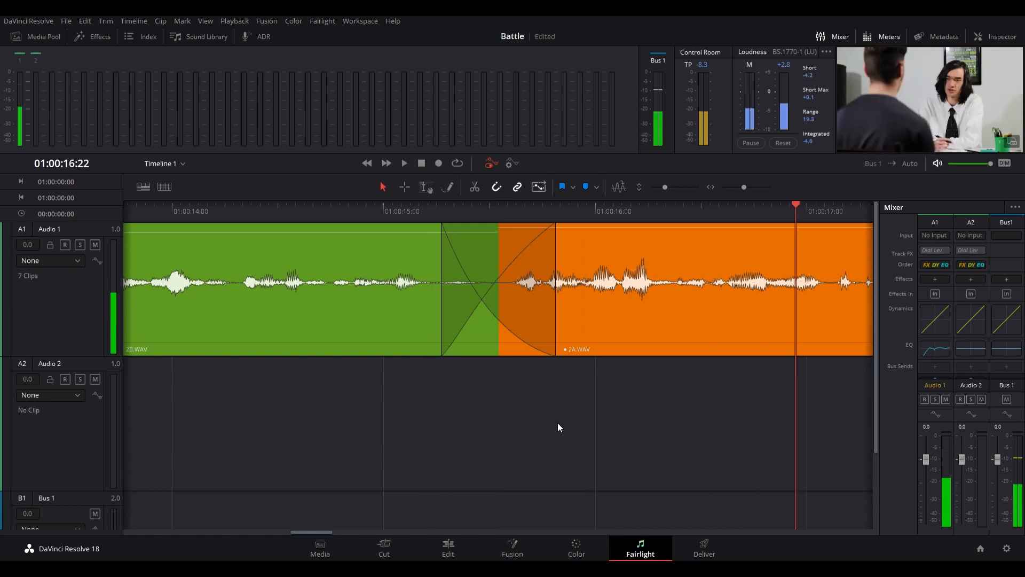
- Play back the crossfade from the second 2A.WAV clip to the 2C.WAV clip that follows it, at about 01:00:27
key(ctrl+minus)
key(ctrl+minus)
key(ctrl+minus)
key(ctrl+minus)
key(ctrl+minus)
key(ctrl+minus)
scroll(558, 427, down, 10)
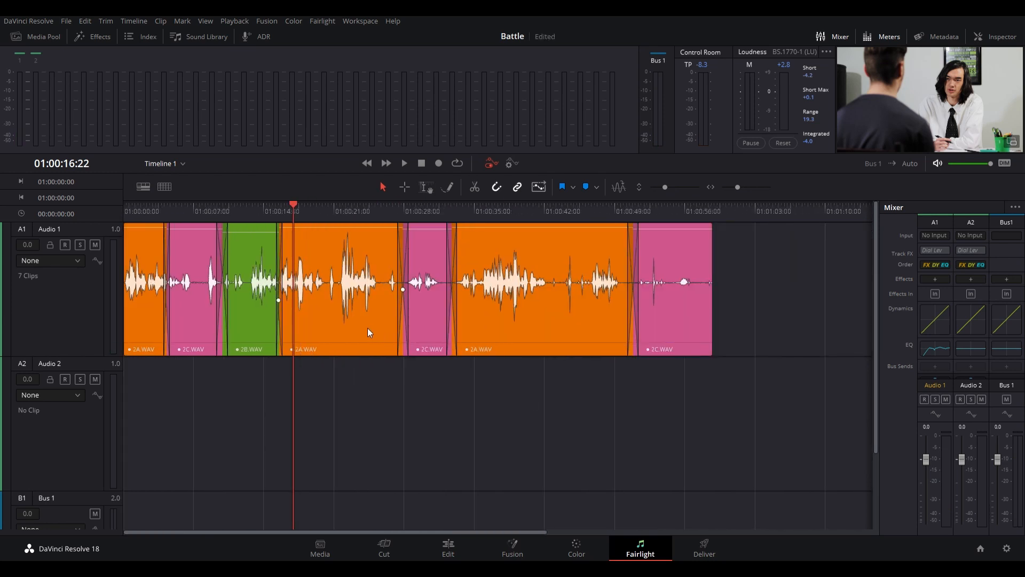
click(394, 208)
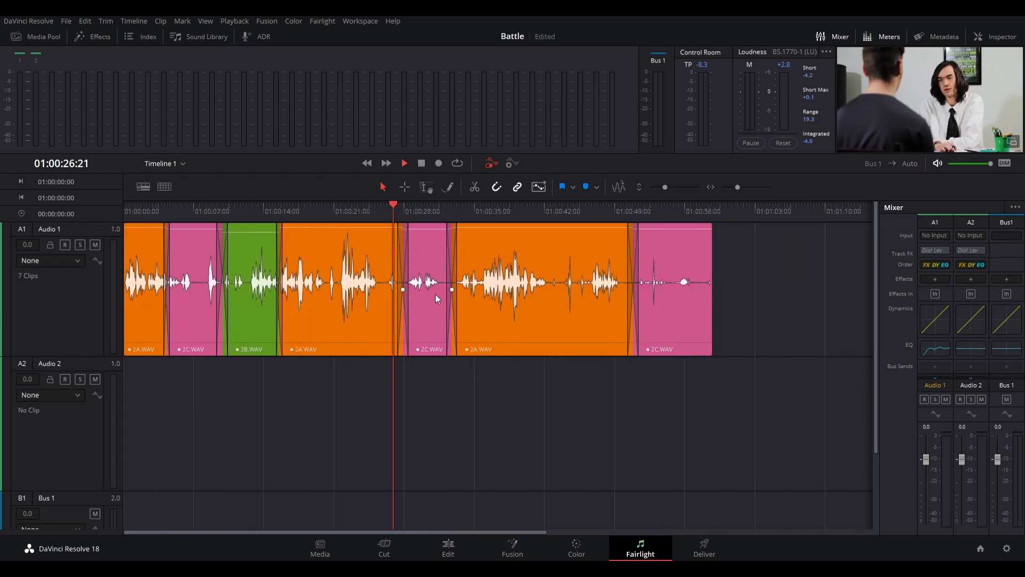
key(space)
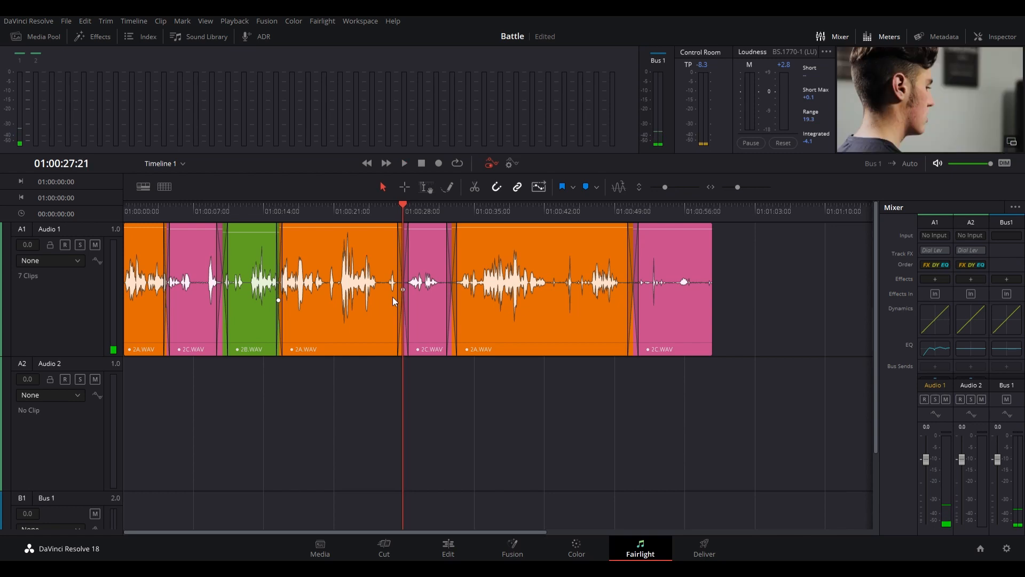
scroll(534, 296, up, 10)
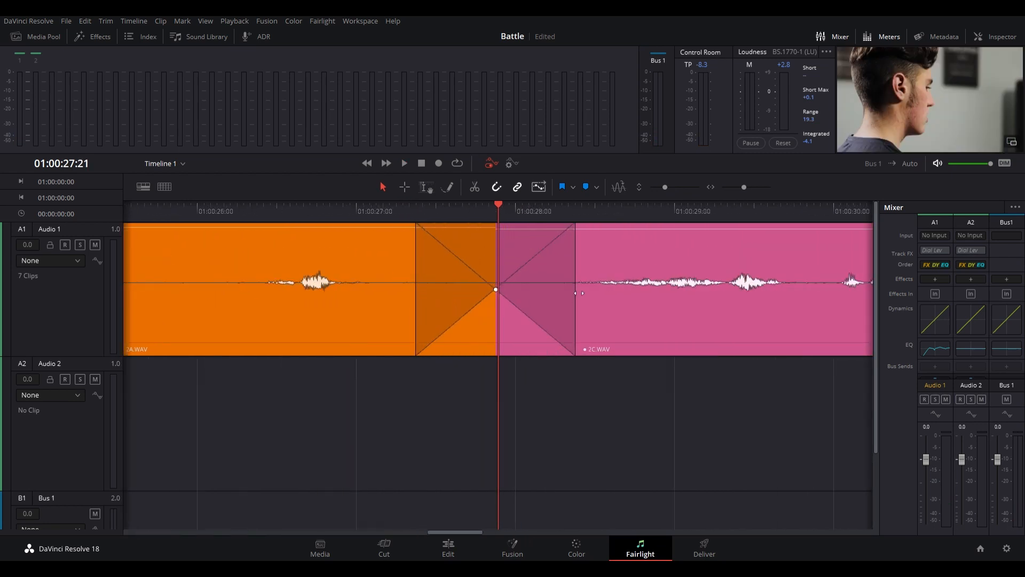
click(322, 211)
key(space)
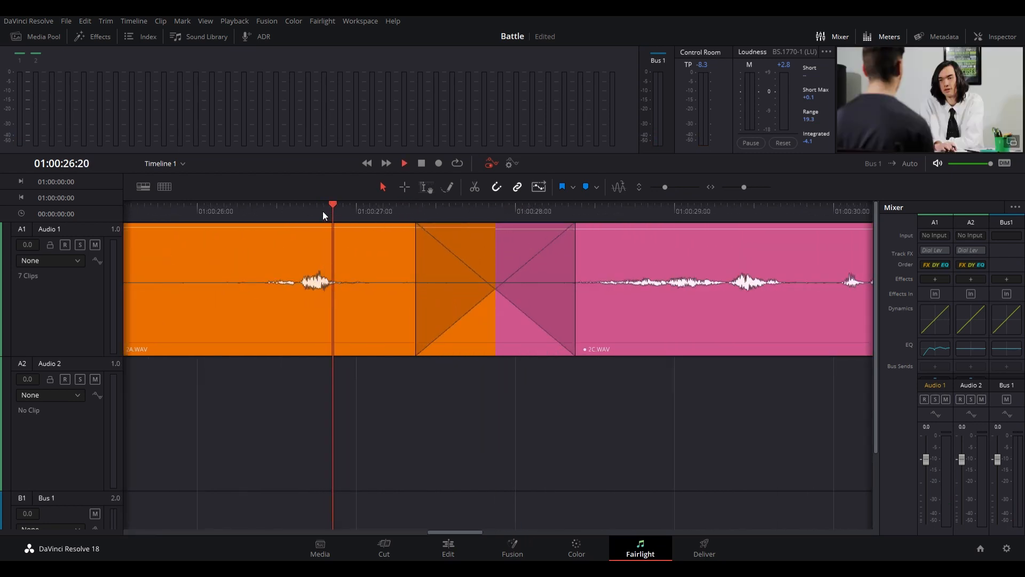
key(space)
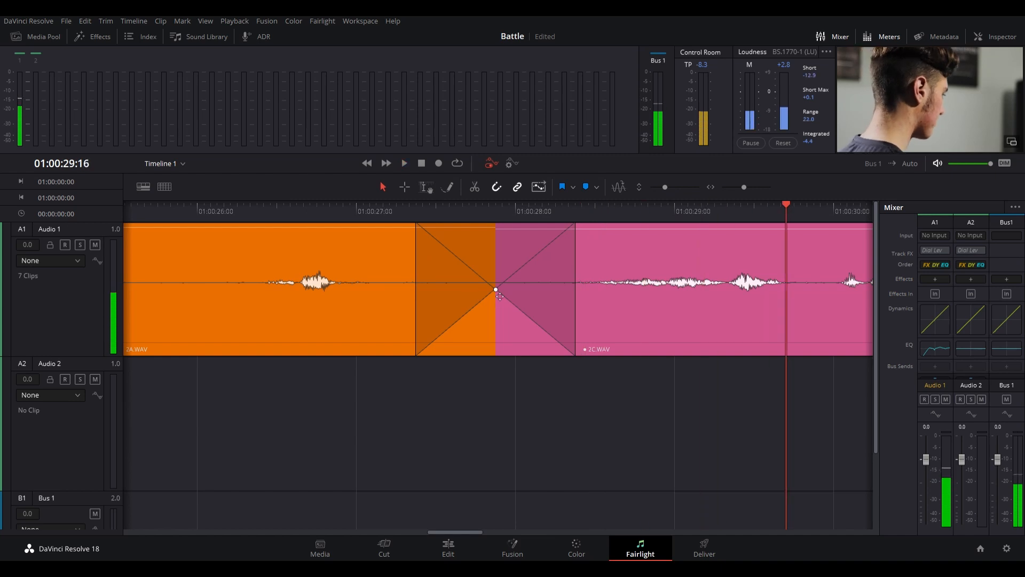
- Raise the midpoint of the crossfade from the second 2A.WAV to 2C.WAV and play it back from just before the fade
drag(500, 289, 498, 272)
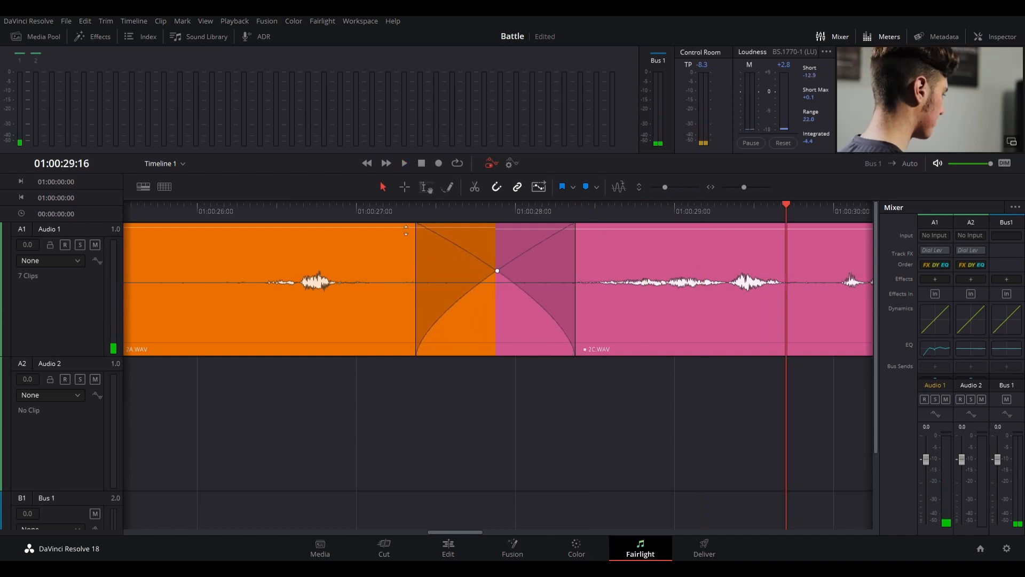
click(399, 217)
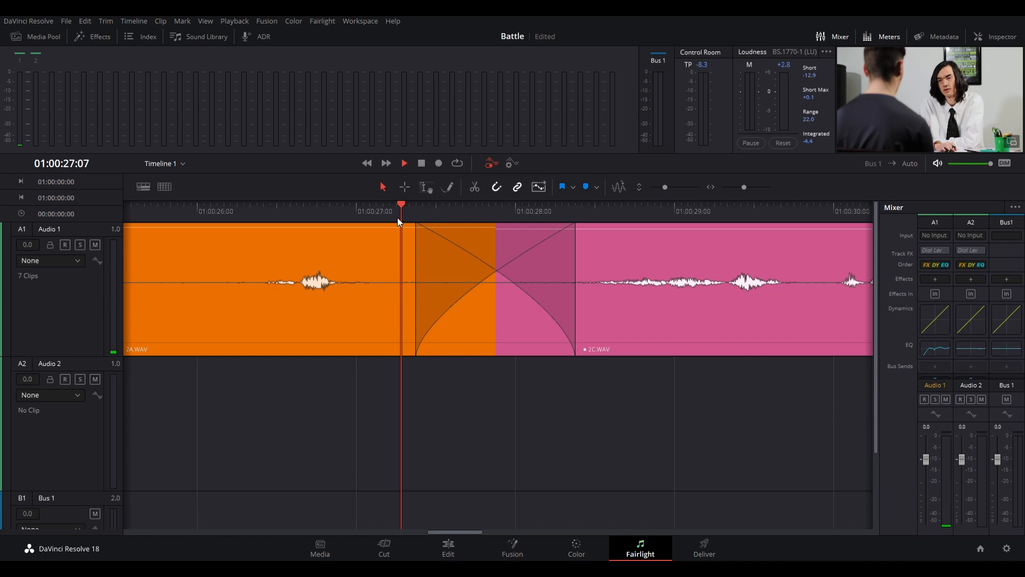
key(space)
key(space)
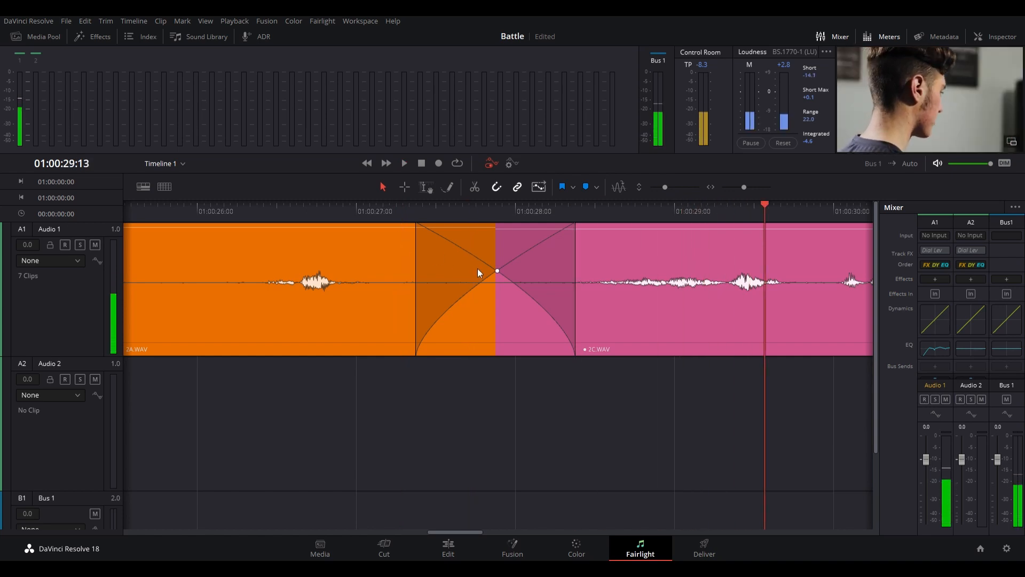
- Listen to the crossfade from the second 2C.WAV clip to the third 2A.WAV clip, around 01:00:32
key(ctrl+minus)
key(ctrl+minus)
key(ctrl+minus)
click(662, 216)
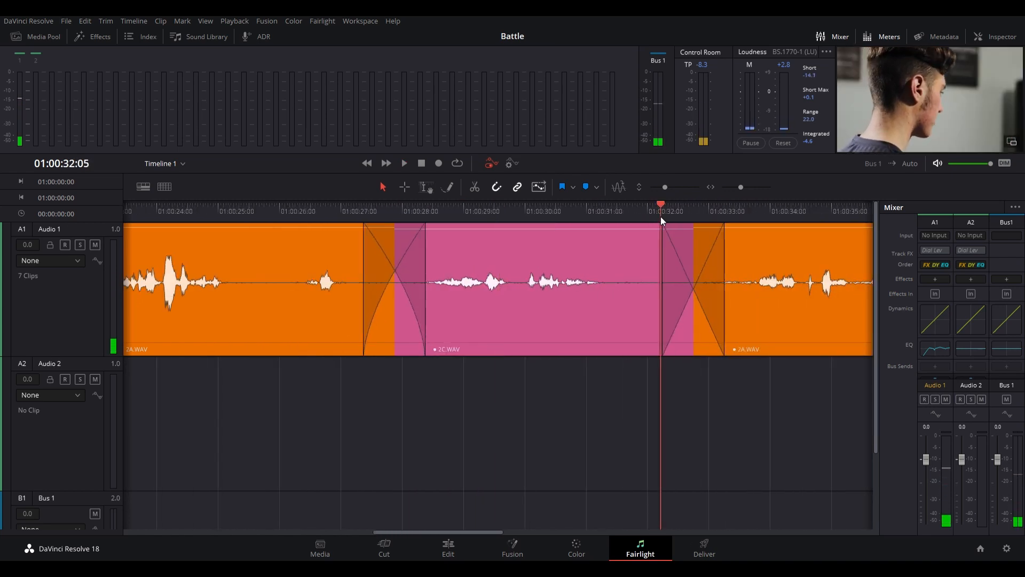
key(space)
- Raise the curve midpoint of the crossfade from the second 2C.WAV to the third 2A.WAV slightly, play it back and save the project
key(space)
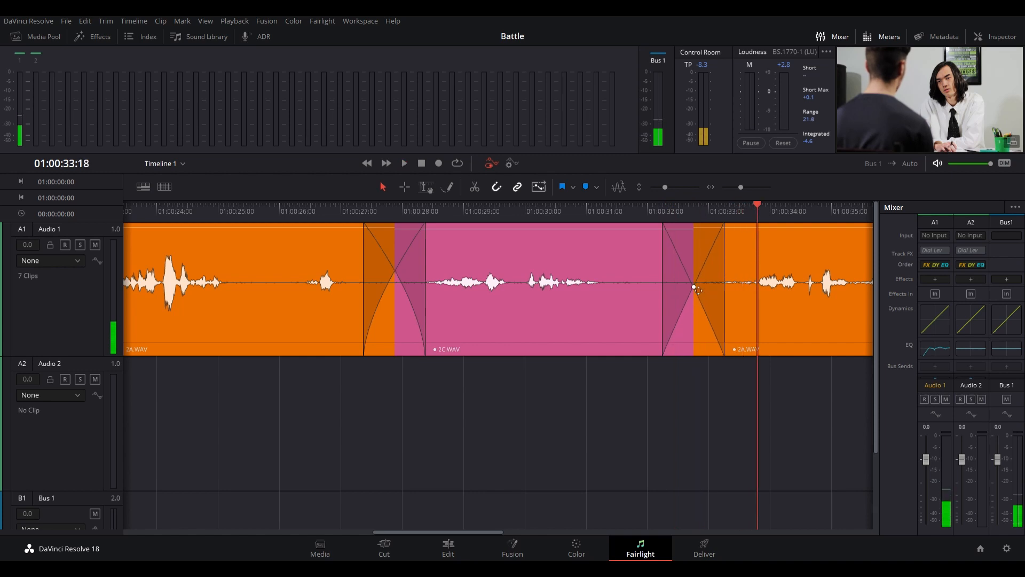
drag(694, 285, 695, 281)
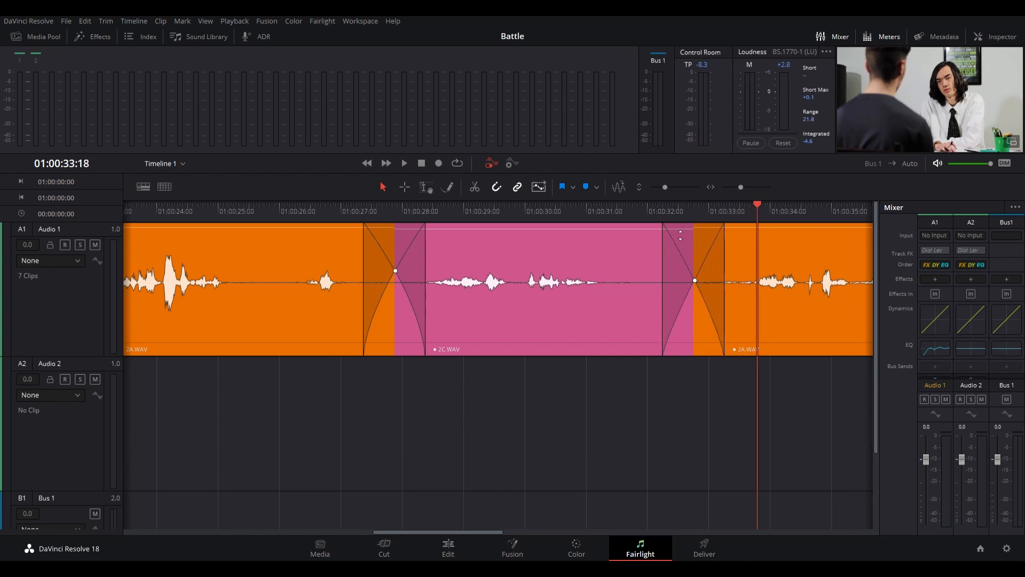
click(650, 209)
key(space)
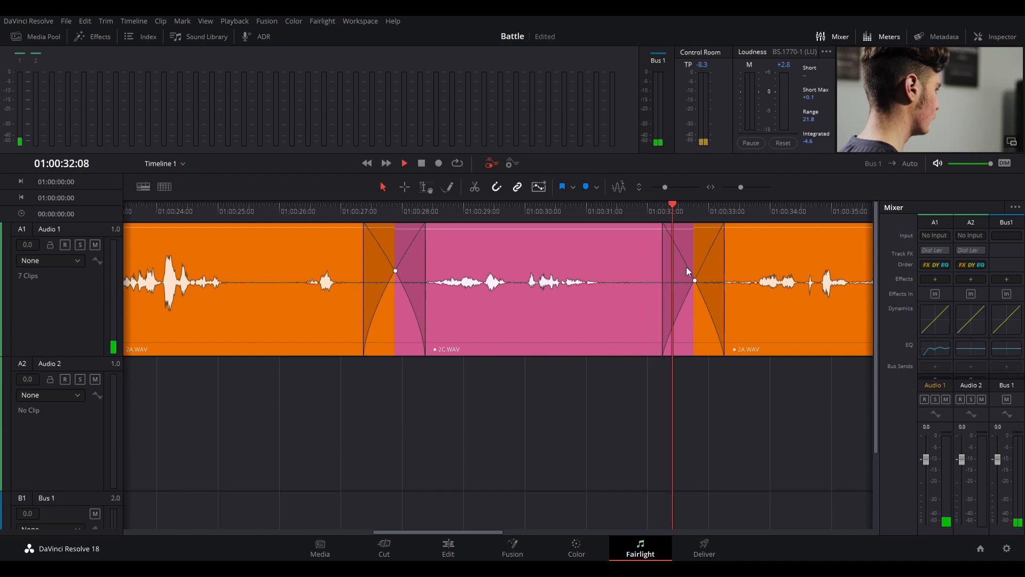
key(space)
scroll(695, 237, up, 4)
key(ctrl+s)
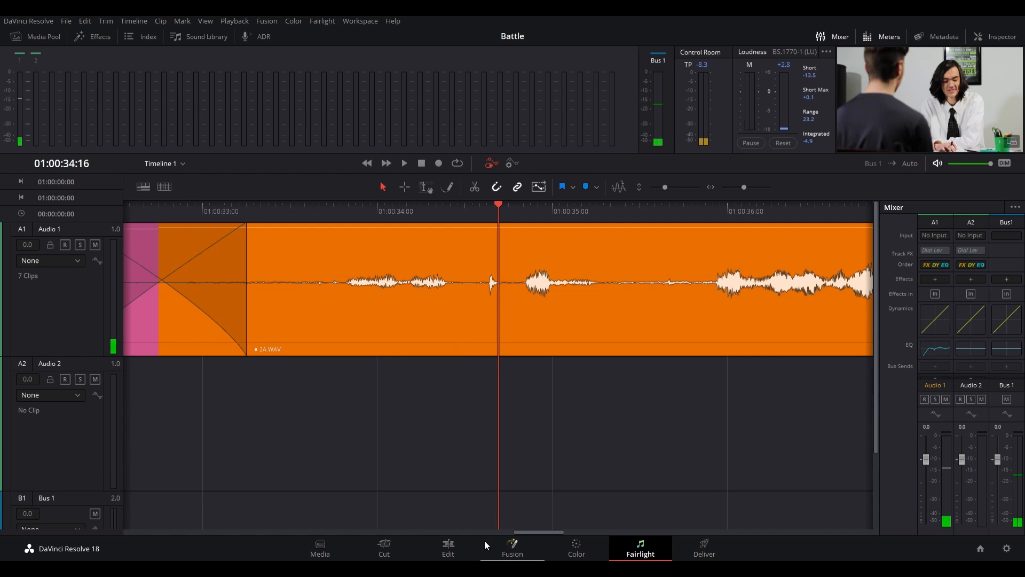
drag(530, 534, 502, 531)
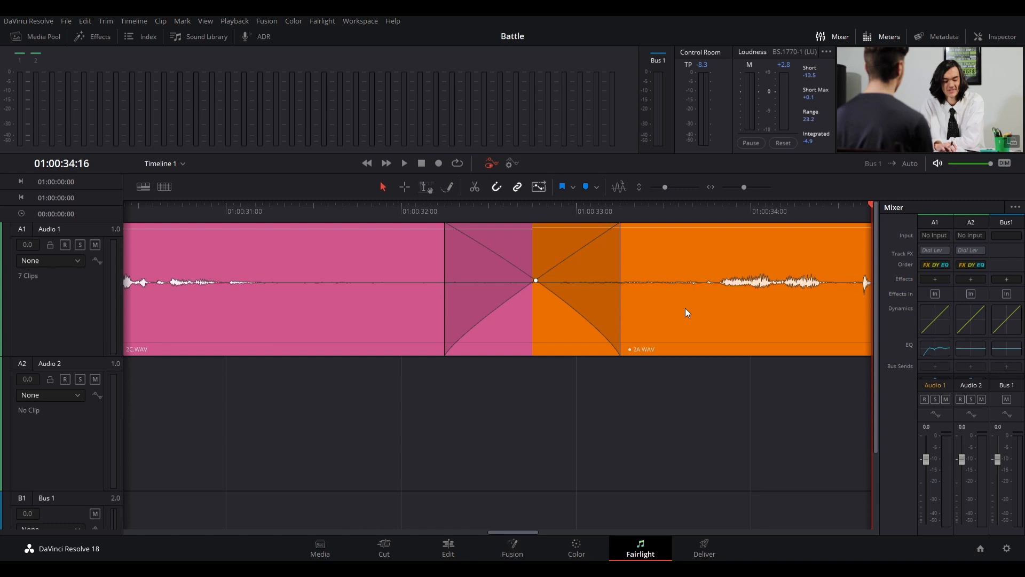
- Shorten the 2A.WAV side of the last crossfade, near 01:00:50, slightly by starting the fade later
key(ctrl+minus)
key(ctrl+minus)
key(ctrl+minus)
key(ctrl+minus)
key(ctrl+minus)
key(ctrl+minus)
key(ctrl+minus)
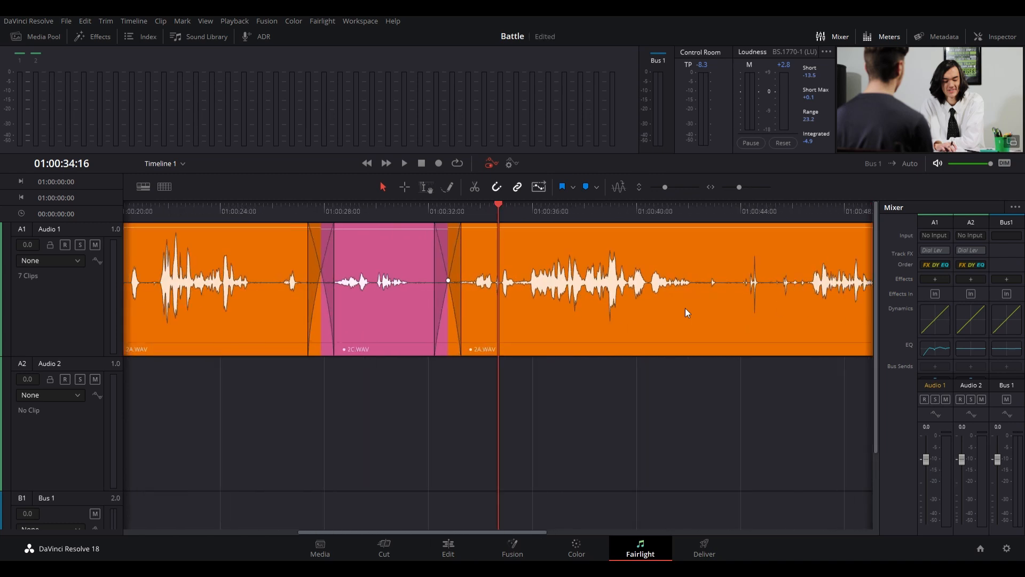
key(ctrl+minus)
key(ctrl+minus)
key(ctrl+minus)
click(690, 205)
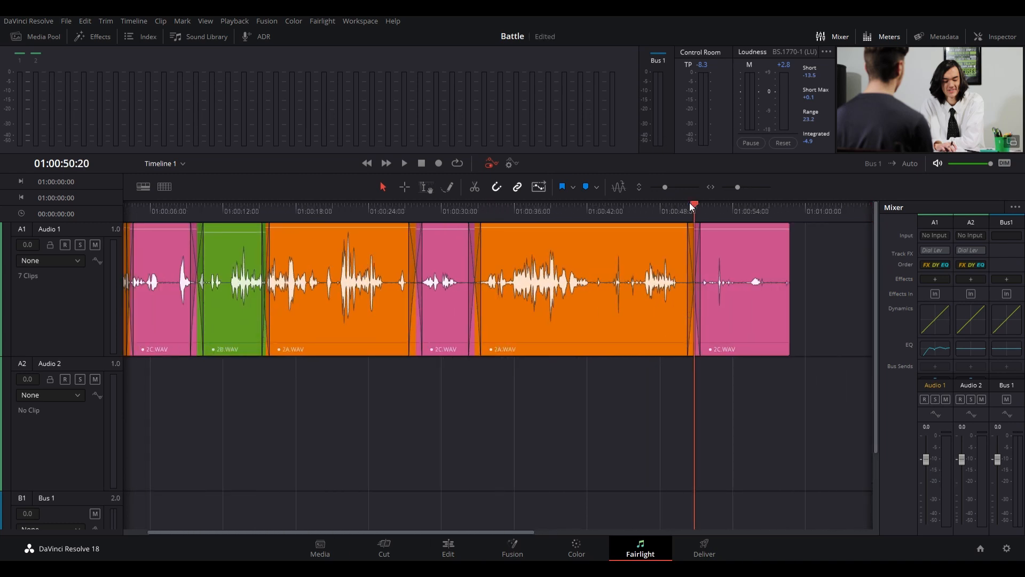
key(ctrl+equal)
key(ctrl+equal)
key(ctrl+equal)
key(ctrl+equal)
key(ctrl+equal)
key(ctrl+equal)
key(ctrl+equal)
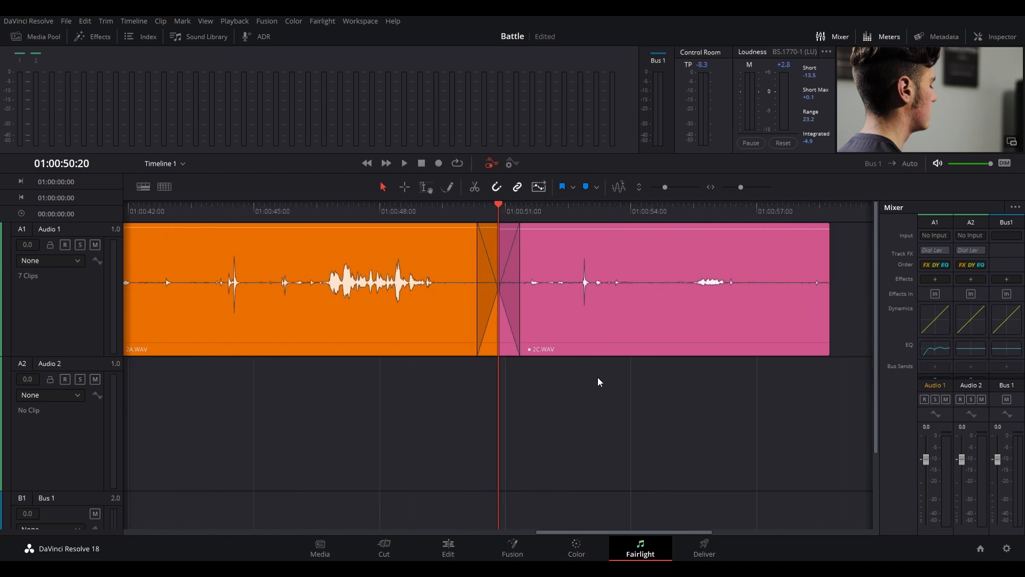
key(ctrl+equal)
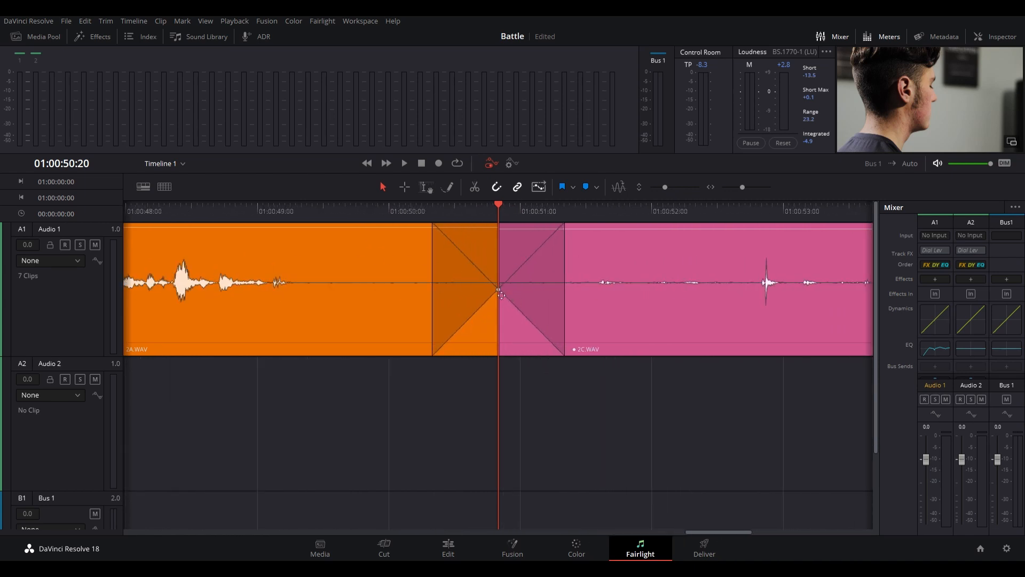
drag(433, 291, 439, 291)
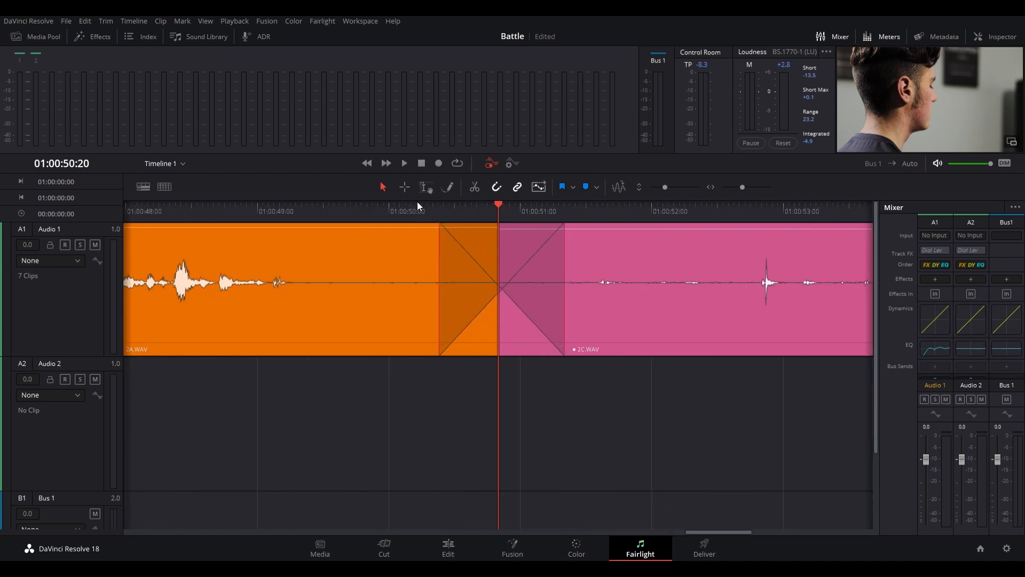
- Play back the last crossfade, move its curve midpoint slightly earlier and higher, and listen to it again
click(414, 205)
key(space)
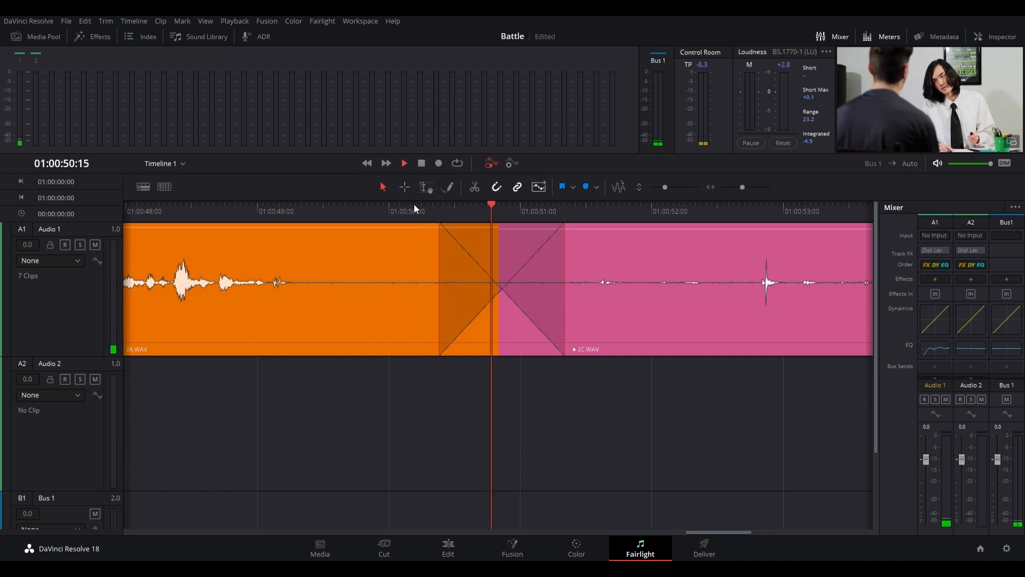
key(space)
drag(502, 289, 497, 284)
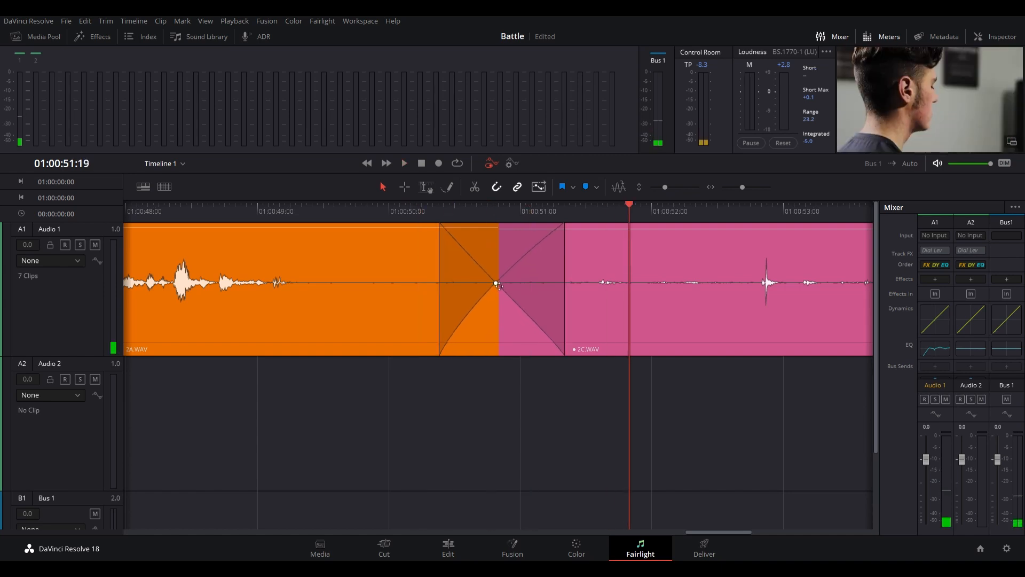
click(427, 216)
key(space)
key(space)
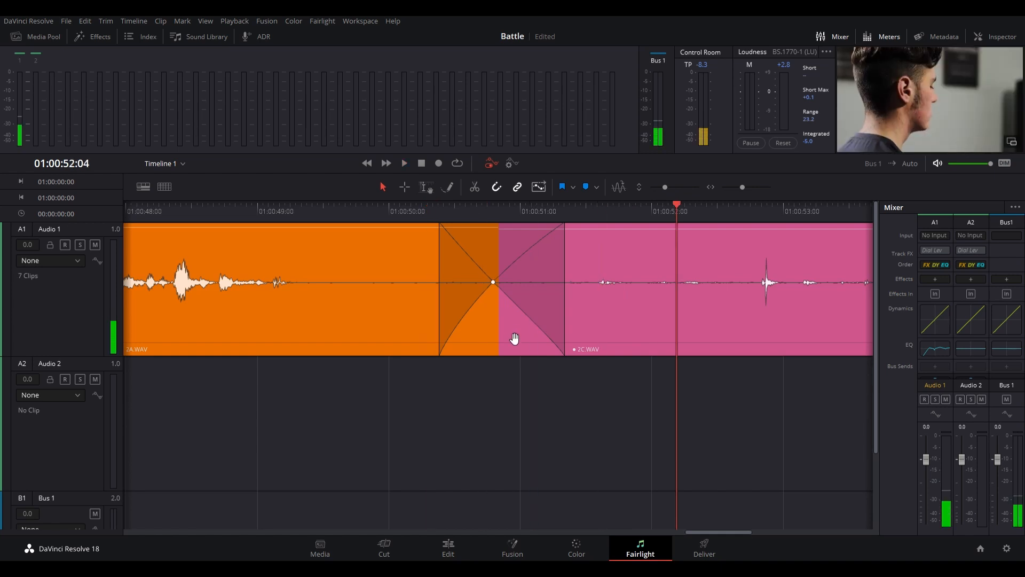
key(ctrl+minus)
key(ctrl+minus)
key(ctrl+minus)
key(ctrl+minus)
key(ctrl+minus)
key(ctrl+minus)
key(ctrl+minus)
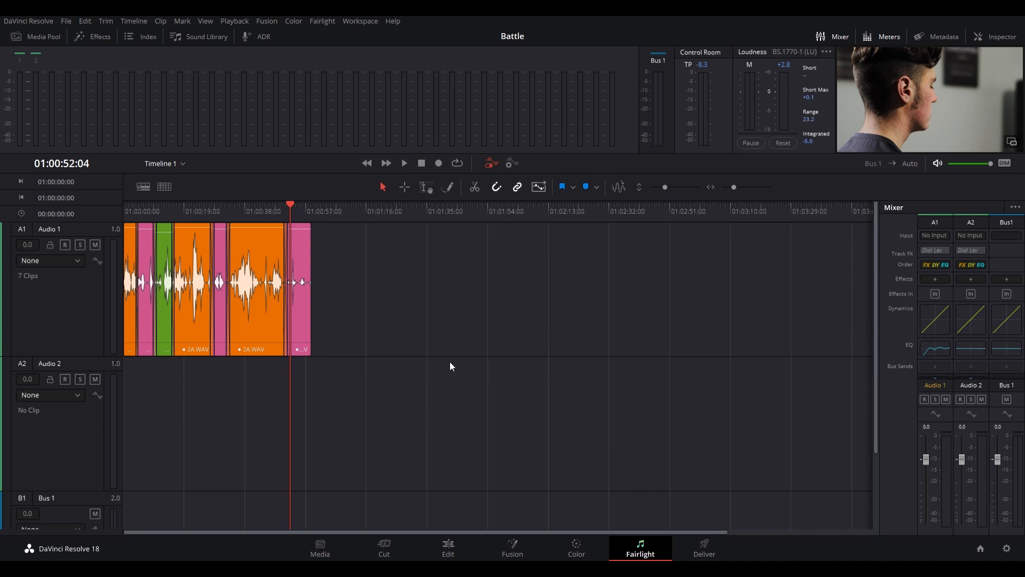
drag(385, 281, 549, 319)
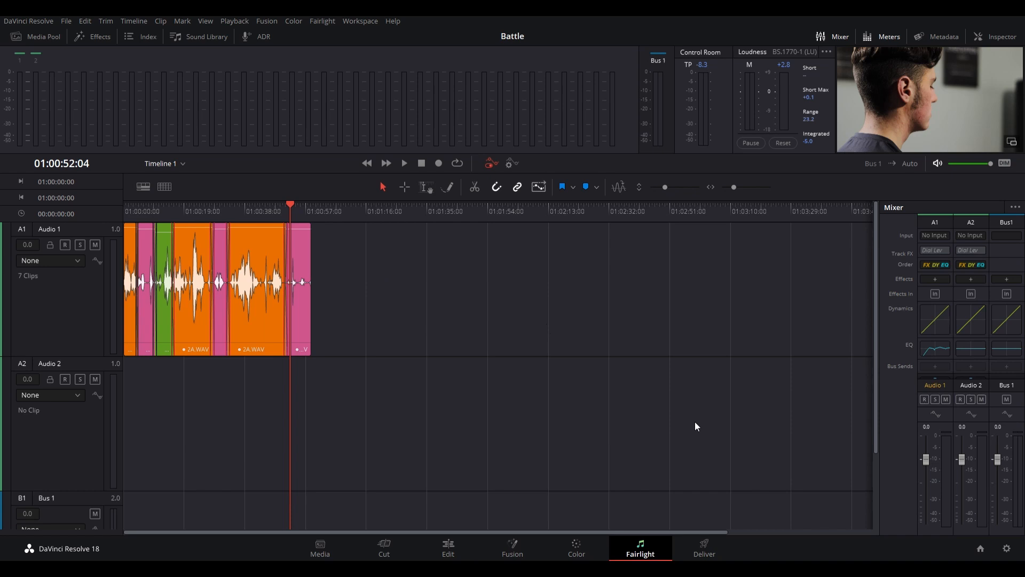
drag(471, 278, 495, 320)
- Look through the available Fairlight FX and audio transitions in the effects library
click(94, 34)
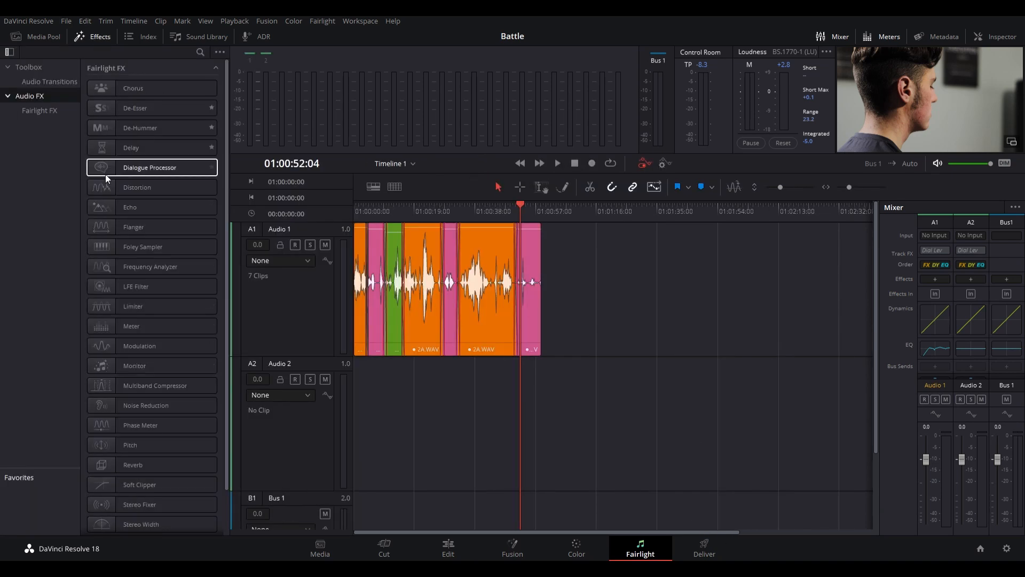
scroll(123, 134, down, 3)
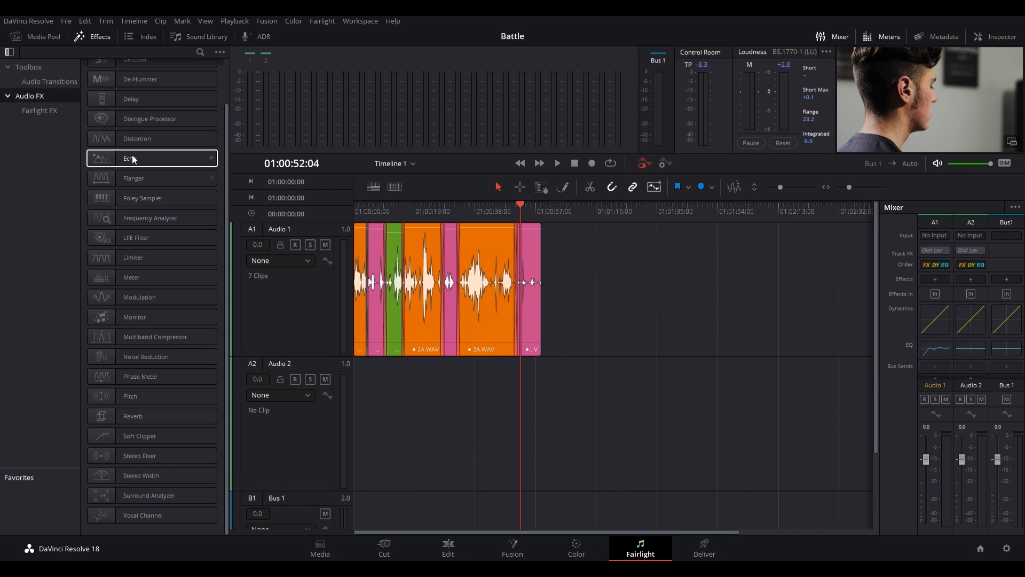
click(40, 82)
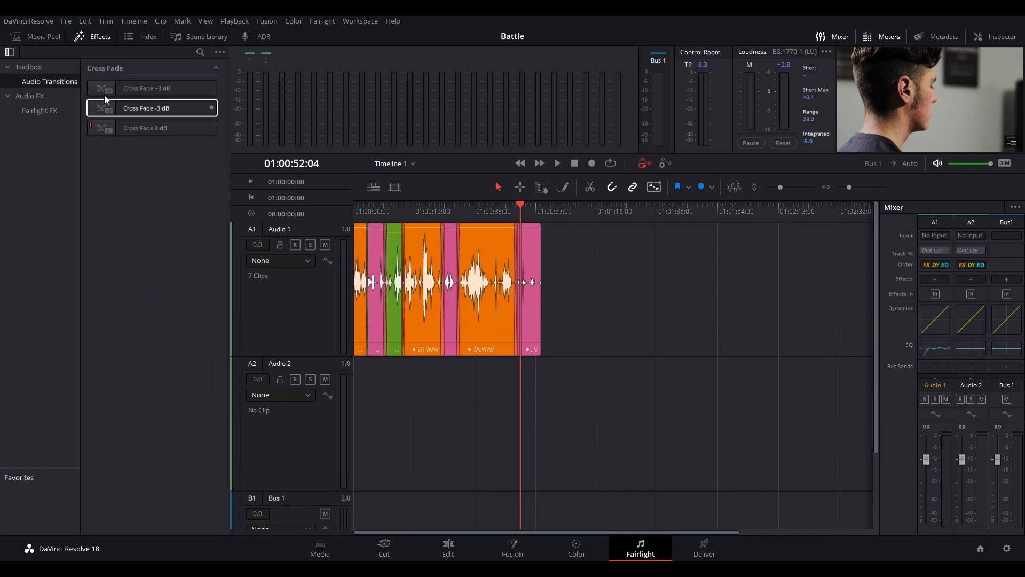
click(41, 110)
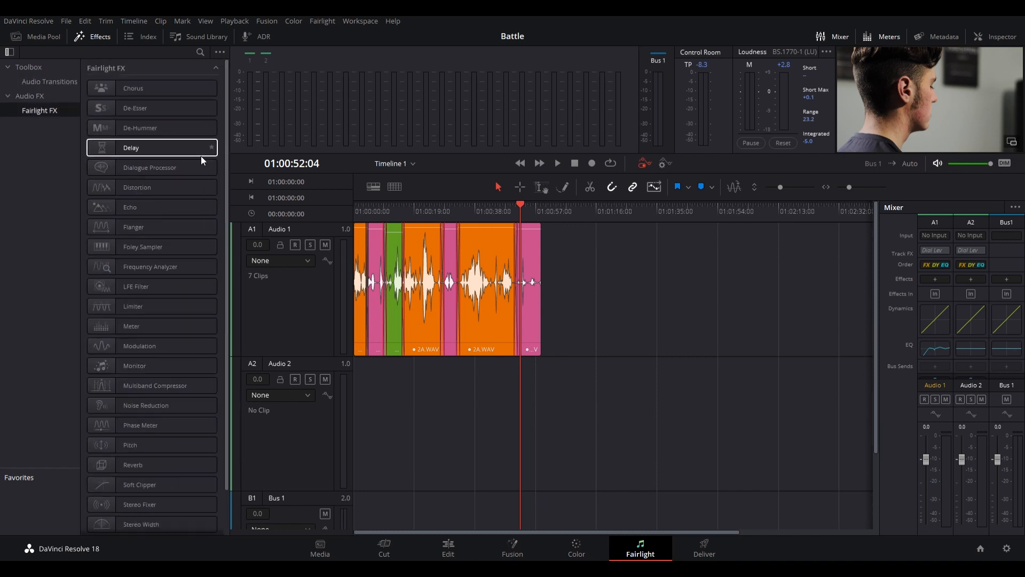
scroll(157, 498, down, 1)
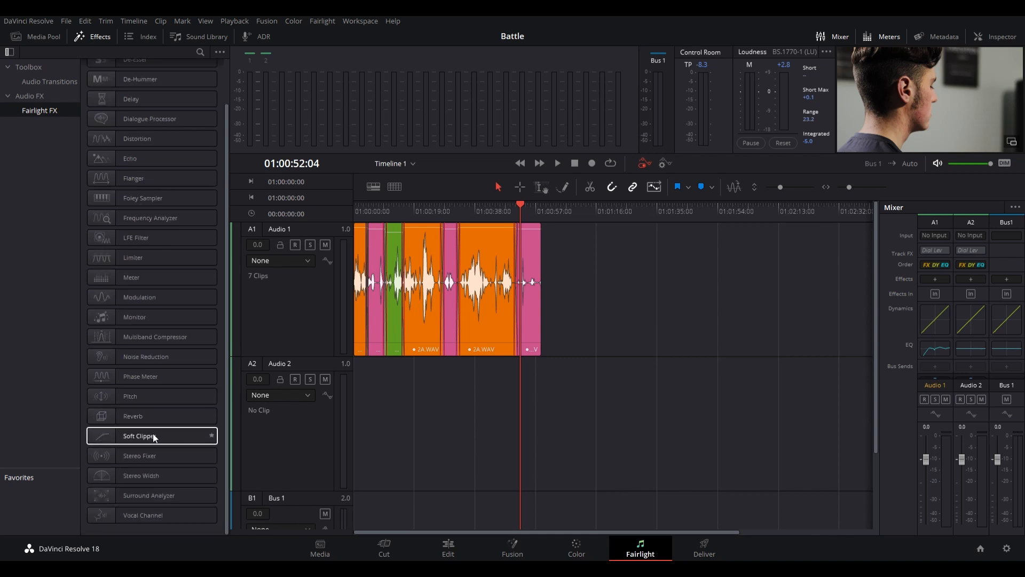
scroll(177, 315, up, 1)
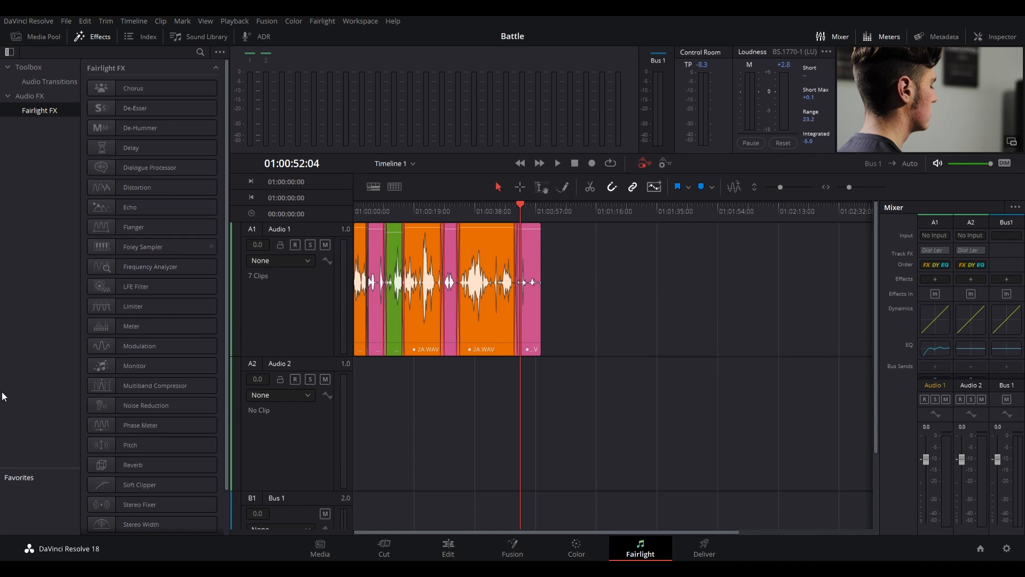
- Switch to the Deliver page, enlarge the viewer, play back the edit and return the playhead to the timeline's start
drag(678, 307, 691, 382)
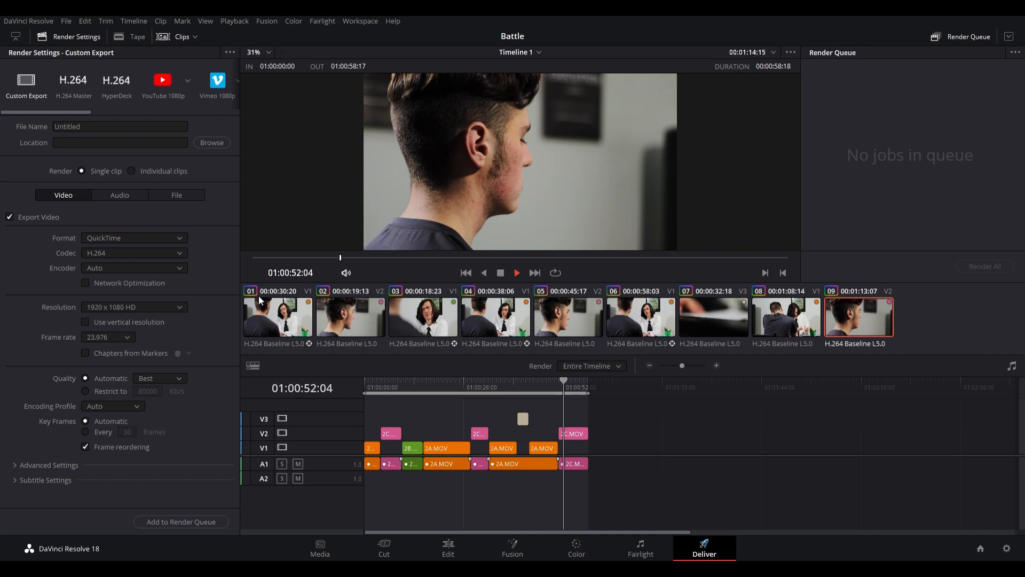
drag(287, 259, 235, 261)
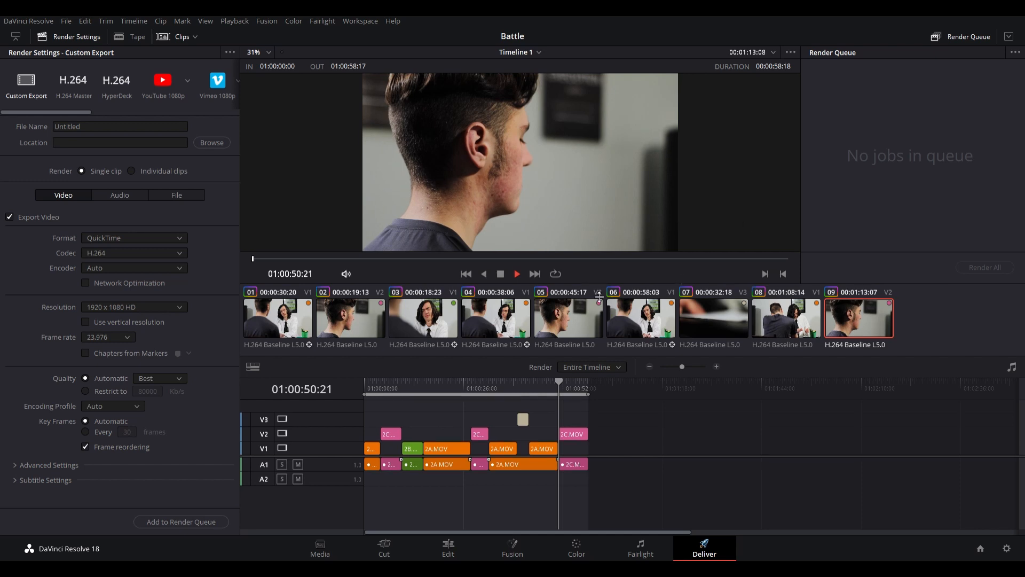
drag(594, 284, 599, 435)
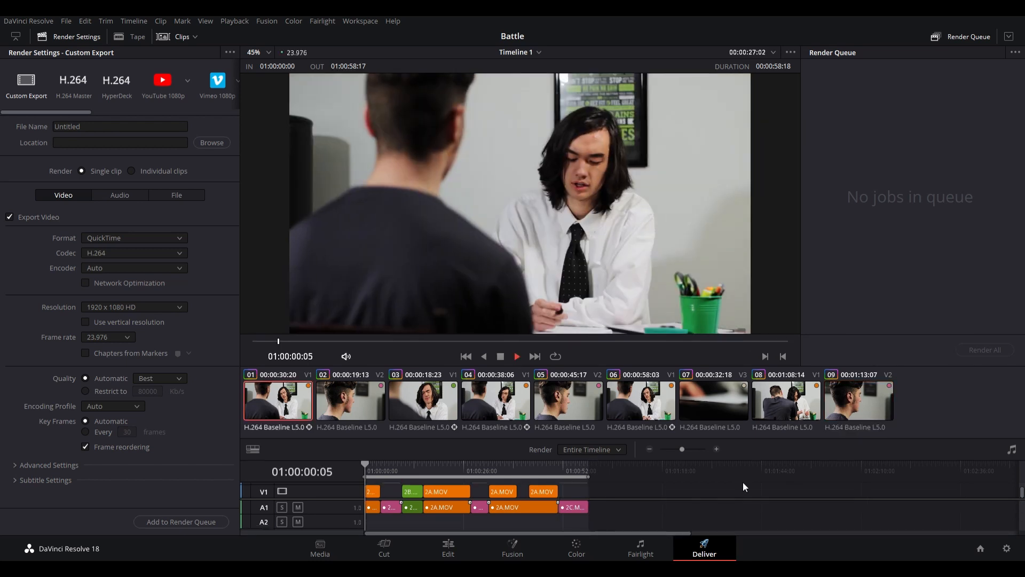
key(space)
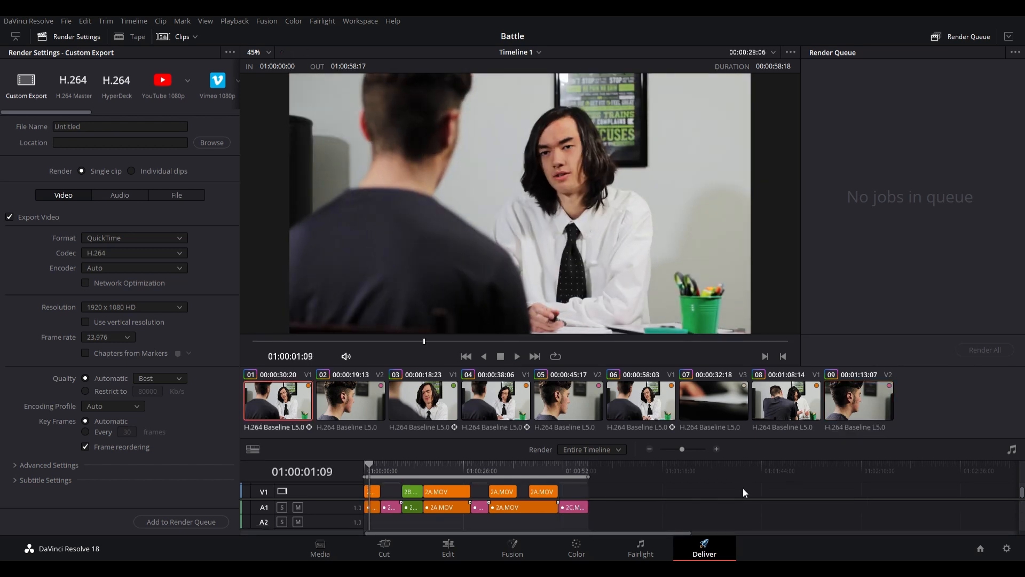
key(Home)
- Name the render file "Davinci Attack"
click(93, 130)
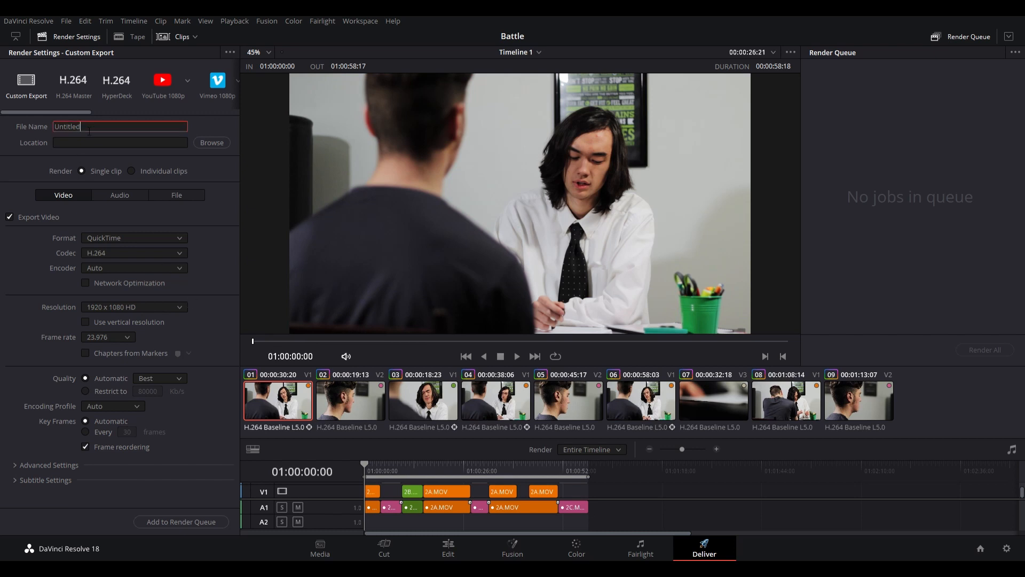
double_click(61, 130)
text(Davinci Attaack)
key(BackSpace)
key(BackSpace)
key(BackSpace)
text(c)
key(BackSpace)
key(BackSpace)
text(tack)
key(Left)
key(Left)
key(Left)
text(t)
- Set the render location to the Videos folder and the format to MP4
click(216, 145)
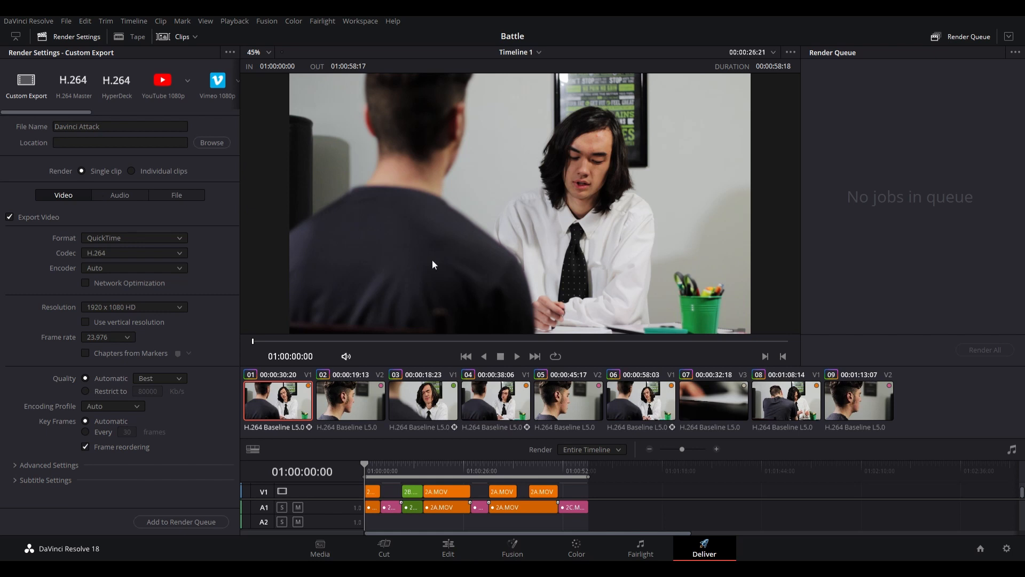
click(421, 289)
click(118, 323)
- Add the Davinci Attack job to the render queue and render it
click(185, 521)
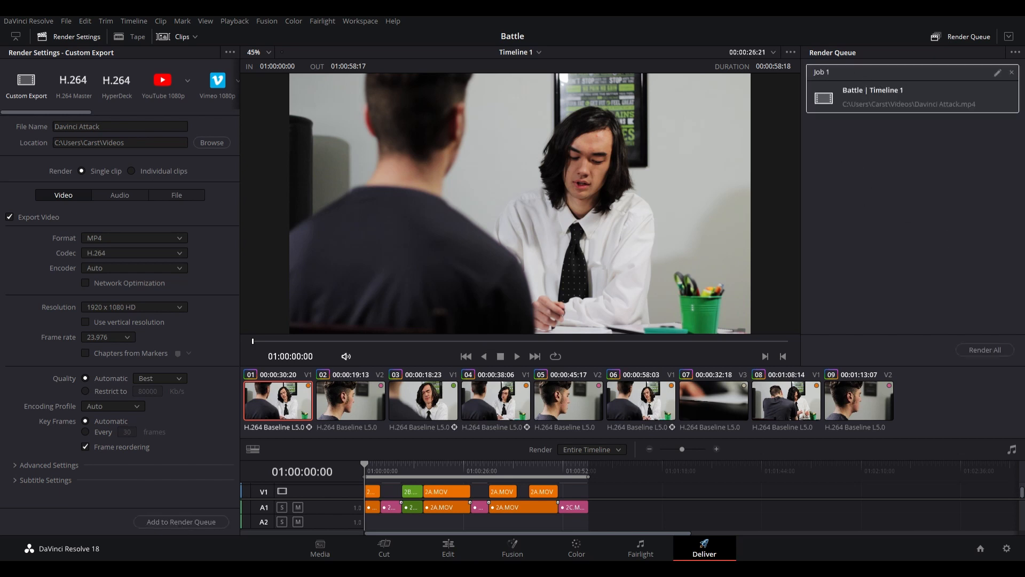
click(989, 355)
- Scrub through the timeline to its end, return to the start and make the viewer smaller
click(359, 340)
drag(731, 344, 813, 347)
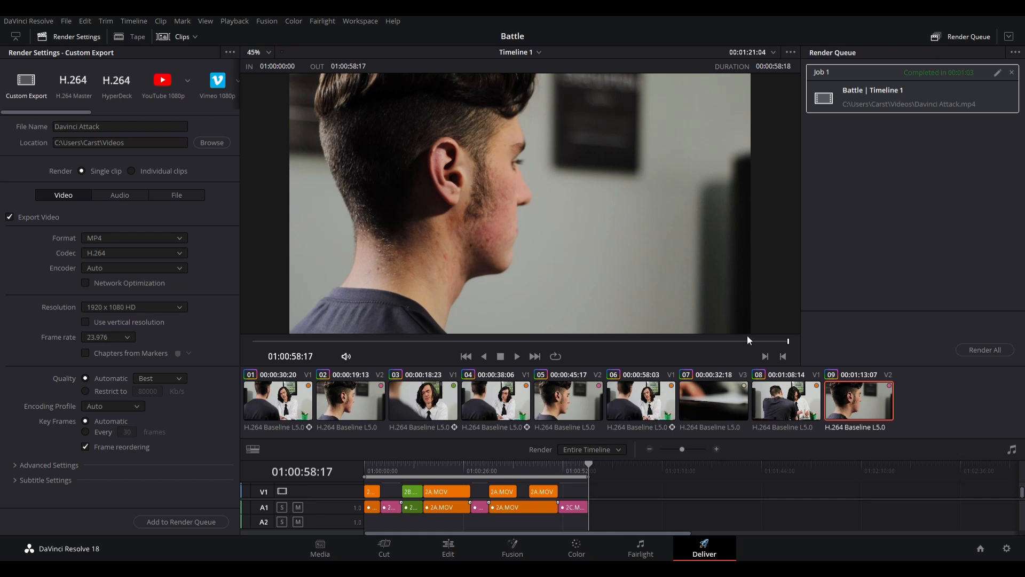
drag(748, 339, 240, 351)
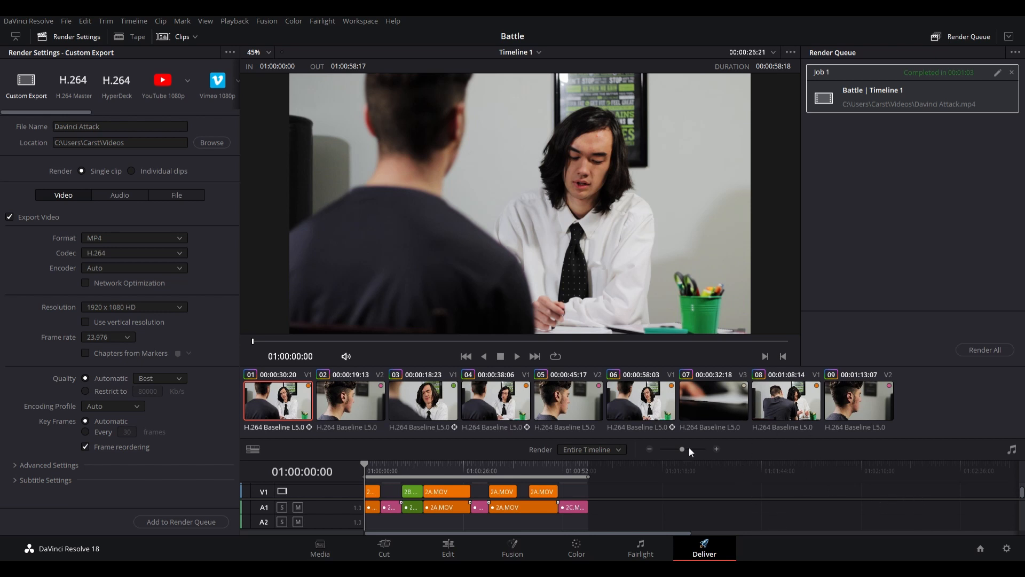
drag(637, 366, 647, 320)
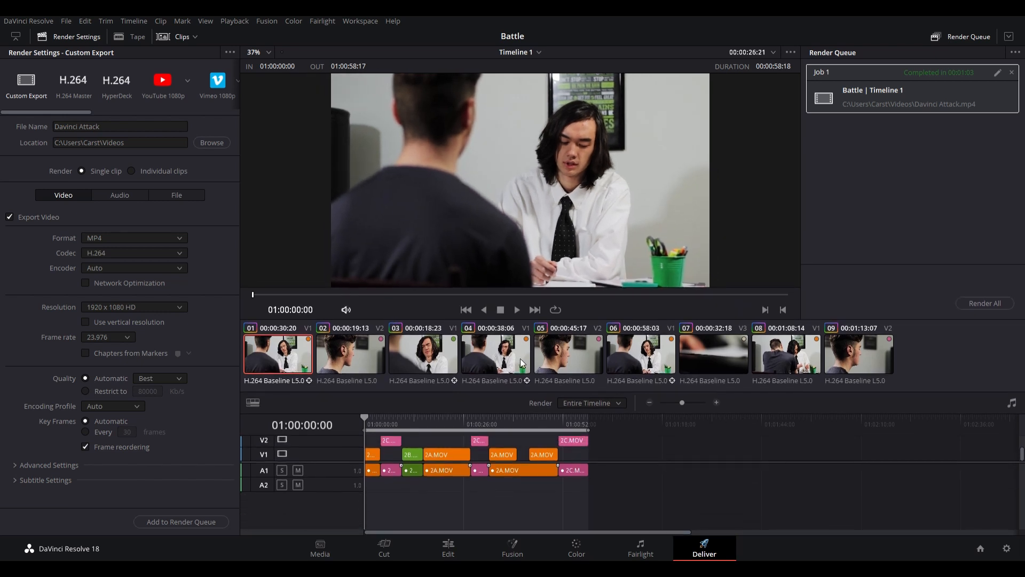